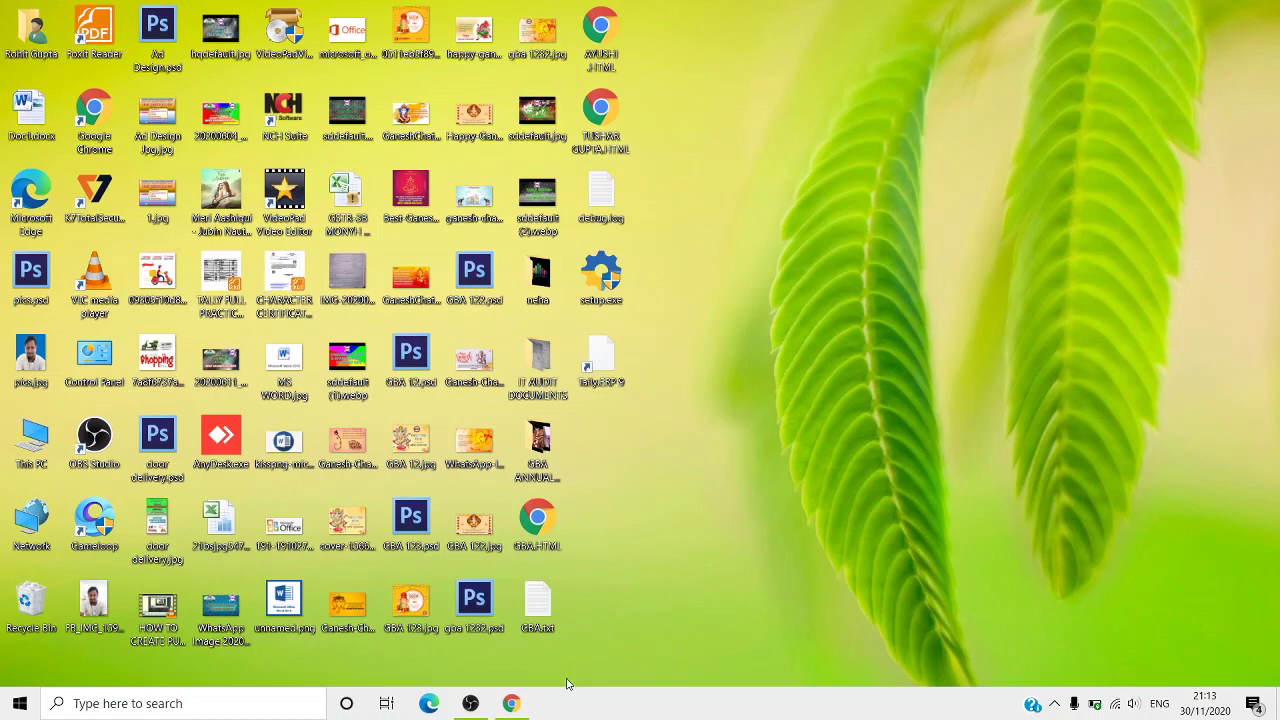
Step: Open Chrome from the taskbar and load google.com
{"action": "left_click", "coordinate": [503, 707]}
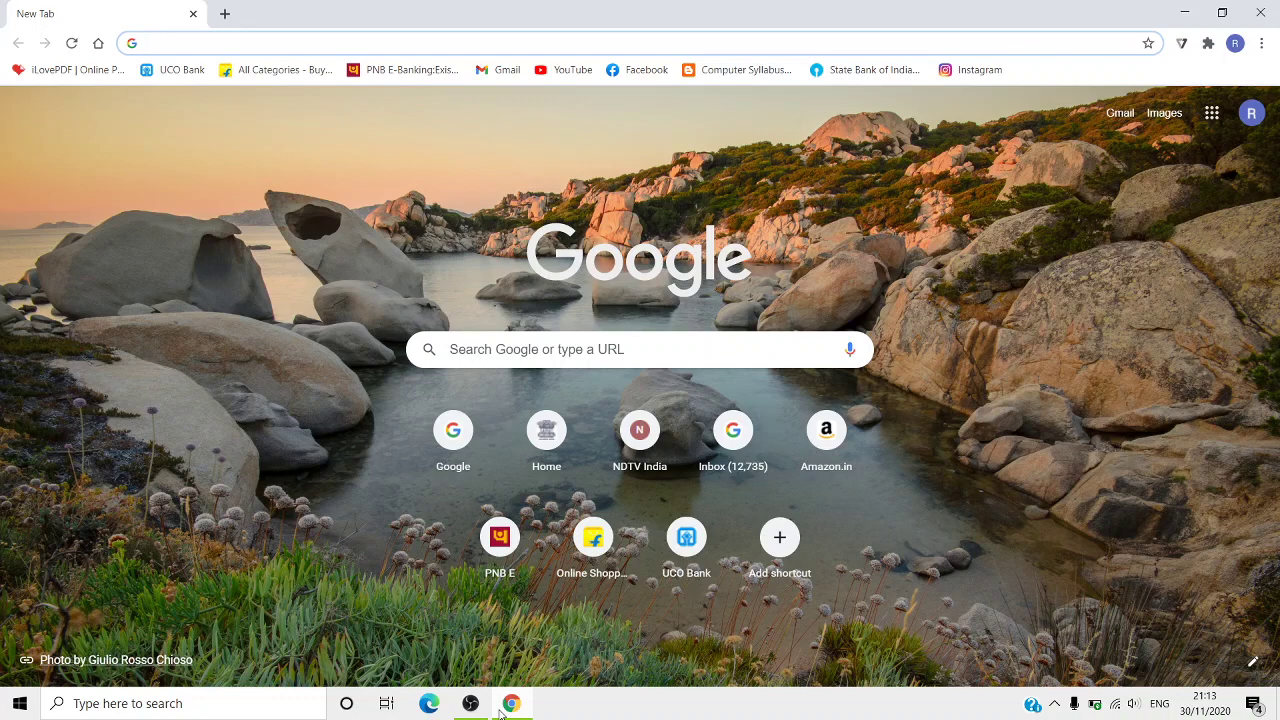
{"action": "left_click", "coordinate": [398, 42]}
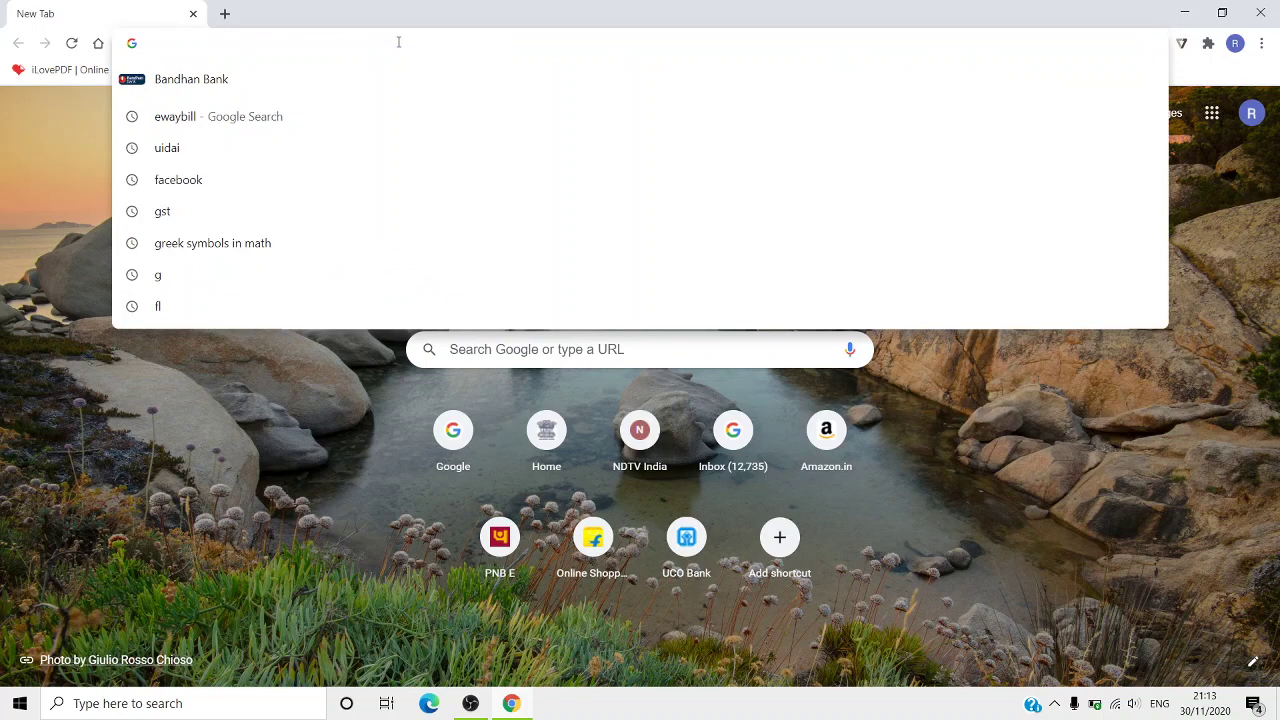
{"action": "type", "text": "google.com"}
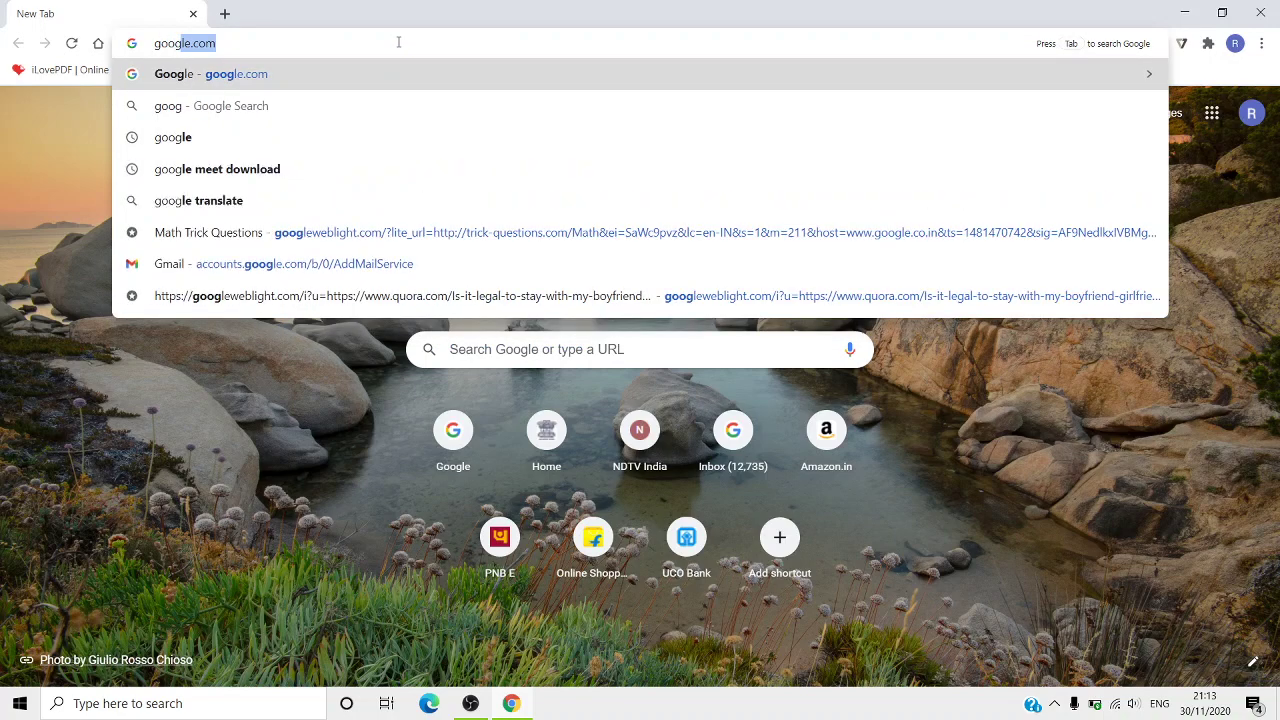
{"action": "key", "text": "Return"}
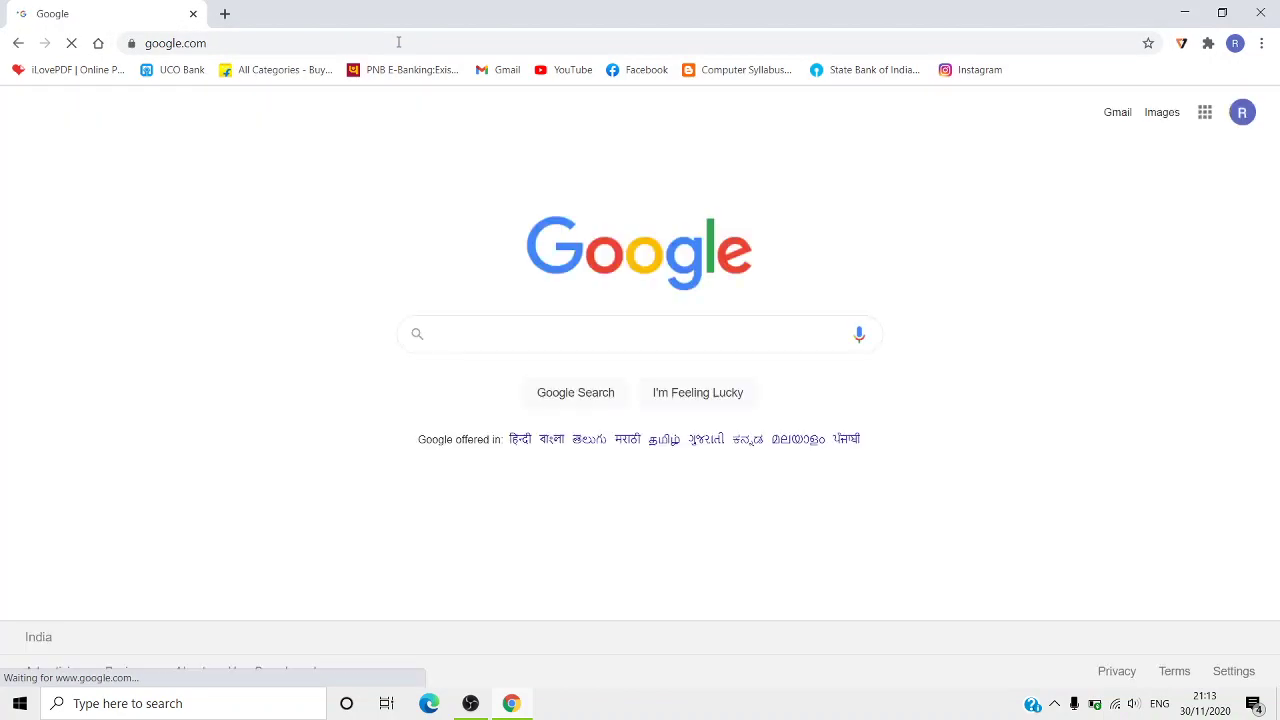
Step: Search Google for "tally" and dismiss the location permission popup
{"action": "left_click", "coordinate": [486, 335]}
{"action": "type", "text": "tally"}
{"action": "key", "text": "Return"}
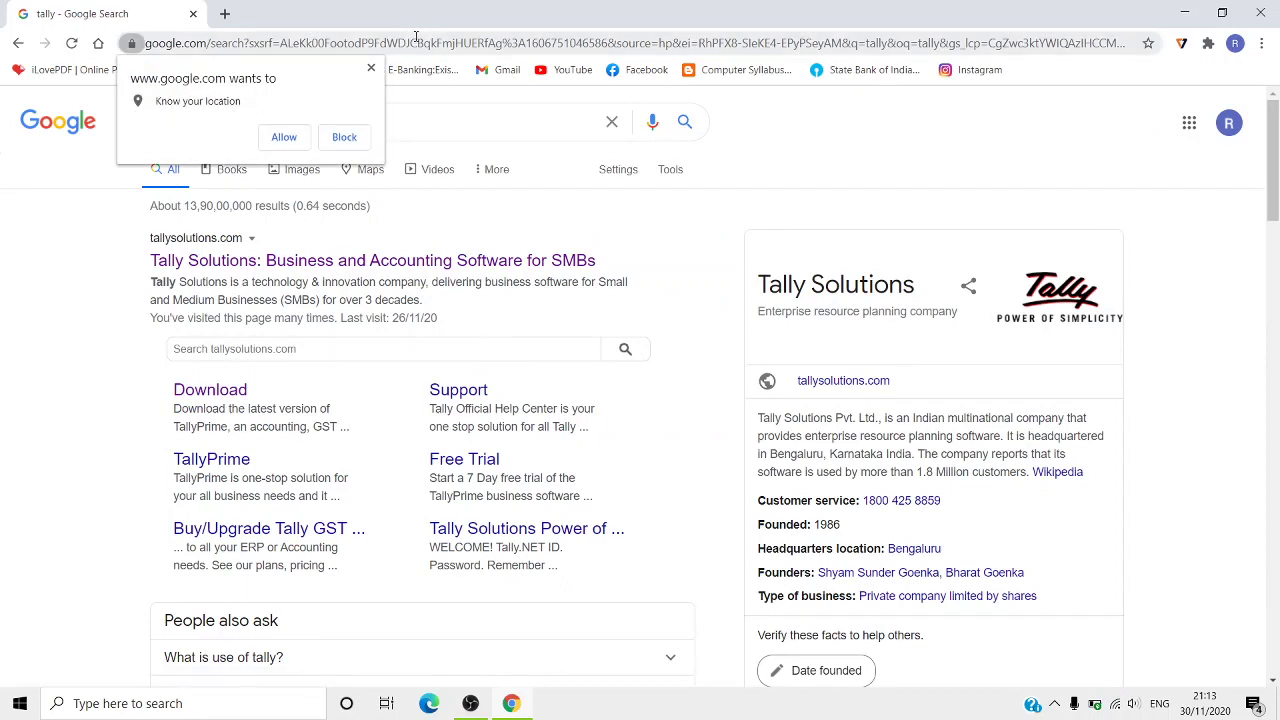
{"action": "left_click", "coordinate": [372, 70]}
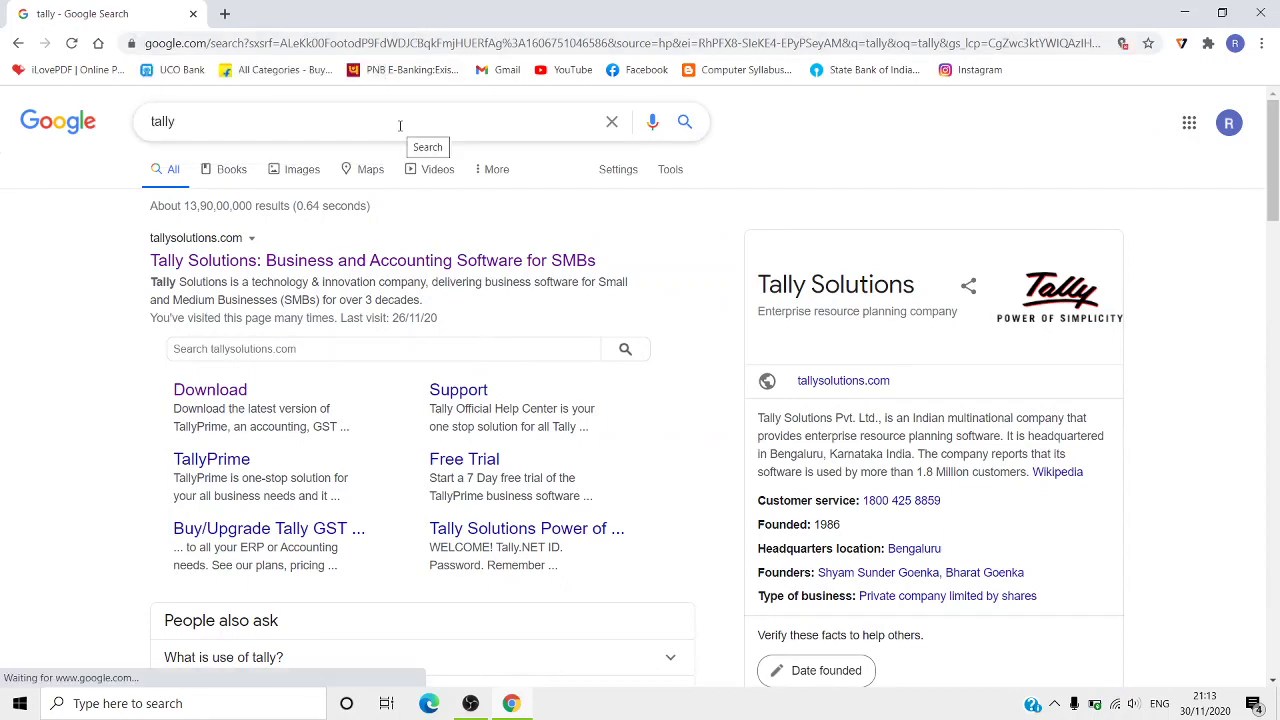
Step: Open the Tally Solutions result, go to its DOWNLOAD page, and close the K7 webcam alert
{"action": "left_click", "coordinate": [365, 259]}
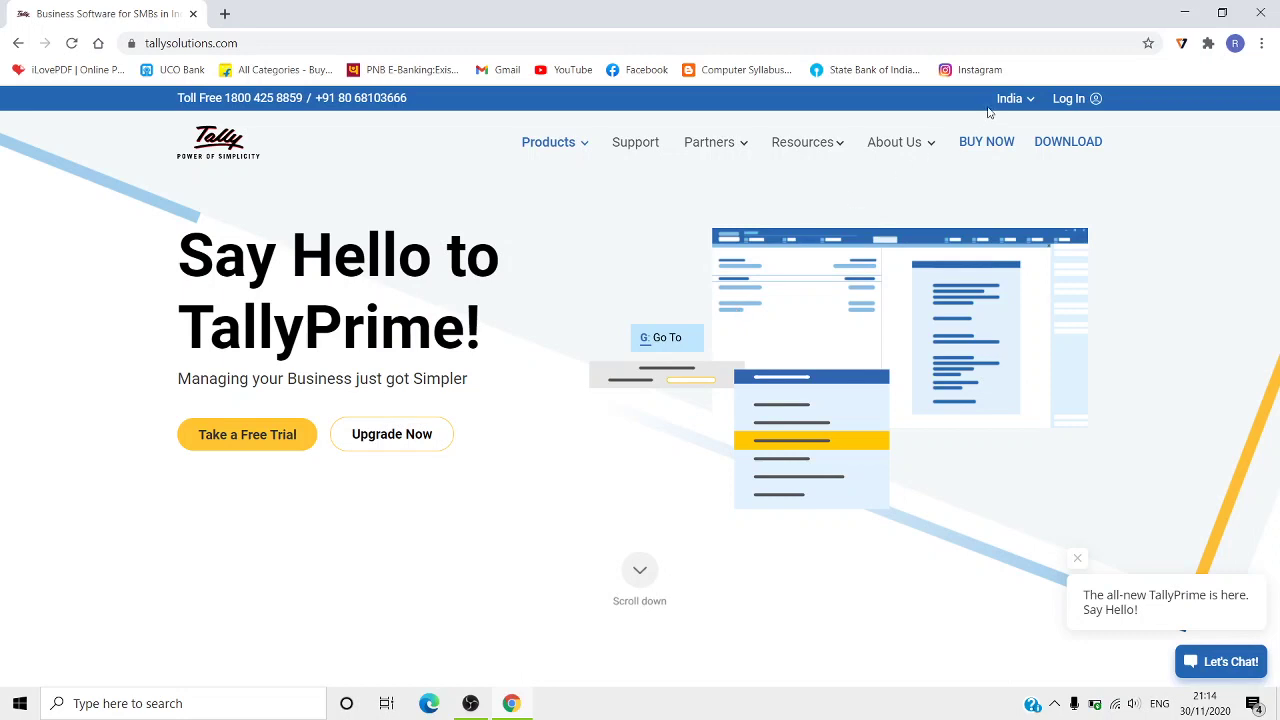
{"action": "left_click", "coordinate": [1069, 155]}
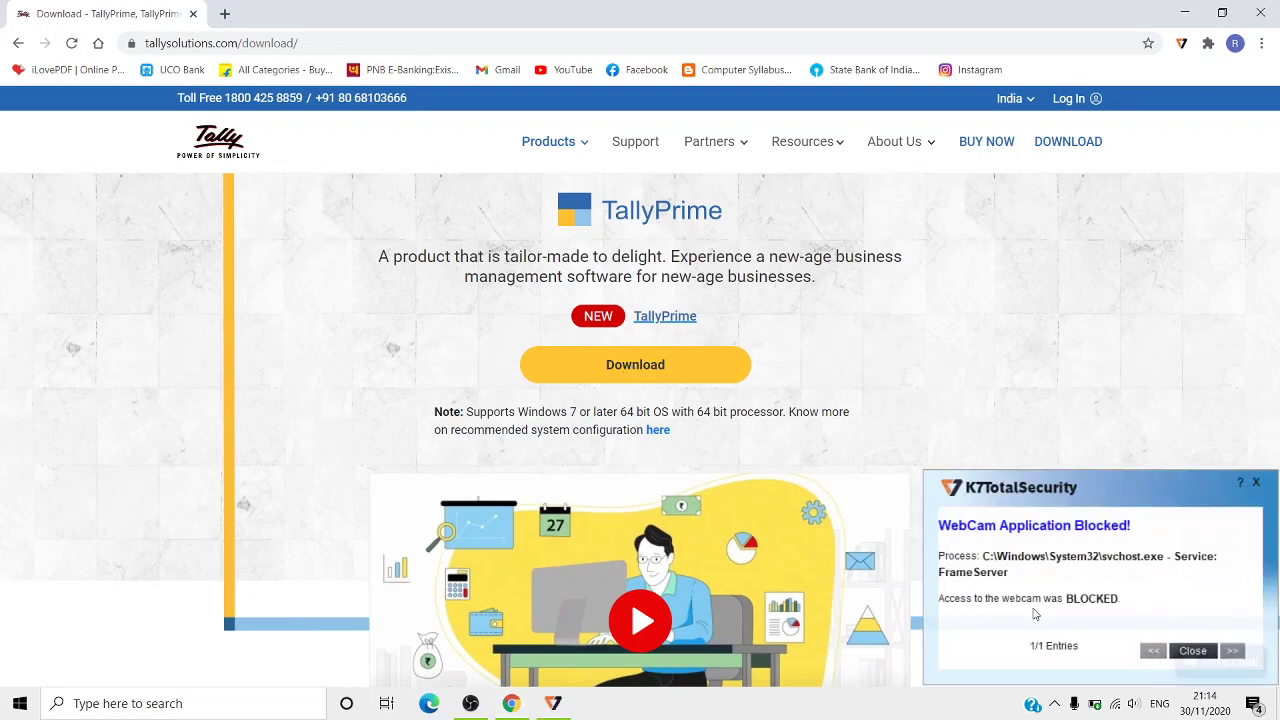
{"action": "left_click", "coordinate": [1180, 651]}
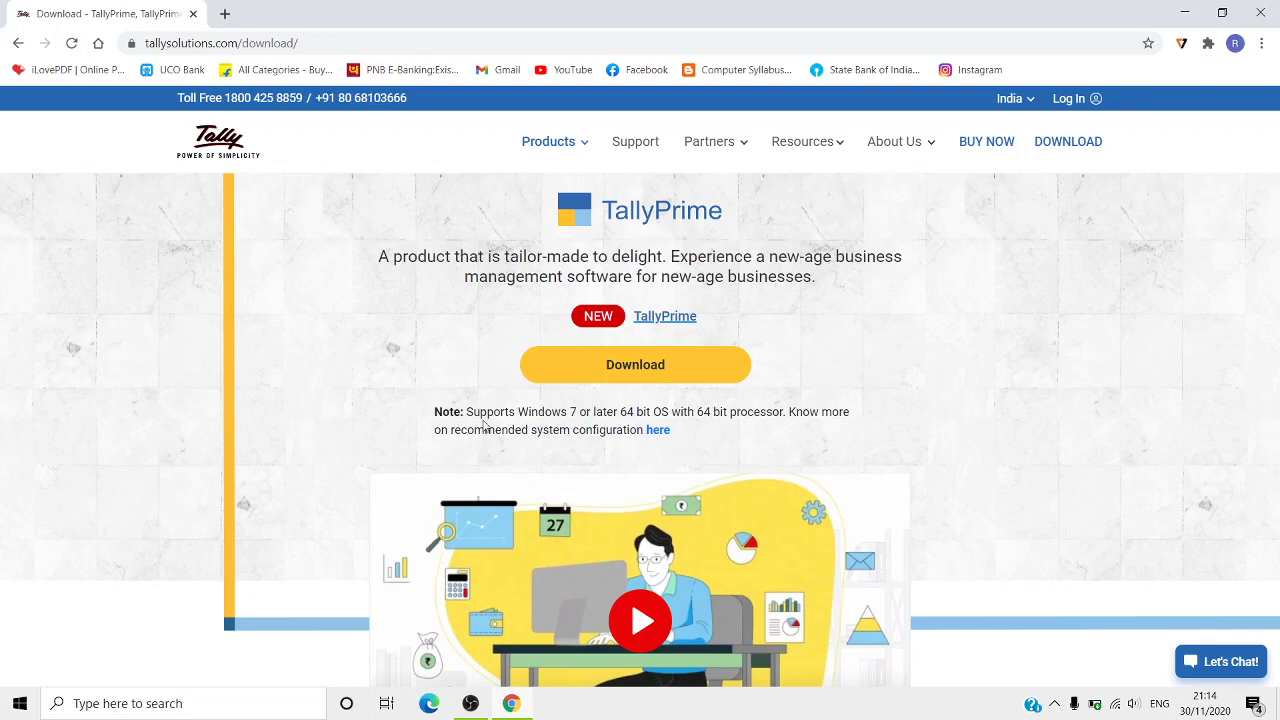
Step: Highlight "Supports Windows 7 or later" and "64 bit OS" in the note, then minimize Chrome
{"action": "left_click_drag", "start_coordinate": [472, 412], "coordinate": [611, 406]}
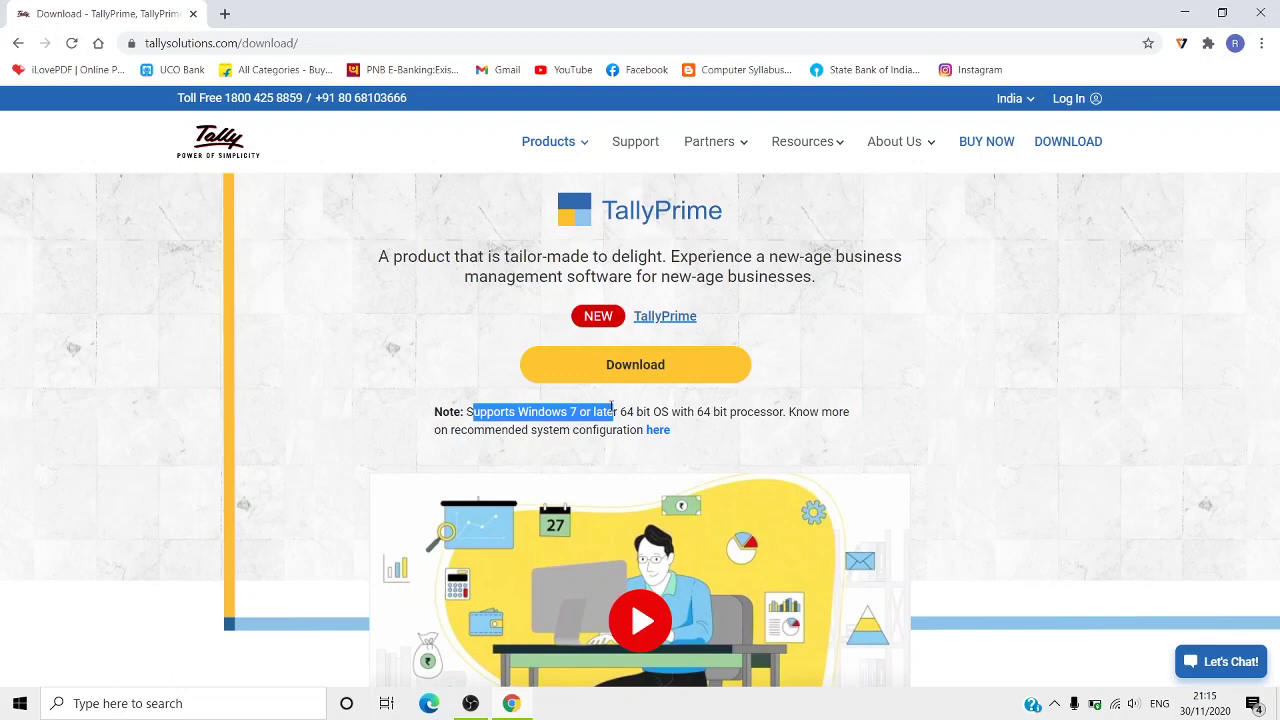
{"action": "left_click_drag", "start_coordinate": [625, 412], "coordinate": [669, 412]}
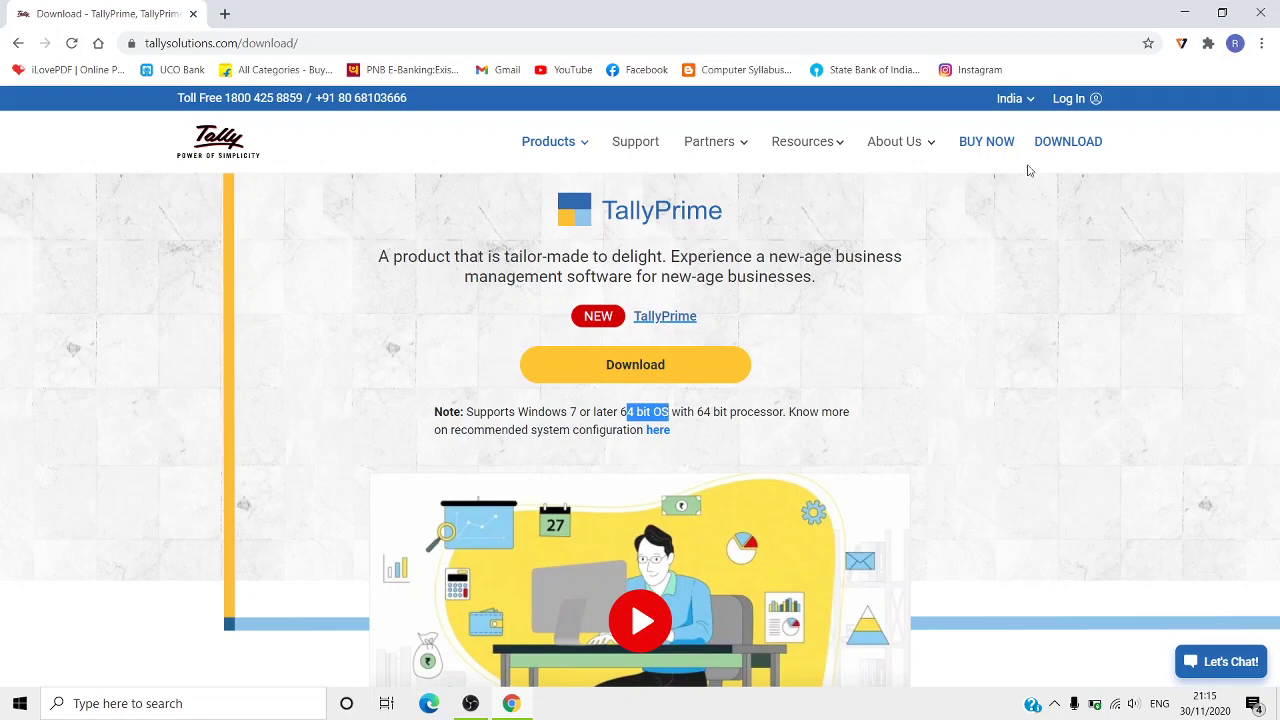
{"action": "left_click", "coordinate": [1191, 19]}
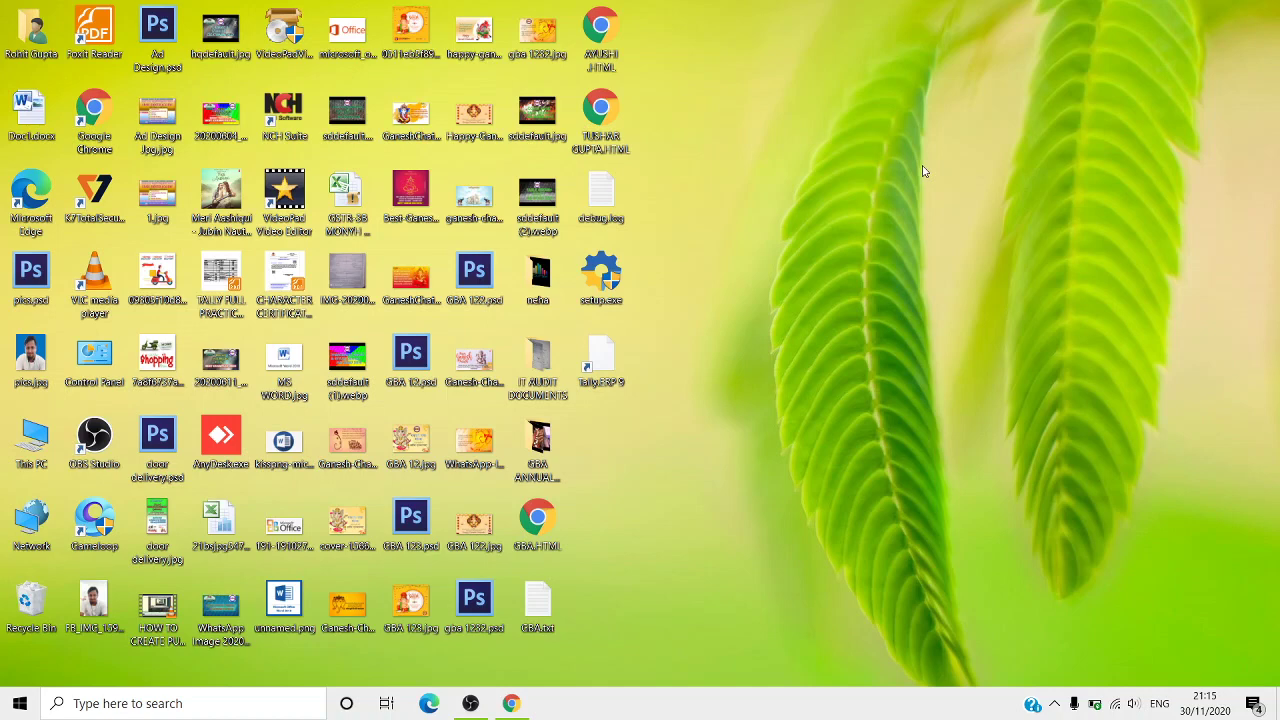
Step: Clear File Explorer and OBS off the desktop and show the This PC context menu
{"action": "key", "text": "super+e"}
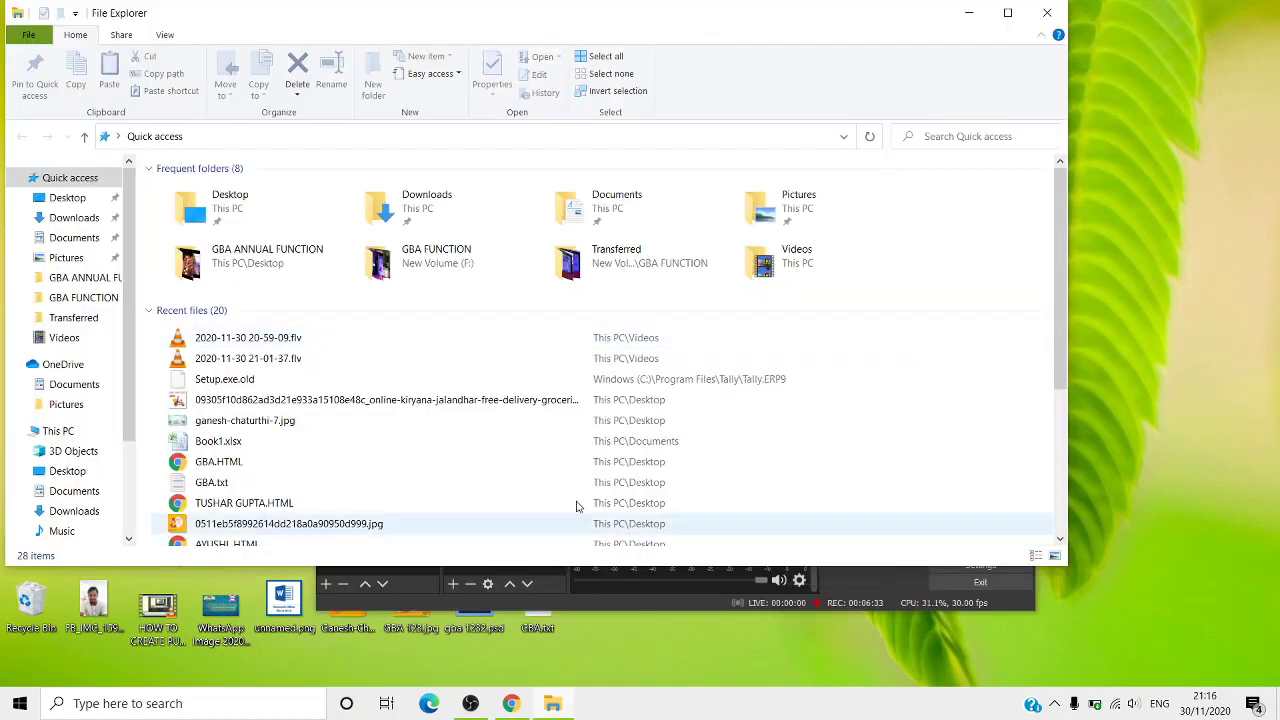
{"action": "left_click", "coordinate": [967, 12]}
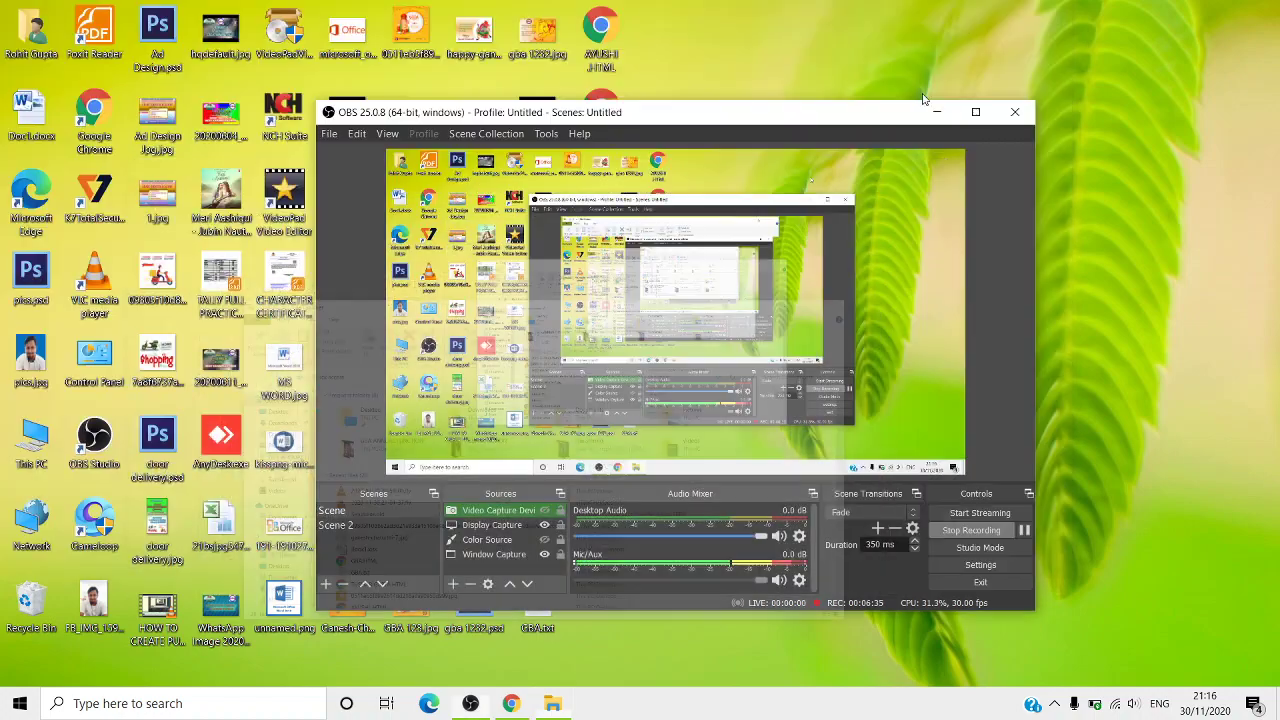
{"action": "left_click", "coordinate": [937, 112]}
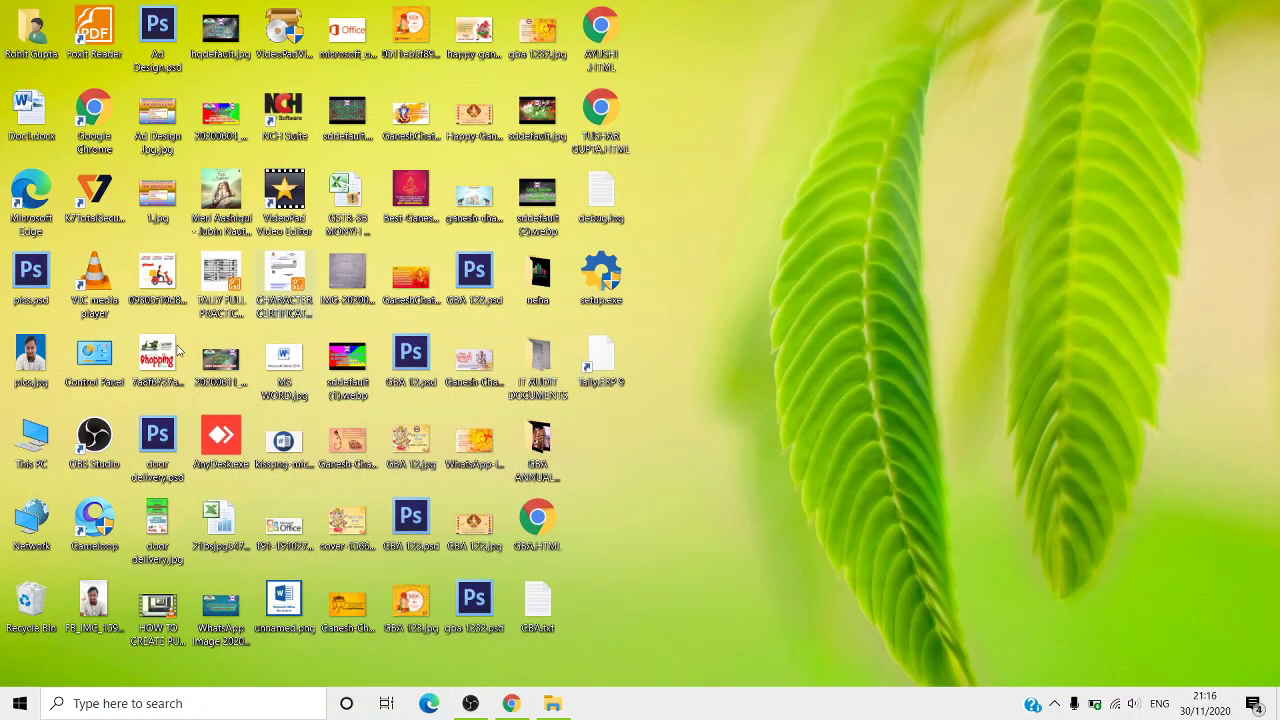
{"action": "right_click", "coordinate": [37, 462]}
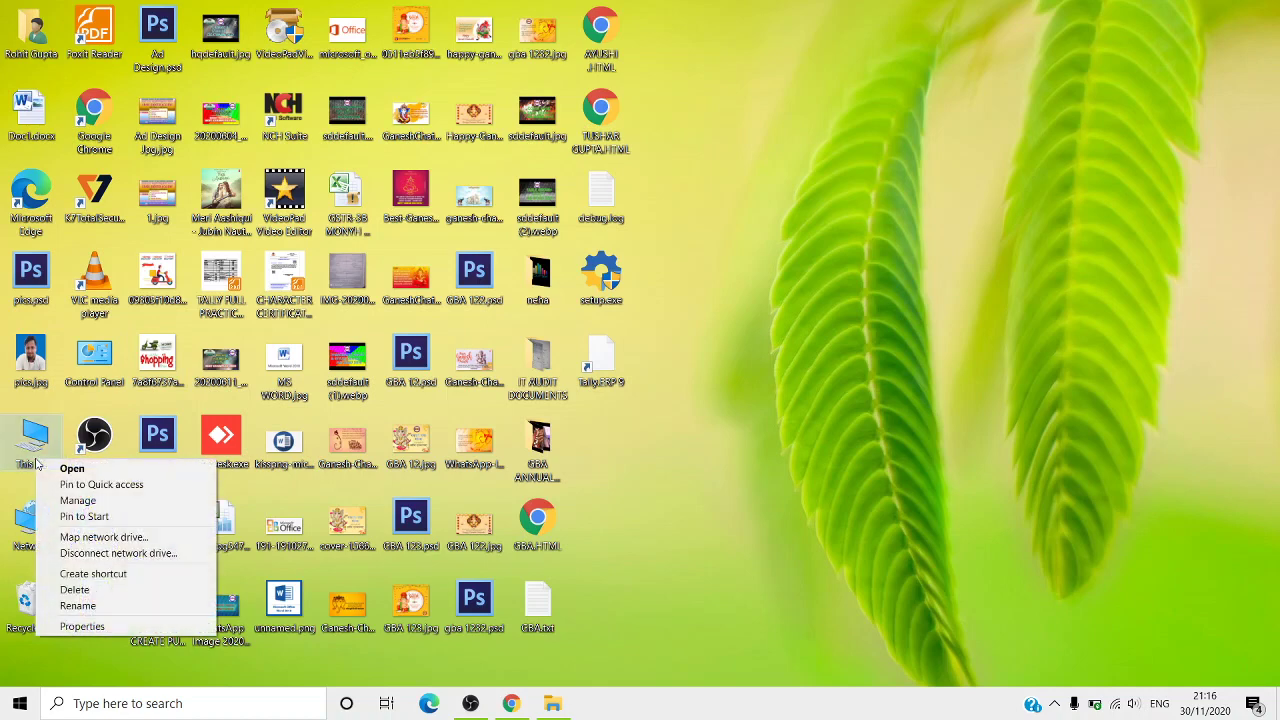
Step: Open This PC's Properties, confirm a 64-bit operating system, and close the System window
{"action": "left_click", "coordinate": [83, 627]}
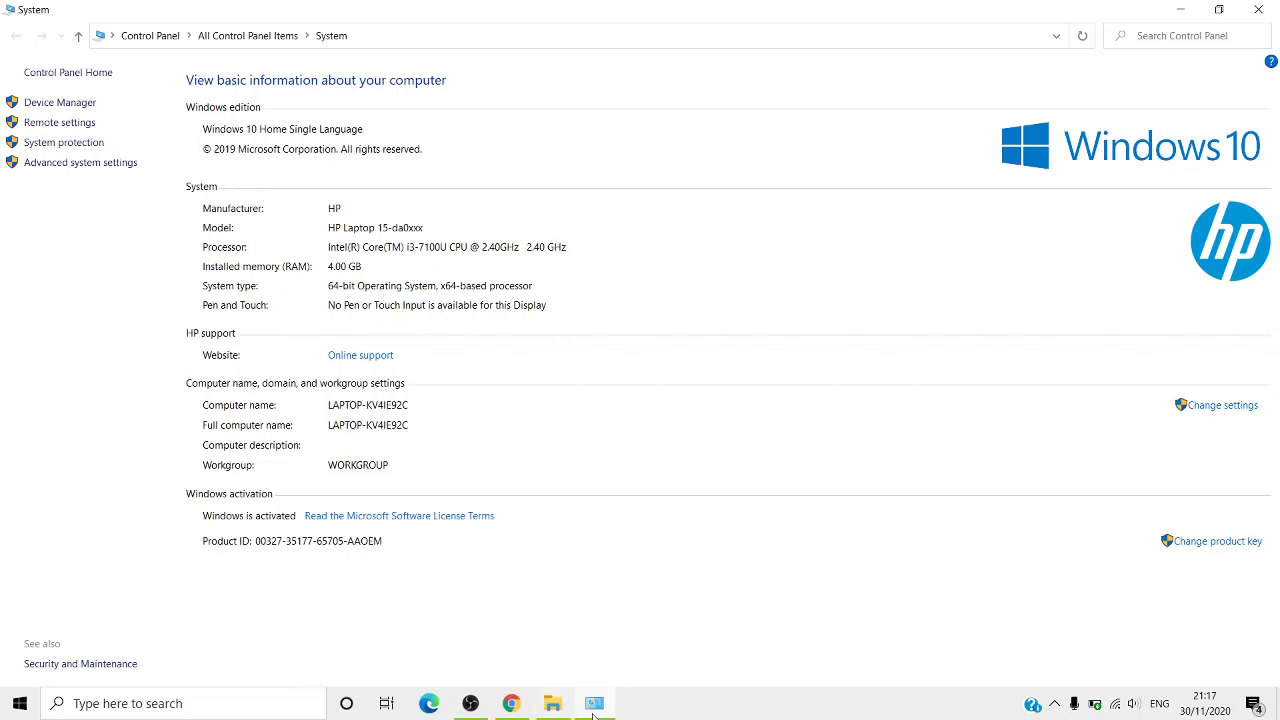
{"action": "left_click", "coordinate": [522, 707]}
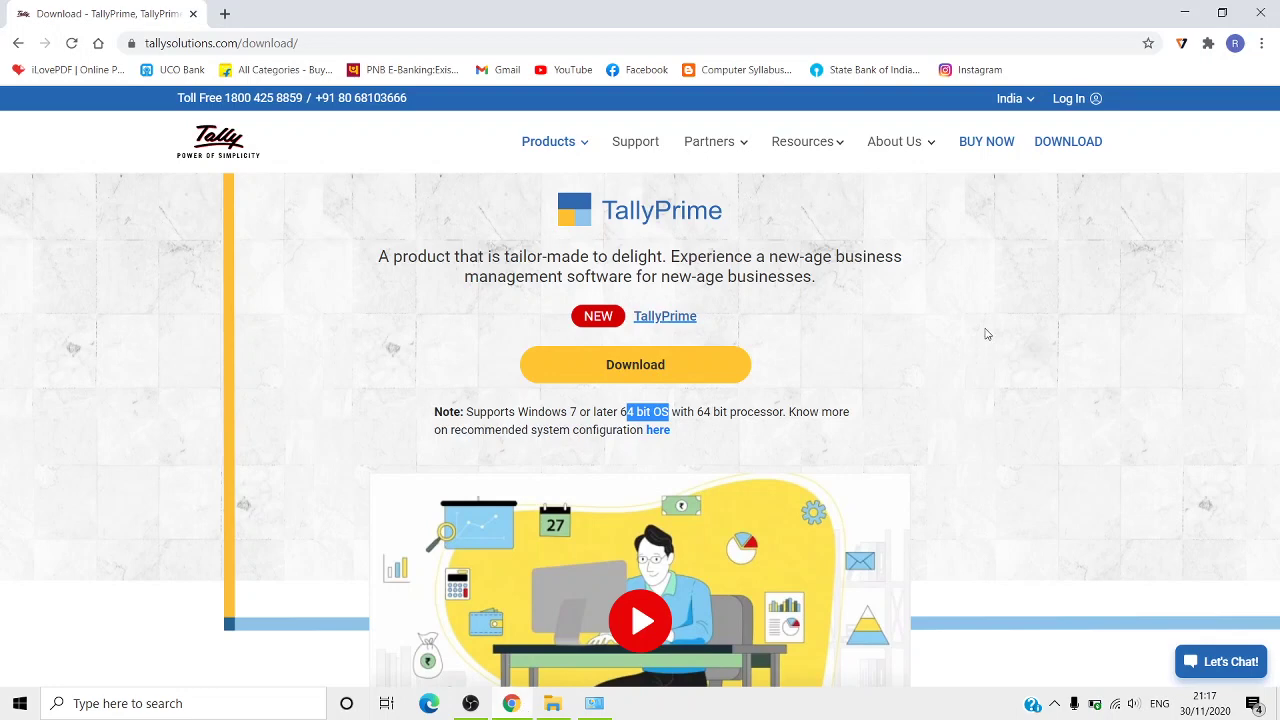
{"action": "left_click", "coordinate": [1185, 7]}
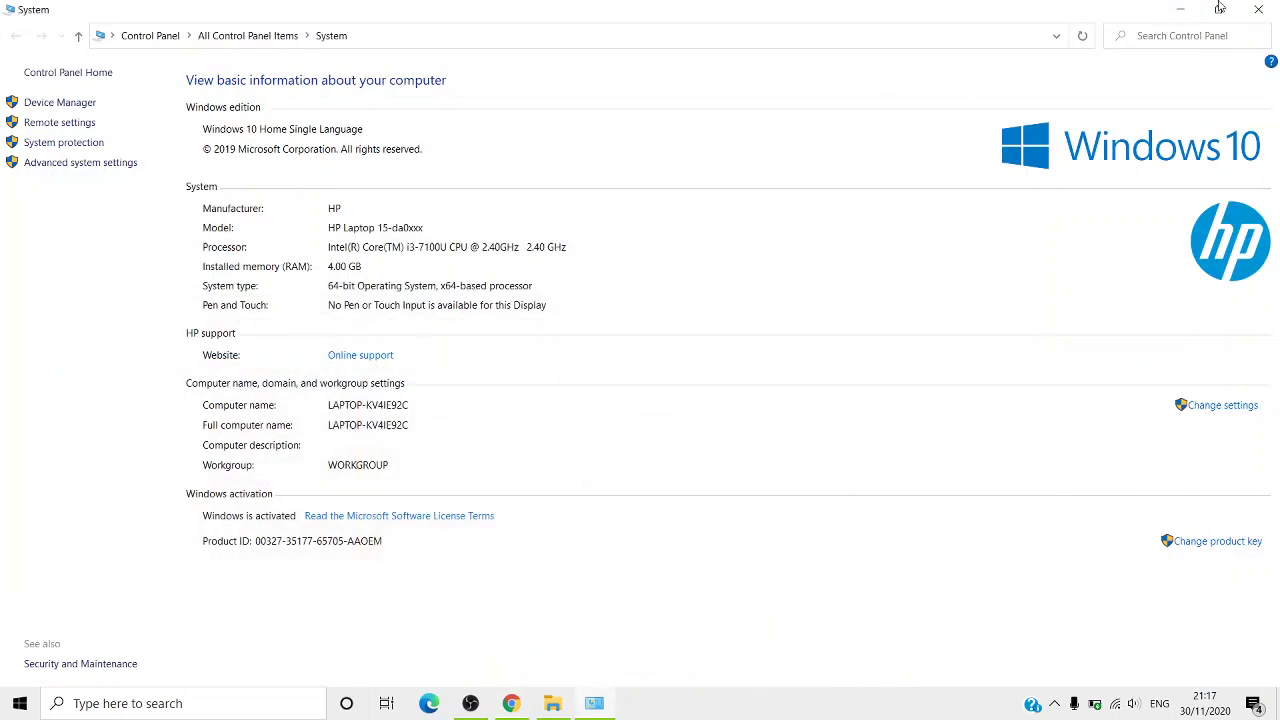
{"action": "left_click", "coordinate": [1260, 8]}
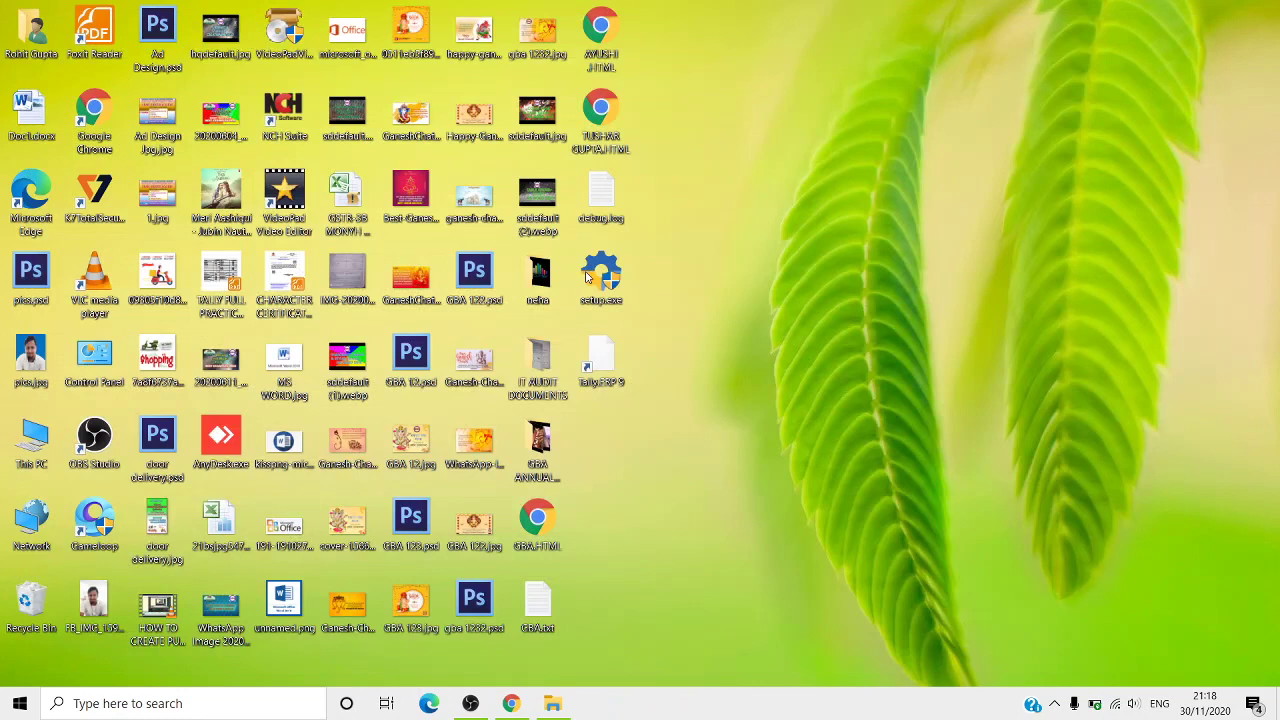
{"action": "left_click", "coordinate": [631, 290]}
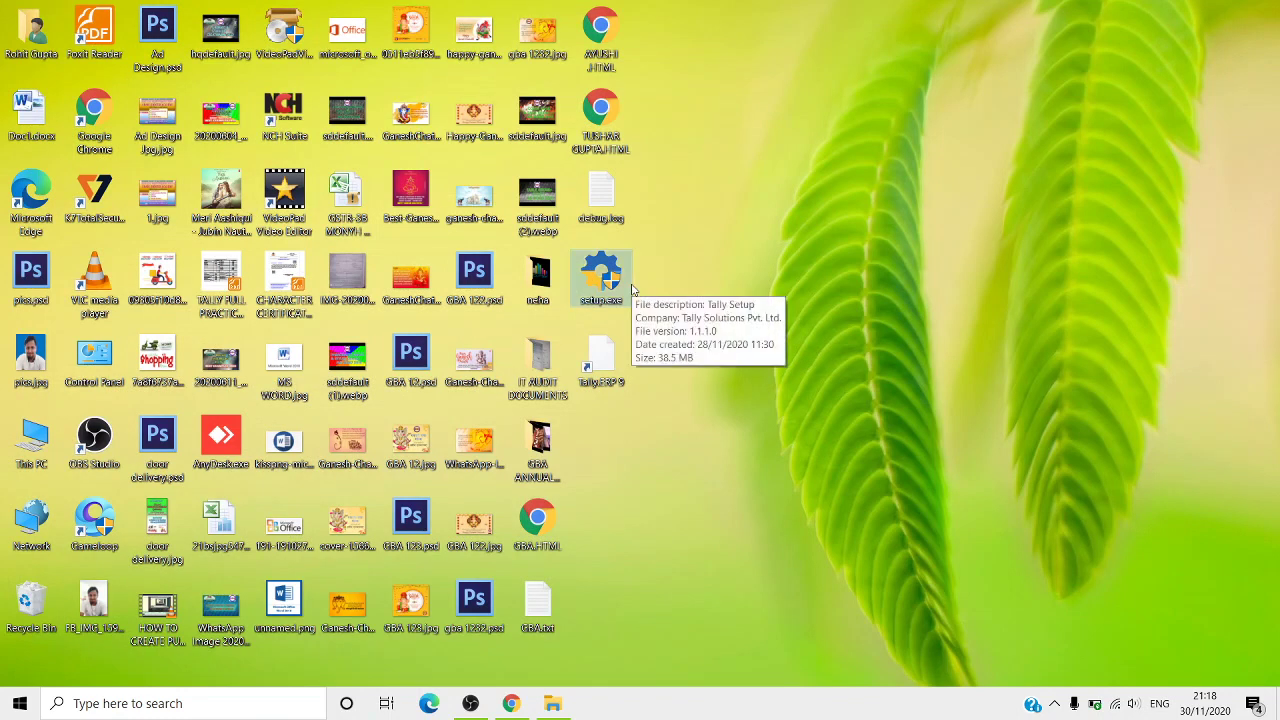
{"action": "left_click", "coordinate": [607, 388]}
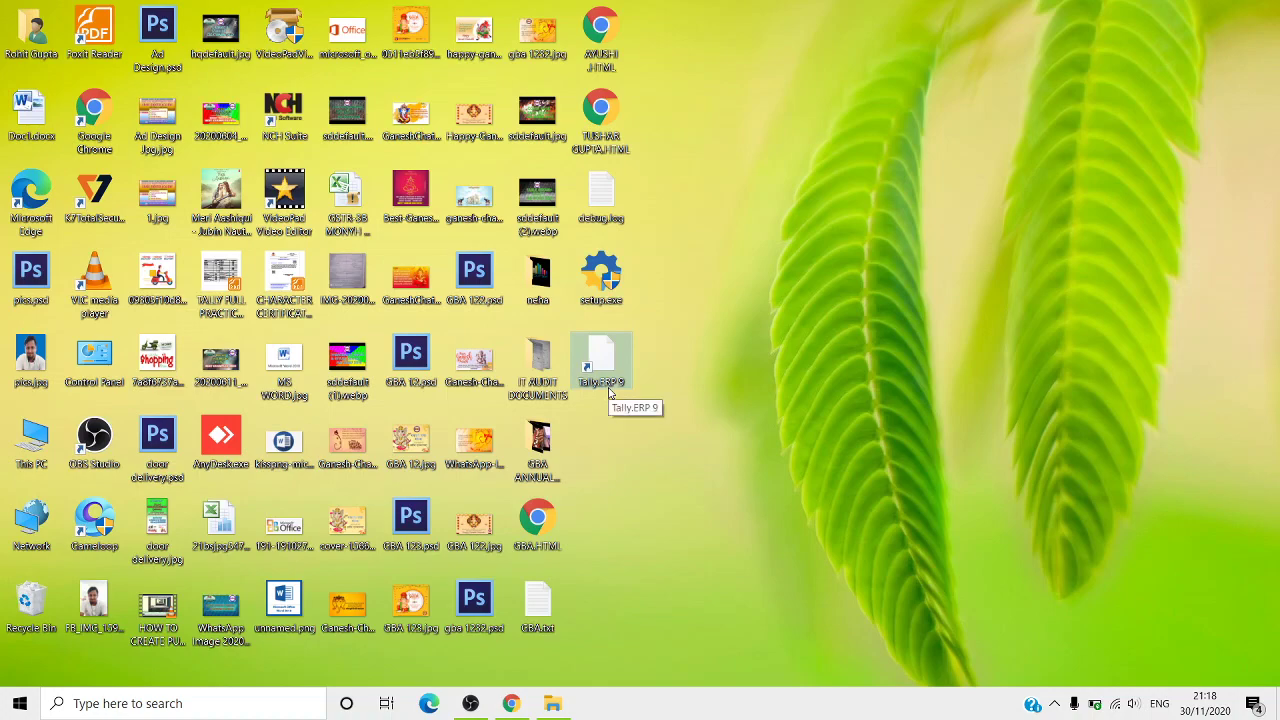
{"action": "double_click", "coordinate": [609, 390]}
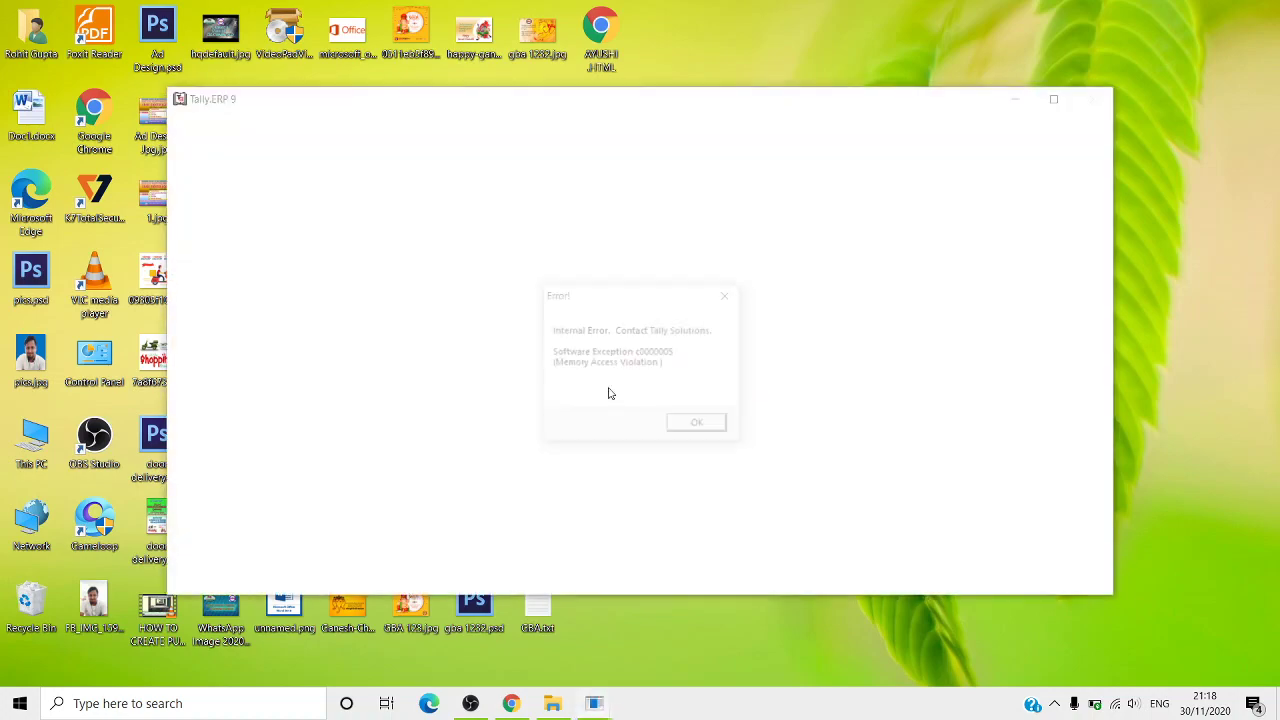
{"action": "left_click", "coordinate": [688, 426]}
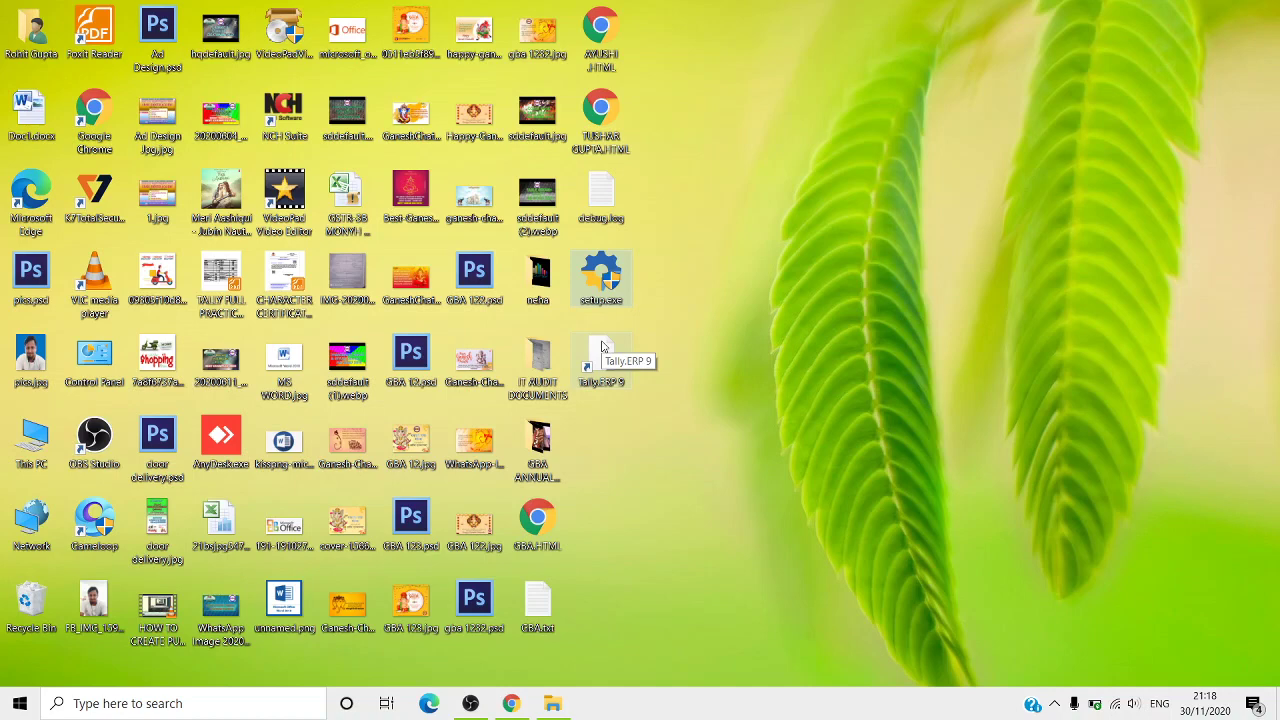
Step: Select the desktop setup.exe installer and double-click it to launch TallyPrime Setup Manager
{"action": "left_click", "coordinate": [602, 346]}
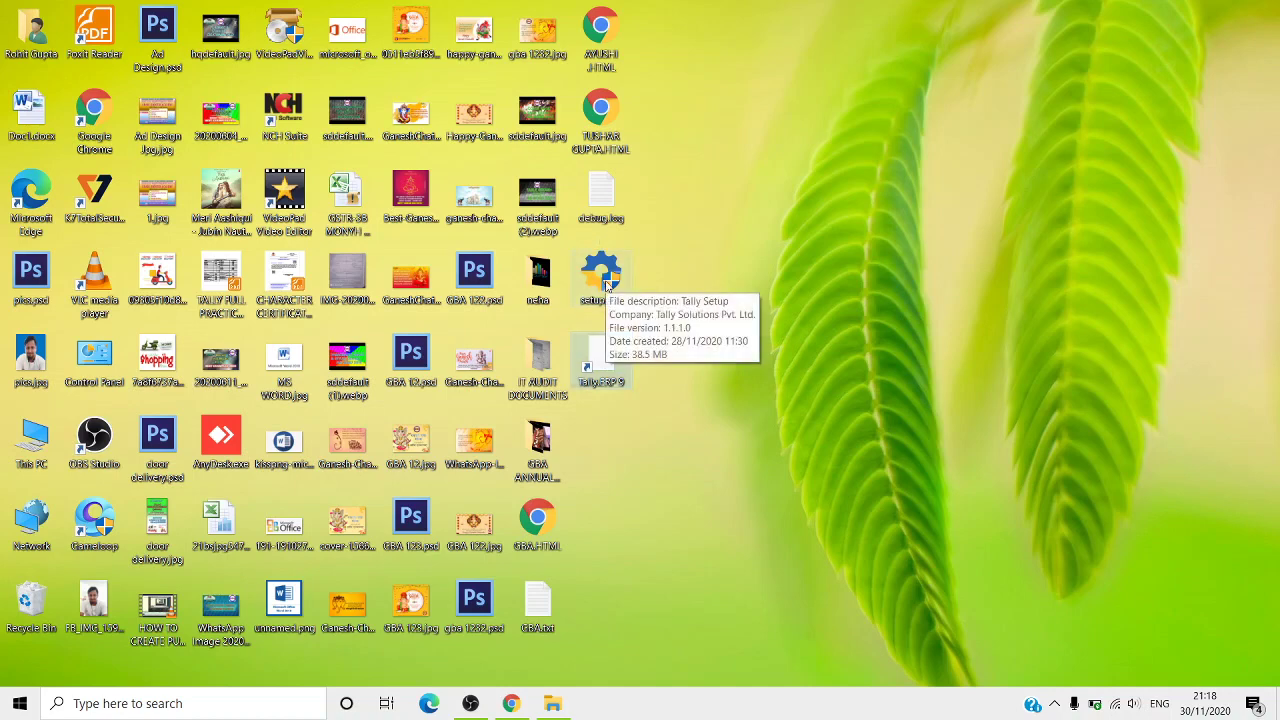
{"action": "left_click", "coordinate": [606, 285]}
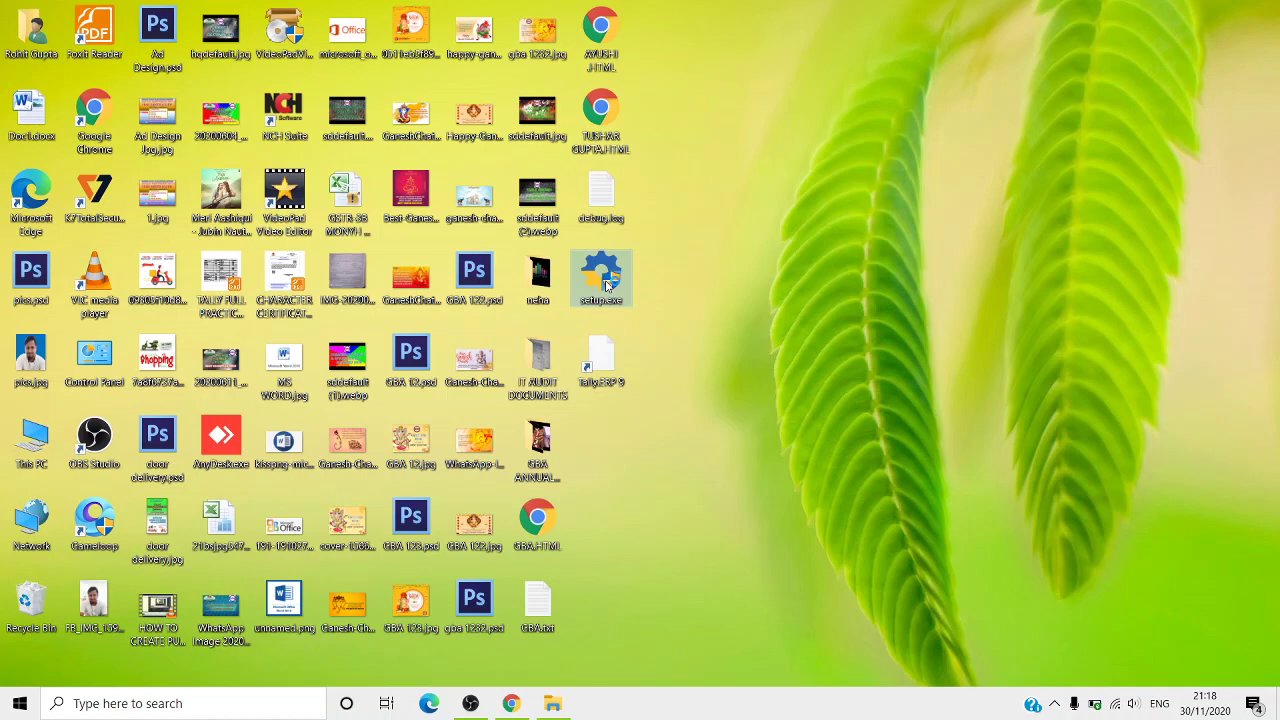
{"action": "double_click", "coordinate": [606, 285]}
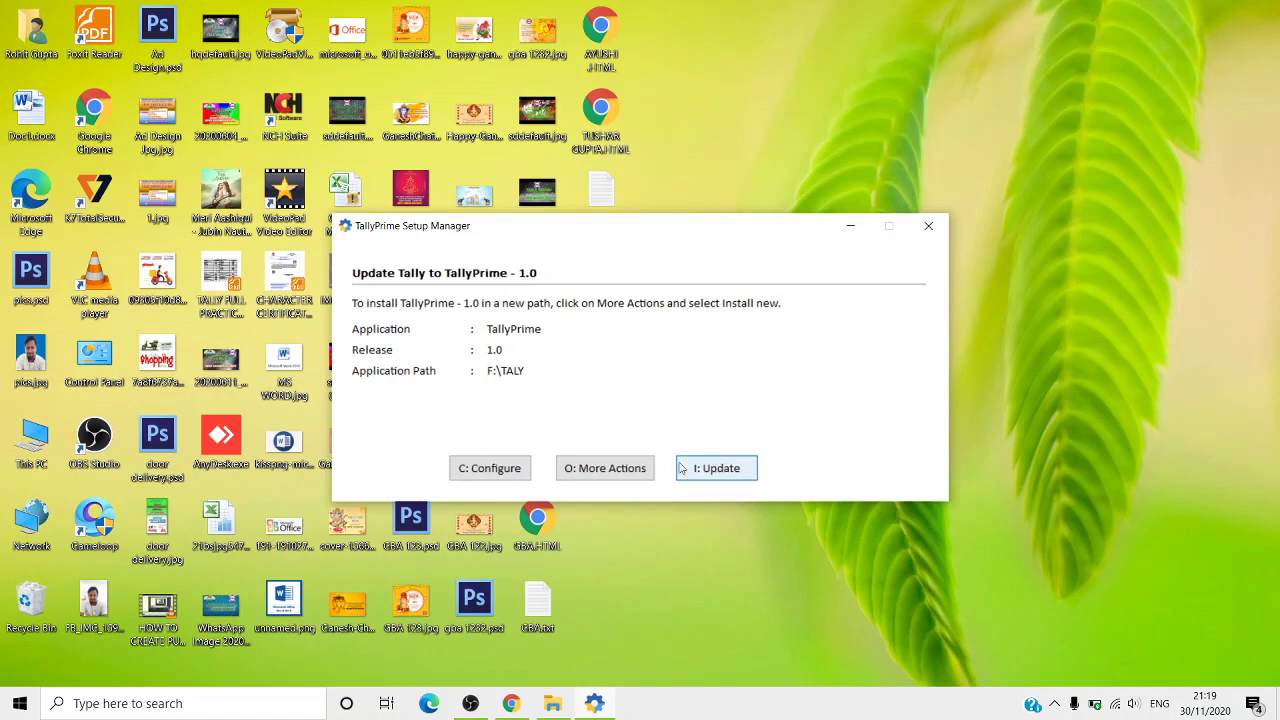
{"action": "left_click", "coordinate": [477, 479]}
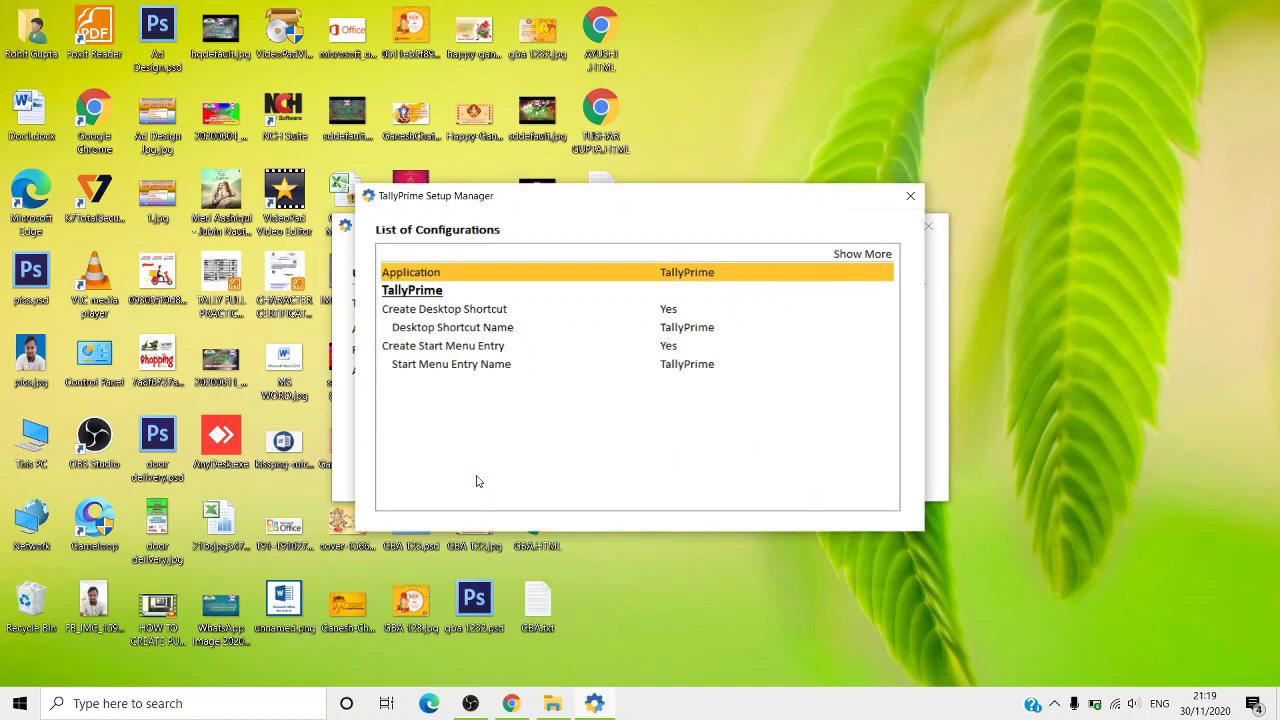
{"action": "left_click", "coordinate": [667, 315]}
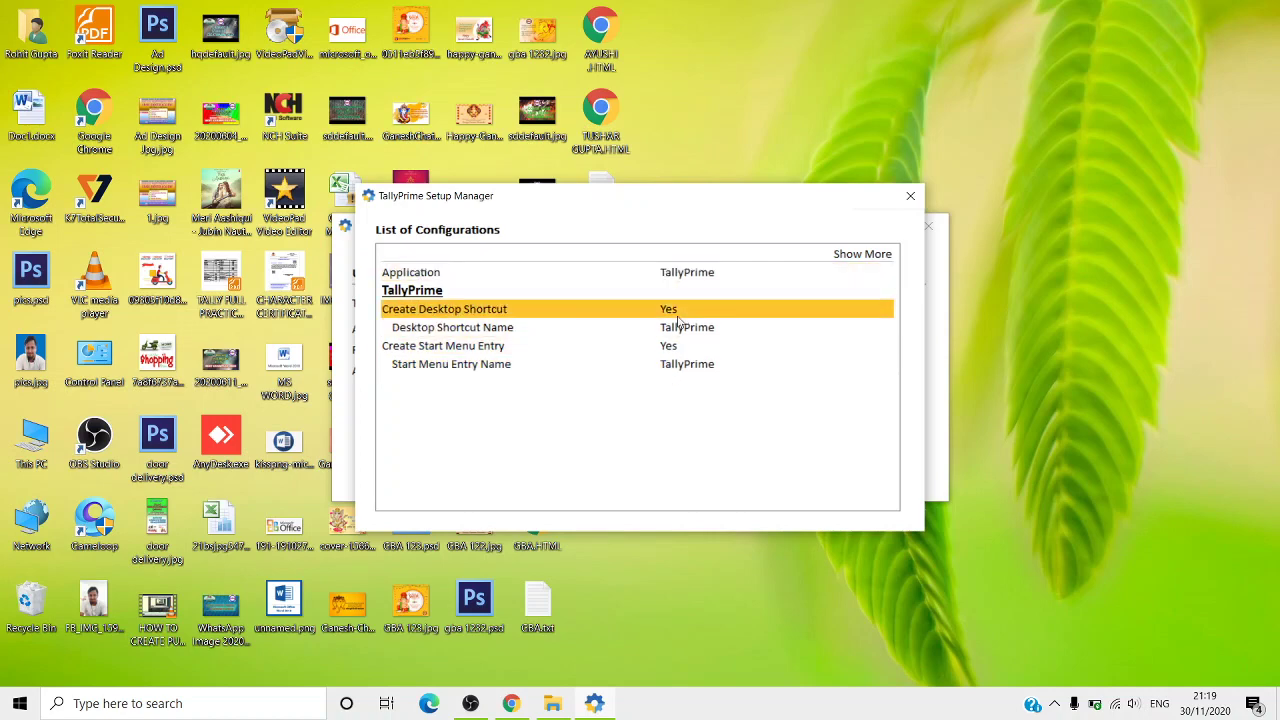
{"action": "left_click", "coordinate": [910, 196]}
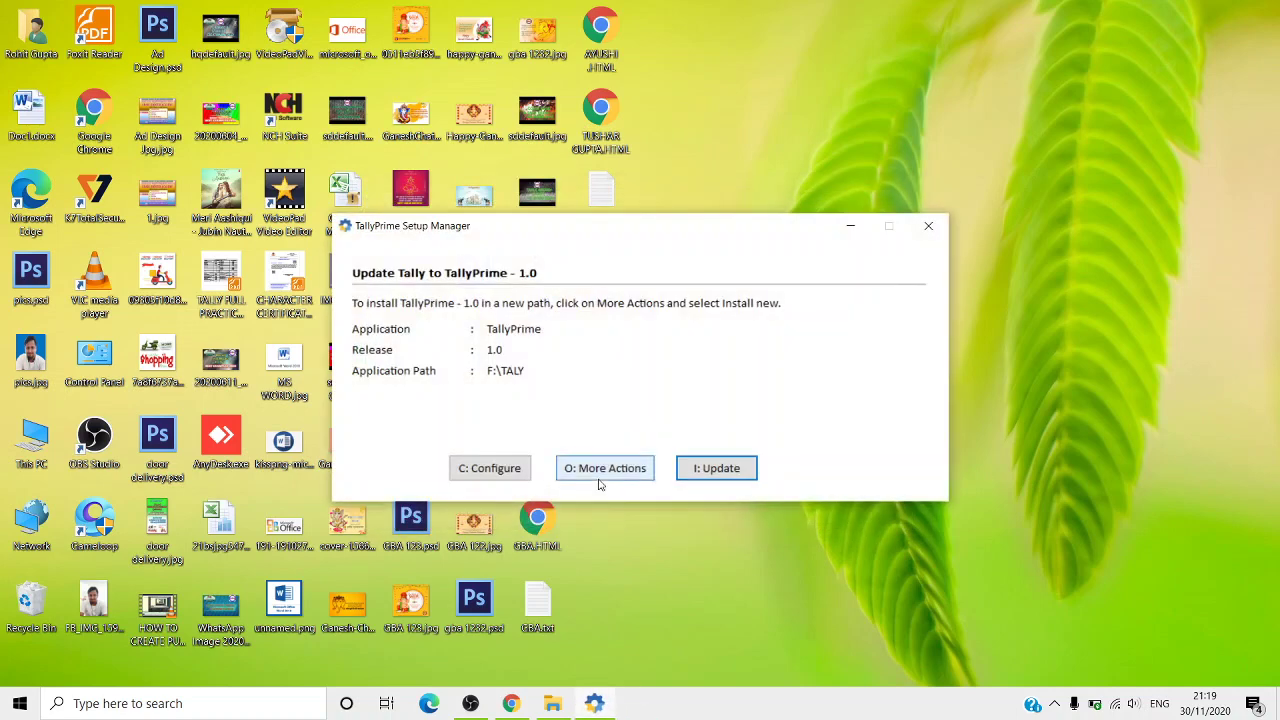
Step: Choose Install New under More Actions and open the Browse For Folder picker via Select Application from Drive
{"action": "left_click", "coordinate": [600, 480]}
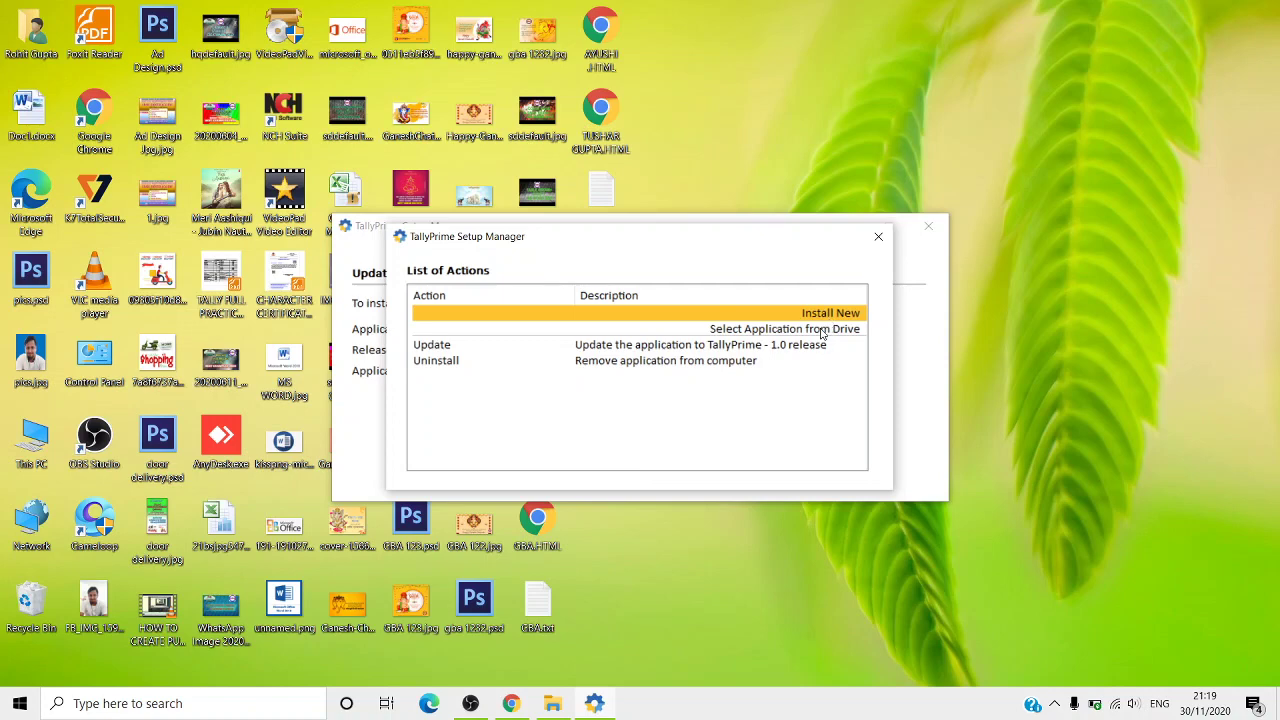
{"action": "left_click", "coordinate": [822, 330]}
{"action": "left_click", "coordinate": [821, 313]}
{"action": "left_click", "coordinate": [815, 333]}
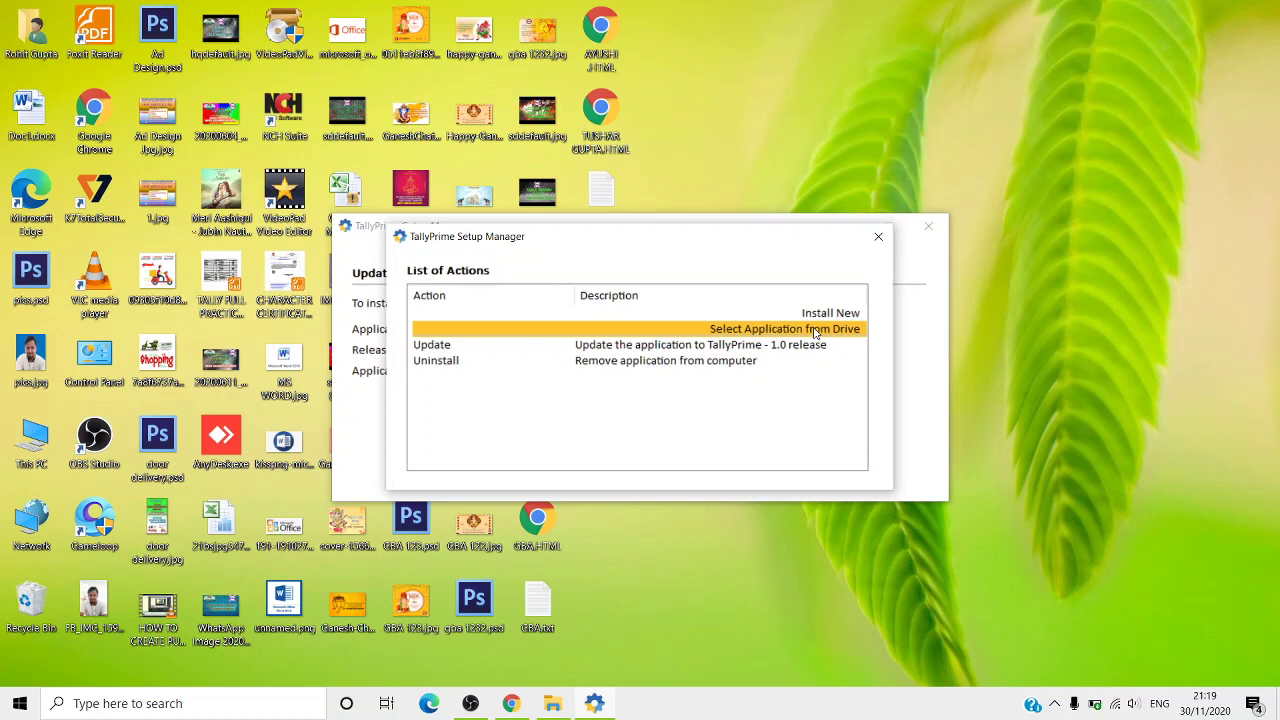
{"action": "left_click", "coordinate": [822, 313]}
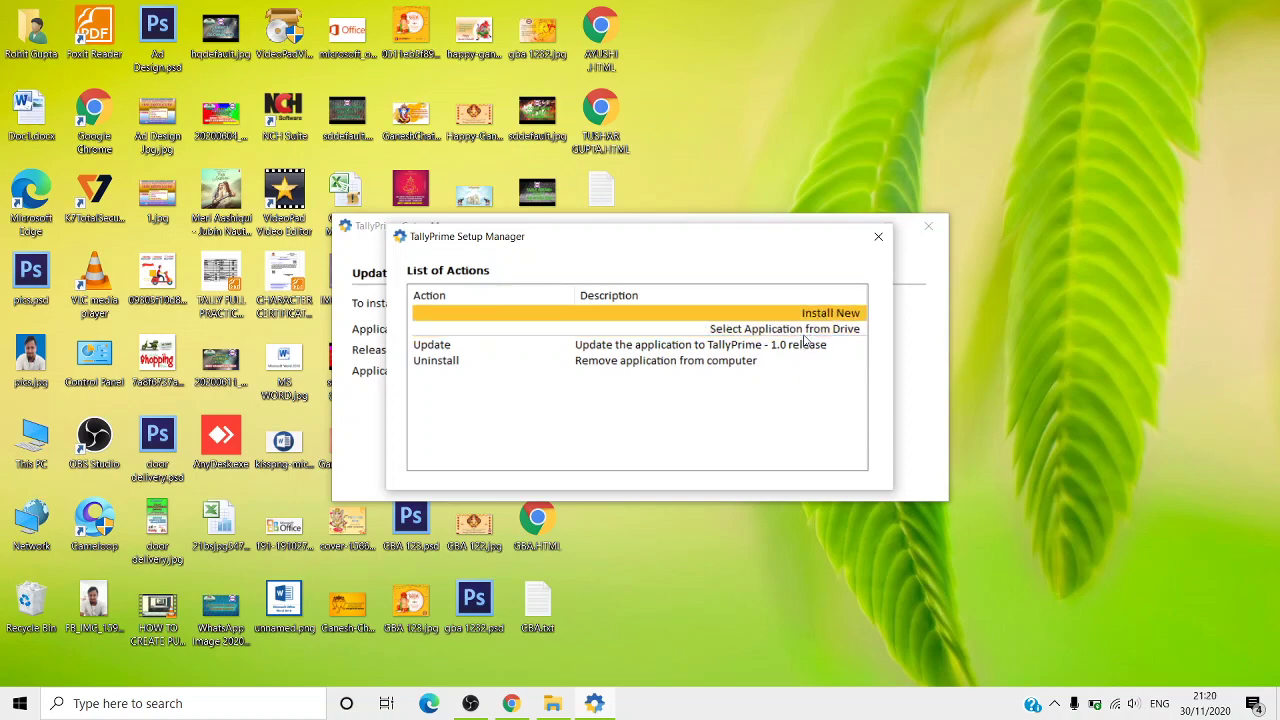
{"action": "left_click", "coordinate": [805, 332]}
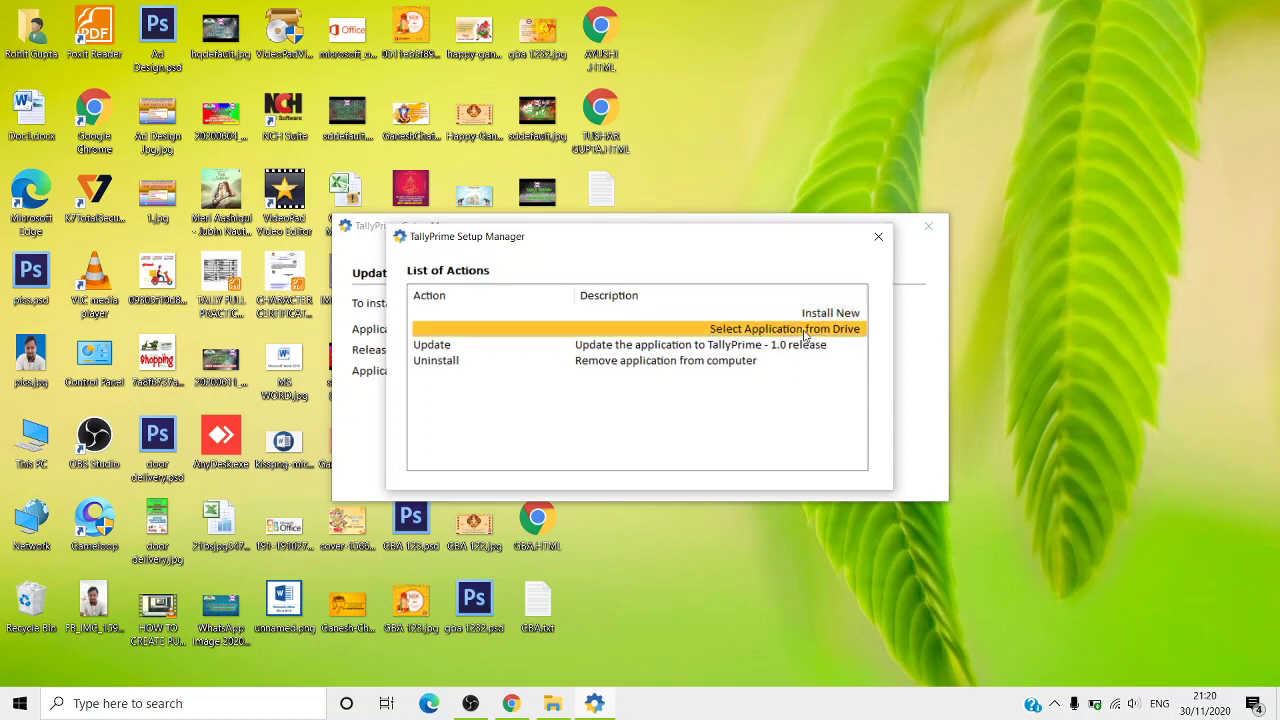
{"action": "left_click", "coordinate": [803, 329]}
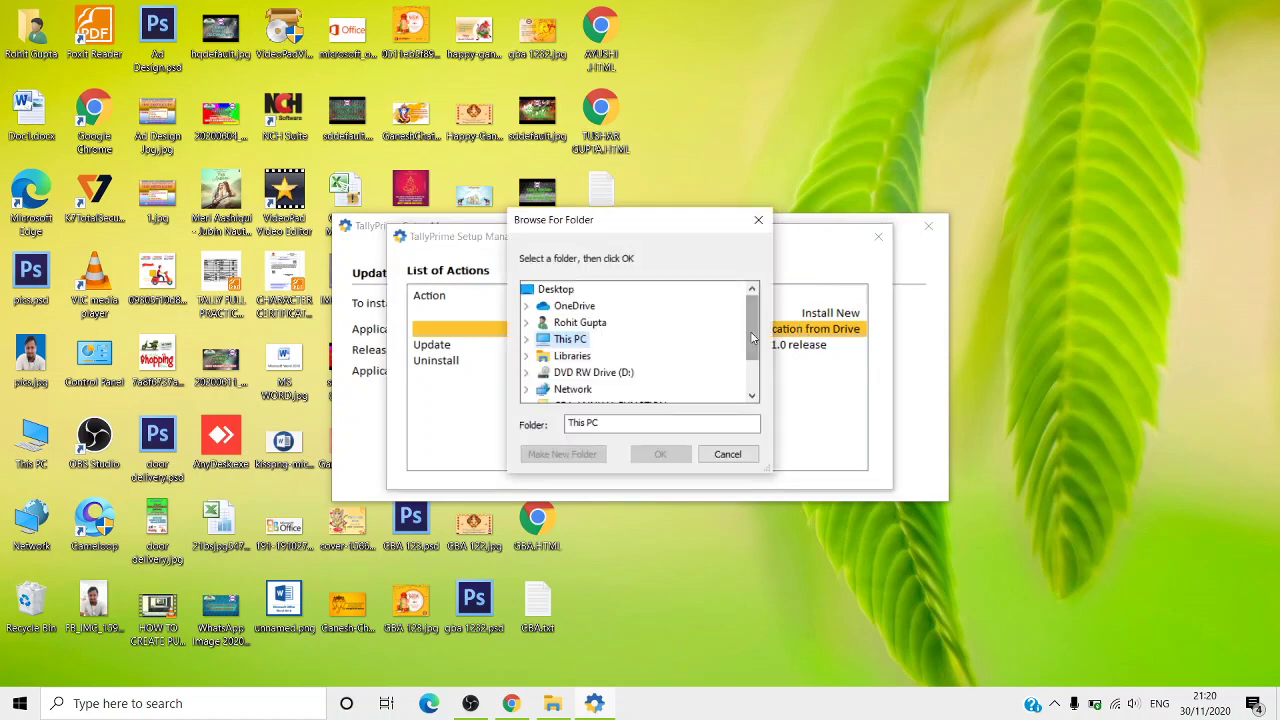
{"action": "scroll", "coordinate": [749, 360], "scroll_direction": "down", "scroll_amount": 1}
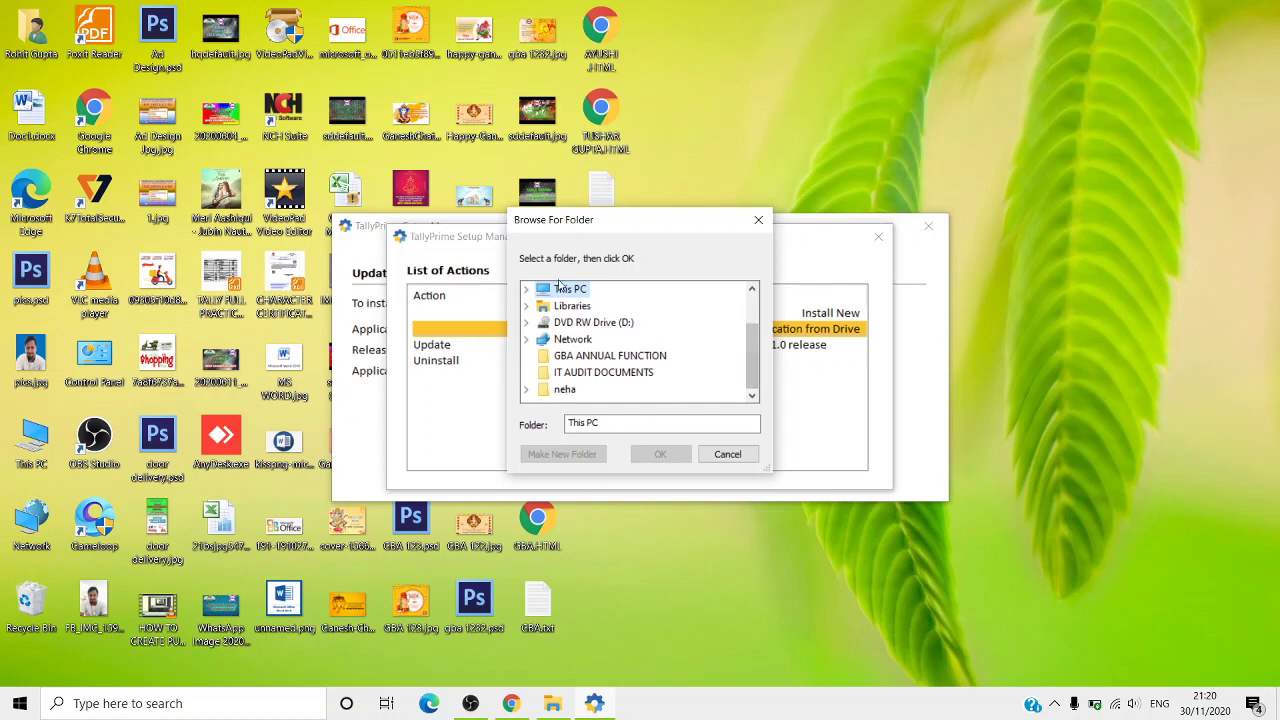
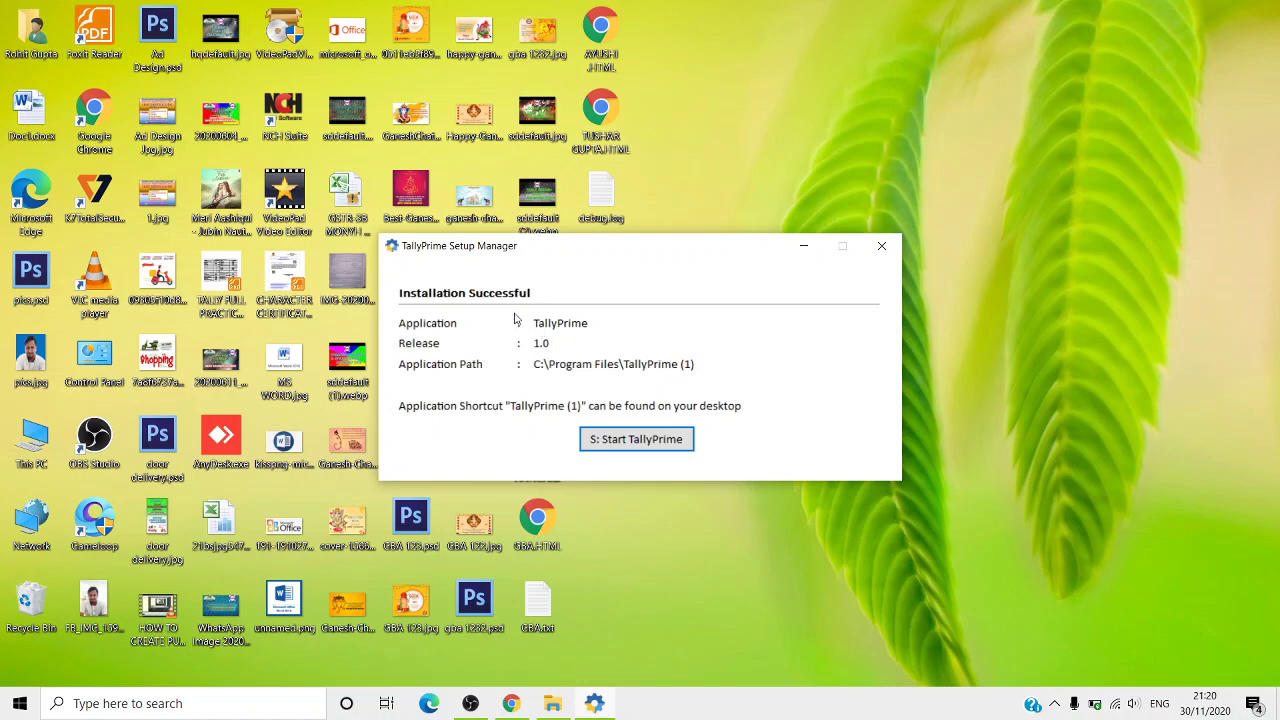
Step: Move the Setup Manager installation summary aside and start the newly installed TallyPrime
{"action": "left_click_drag", "start_coordinate": [725, 257], "coordinate": [992, 140]}
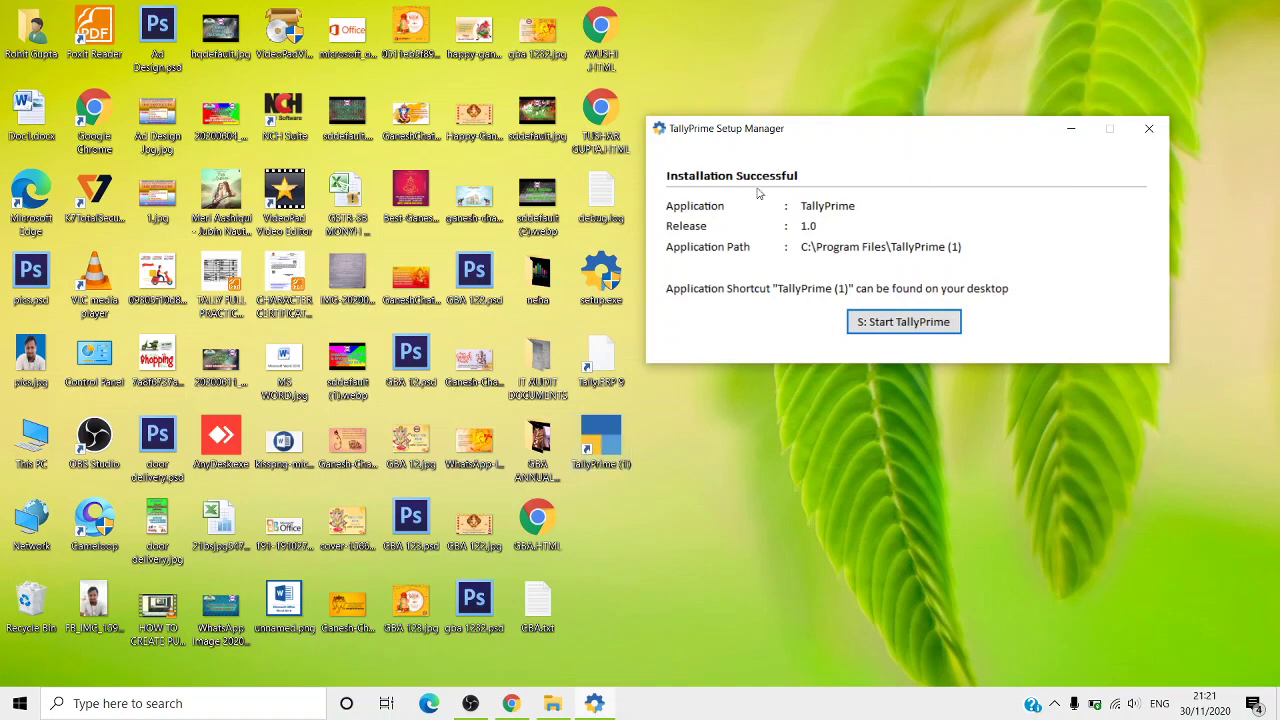
{"action": "left_click", "coordinate": [908, 328]}
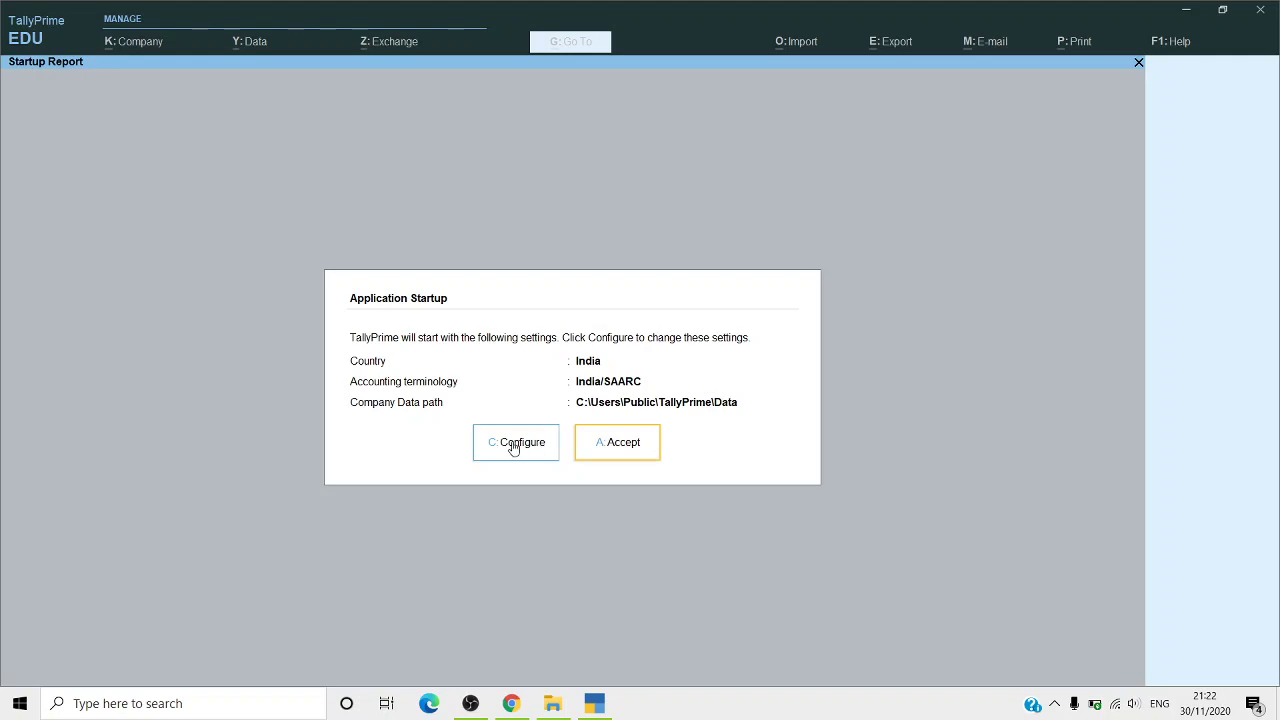
Step: Accept the default India startup settings, then back out of license reactivation without quitting
{"action": "left_click", "coordinate": [630, 453]}
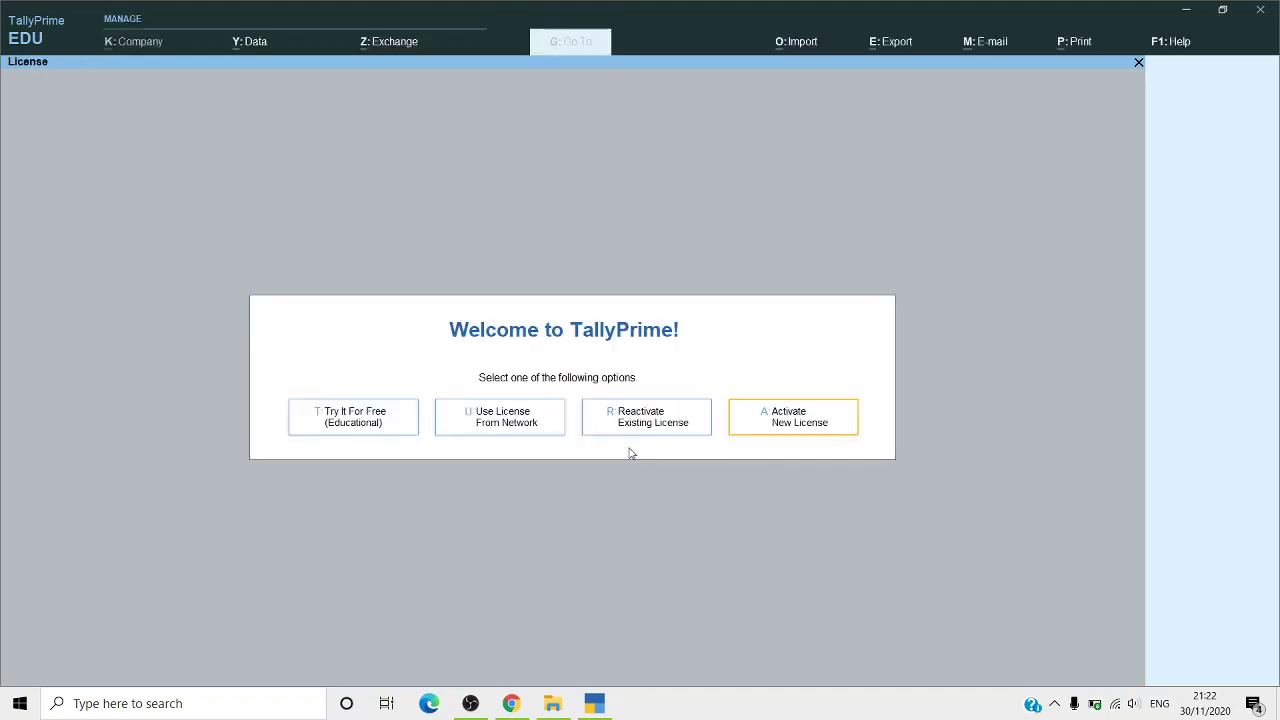
{"action": "left_click", "coordinate": [676, 430]}
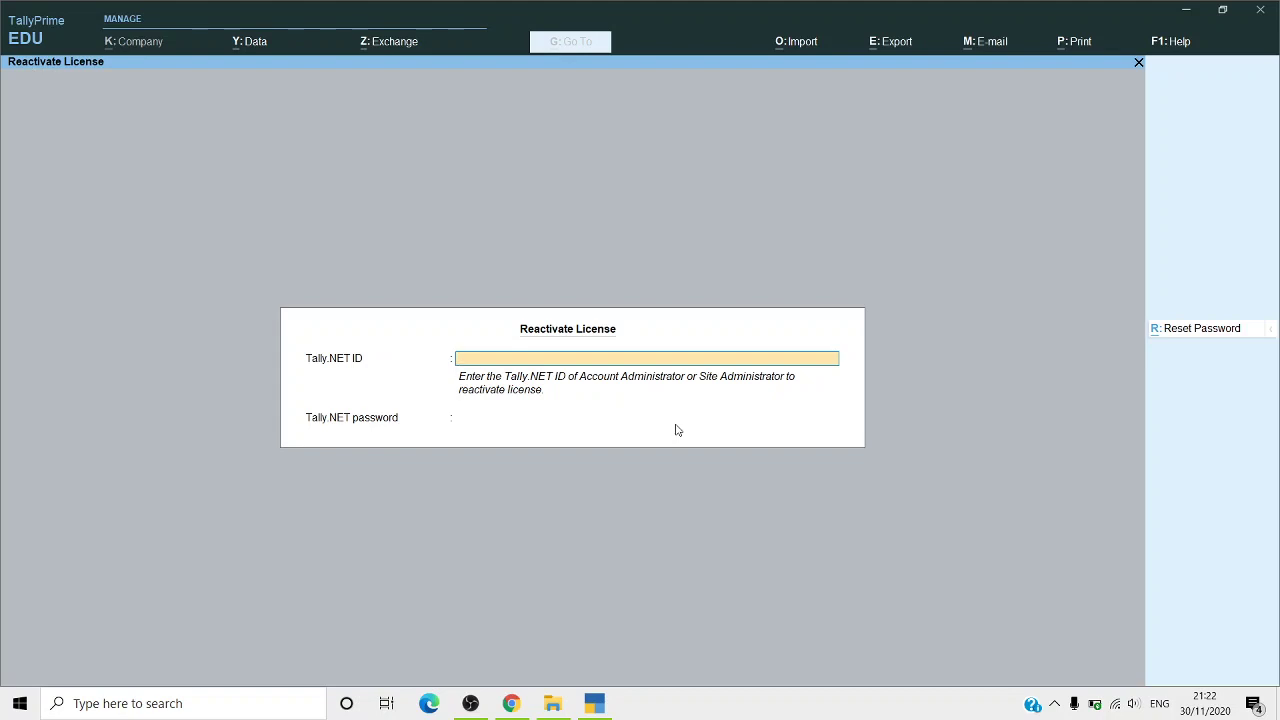
{"action": "key", "text": "Escape"}
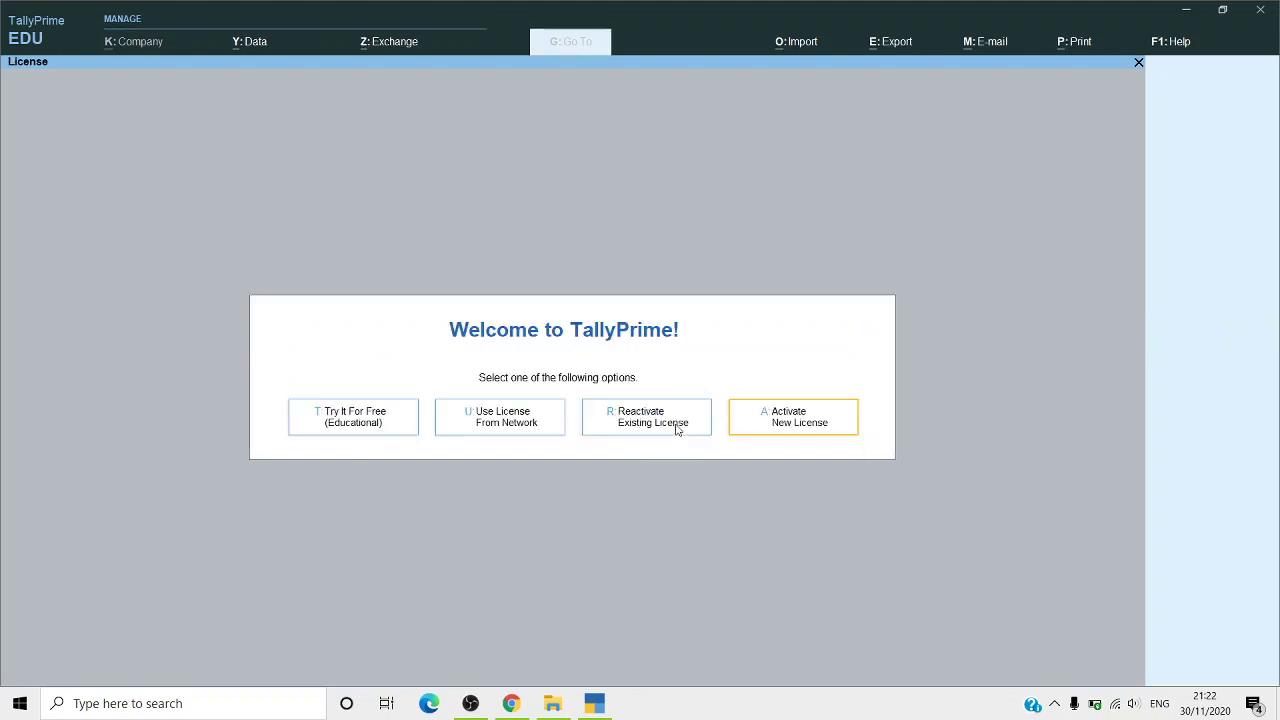
{"action": "key", "text": "Escape"}
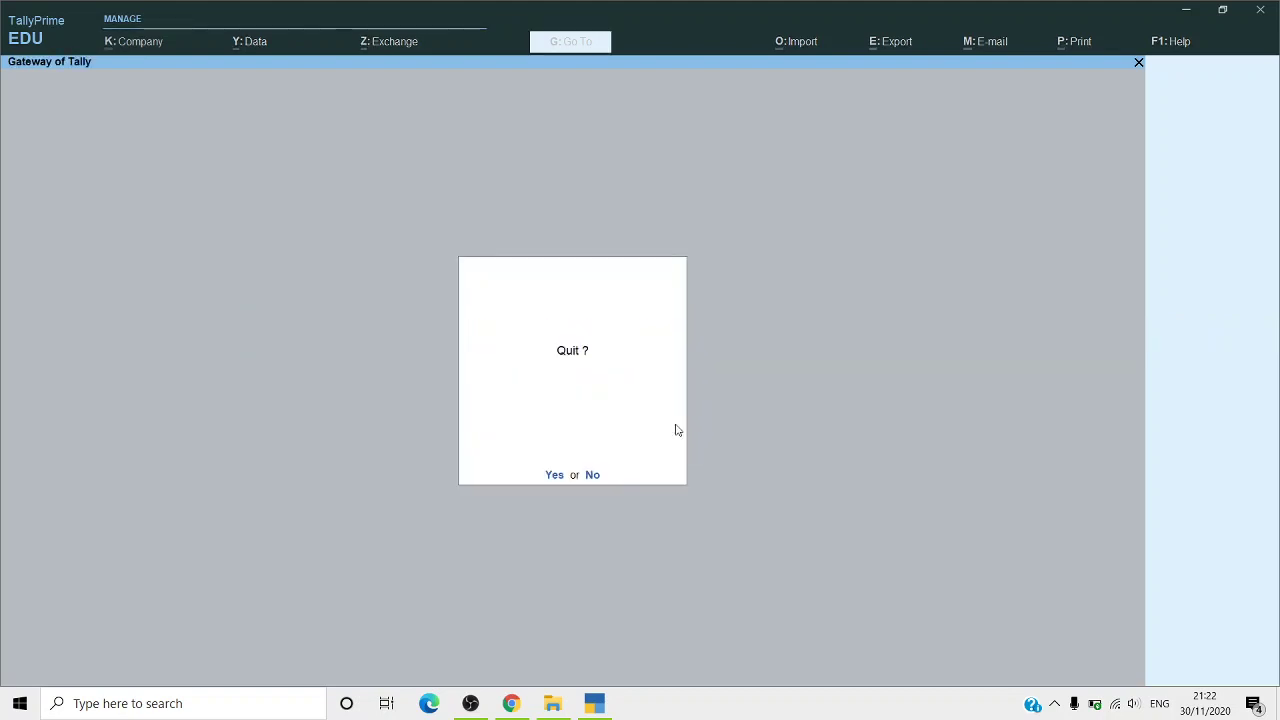
{"action": "left_click", "coordinate": [591, 480]}
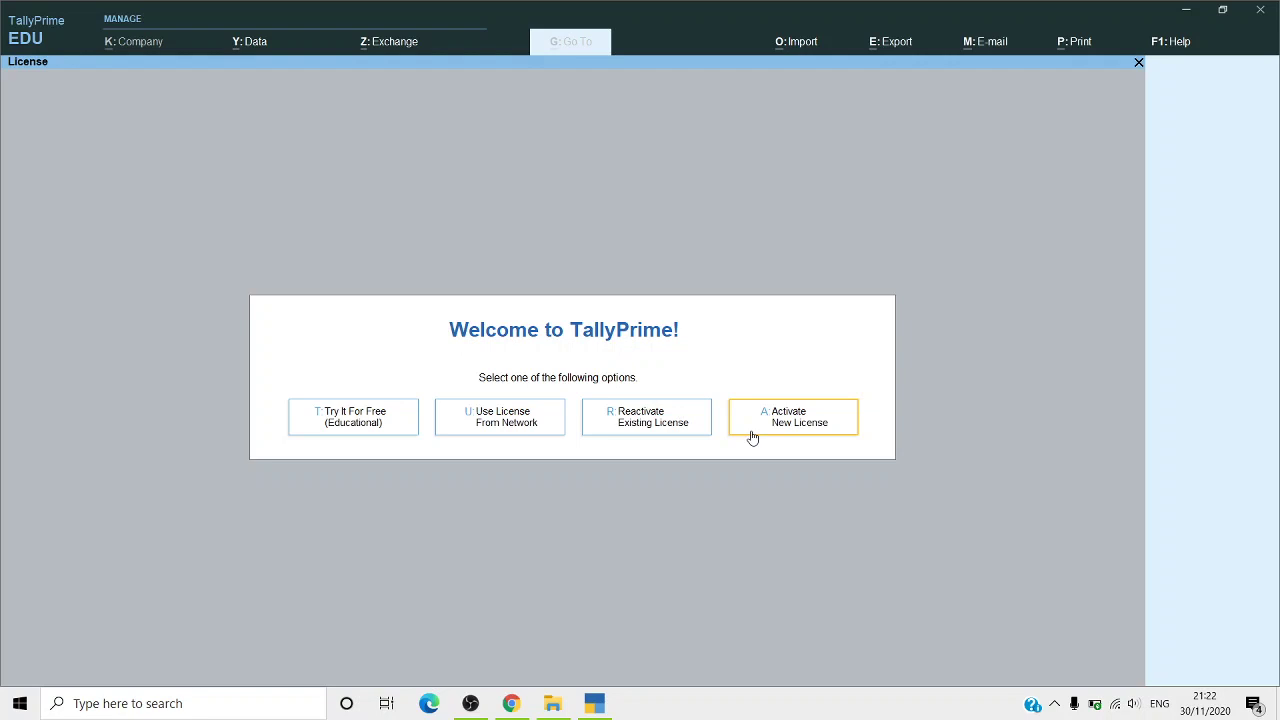
Step: Start the free Educational mode and browse the Select Company options down to specifying a data path
{"action": "left_click", "coordinate": [355, 424]}
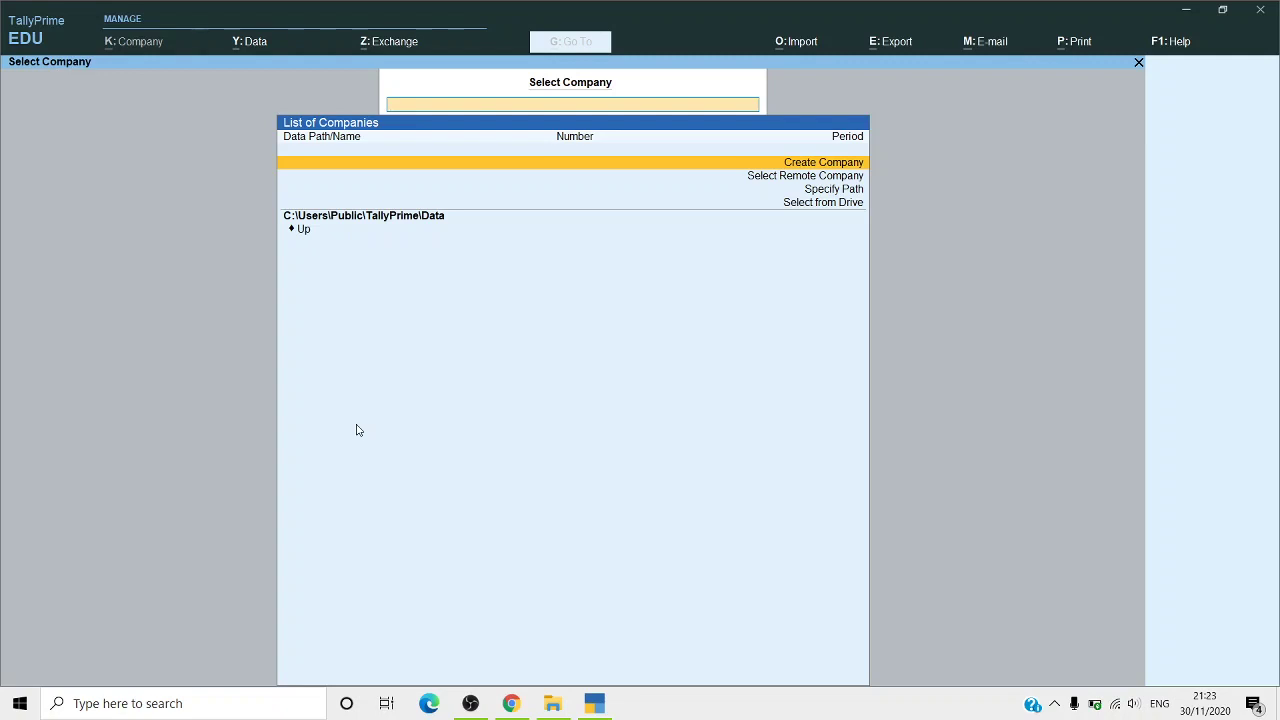
{"action": "key", "text": "Down"}
{"action": "key", "text": "Down"}
{"action": "key", "text": "Down"}
{"action": "key", "text": "Up"}
{"action": "key", "text": "Up"}
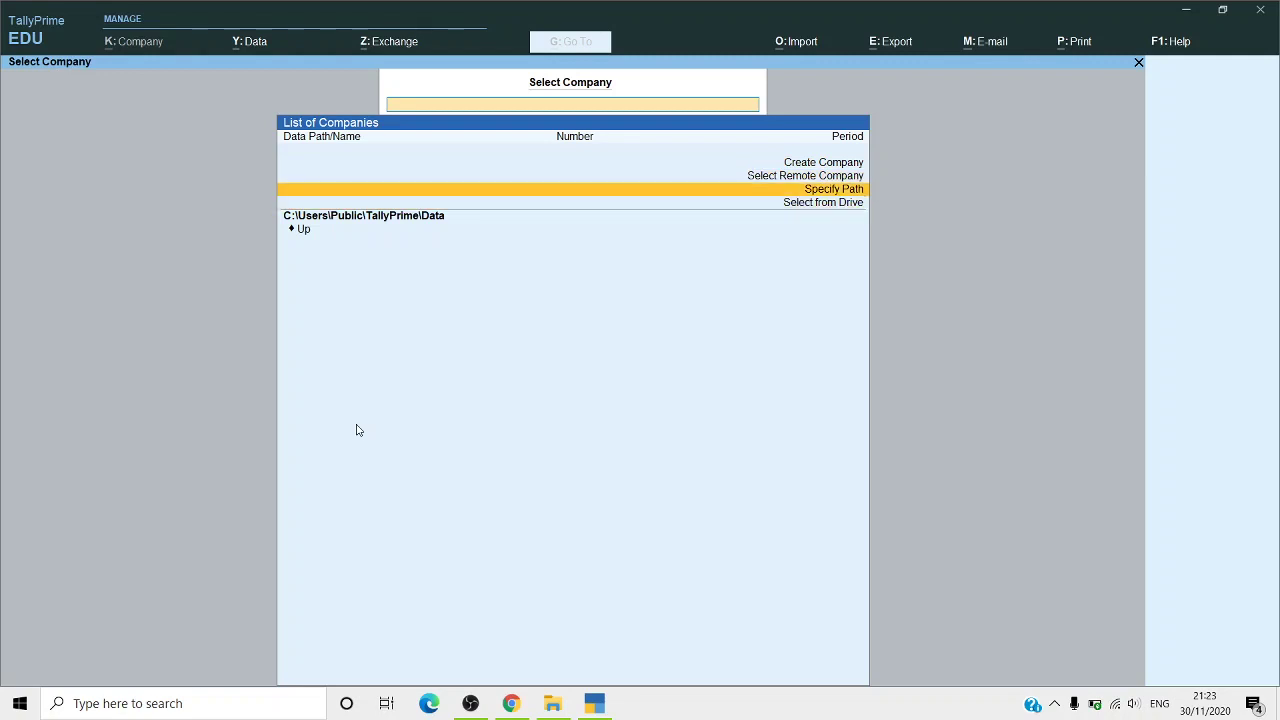
{"action": "key", "text": "Up"}
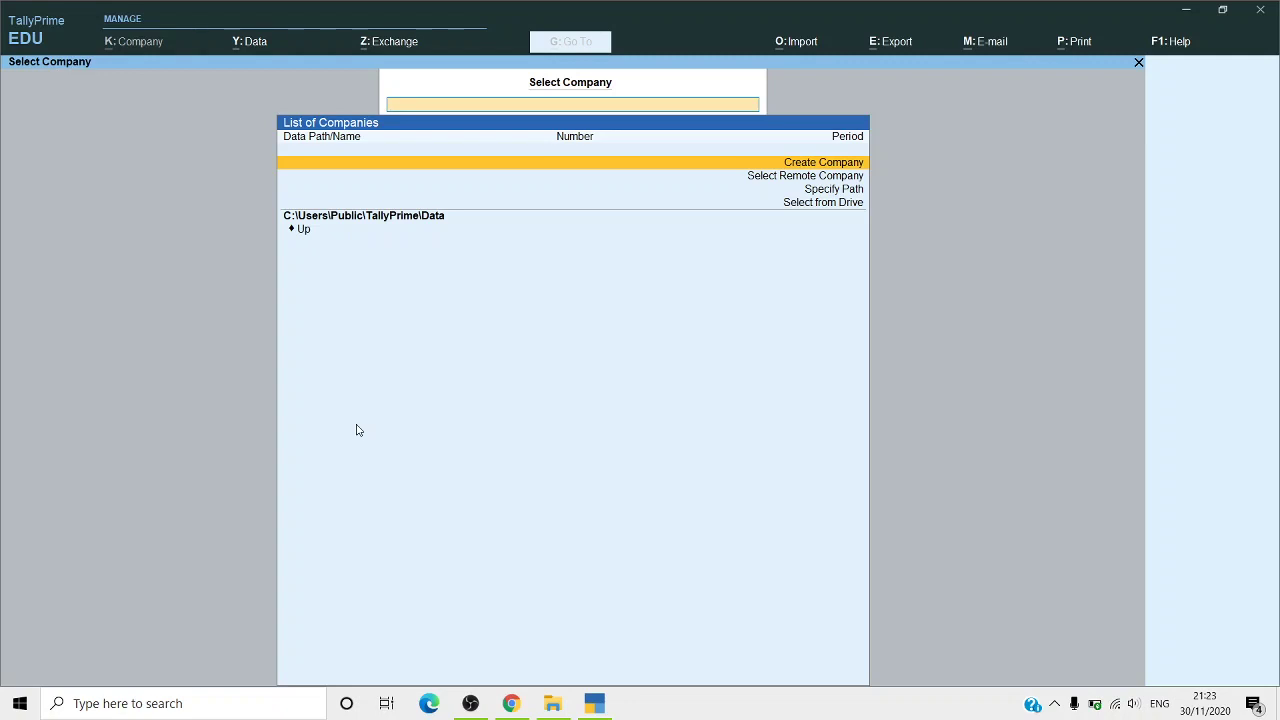
{"action": "key", "text": "Down"}
{"action": "key", "text": "Up"}
{"action": "key", "text": "Down"}
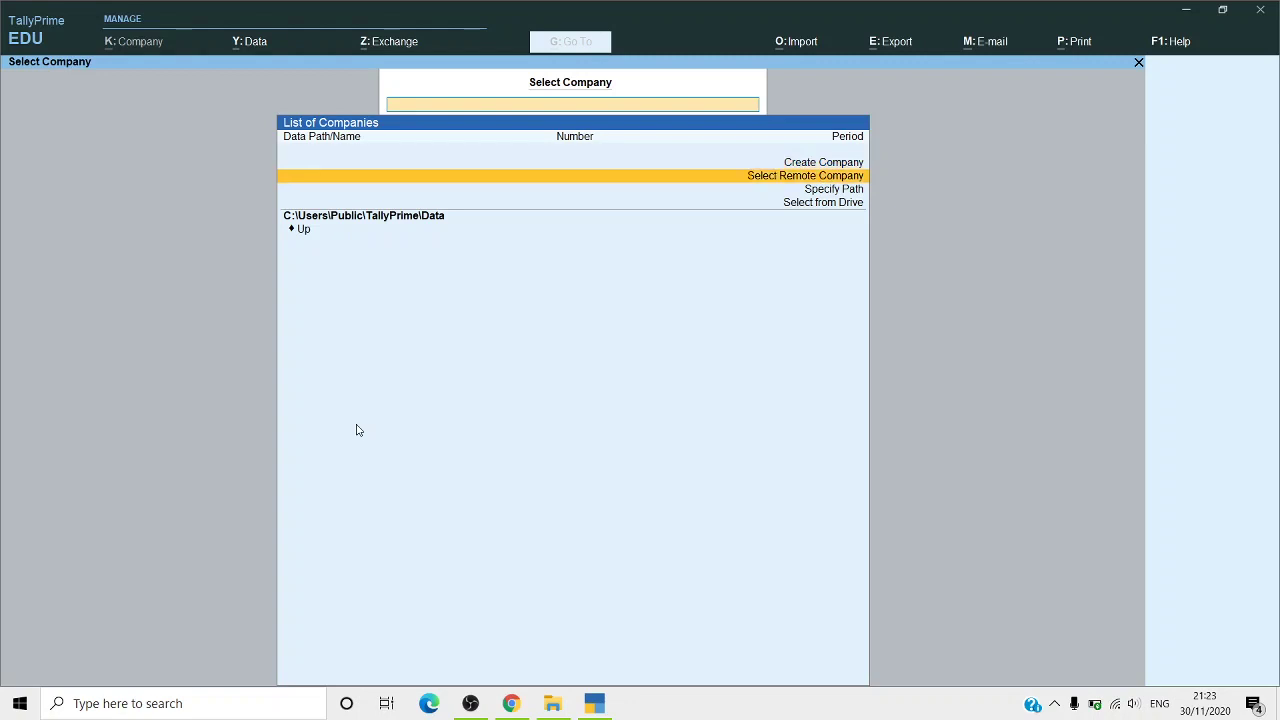
{"action": "key", "text": "Up"}
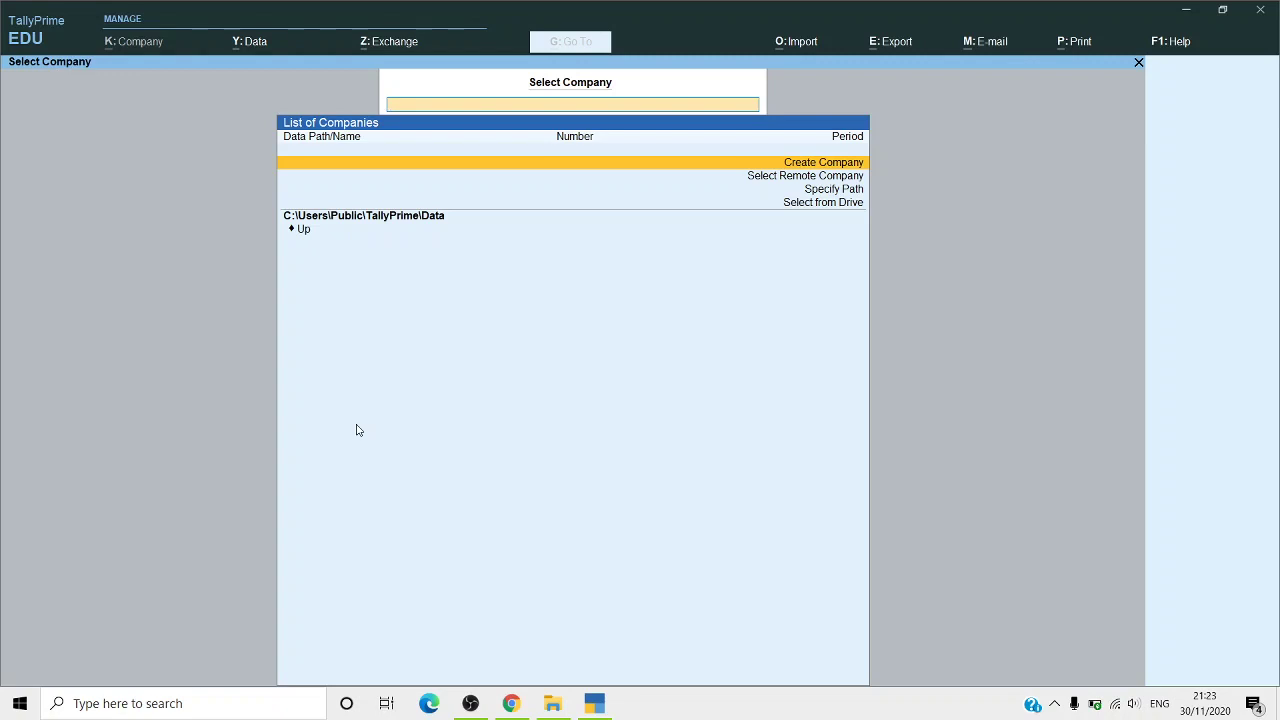
{"action": "key", "text": "Down"}
{"action": "key", "text": "Down"}
{"action": "key", "text": "Up"}
{"action": "key", "text": "Up"}
{"action": "key", "text": "Down"}
{"action": "key", "text": "Up"}
{"action": "key", "text": "Down"}
{"action": "key", "text": "Down"}
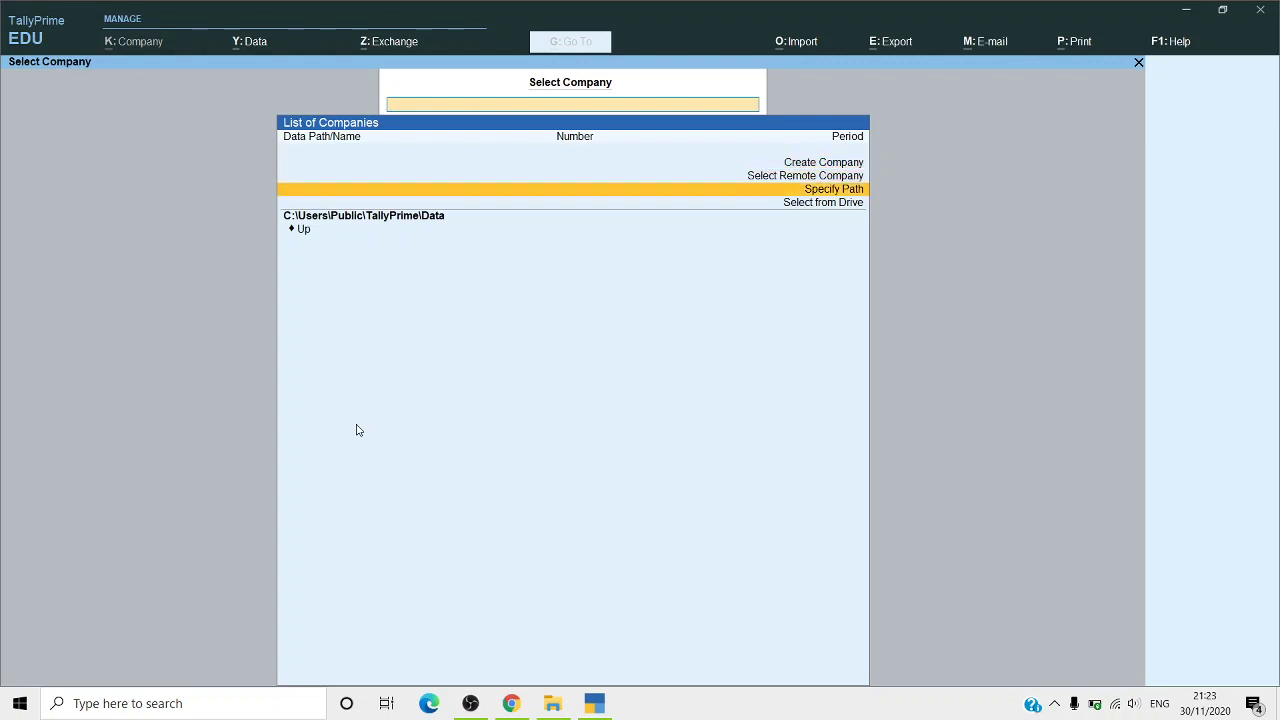
{"action": "key", "text": "Down"}
{"action": "key", "text": "Up"}
{"action": "key", "text": "Up"}
{"action": "key", "text": "Down"}
{"action": "left_click", "coordinate": [552, 704]}
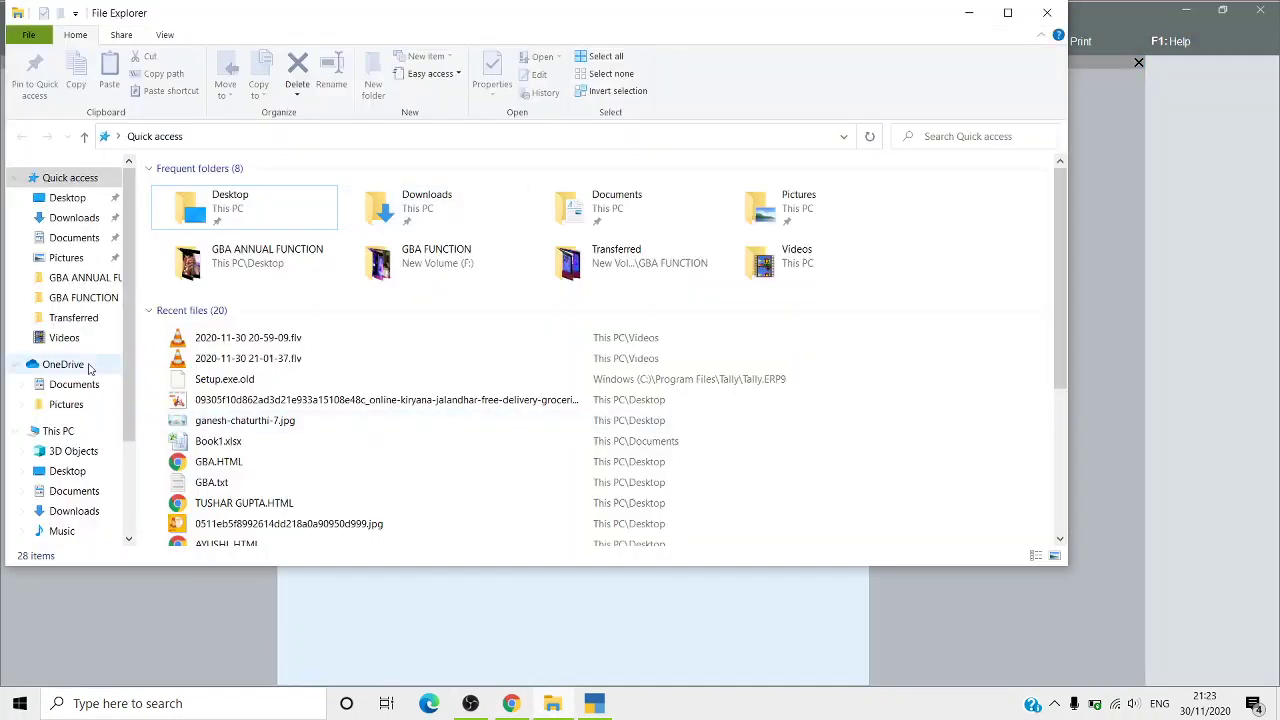
{"action": "left_click", "coordinate": [58, 436]}
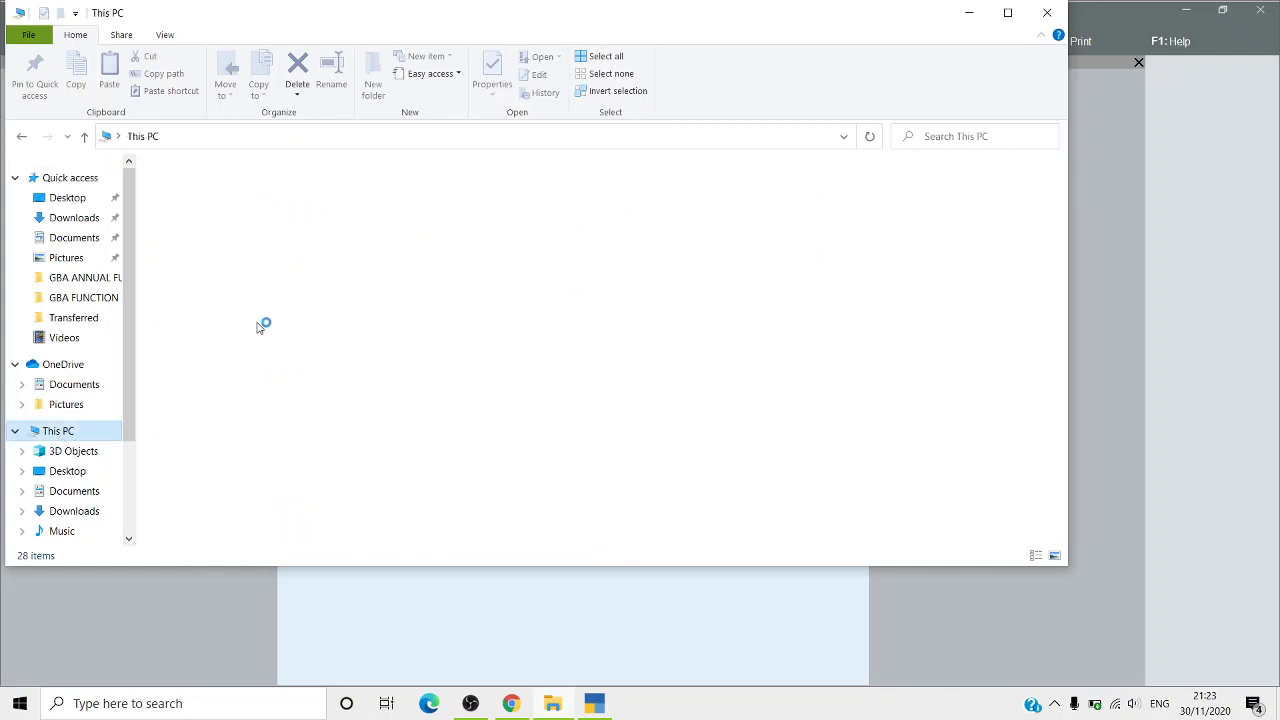
{"action": "left_click", "coordinate": [234, 342]}
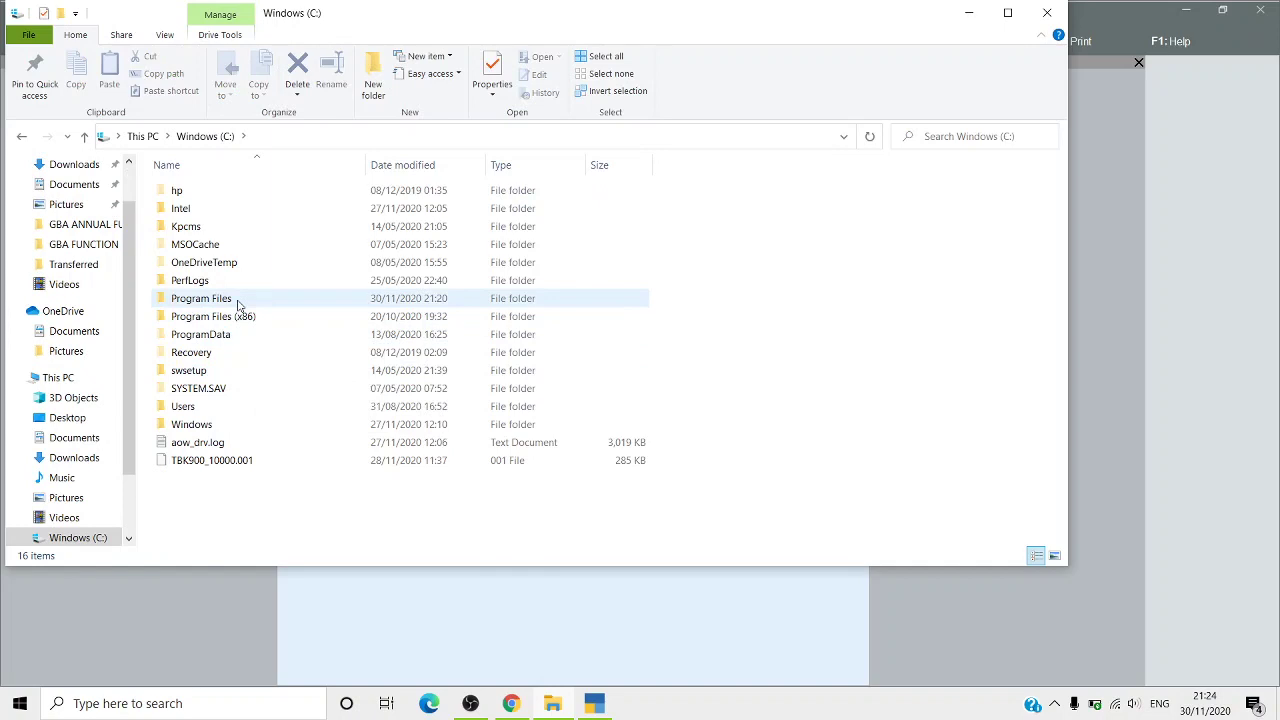
{"action": "left_click", "coordinate": [1103, 203]}
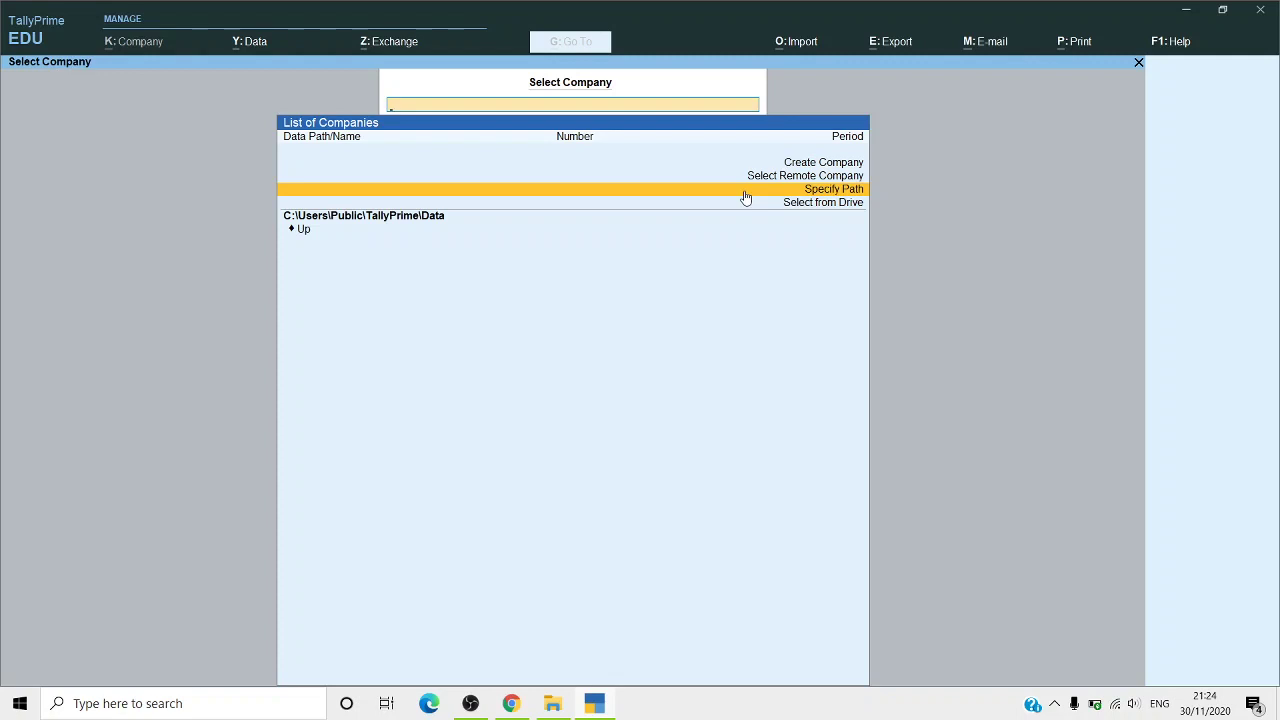
{"action": "key", "text": "Down"}
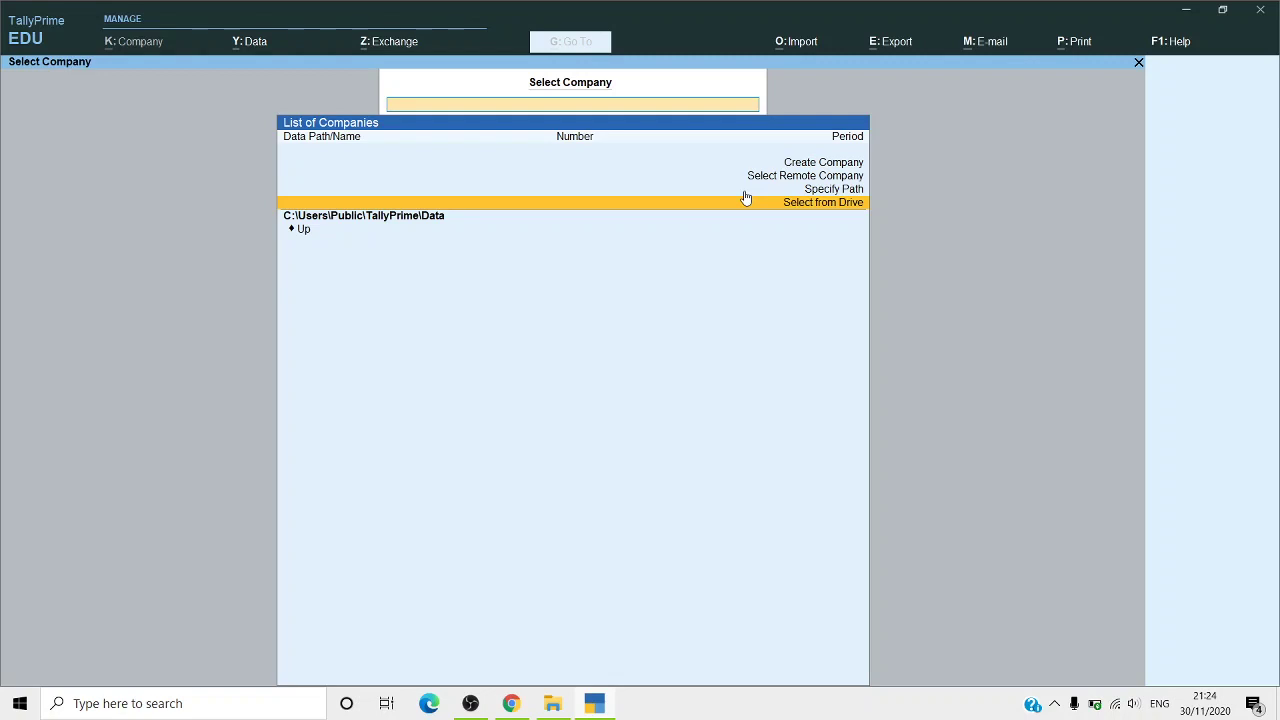
{"action": "left_click", "coordinate": [552, 703]}
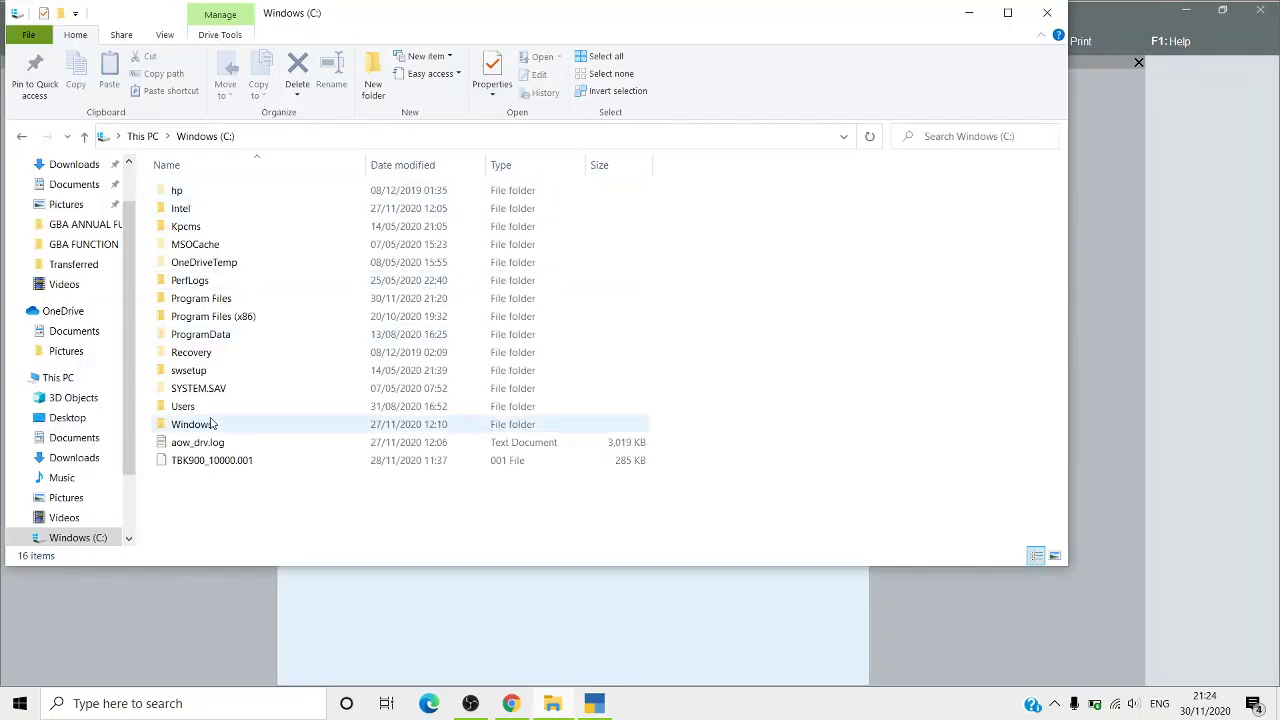
{"action": "double_click", "coordinate": [190, 300]}
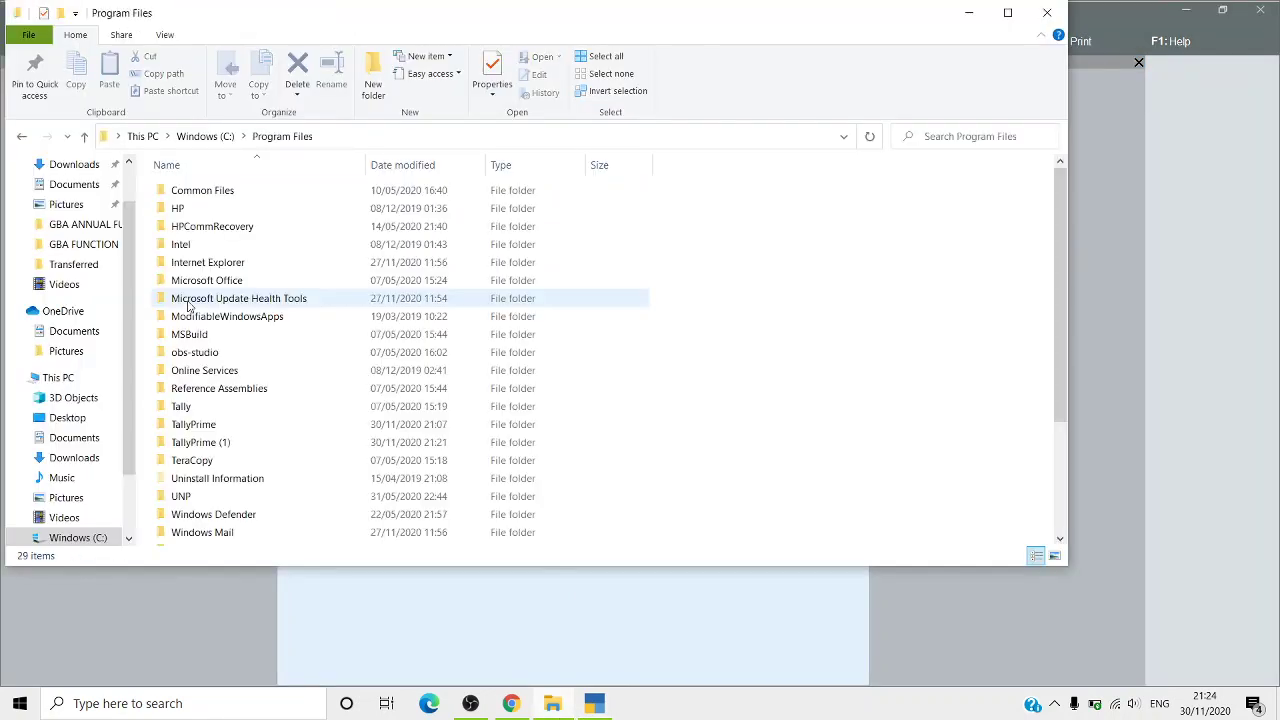
{"action": "double_click", "coordinate": [196, 408]}
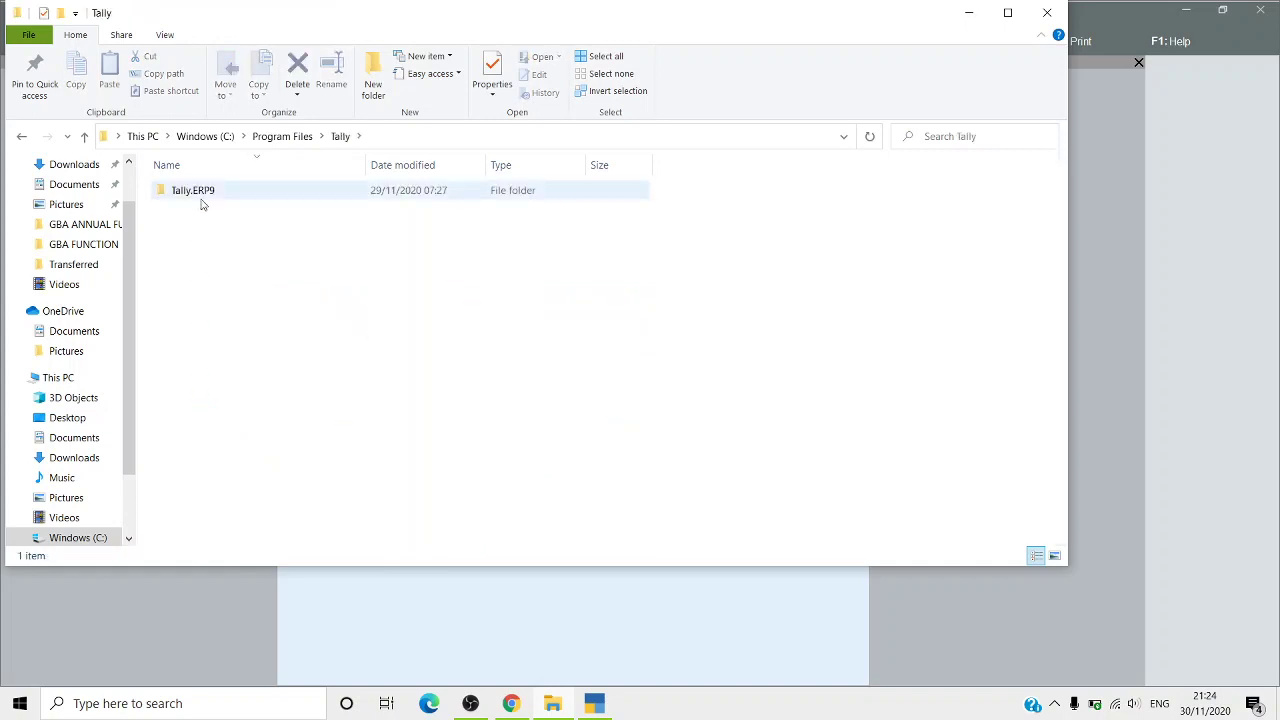
{"action": "left_click", "coordinate": [201, 204]}
{"action": "double_click", "coordinate": [201, 204]}
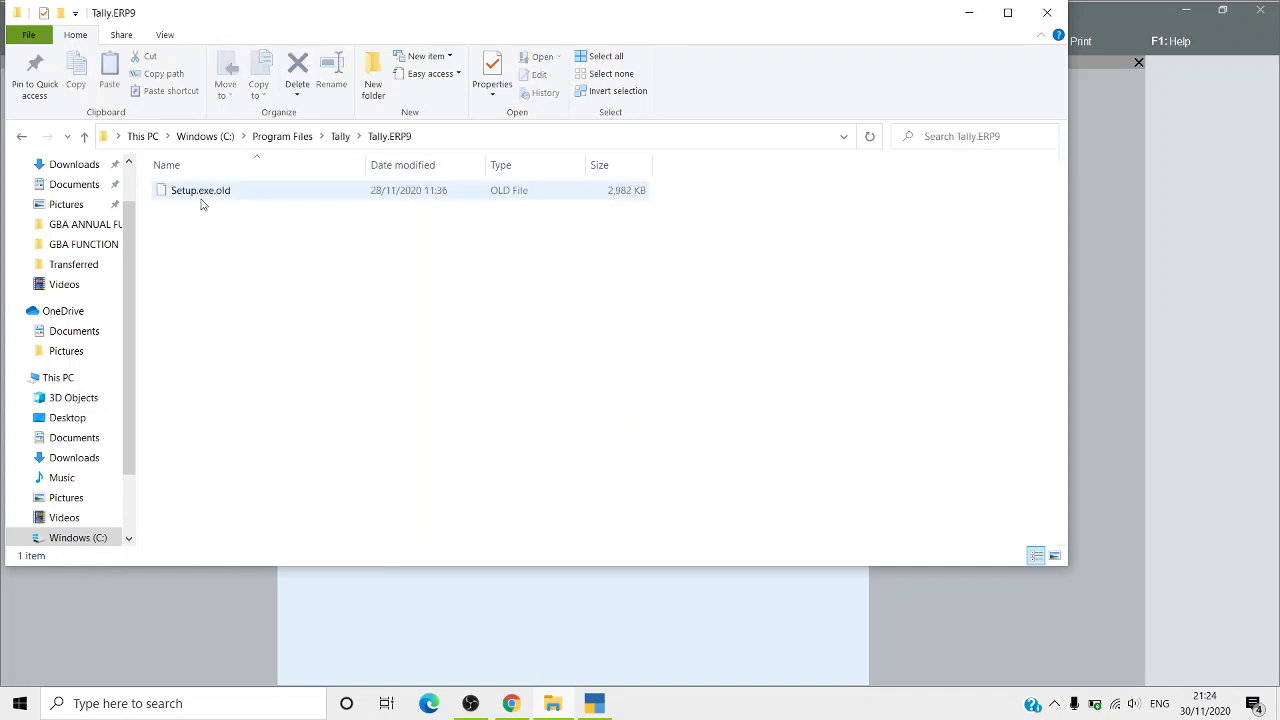
{"action": "left_click", "coordinate": [288, 137]}
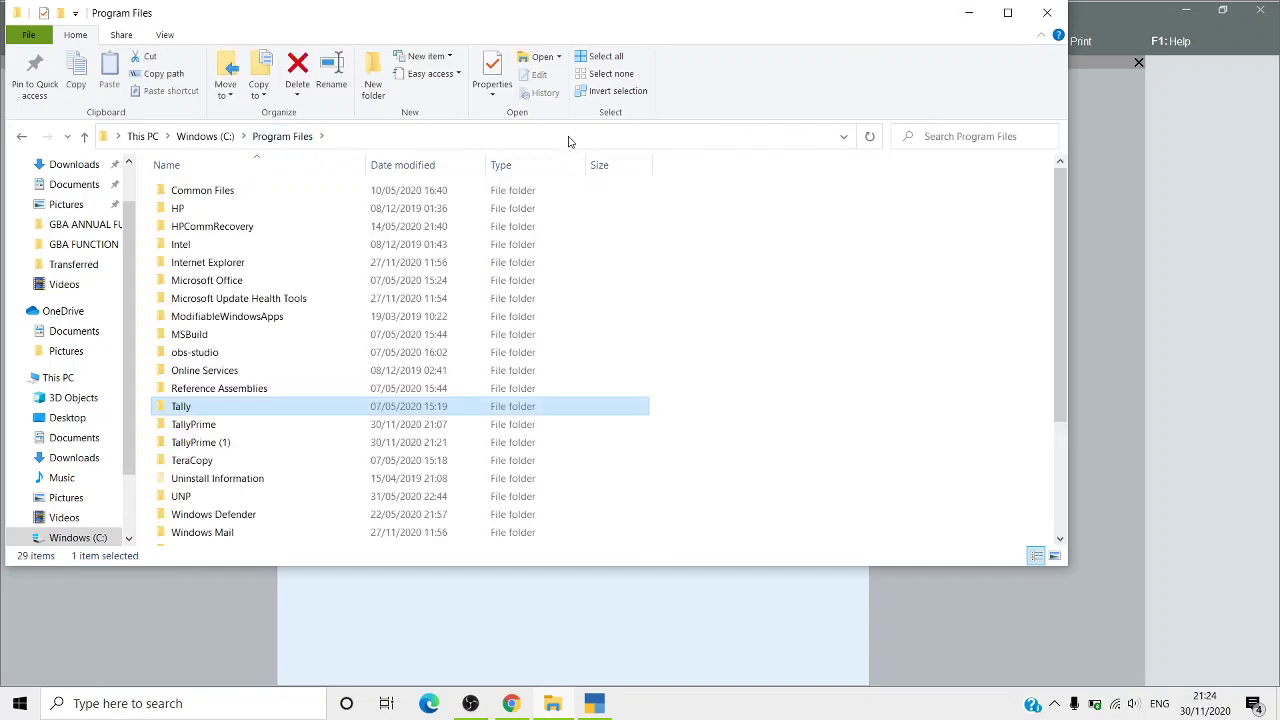
{"action": "left_click", "coordinate": [969, 12]}
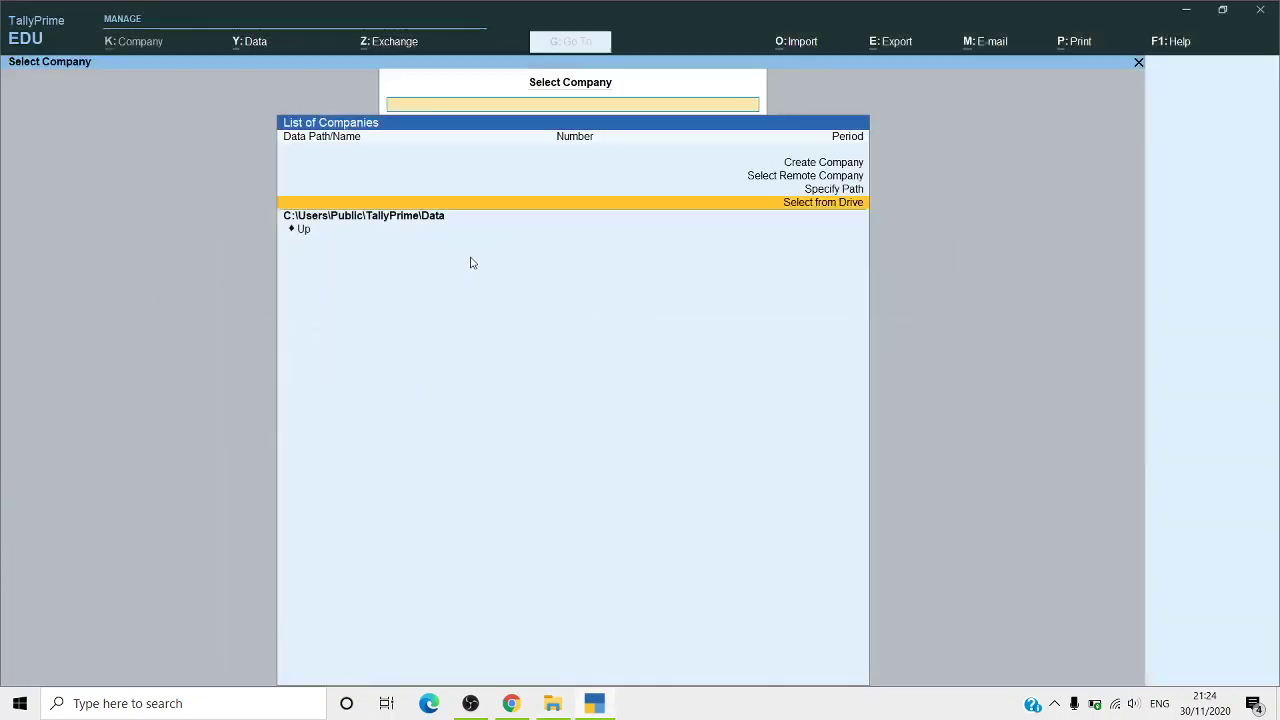
{"action": "left_click", "coordinate": [701, 208]}
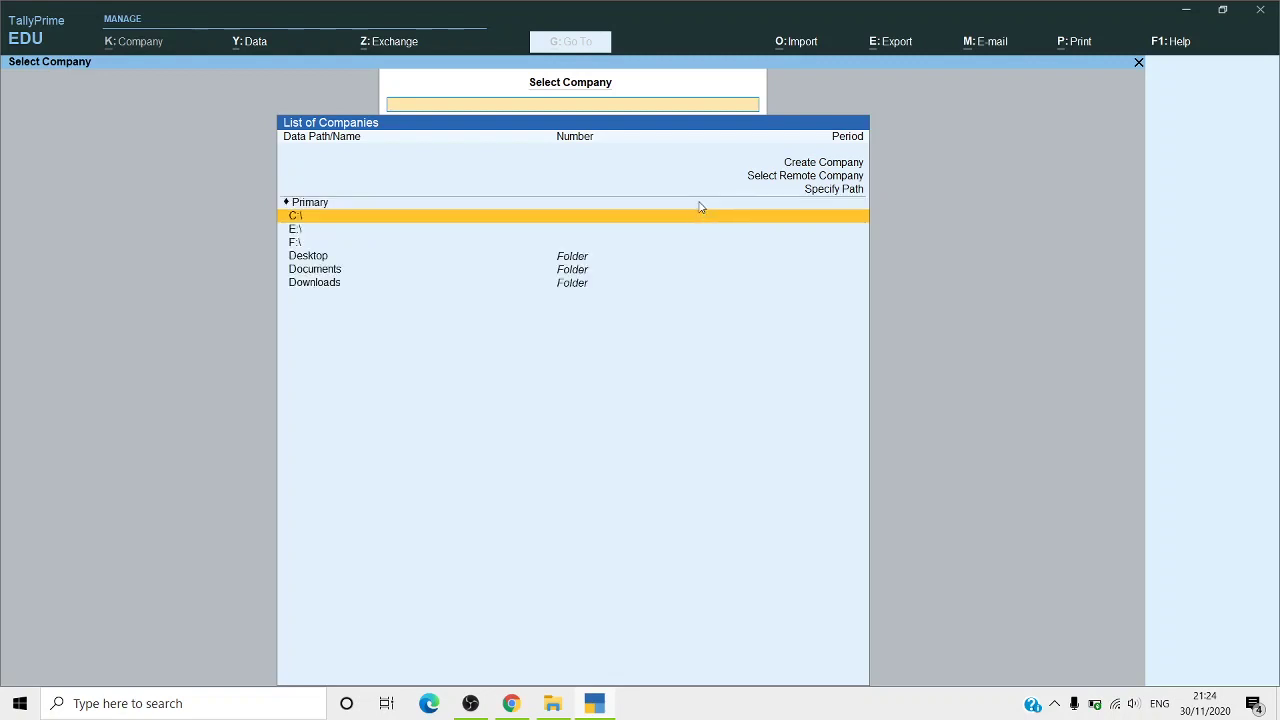
{"action": "key", "text": "Down"}
{"action": "key", "text": "Up"}
{"action": "key", "text": "Up"}
{"action": "key", "text": "Down"}
{"action": "key", "text": "Down"}
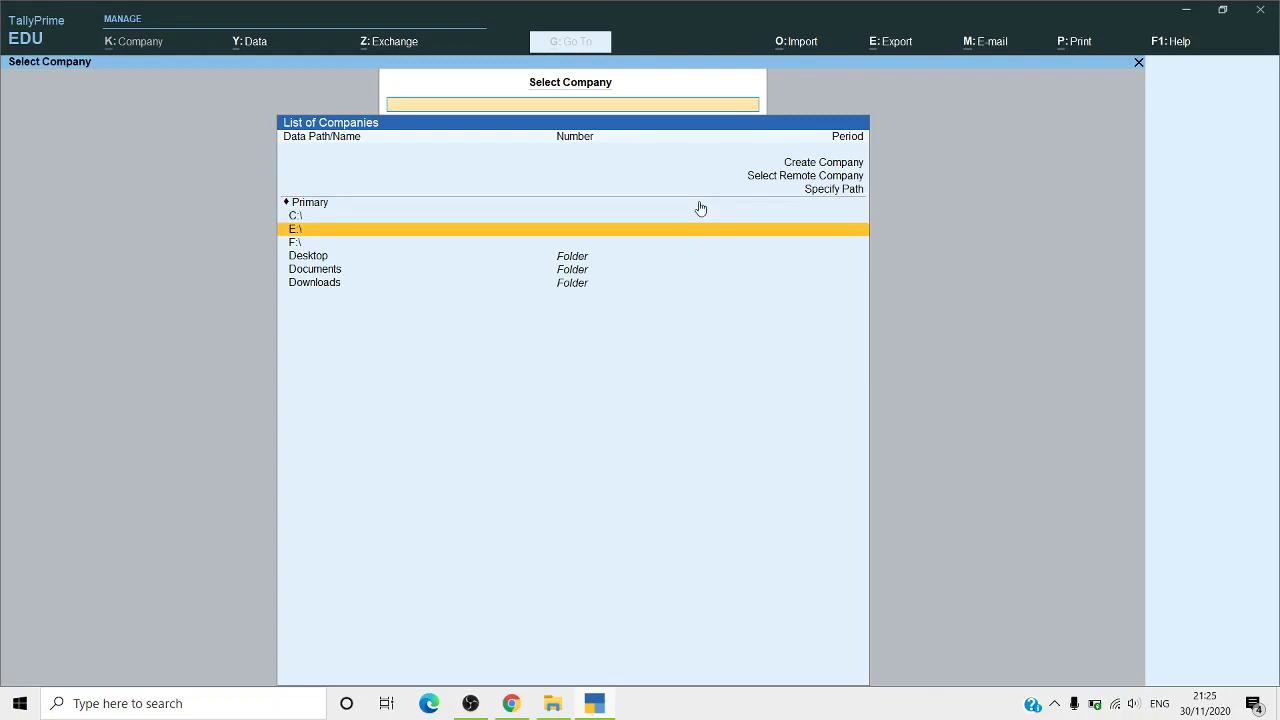
{"action": "key", "text": "Down"}
{"action": "key", "text": "Return"}
{"action": "key", "text": "Down"}
{"action": "key", "text": "Down"}
{"action": "key", "text": "Down"}
{"action": "key", "text": "Down"}
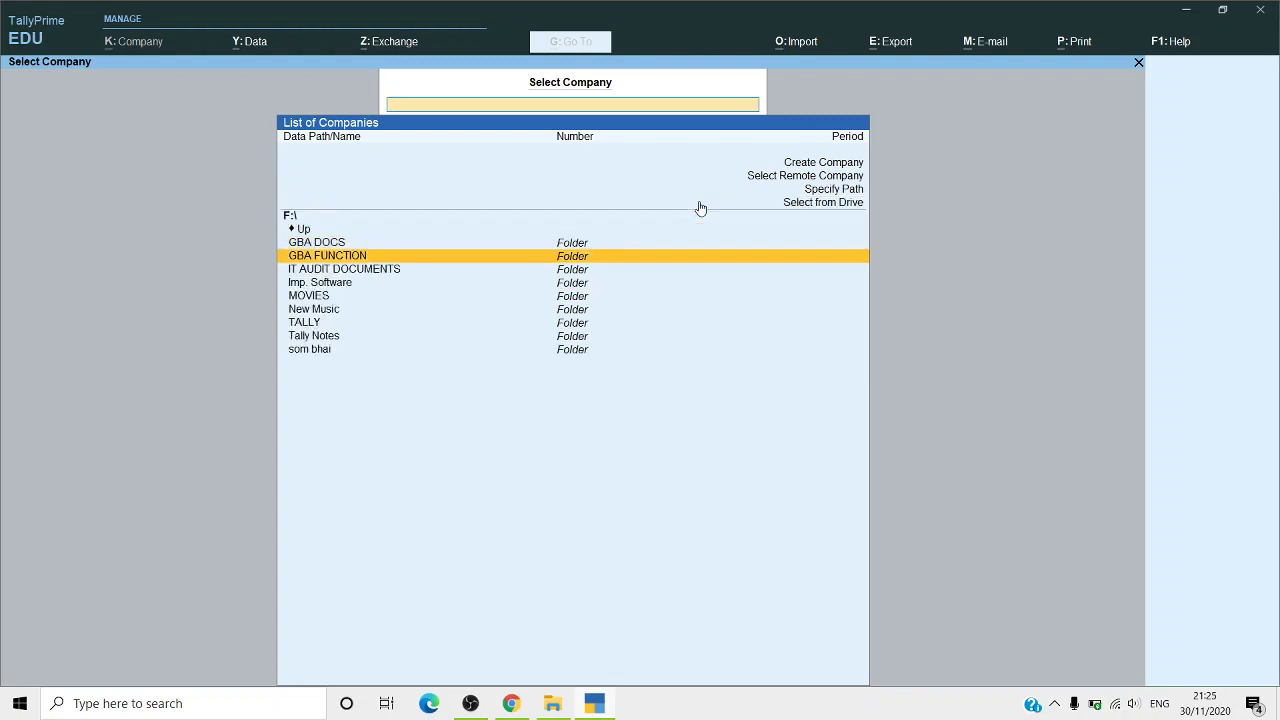
{"action": "key", "text": "Down"}
{"action": "key", "text": "Down"}
{"action": "key", "text": "Return"}
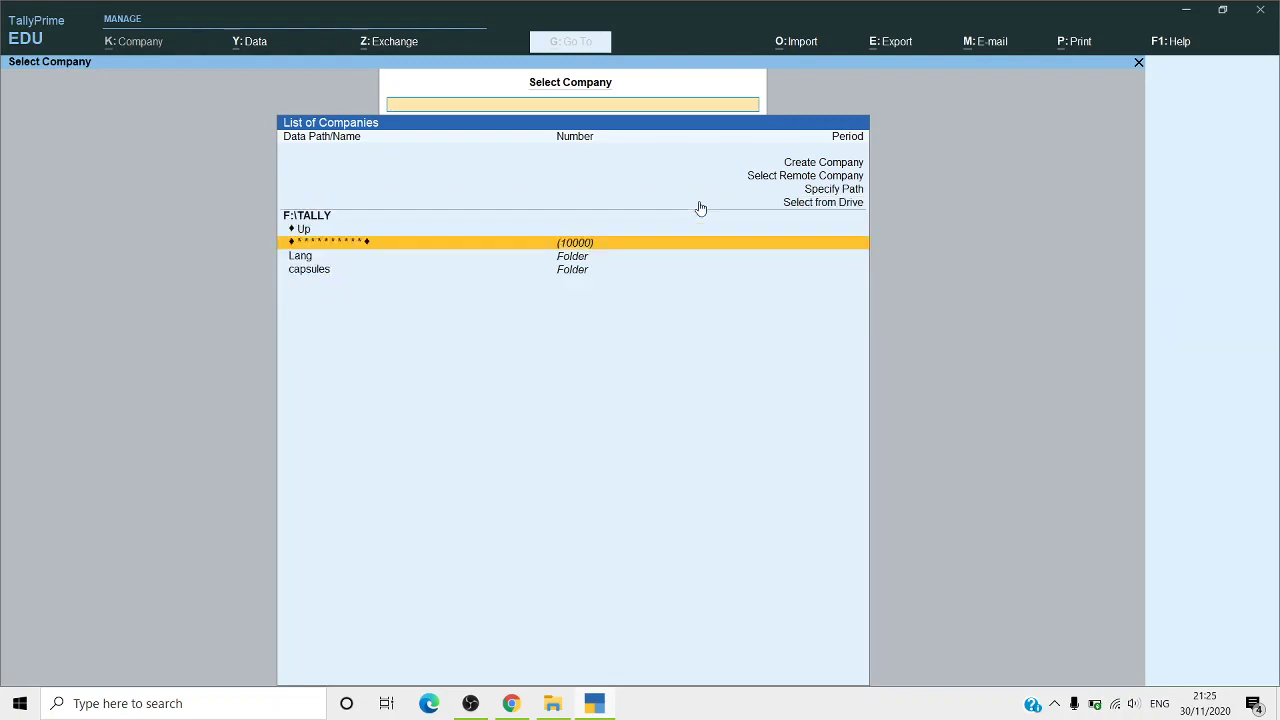
{"action": "key", "text": "Down"}
{"action": "key", "text": "Up"}
{"action": "key", "text": "Return"}
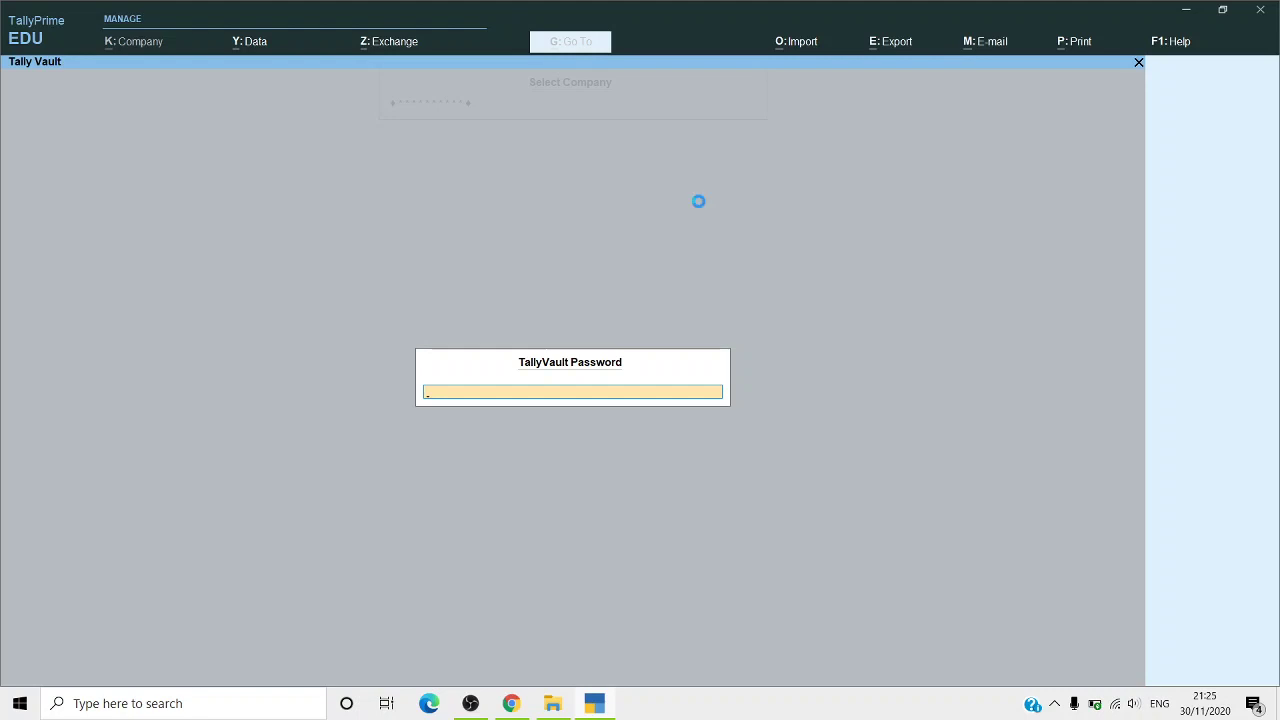
{"action": "key", "text": "Escape"}
{"action": "key", "text": "Escape"}
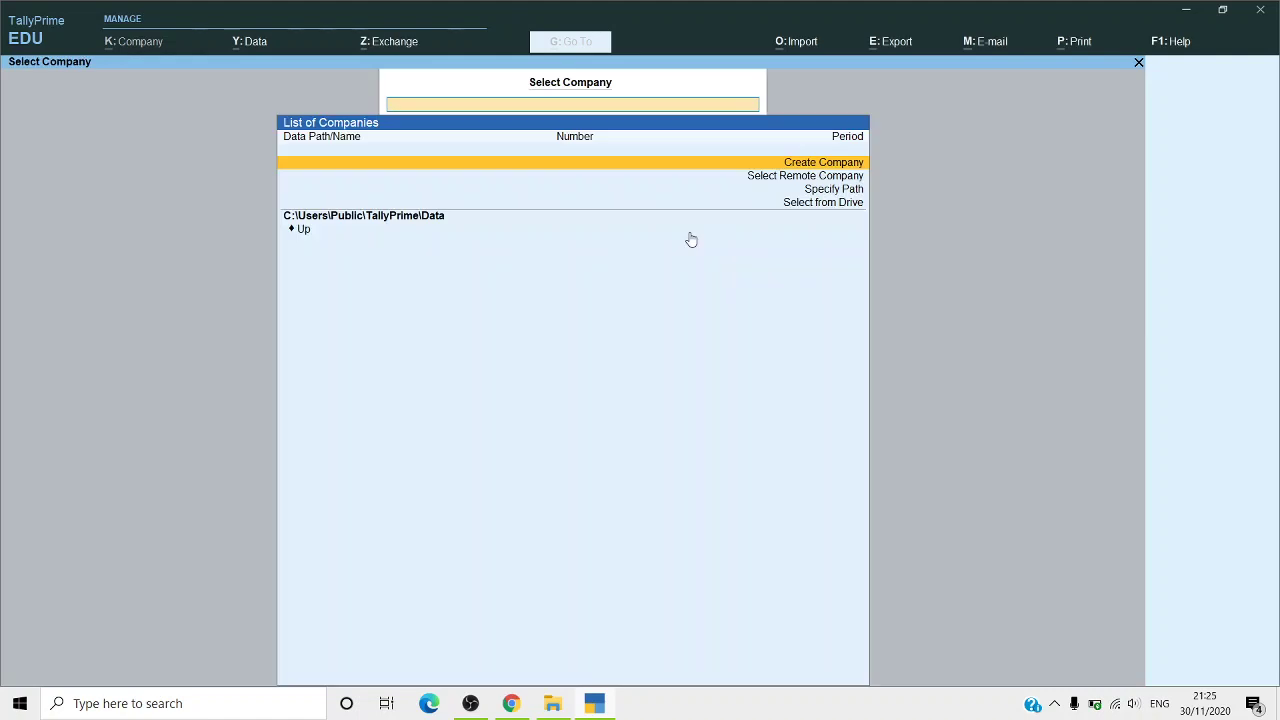
Step: Choose Select from Drive and open the company stored in F:\TALLY
{"action": "key", "text": "Down"}
{"action": "key", "text": "Down"}
{"action": "key", "text": "Down"}
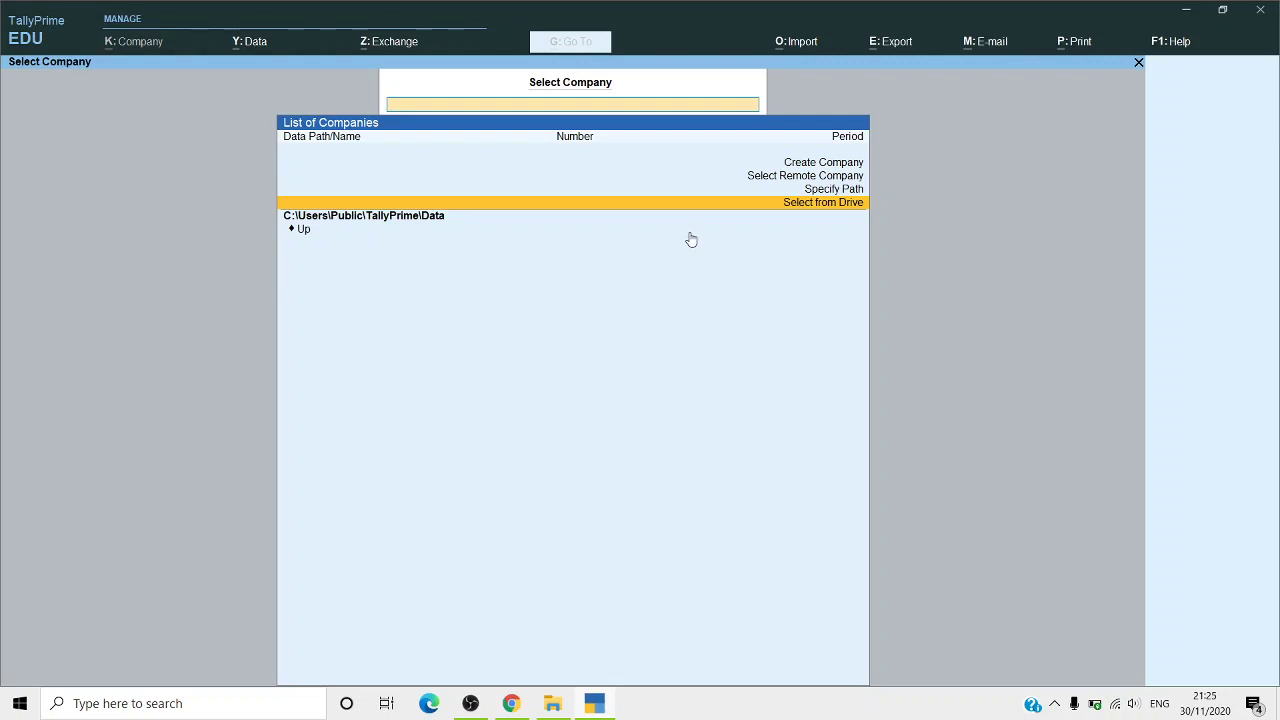
{"action": "key", "text": "Up"}
{"action": "key", "text": "Up"}
{"action": "key", "text": "Up"}
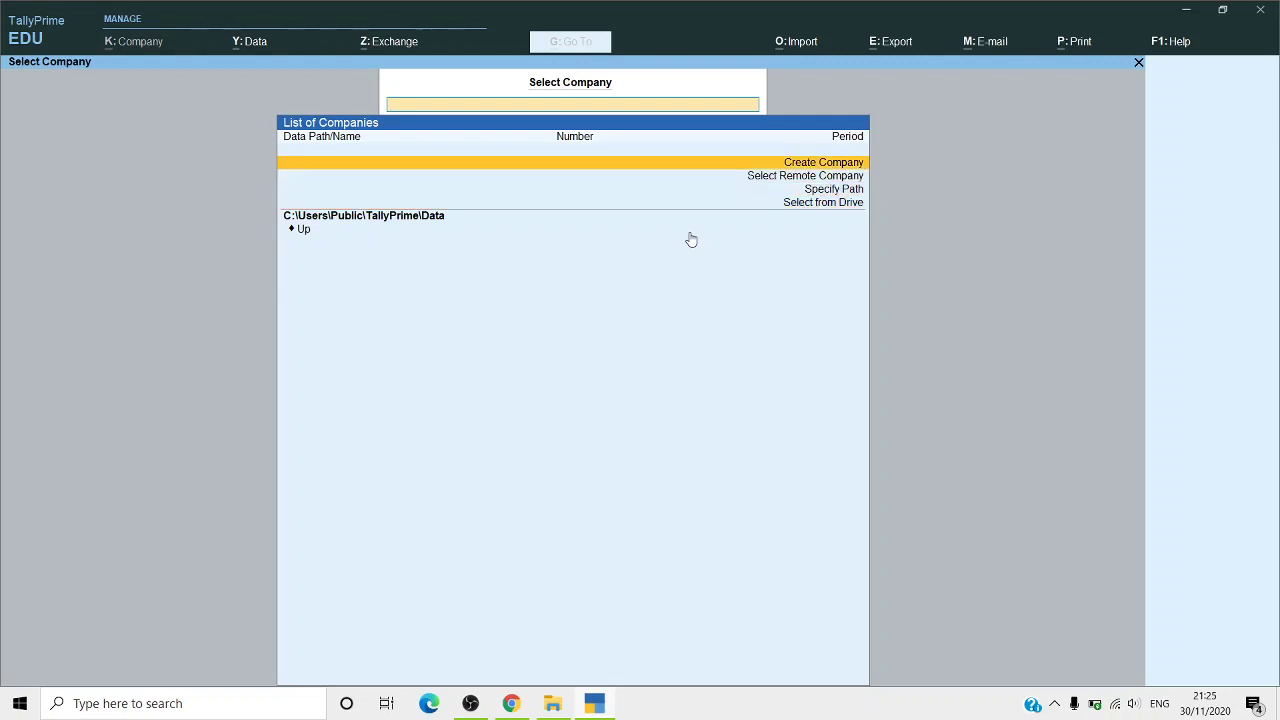
{"action": "key", "text": "Down"}
{"action": "key", "text": "Down"}
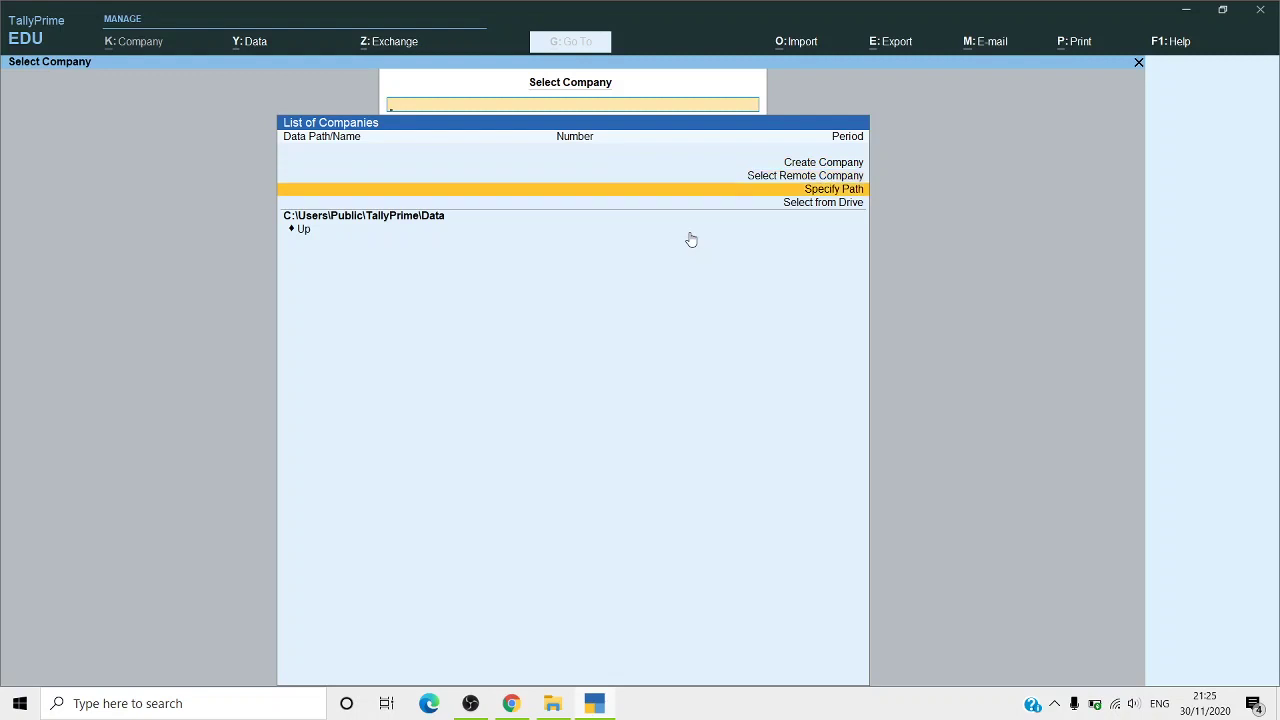
{"action": "key", "text": "Down"}
{"action": "key", "text": "Return"}
{"action": "key", "text": "Down"}
{"action": "key", "text": "Down"}
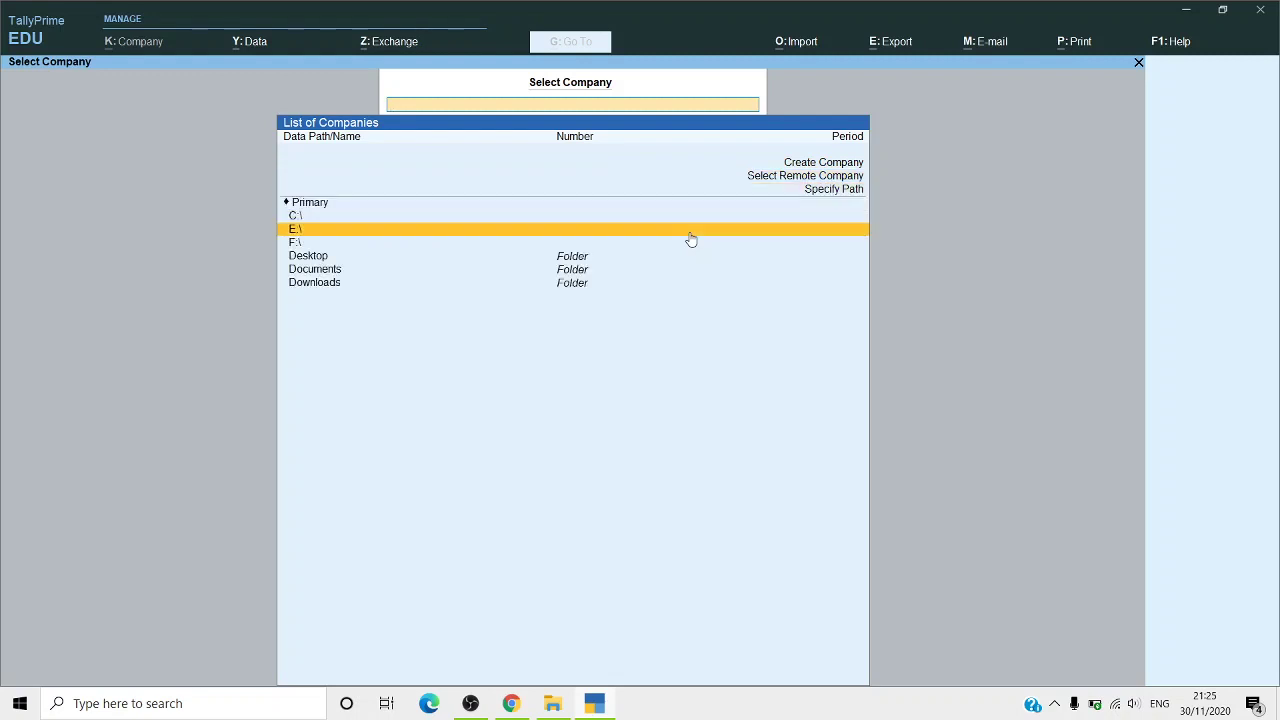
{"action": "key", "text": "Return"}
{"action": "key", "text": "Down"}
{"action": "key", "text": "Down"}
{"action": "key", "text": "Down"}
{"action": "key", "text": "Down"}
{"action": "key", "text": "Down"}
{"action": "key", "text": "Down"}
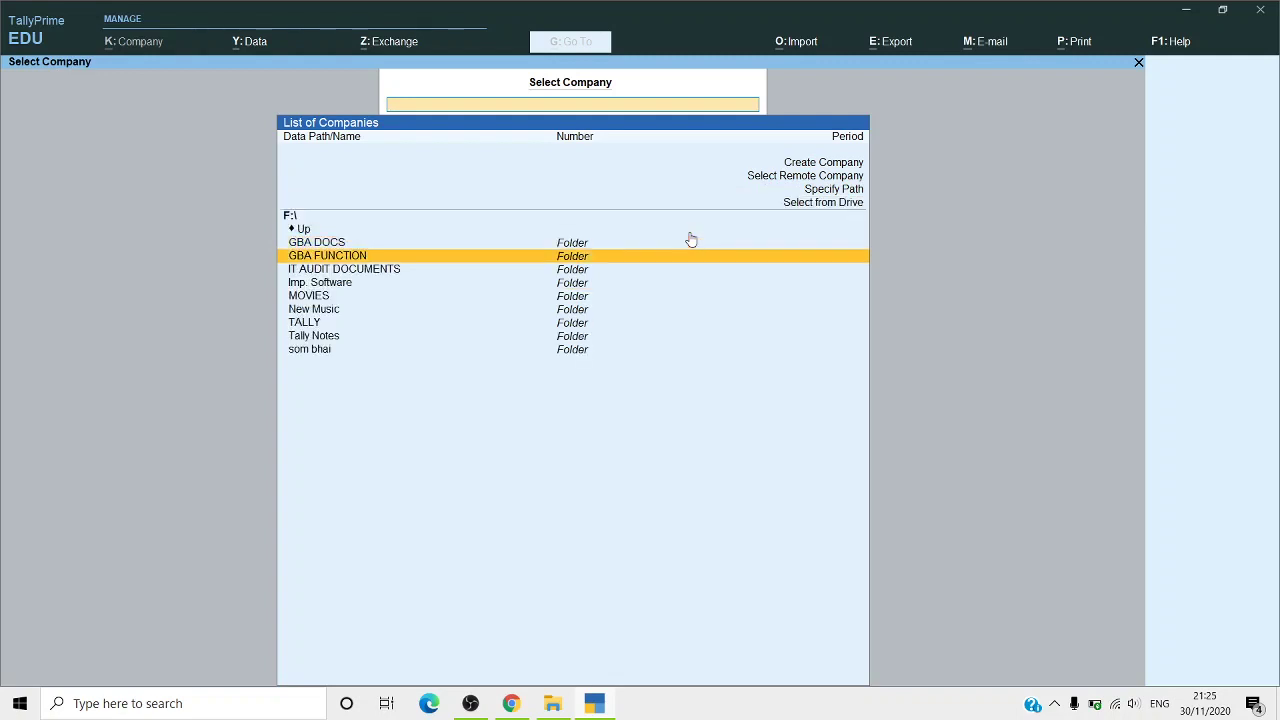
{"action": "key", "text": "Return"}
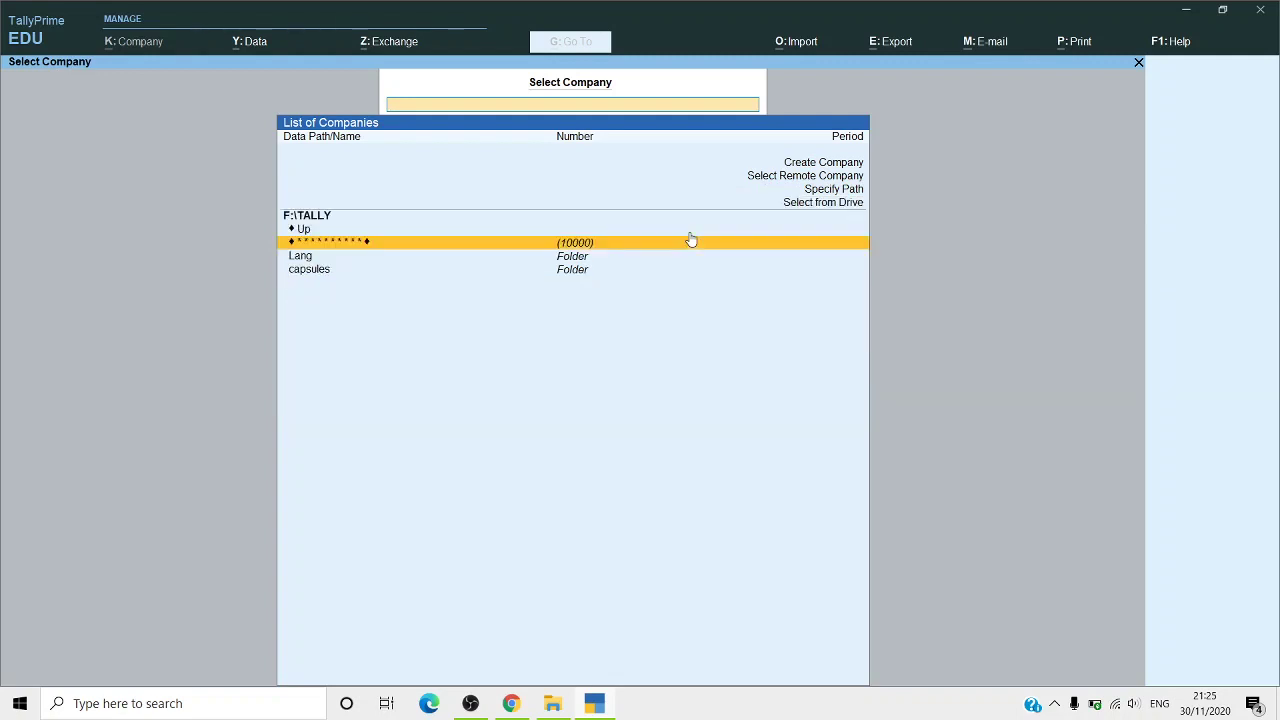
{"action": "key", "text": "Up"}
{"action": "key", "text": "Down"}
{"action": "key", "text": "Return"}
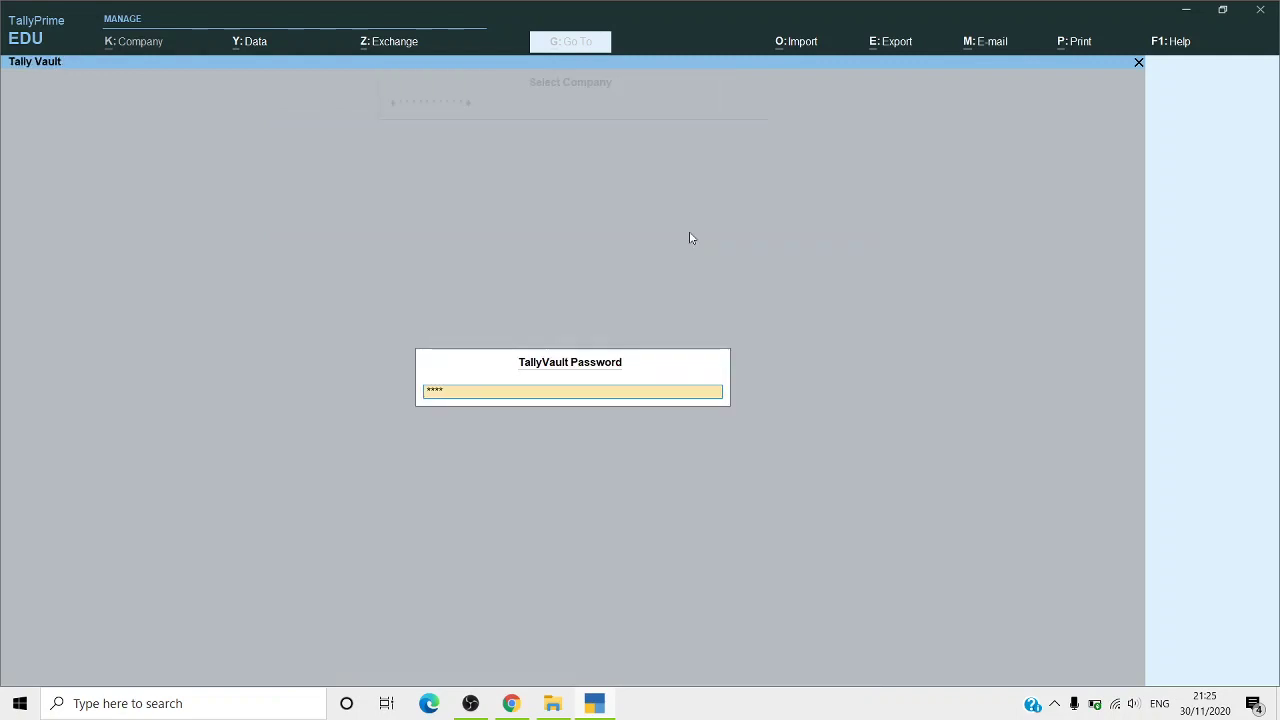
Step: Submit the TallyVault password and log in with the company user's username and password
{"action": "key", "text": "Return"}
{"action": "type", "text": "ku"}
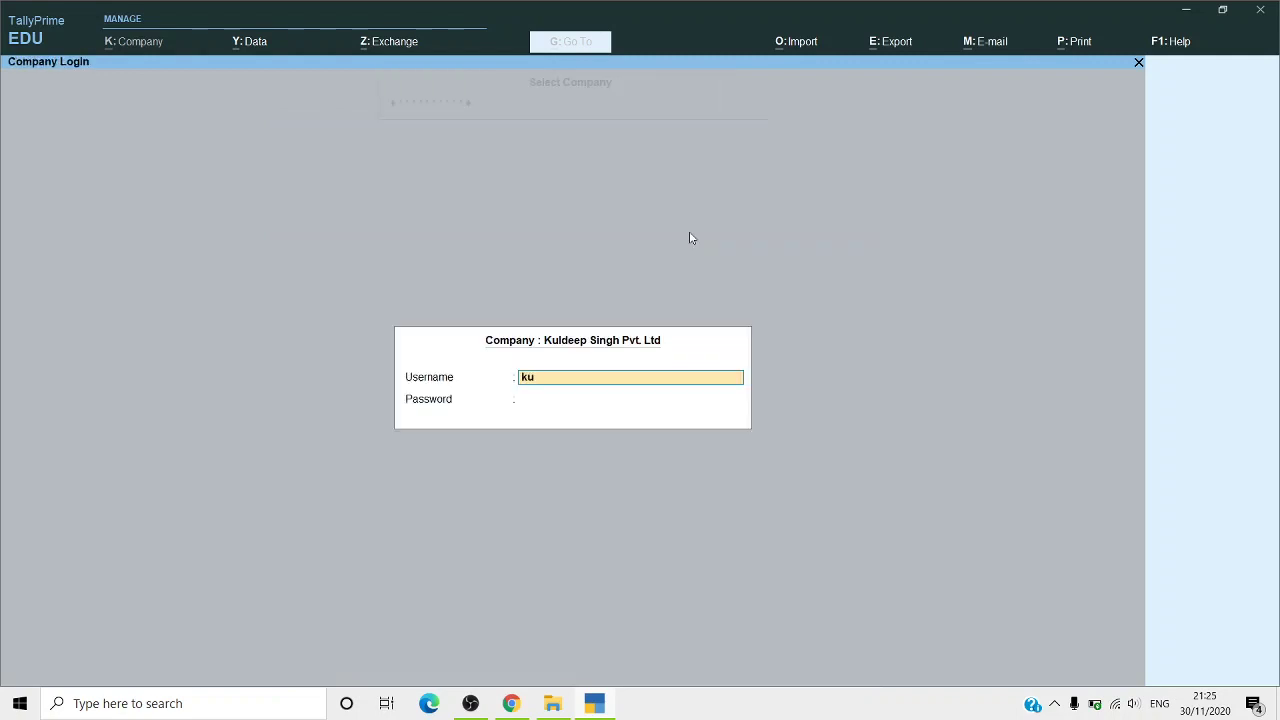
{"action": "type", "text": "ldeep"}
{"action": "key", "text": "Return"}
{"action": "type", "text": "**"}
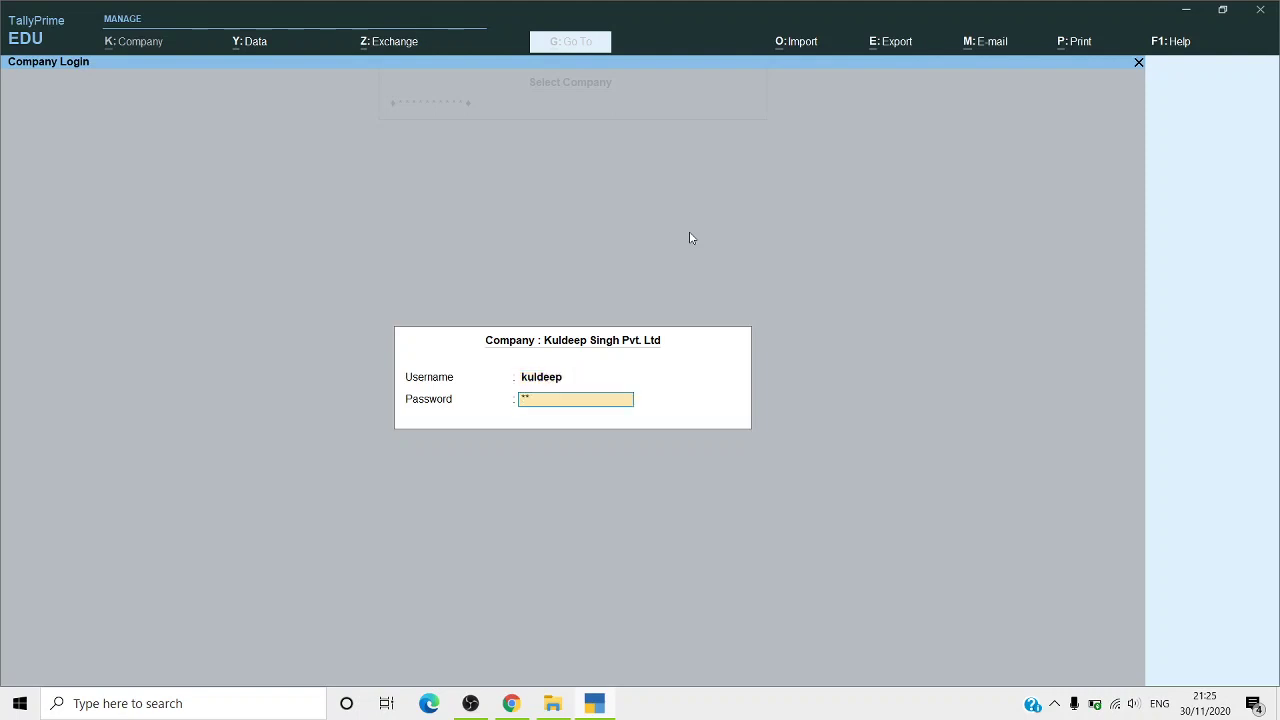
{"action": "type", "text": "**"}
{"action": "key", "text": "Return"}
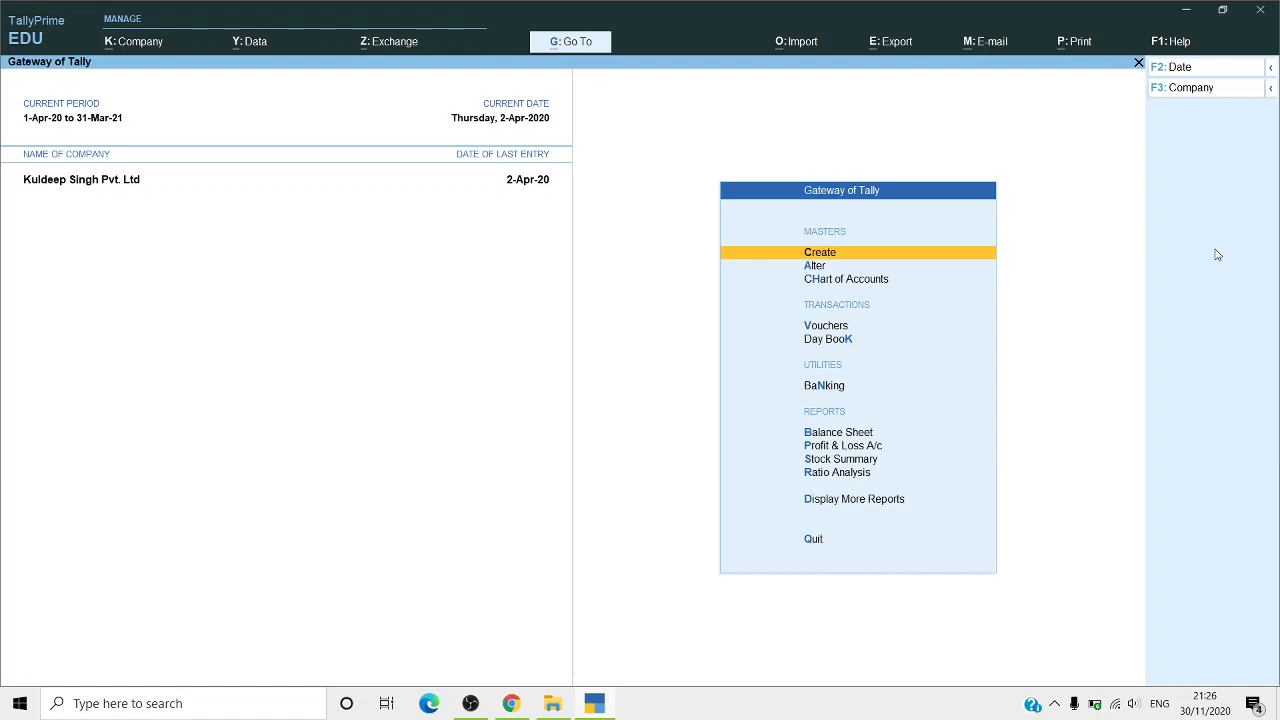
Step: Open the K: Company menu from the Gateway of Tally
{"action": "key", "text": "Down"}
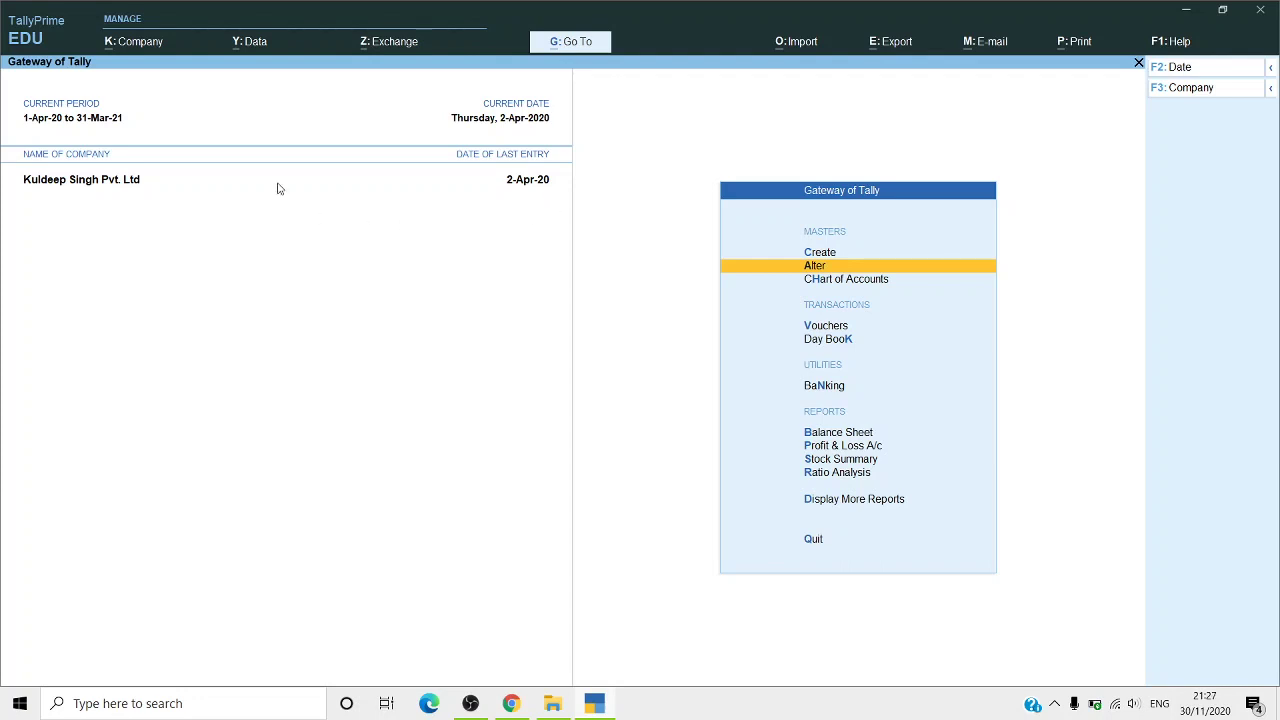
{"action": "left_click", "coordinate": [126, 45]}
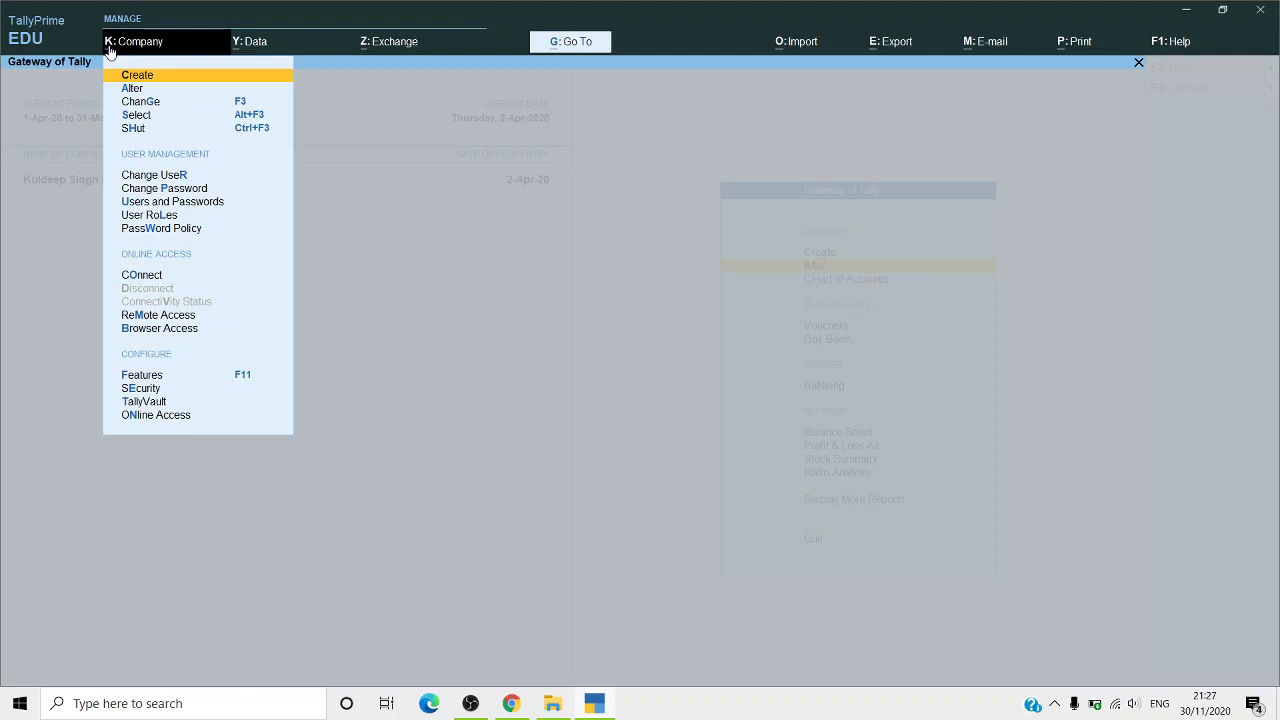
Step: Close the Company menu by clicking outside it
{"action": "left_click", "coordinate": [548, 205]}
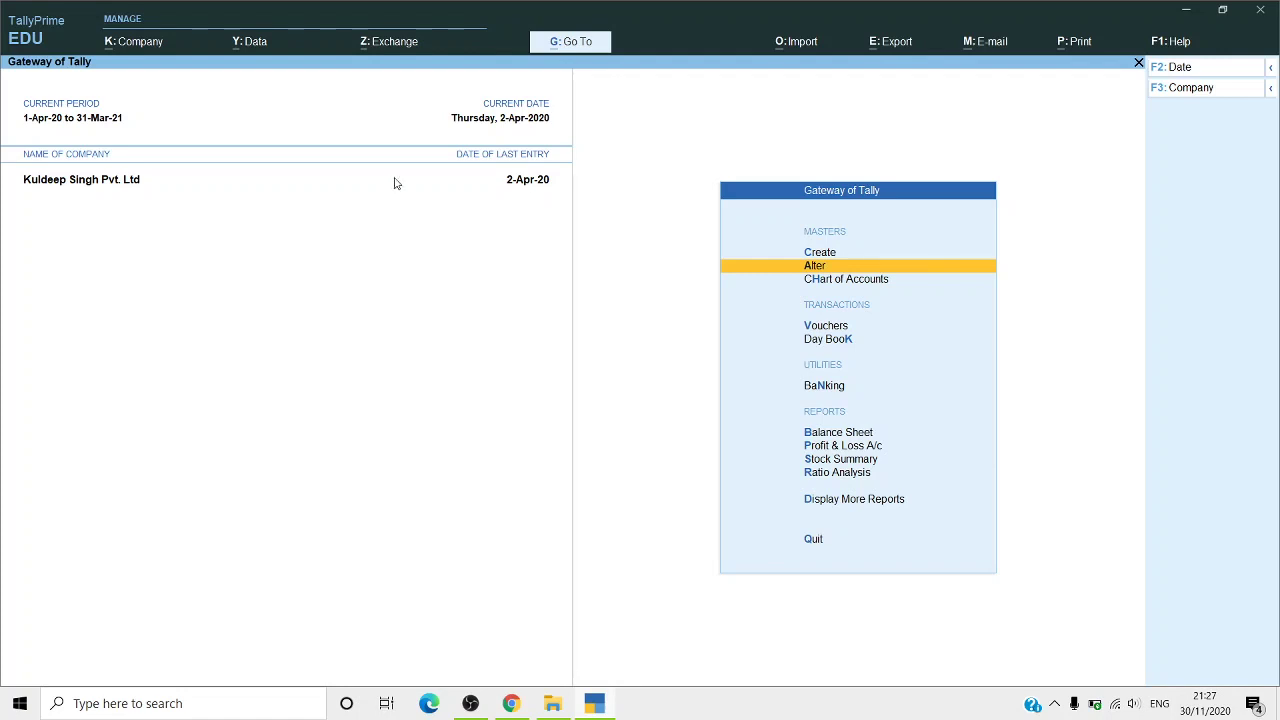
Step: Reopen the K: Company menu from the top bar
{"action": "left_click", "coordinate": [113, 59]}
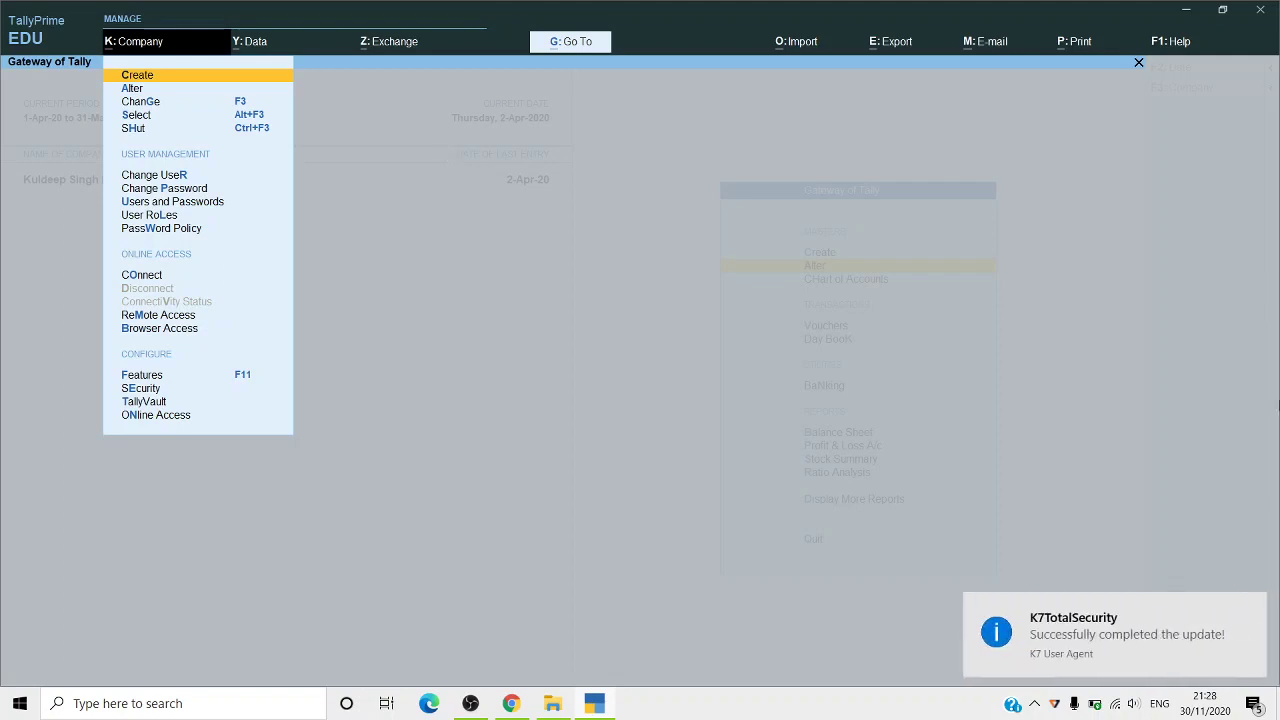
{"action": "left_click", "coordinate": [1250, 607]}
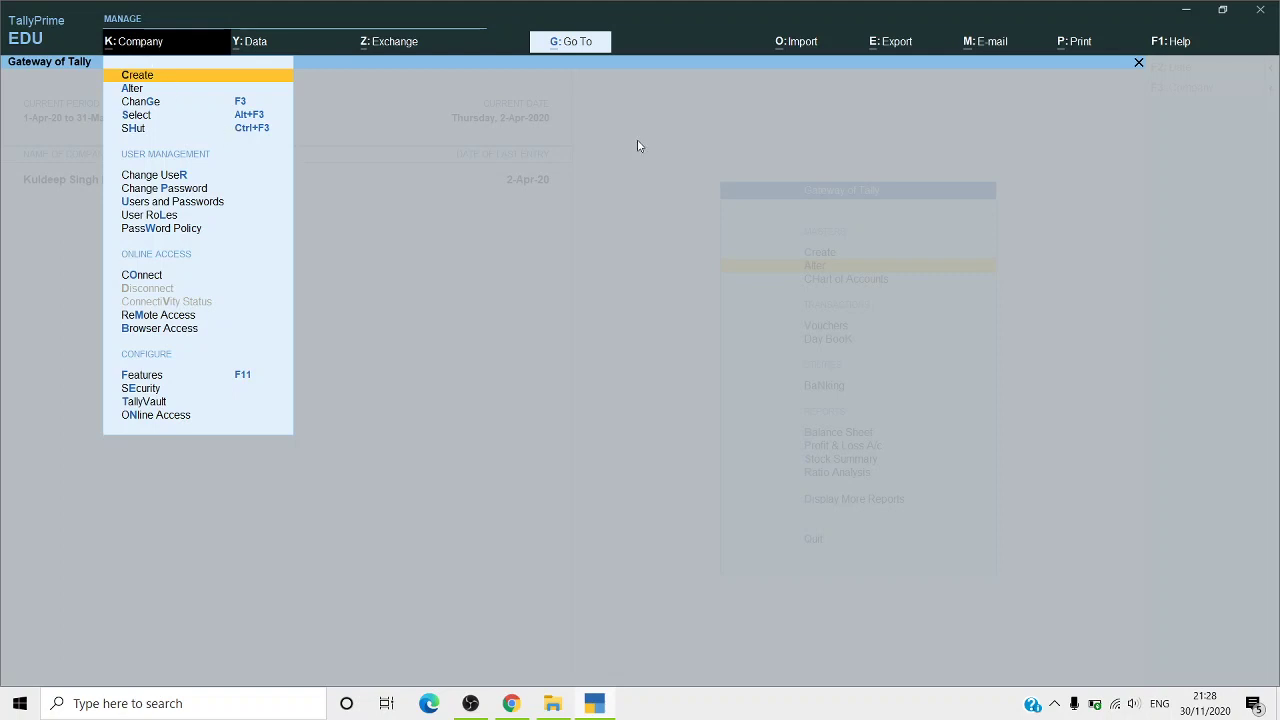
{"action": "key", "text": "Escape"}
{"action": "key", "text": "alt+k"}
{"action": "key", "text": "Down"}
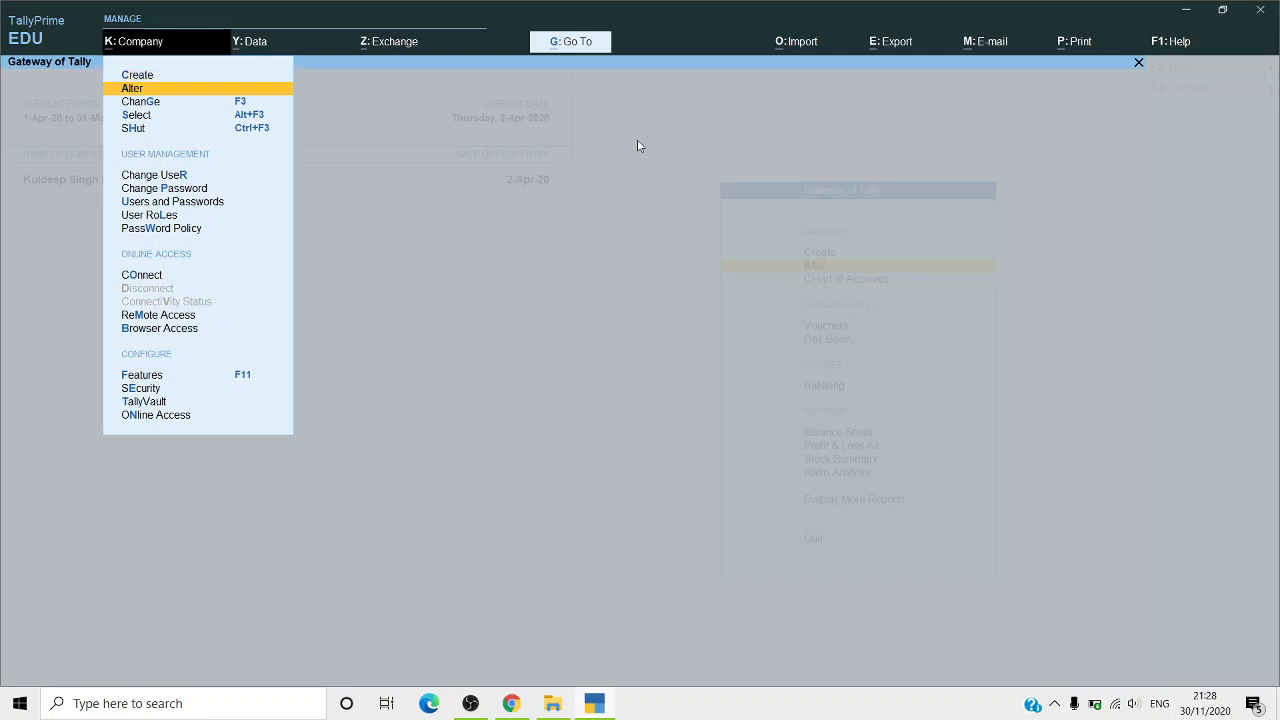
{"action": "key", "text": "Up"}
{"action": "key", "text": "Down"}
{"action": "key", "text": "Down"}
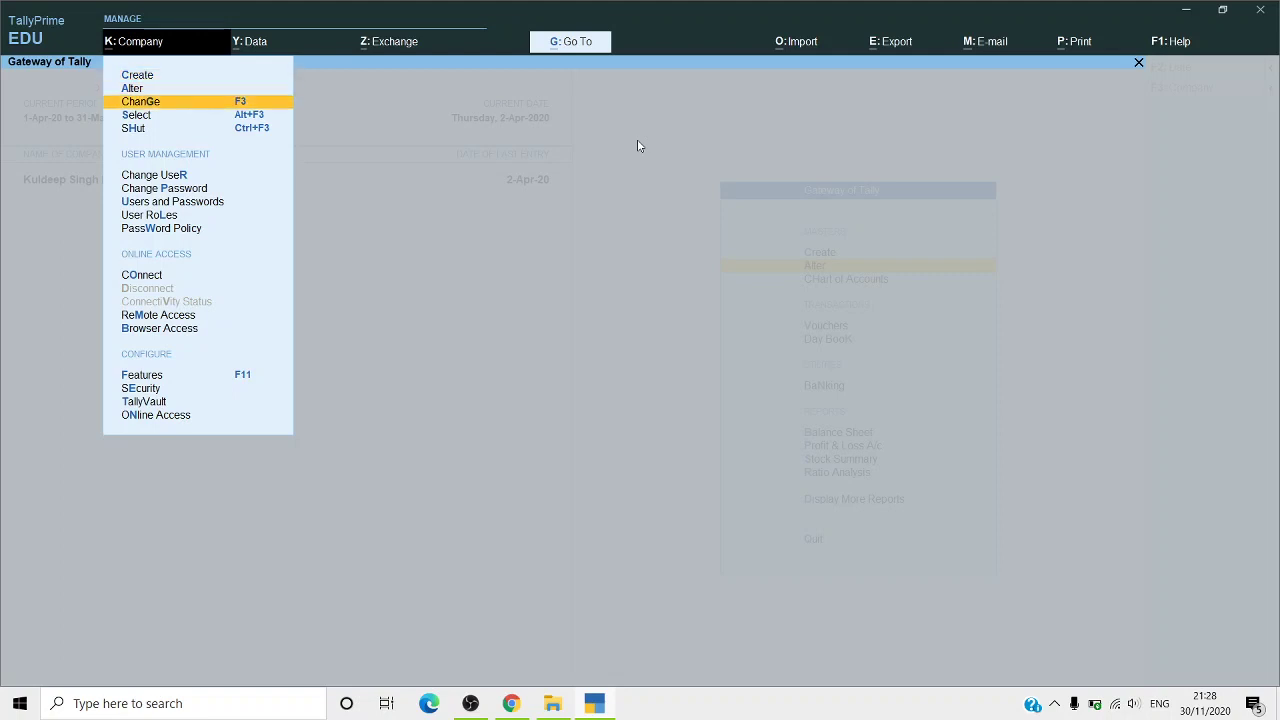
{"action": "key", "text": "Down"}
{"action": "key", "text": "Down"}
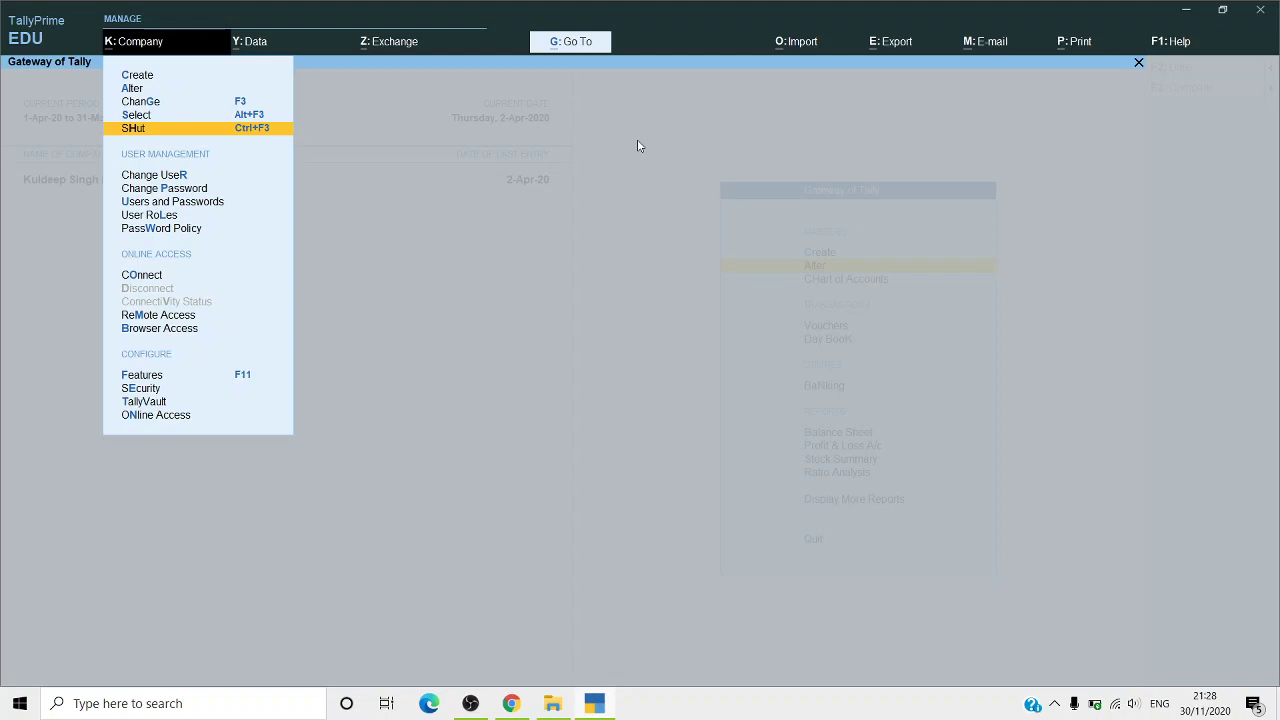
{"action": "key", "text": "Up"}
{"action": "key", "text": "Up"}
{"action": "key", "text": "Up"}
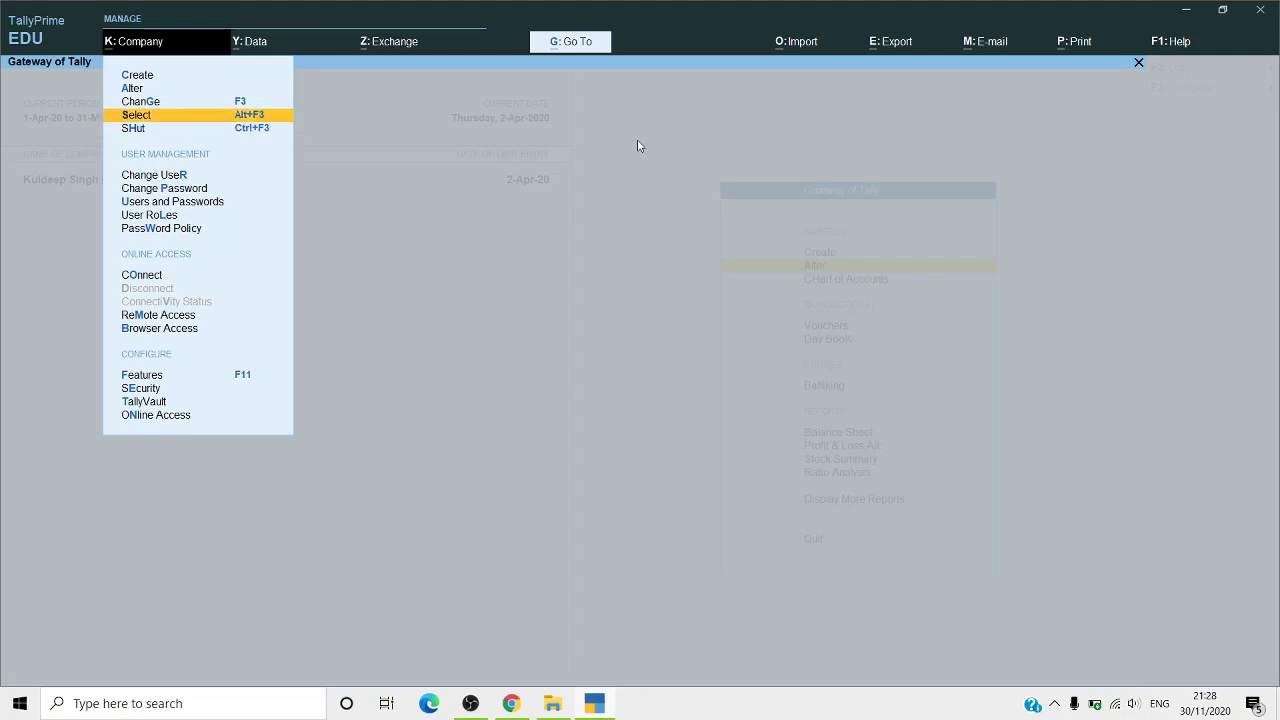
{"action": "key", "text": "Down"}
{"action": "key", "text": "Up"}
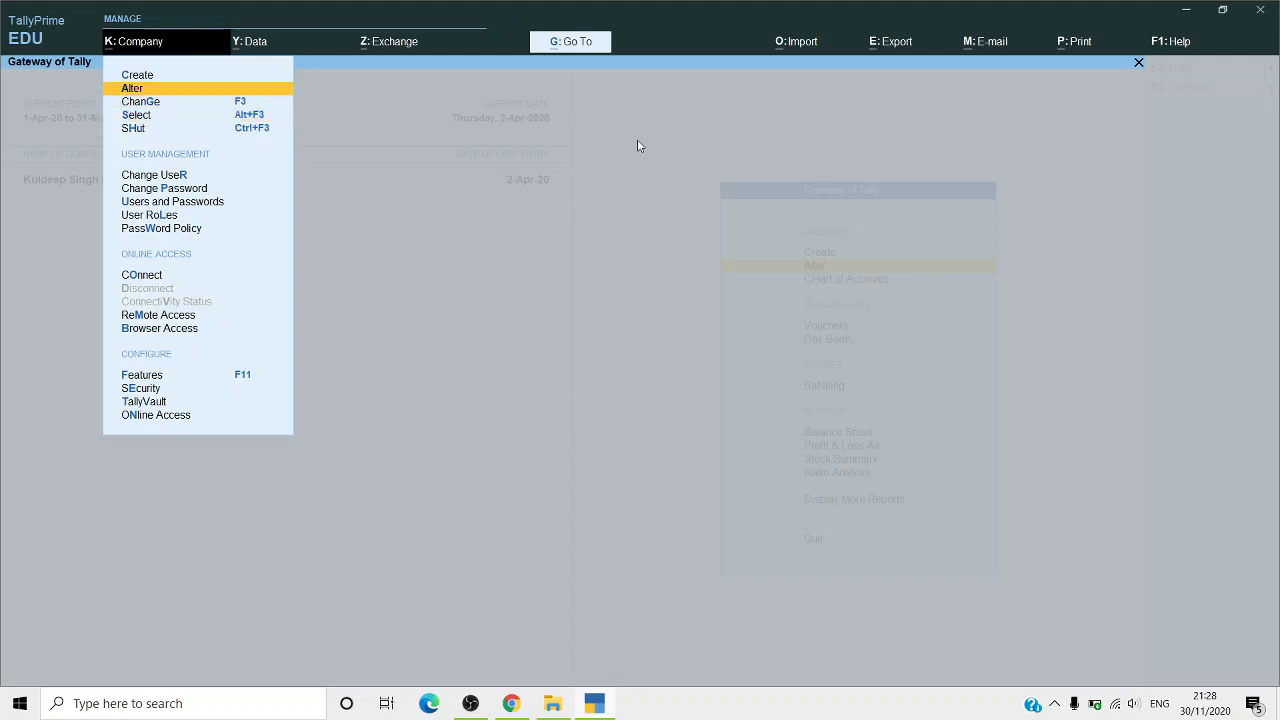
{"action": "key", "text": "Down"}
{"action": "key", "text": "Down"}
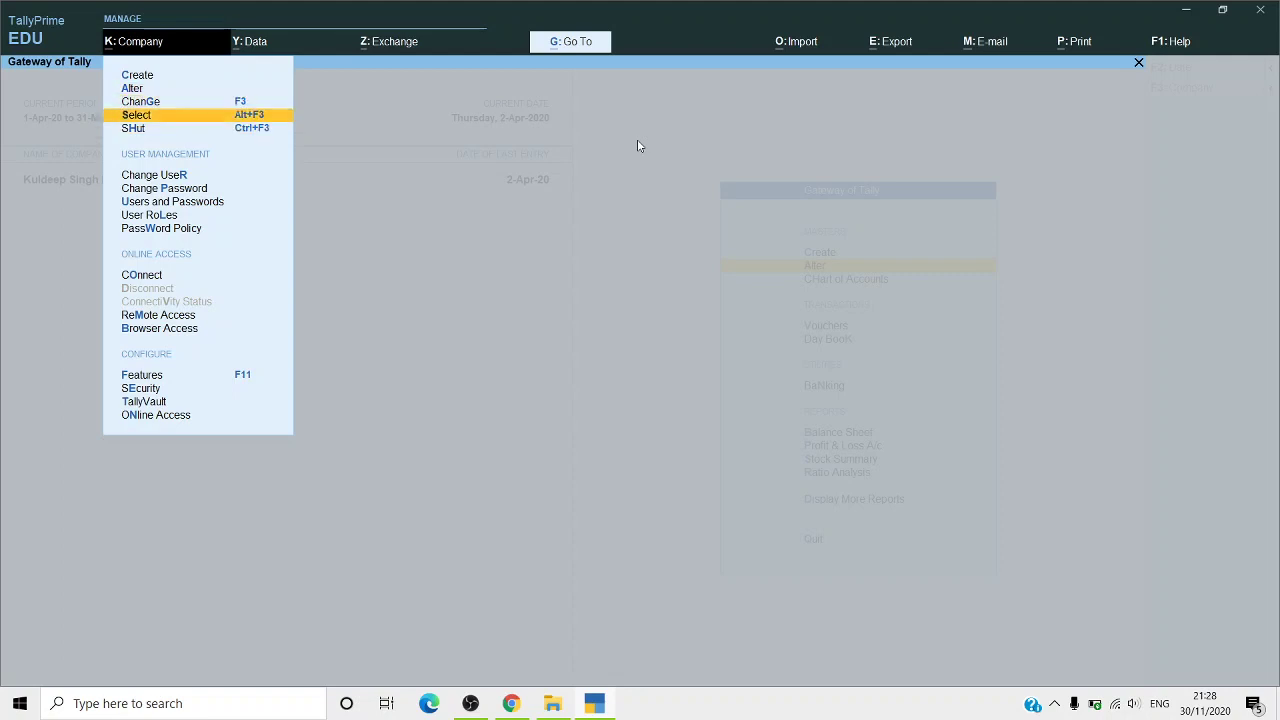
{"action": "key", "text": "Down"}
{"action": "key", "text": "Up"}
{"action": "key", "text": "Down"}
{"action": "key", "text": "Down"}
{"action": "key", "text": "Down"}
{"action": "key", "text": "Down"}
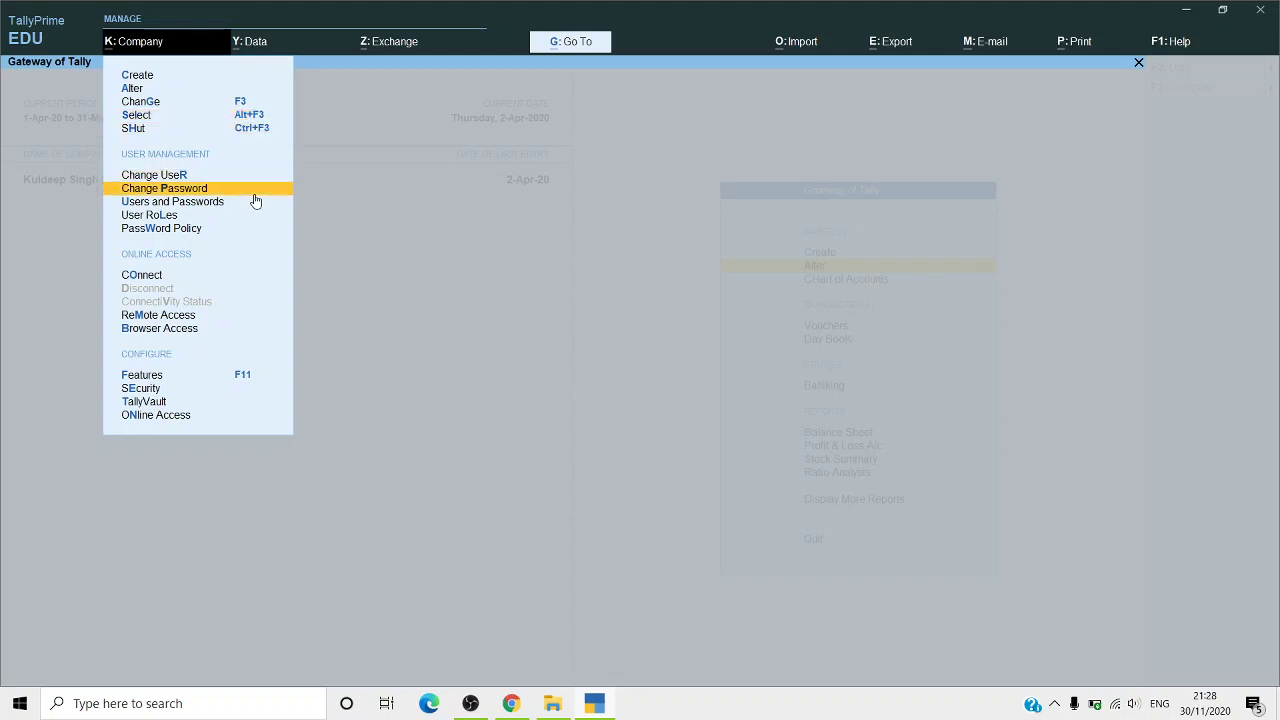
{"action": "key", "text": "Up"}
Step: View the Change Password form, then close it without changes
{"action": "key", "text": "Return"}
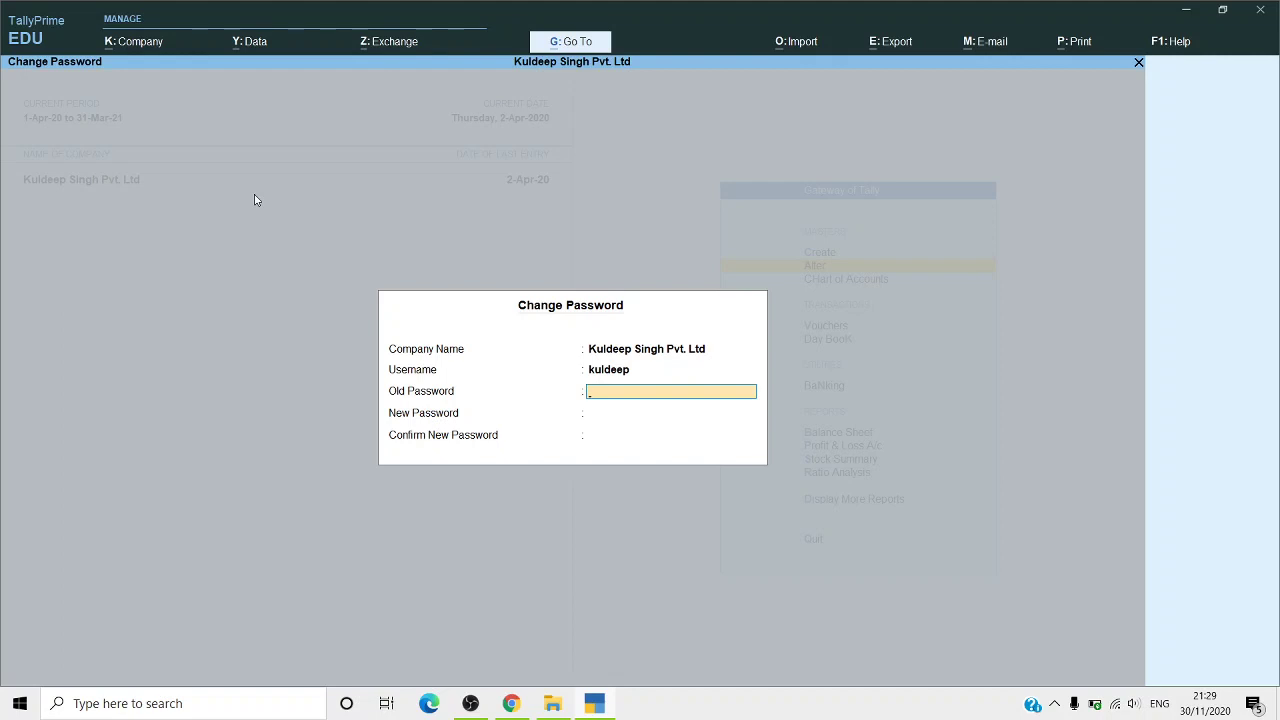
{"action": "key", "text": "Escape"}
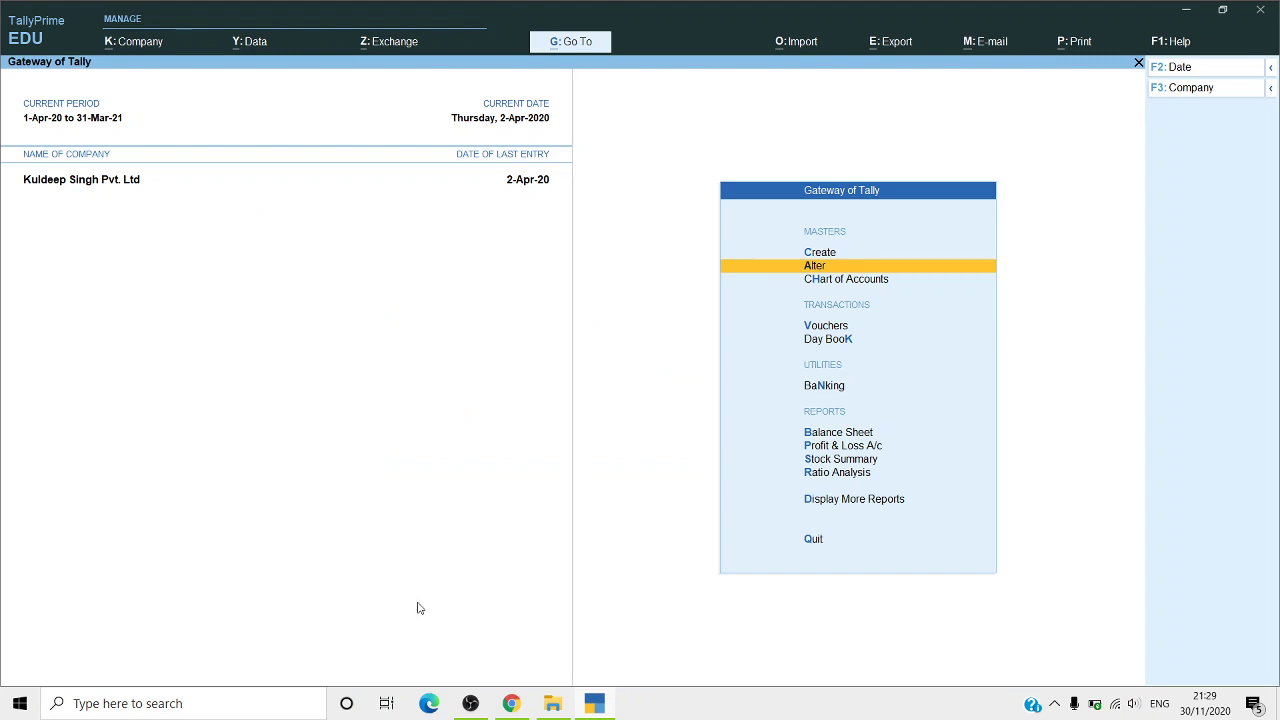
{"action": "left_click", "coordinate": [144, 42]}
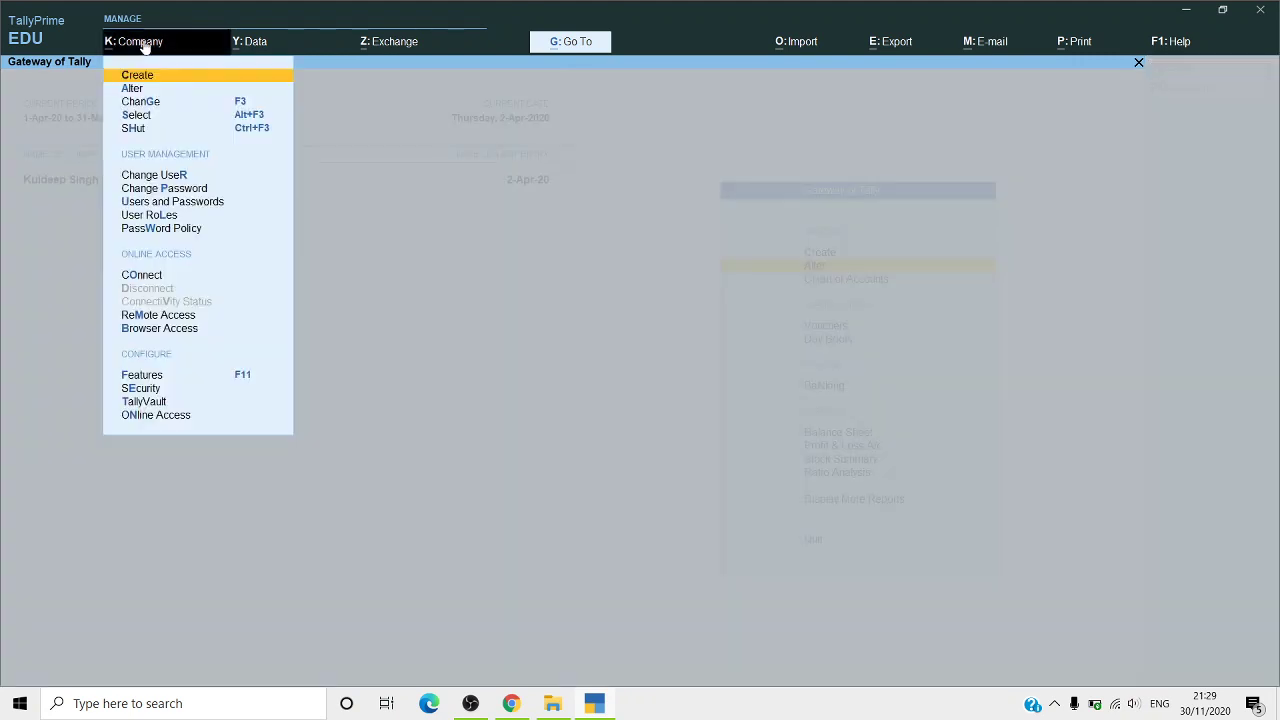
{"action": "key", "text": "alt+z"}
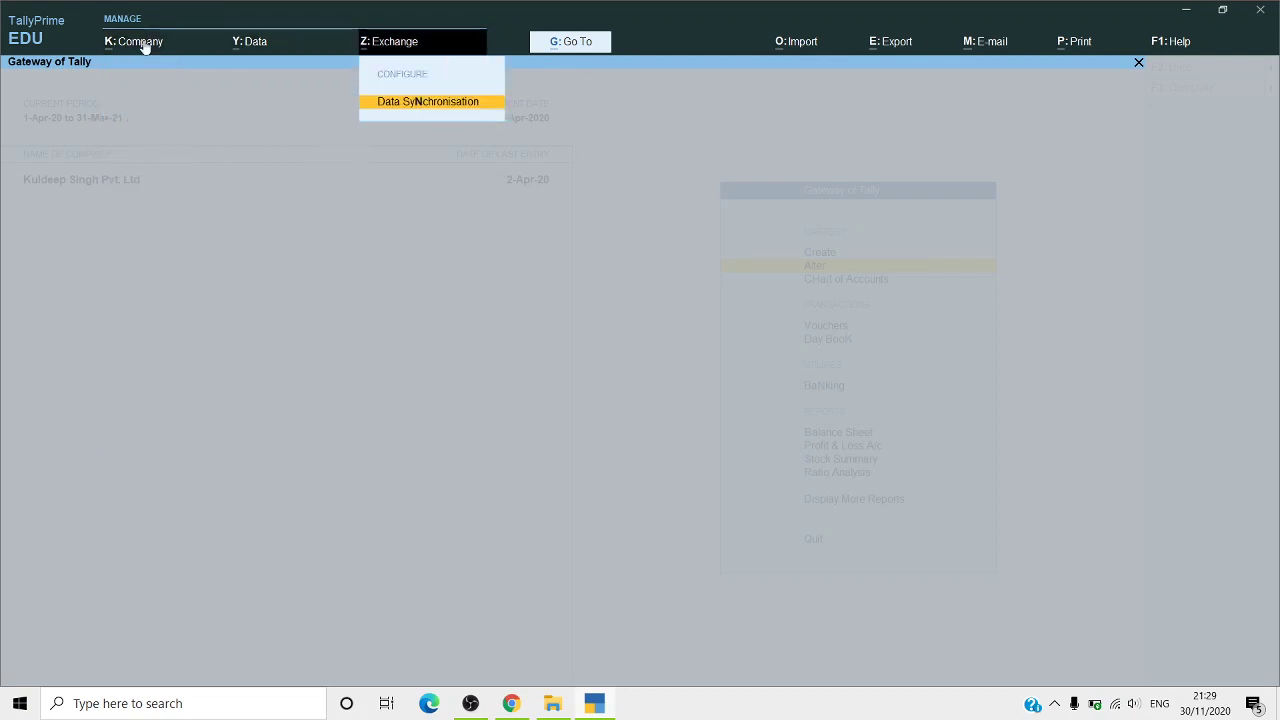
{"action": "key", "text": "Left"}
{"action": "key", "text": "Left"}
{"action": "key", "text": "Down"}
{"action": "key", "text": "Down"}
{"action": "key", "text": "Down"}
{"action": "key", "text": "Down"}
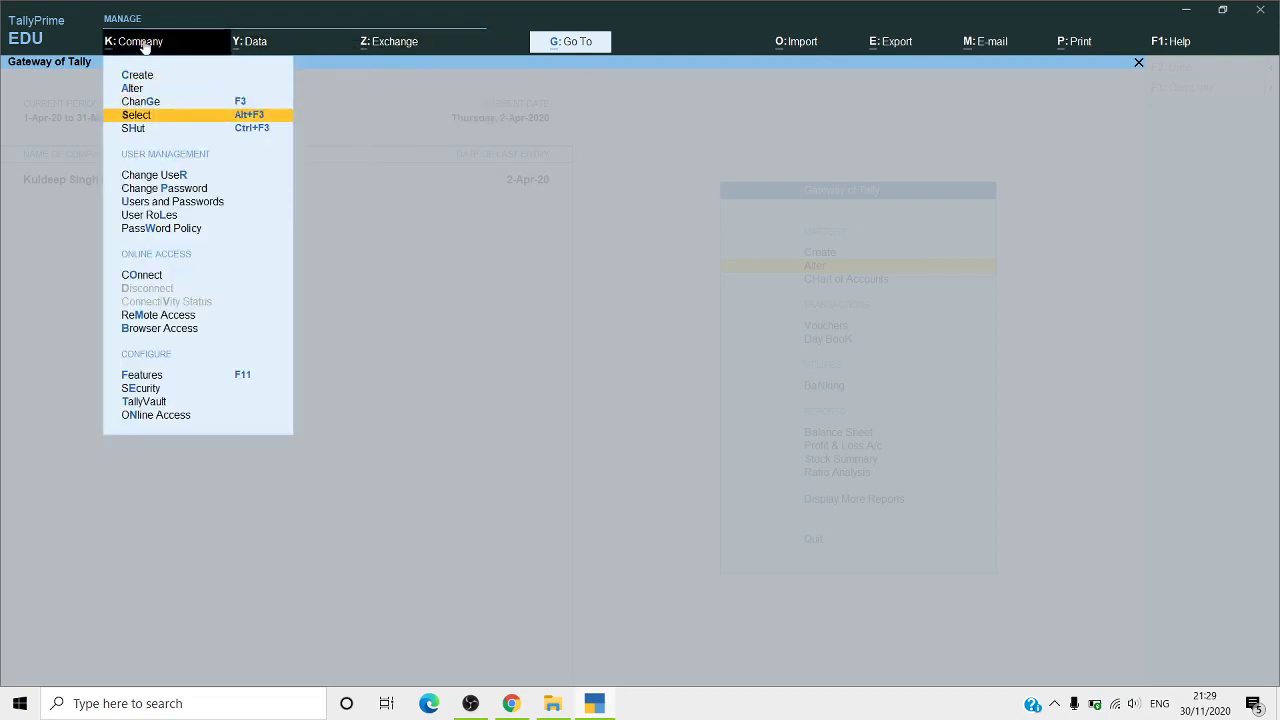
{"action": "key", "text": "Down"}
{"action": "key", "text": "Up"}
{"action": "key", "text": "Up"}
{"action": "key", "text": "Up"}
{"action": "key", "text": "Up"}
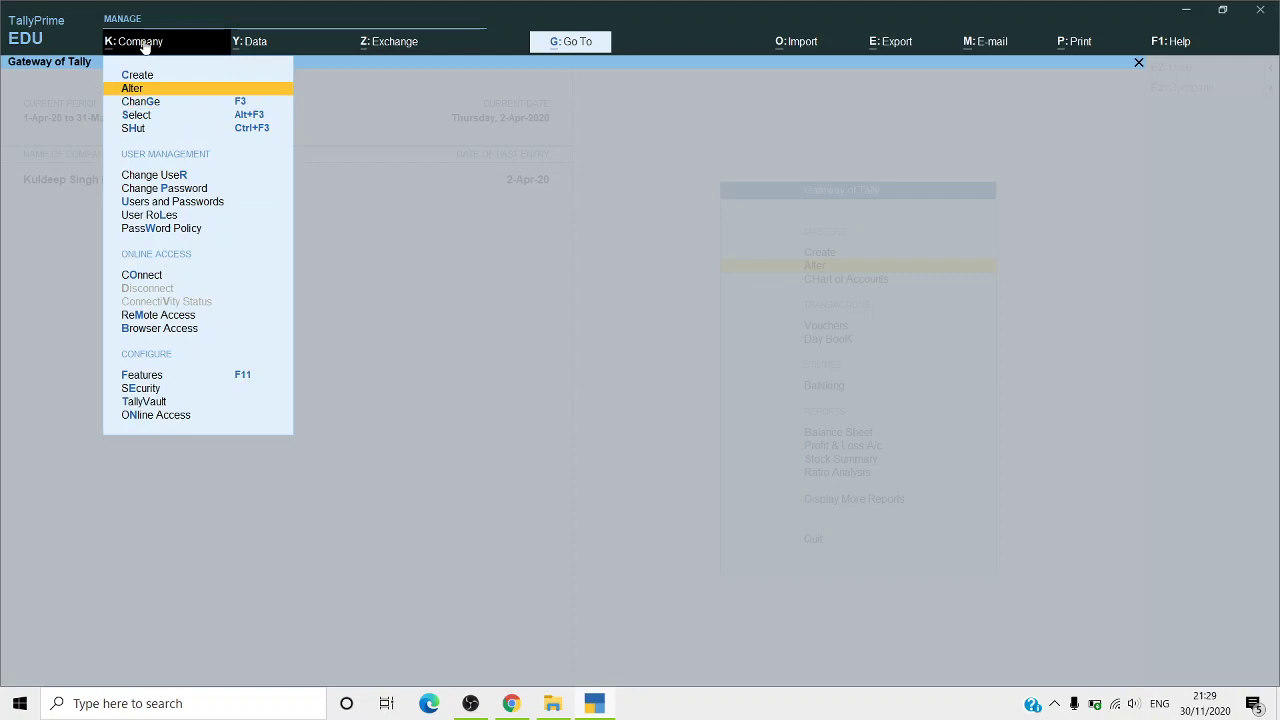
{"action": "key", "text": "Down"}
{"action": "key", "text": "Down"}
{"action": "key", "text": "Down"}
{"action": "key", "text": "Down"}
{"action": "key", "text": "Down"}
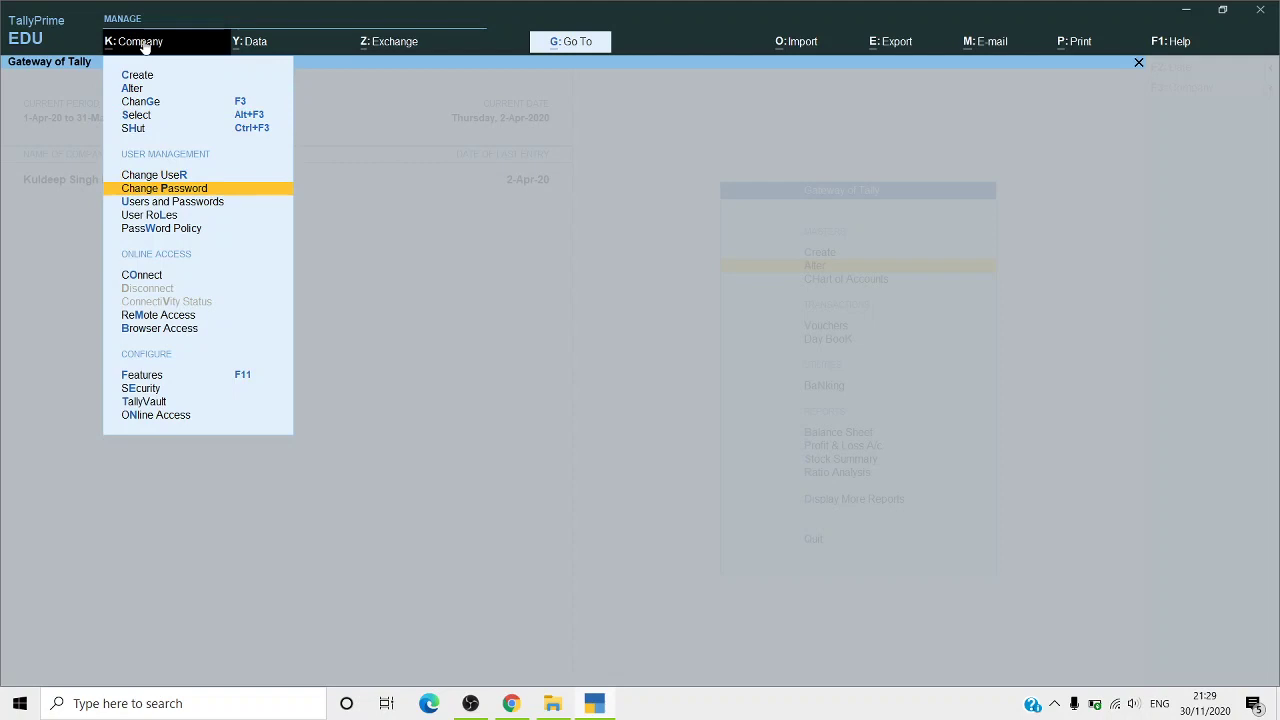
{"action": "key", "text": "Up"}
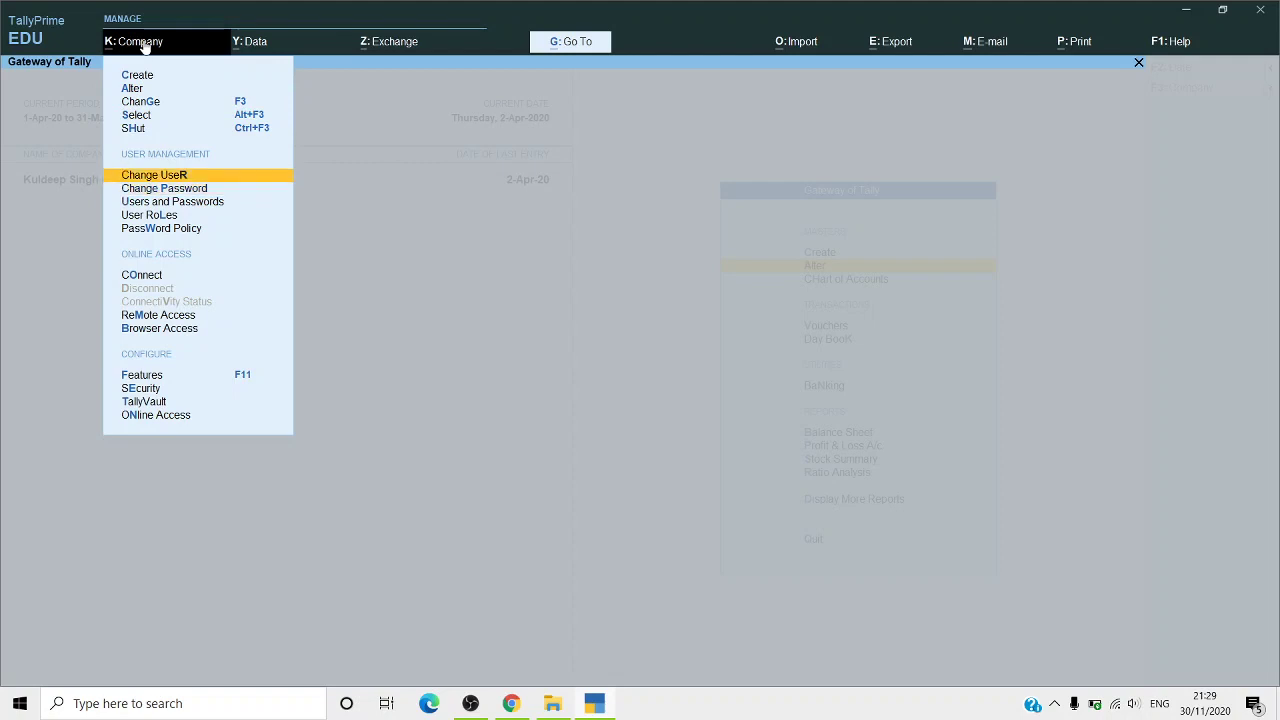
{"action": "key", "text": "Up"}
{"action": "key", "text": "Down"}
{"action": "key", "text": "Down"}
{"action": "key", "text": "Down"}
{"action": "key", "text": "Down"}
{"action": "key", "text": "Down"}
{"action": "key", "text": "Down"}
{"action": "key", "text": "Down"}
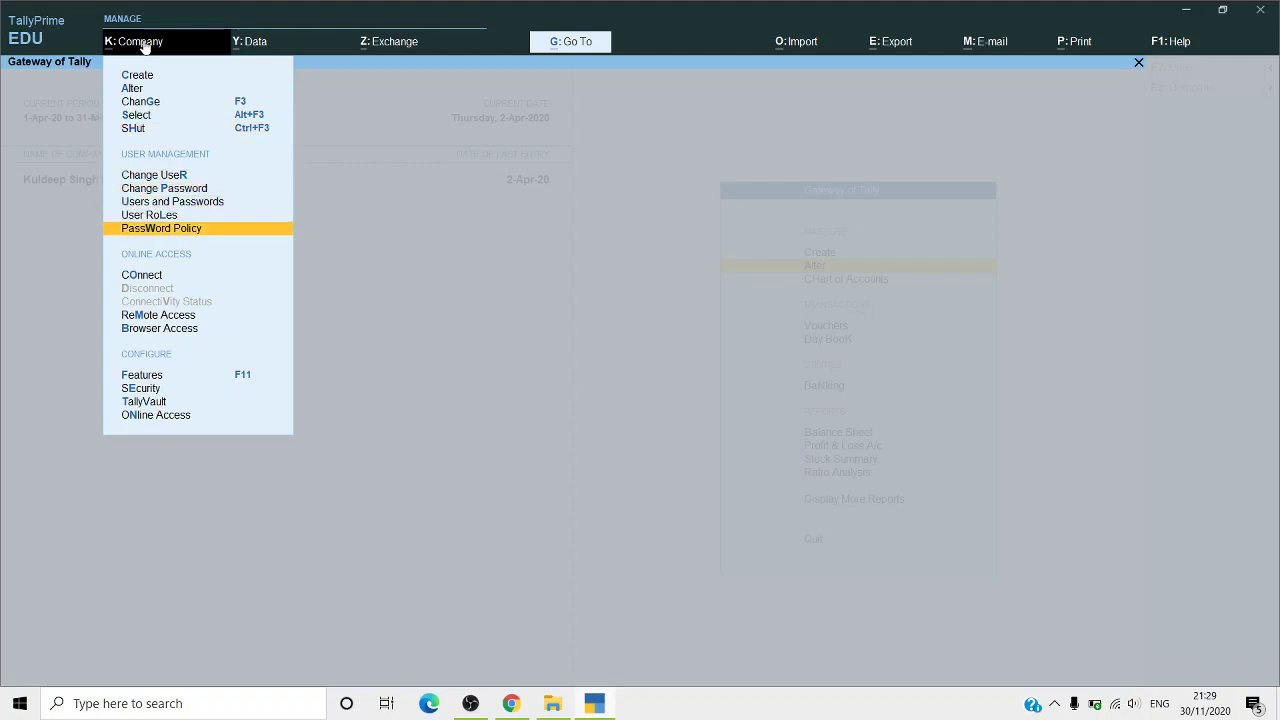
{"action": "key", "text": "Down"}
{"action": "key", "text": "Down"}
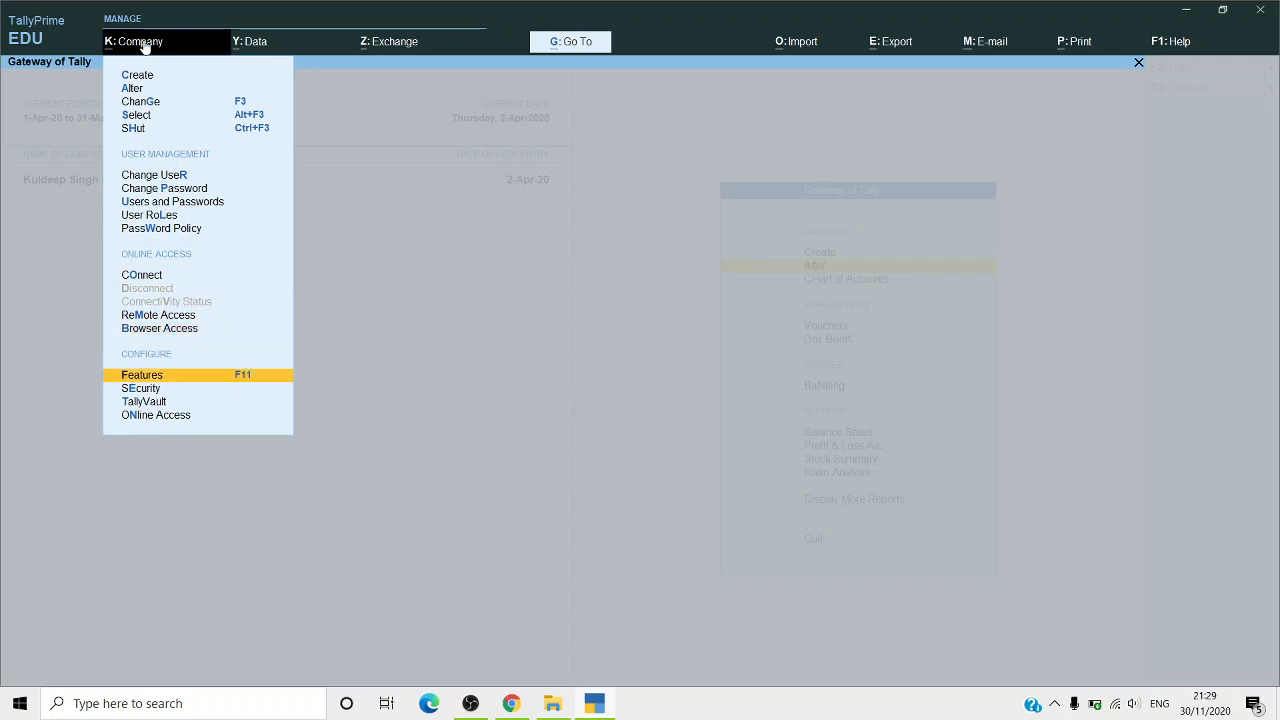
{"action": "key", "text": "Down"}
{"action": "key", "text": "Down"}
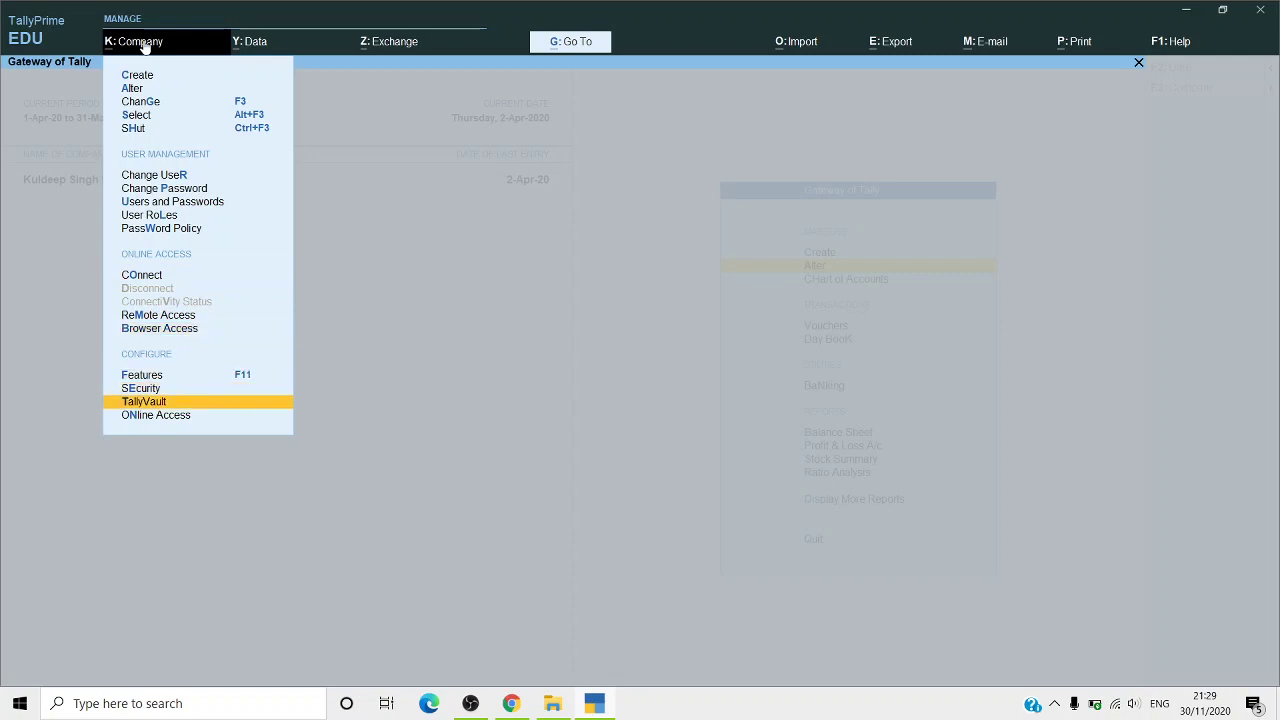
{"action": "key", "text": "Up"}
{"action": "key", "text": "Up"}
{"action": "key", "text": "Up"}
{"action": "key", "text": "Down"}
{"action": "key", "text": "Down"}
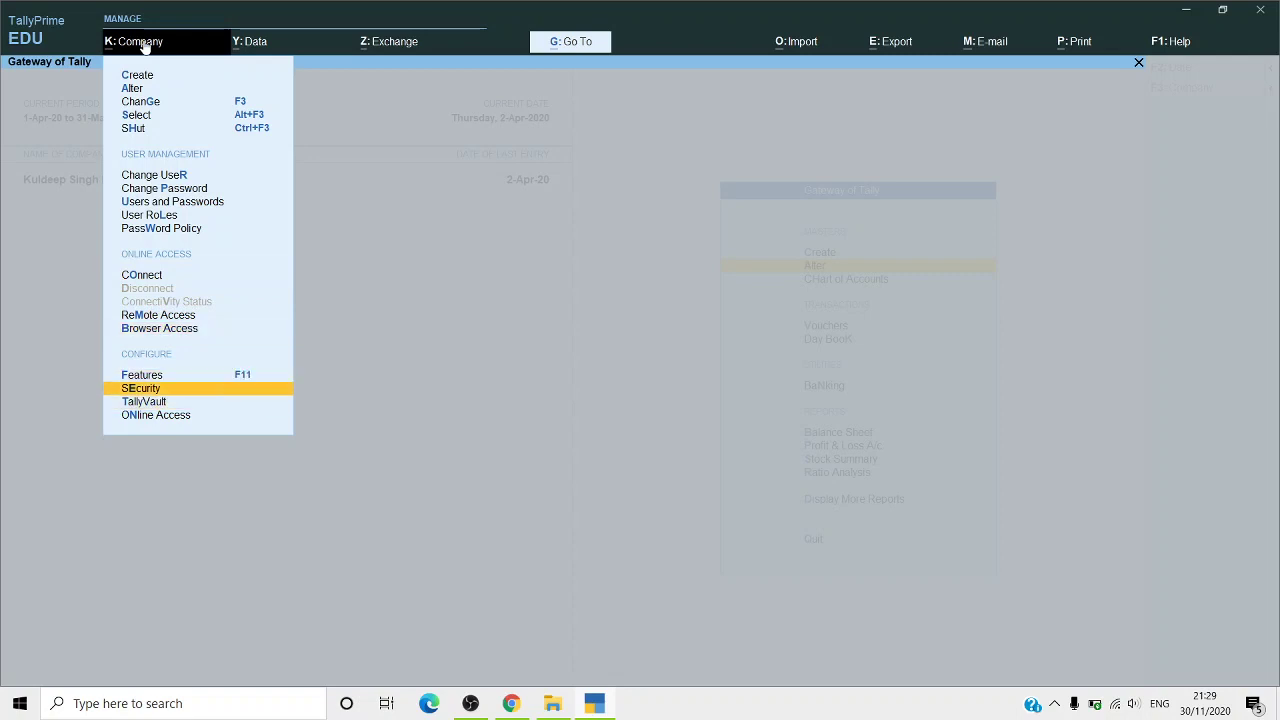
{"action": "key", "text": "Down"}
{"action": "key", "text": "Return"}
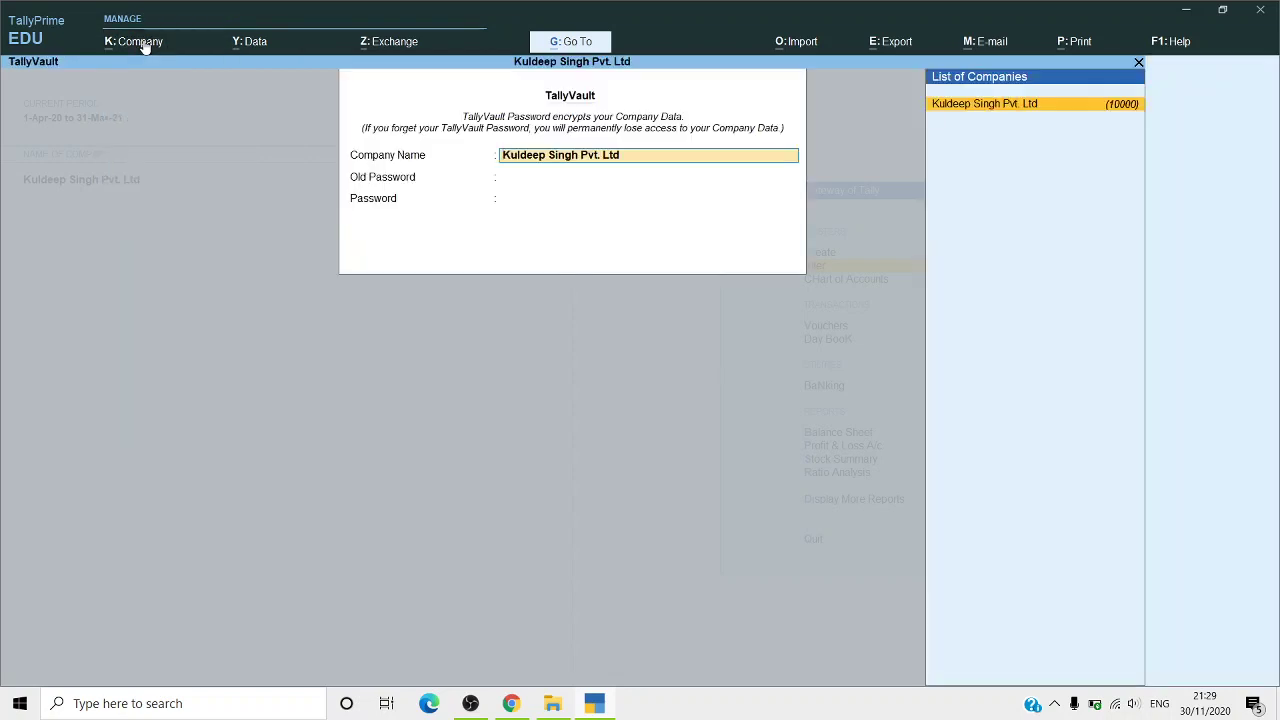
{"action": "key", "text": "Escape"}
{"action": "key", "text": "Escape"}
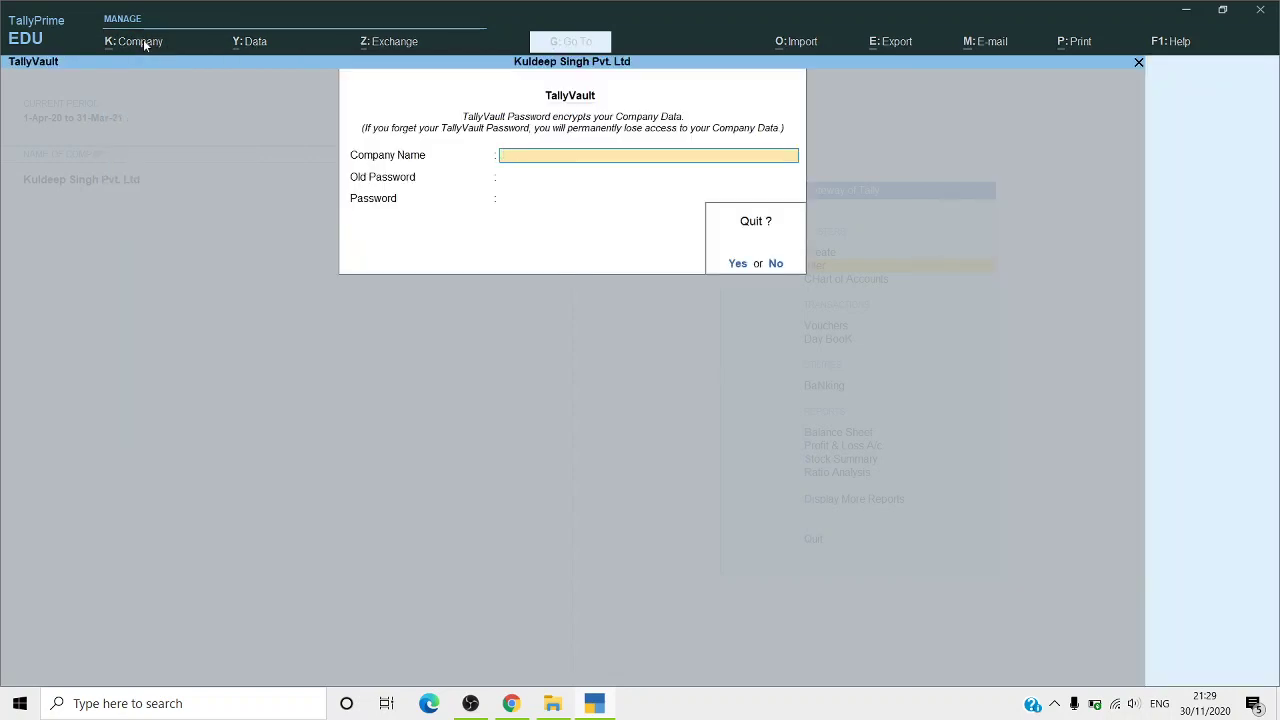
{"action": "key", "text": "y"}
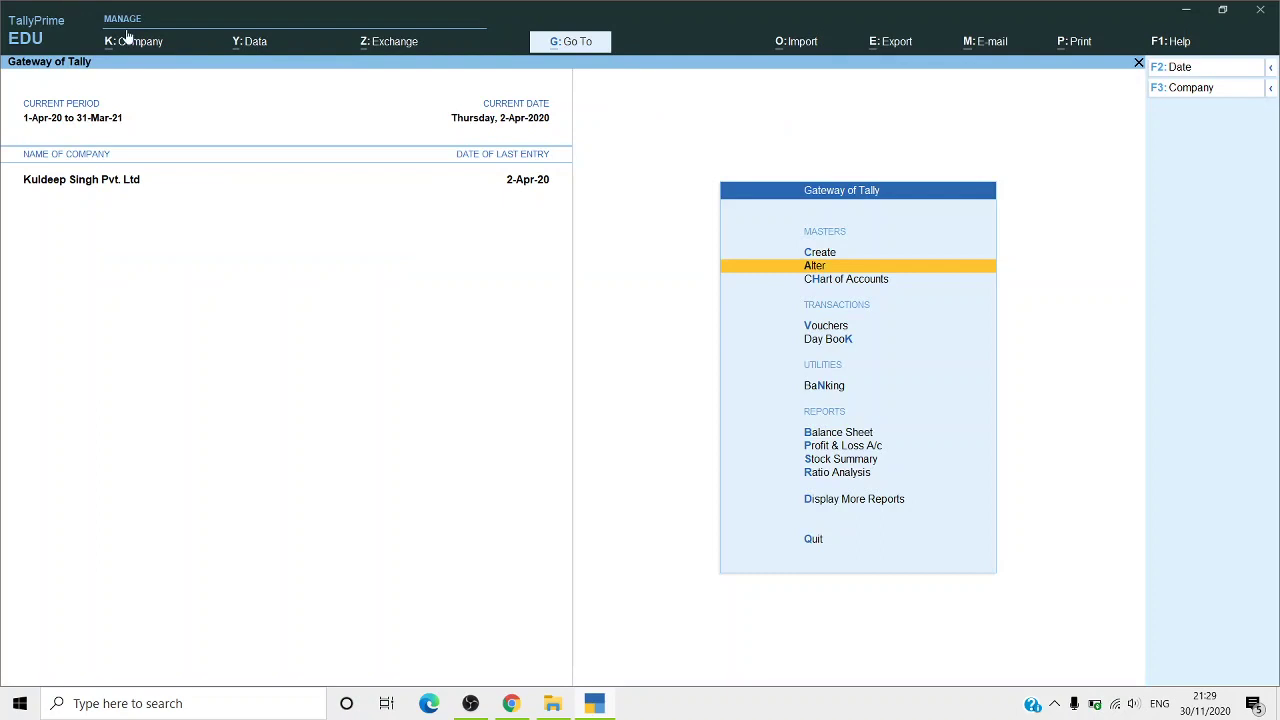
Step: Open the K: Company menu, browse its options, and choose Create for a new company
{"action": "left_click", "coordinate": [130, 54]}
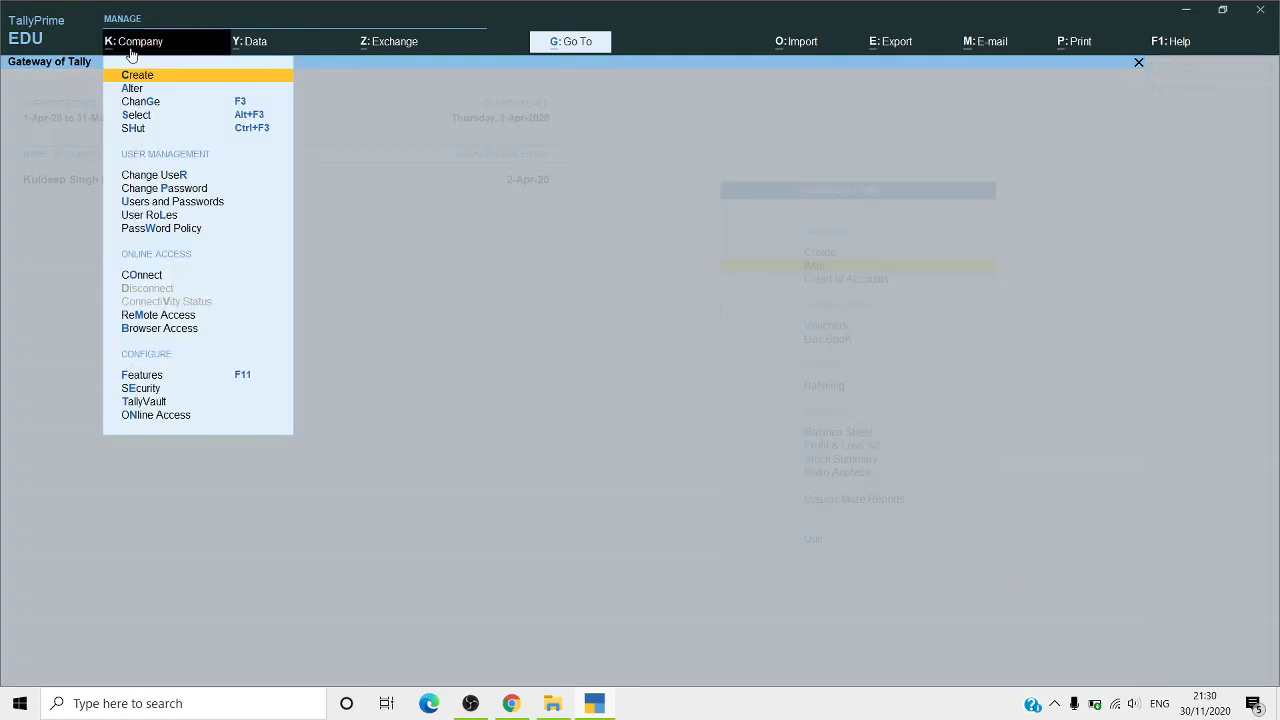
{"action": "key", "text": "Down"}
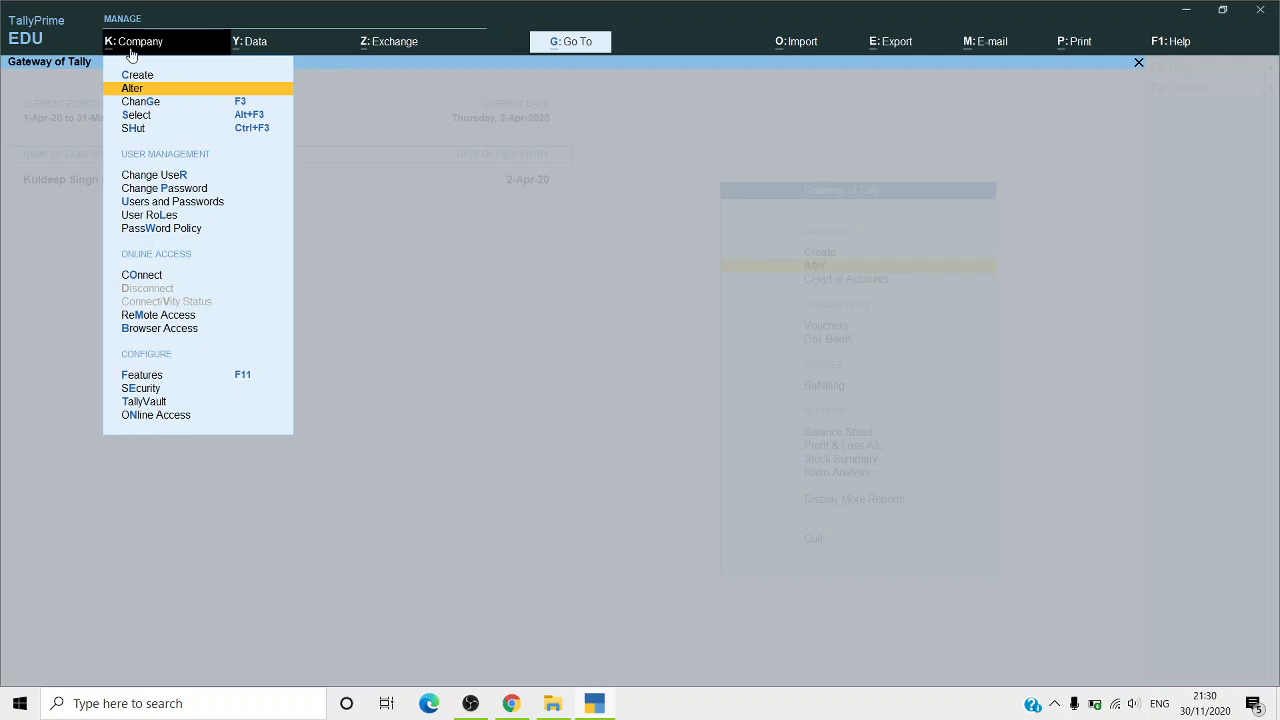
{"action": "key", "text": "Down"}
{"action": "key", "text": "Down"}
{"action": "key", "text": "Down"}
{"action": "key", "text": "Down"}
{"action": "key", "text": "Down"}
{"action": "key", "text": "Down"}
{"action": "key", "text": "Down"}
{"action": "key", "text": "Down"}
{"action": "key", "text": "Down"}
{"action": "key", "text": "Down"}
{"action": "key", "text": "Down"}
{"action": "key", "text": "Down"}
{"action": "key", "text": "Down"}
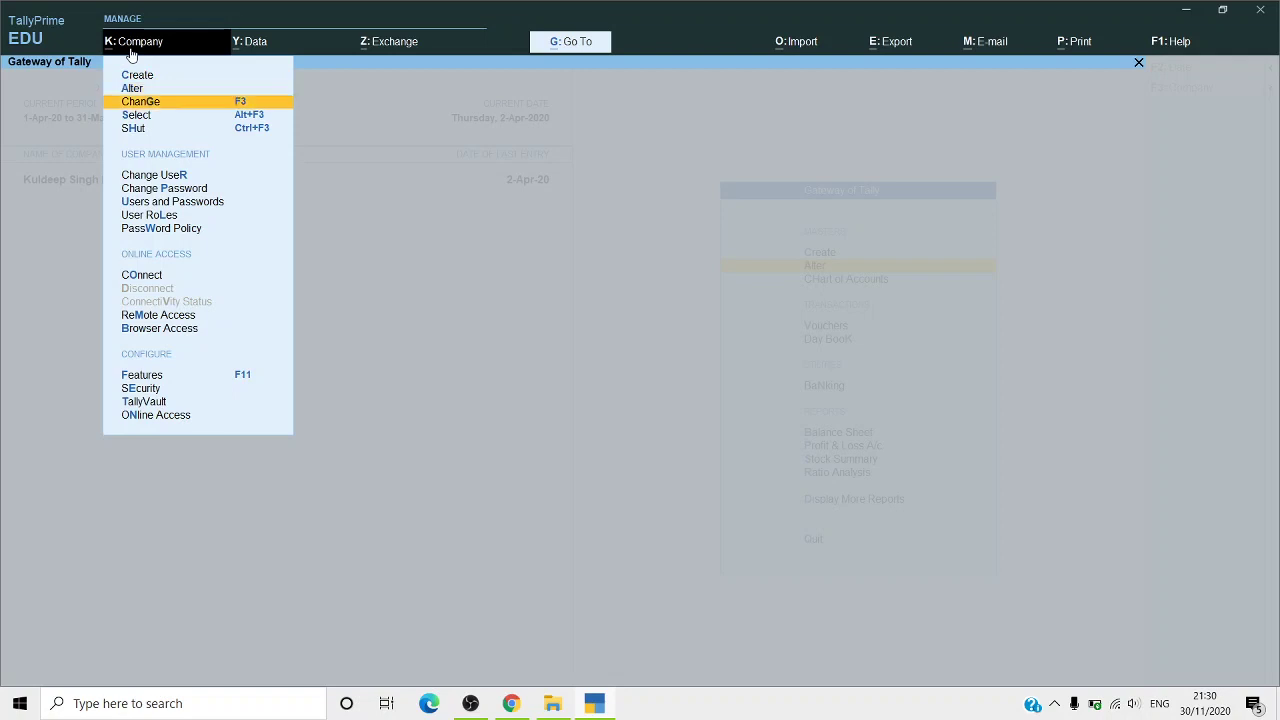
{"action": "key", "text": "Down"}
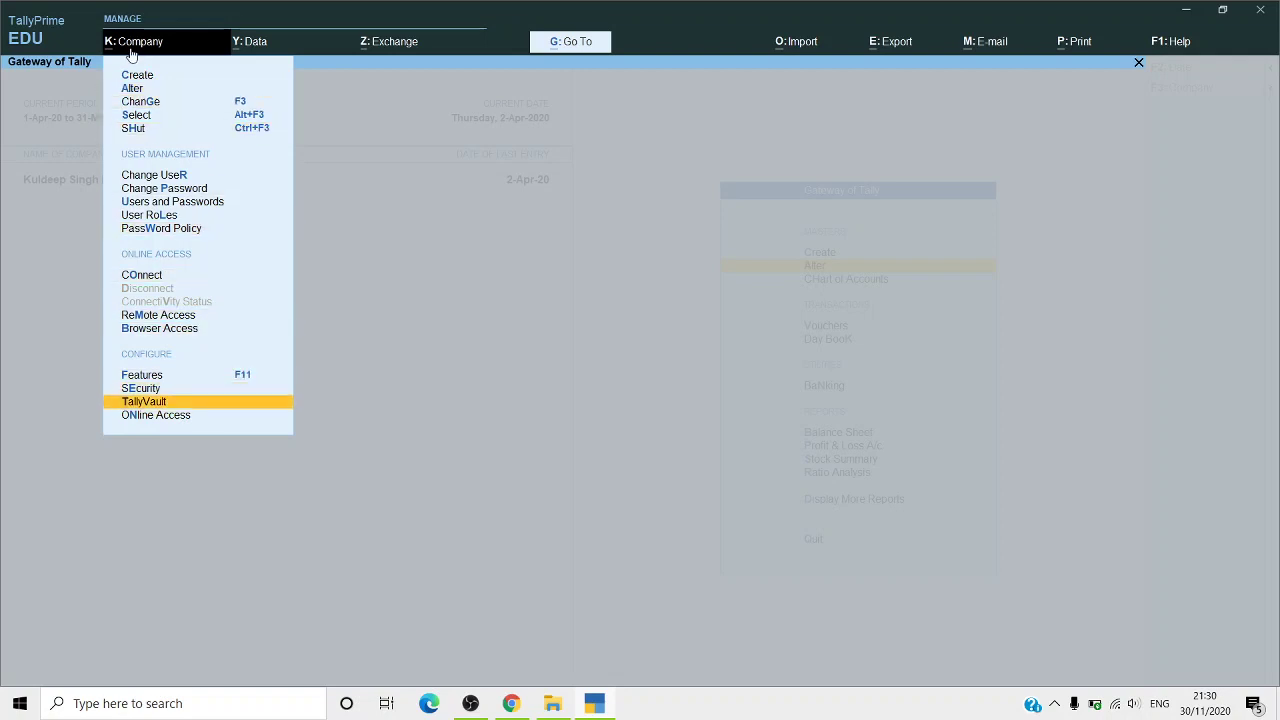
{"action": "key", "text": "Up"}
{"action": "key", "text": "Up"}
{"action": "key", "text": "Up"}
{"action": "key", "text": "Up"}
{"action": "key", "text": "Up"}
{"action": "key", "text": "Up"}
{"action": "key", "text": "Up"}
{"action": "key", "text": "Up"}
{"action": "key", "text": "Up"}
{"action": "key", "text": "Up"}
{"action": "key", "text": "Up"}
{"action": "key", "text": "Up"}
{"action": "key", "text": "Up"}
{"action": "key", "text": "Up"}
{"action": "key", "text": "Up"}
{"action": "key", "text": "Up"}
{"action": "key", "text": "Up"}
{"action": "key", "text": "Down"}
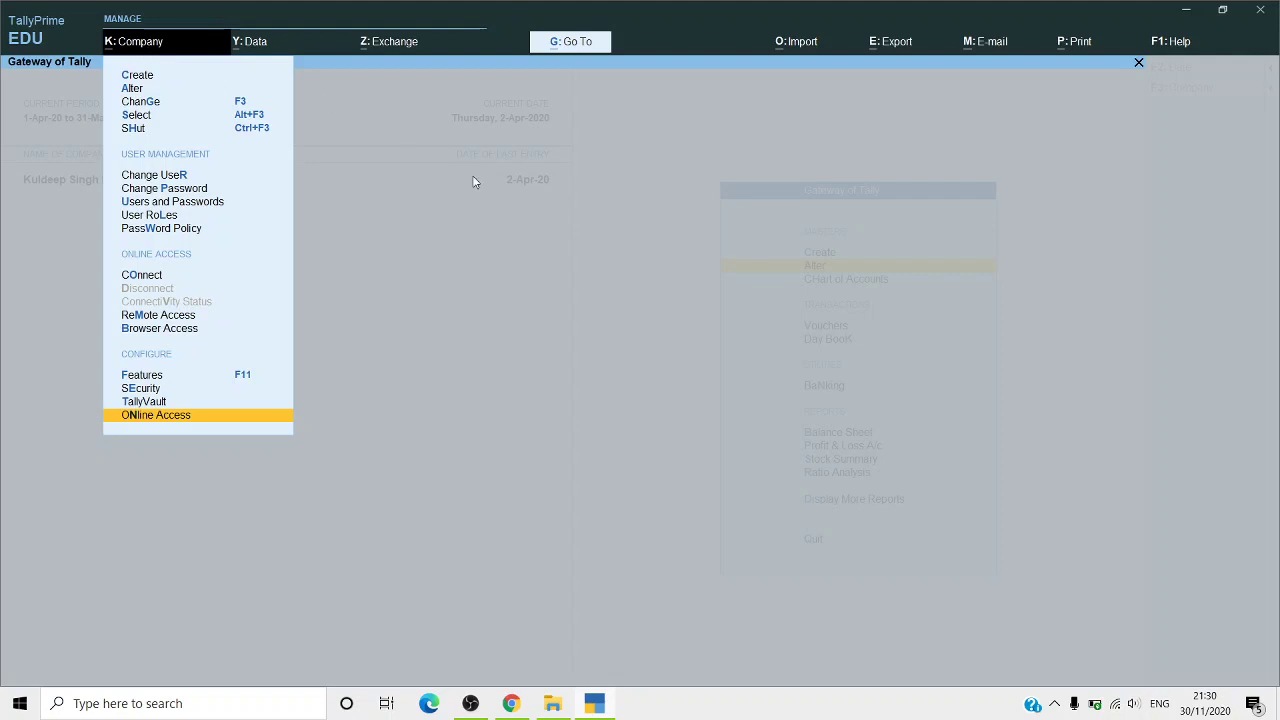
{"action": "left_click", "coordinate": [204, 77]}
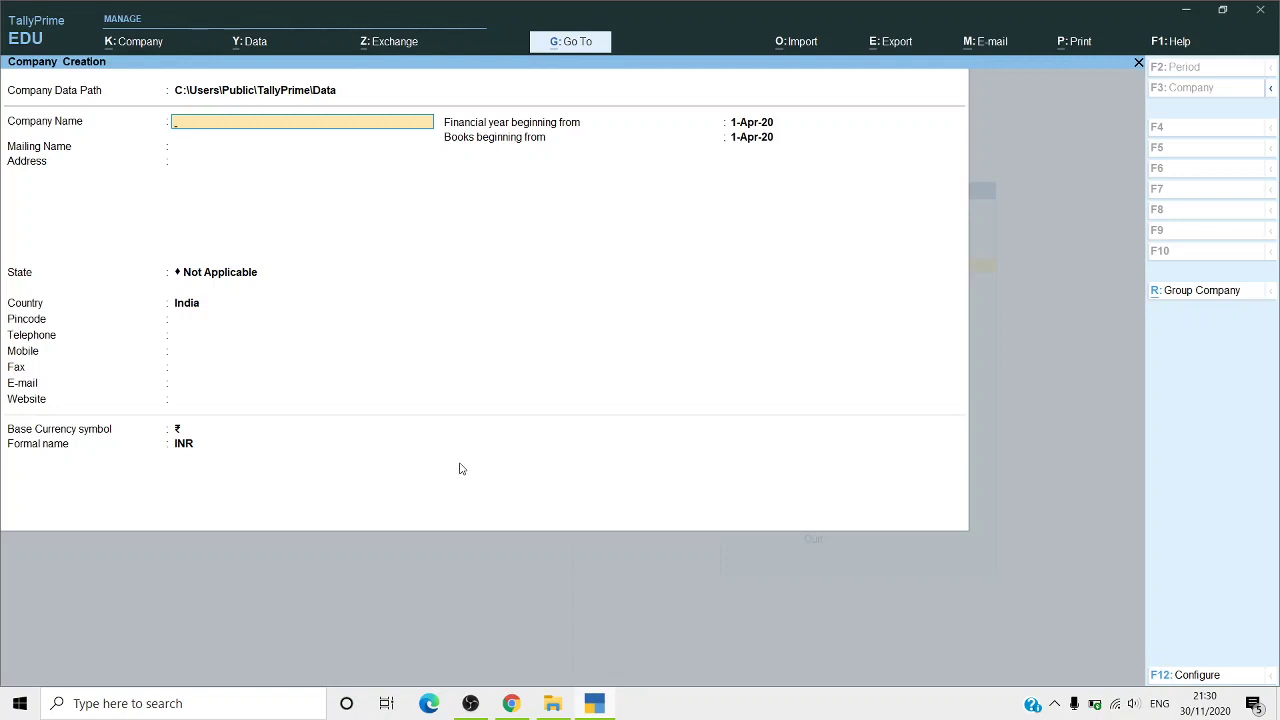
Step: Enter the company name with Pvt Ltd, address Bhadrak and state Odisha, keeping other defaults
{"action": "type", "text": "Kulddep"}
{"action": "key", "text": "BackSpace"}
{"action": "key", "text": "BackSpace"}
{"action": "key", "text": "BackSpace"}
{"action": "type", "text": "eep Singh [Pvt Ltd"}
{"action": "key", "text": "Return"}
{"action": "key", "text": "Return"}
{"action": "type", "text": "Bhadrak"}
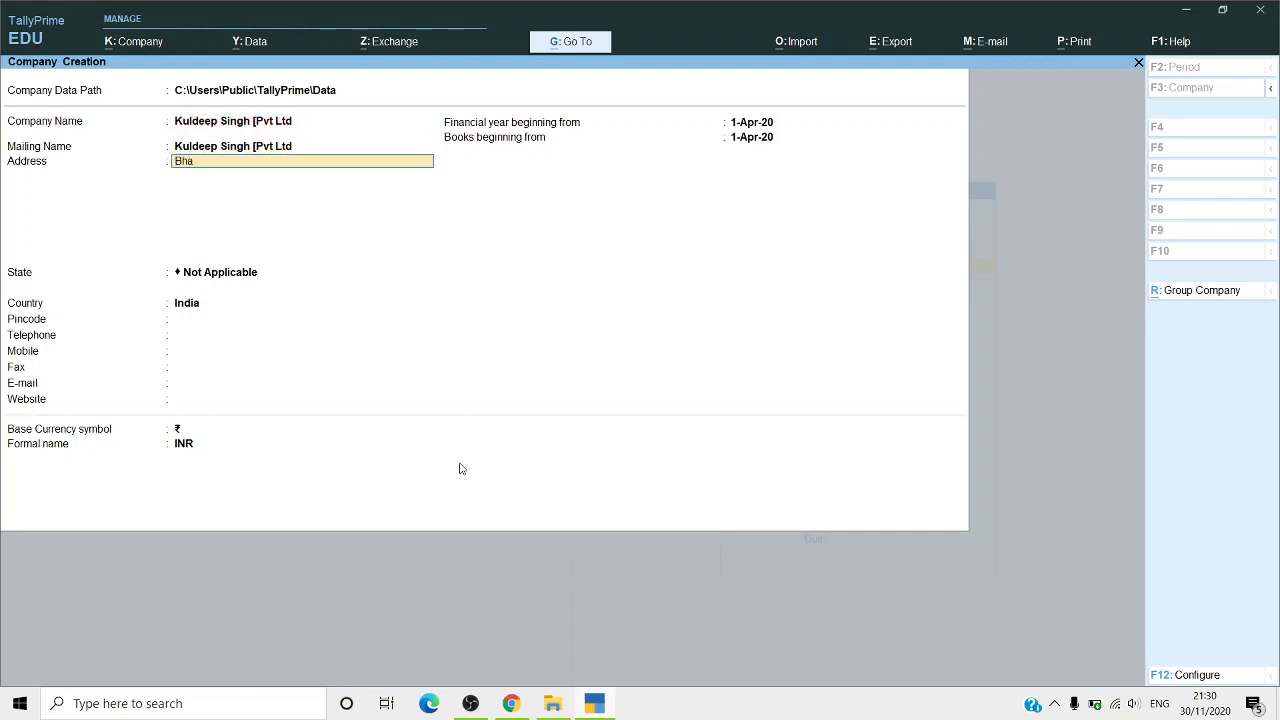
{"action": "key", "text": "Return"}
{"action": "key", "text": "Return"}
{"action": "key", "text": "Return"}
{"action": "key", "text": "Return"}
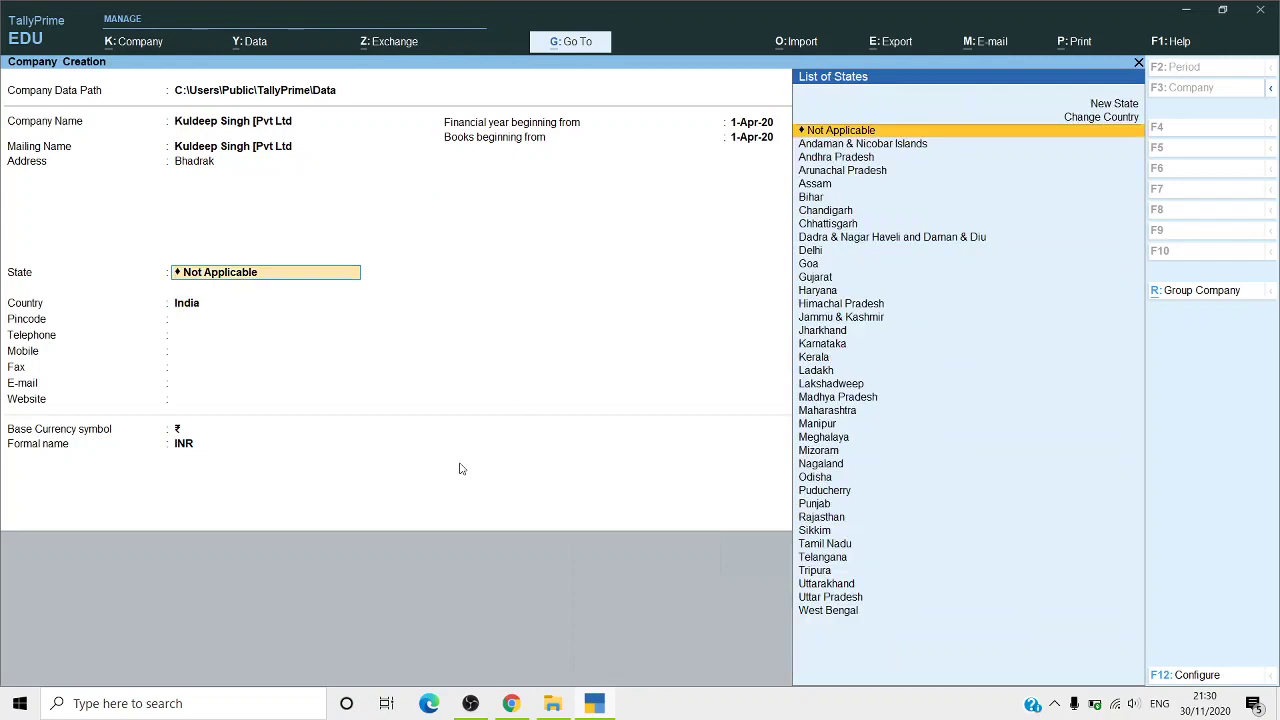
{"action": "type", "text": "O"}
{"action": "key", "text": "Return"}
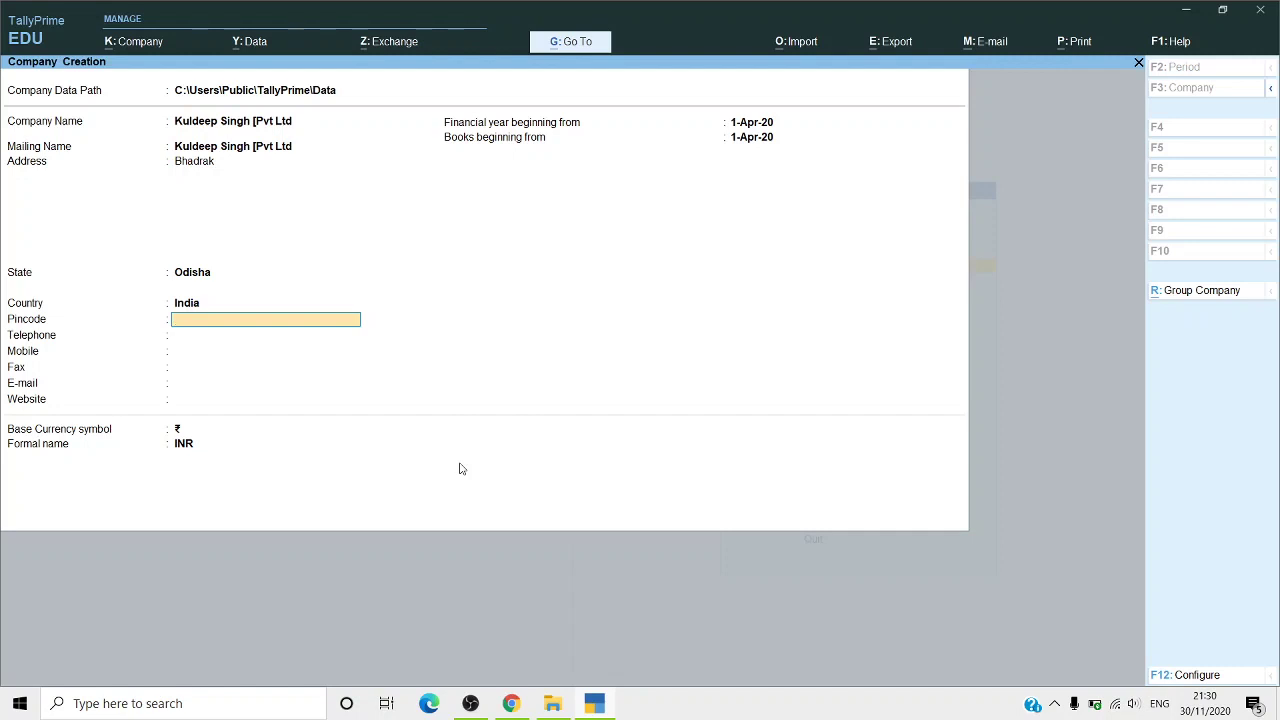
{"action": "key", "text": "Return"}
{"action": "key", "text": "Return"}
{"action": "key", "text": "Return"}
{"action": "key", "text": "Return"}
{"action": "key", "text": "Return"}
{"action": "key", "text": "Return"}
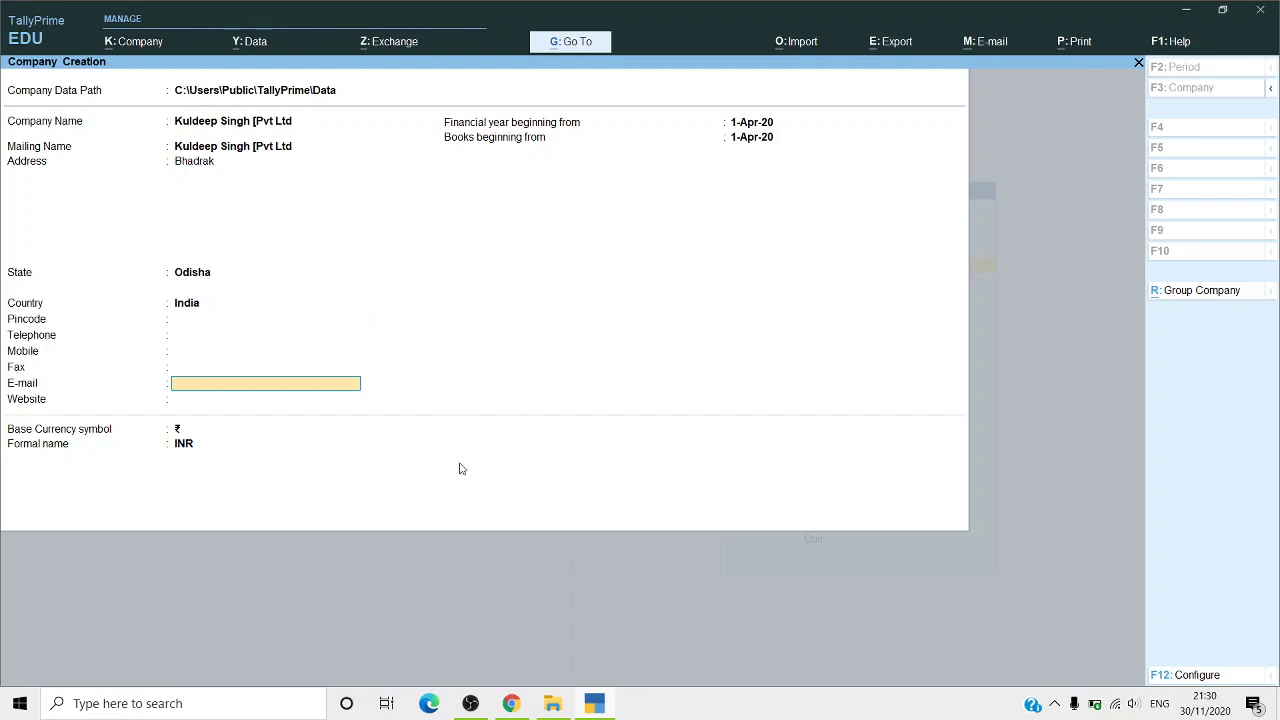
{"action": "key", "text": "Return"}
{"action": "key", "text": "Return"}
{"action": "key", "text": "Return"}
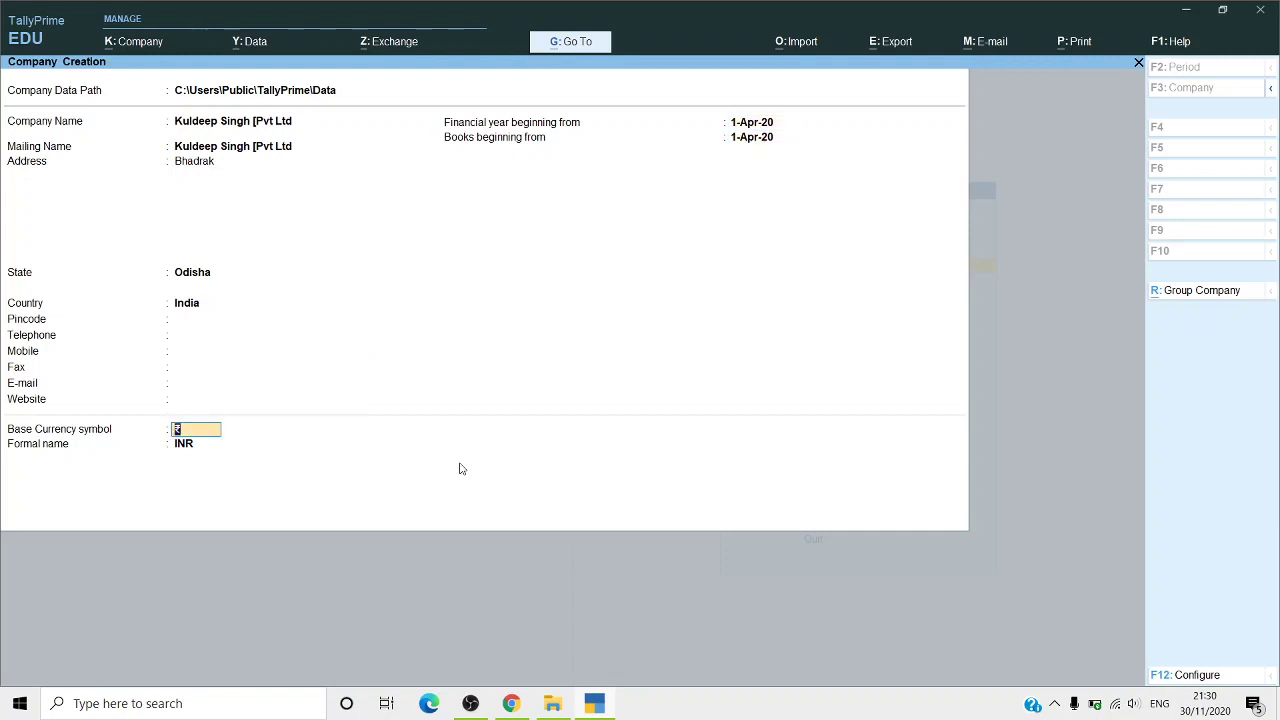
{"action": "key", "text": "Return"}
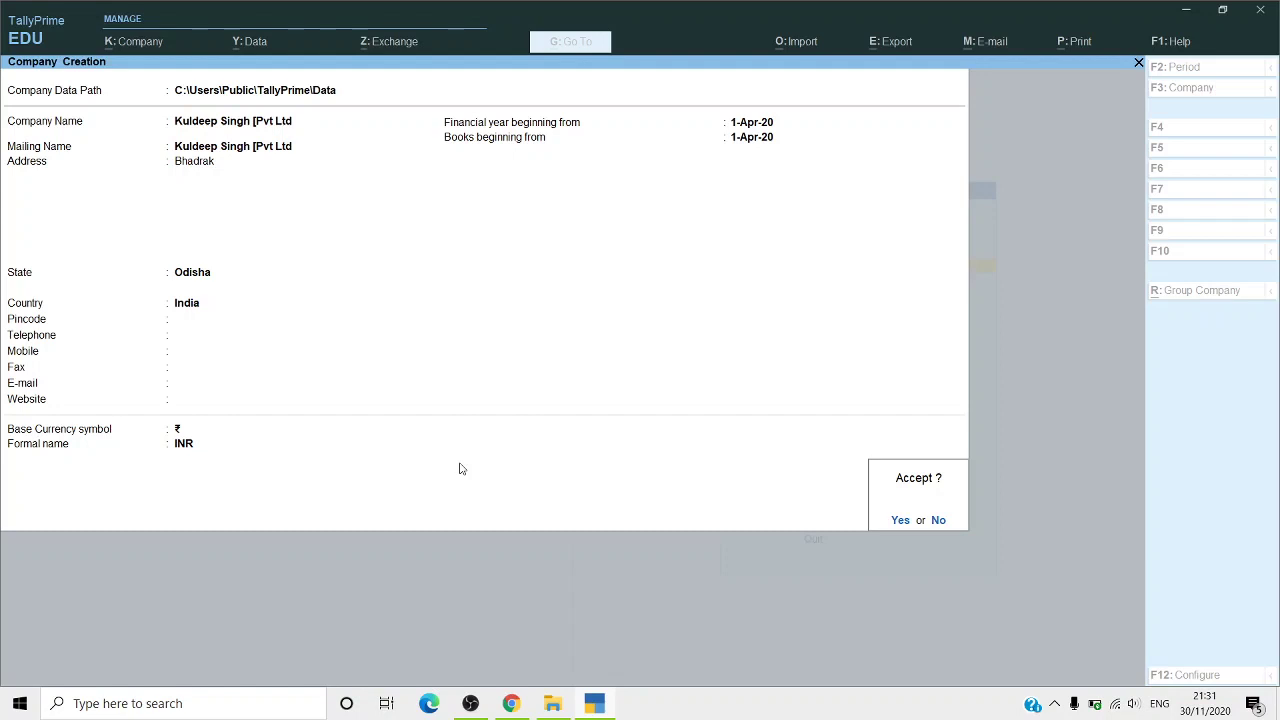
Step: Confirm creating the new company and go through its features down to Enable GST = Yes
{"action": "key", "text": "Return"}
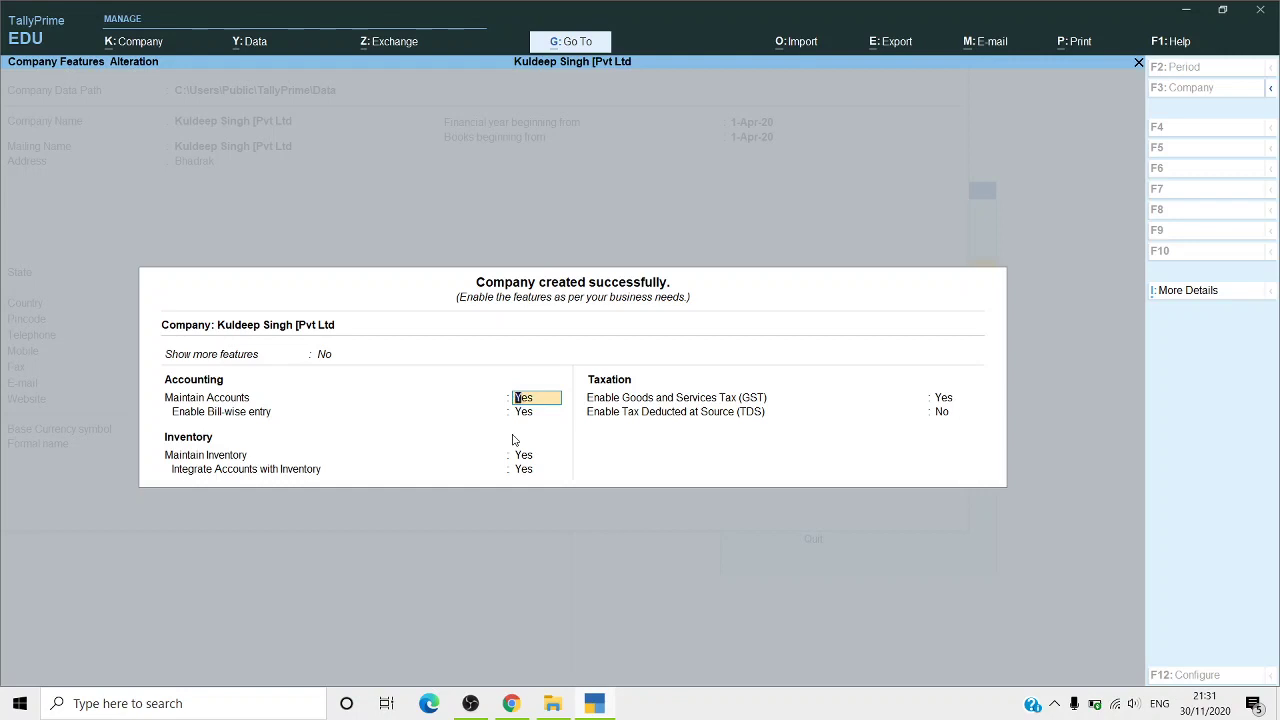
{"action": "key", "text": "Return"}
{"action": "key", "text": "Return"}
{"action": "key", "text": "Return"}
{"action": "key", "text": "Return"}
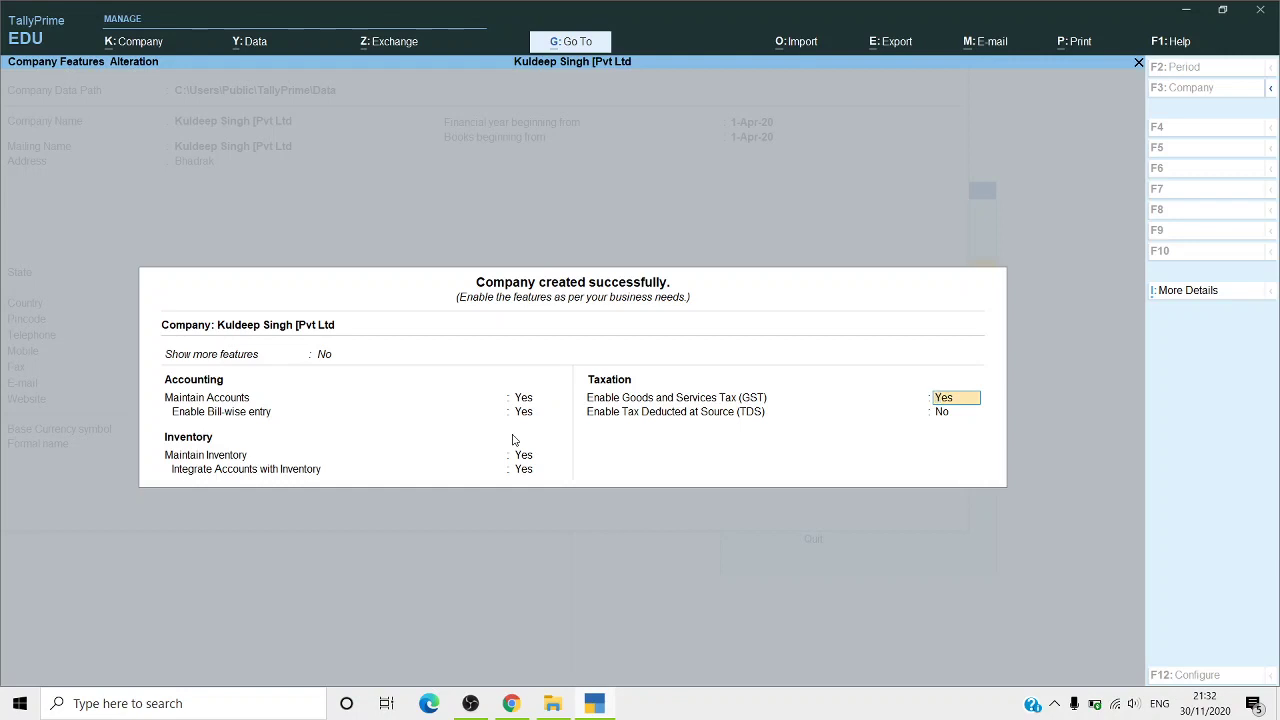
Step: Open the company's GST Details and keep Regular as the registration type
{"action": "key", "text": "Return"}
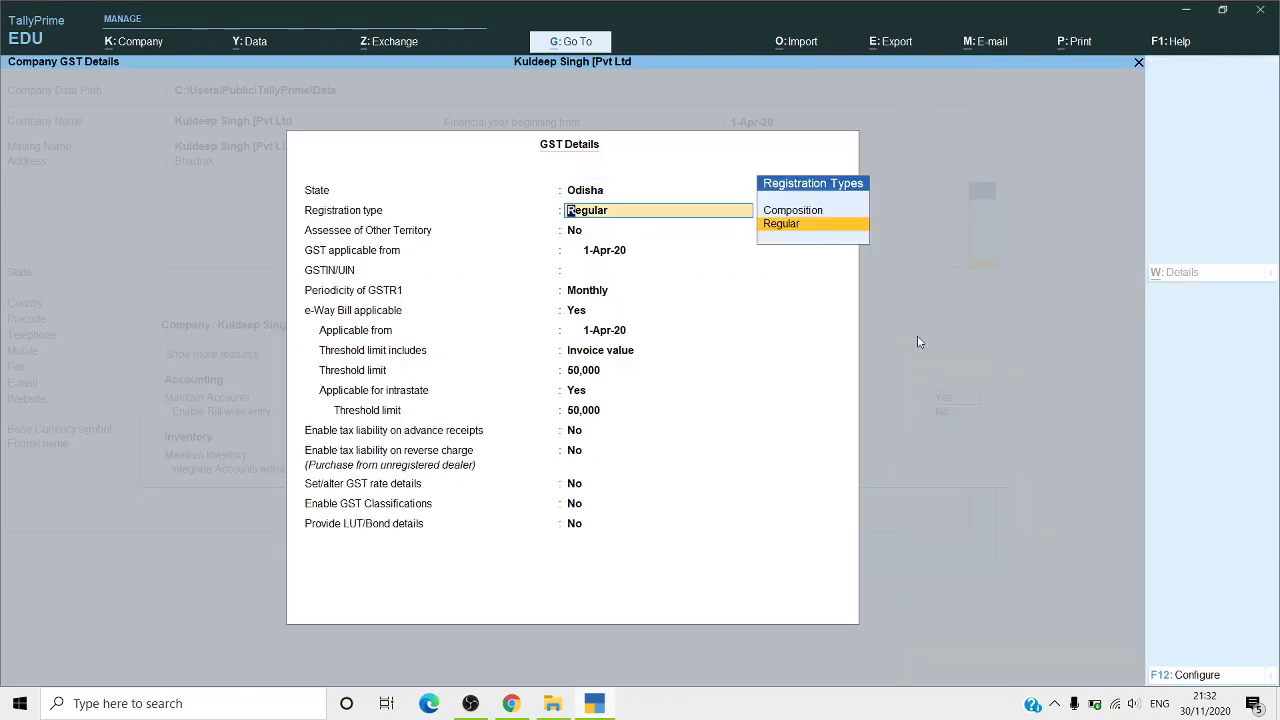
{"action": "key", "text": "Return"}
{"action": "key", "text": "Return"}
{"action": "key", "text": "Return"}
{"action": "key", "text": "Return"}
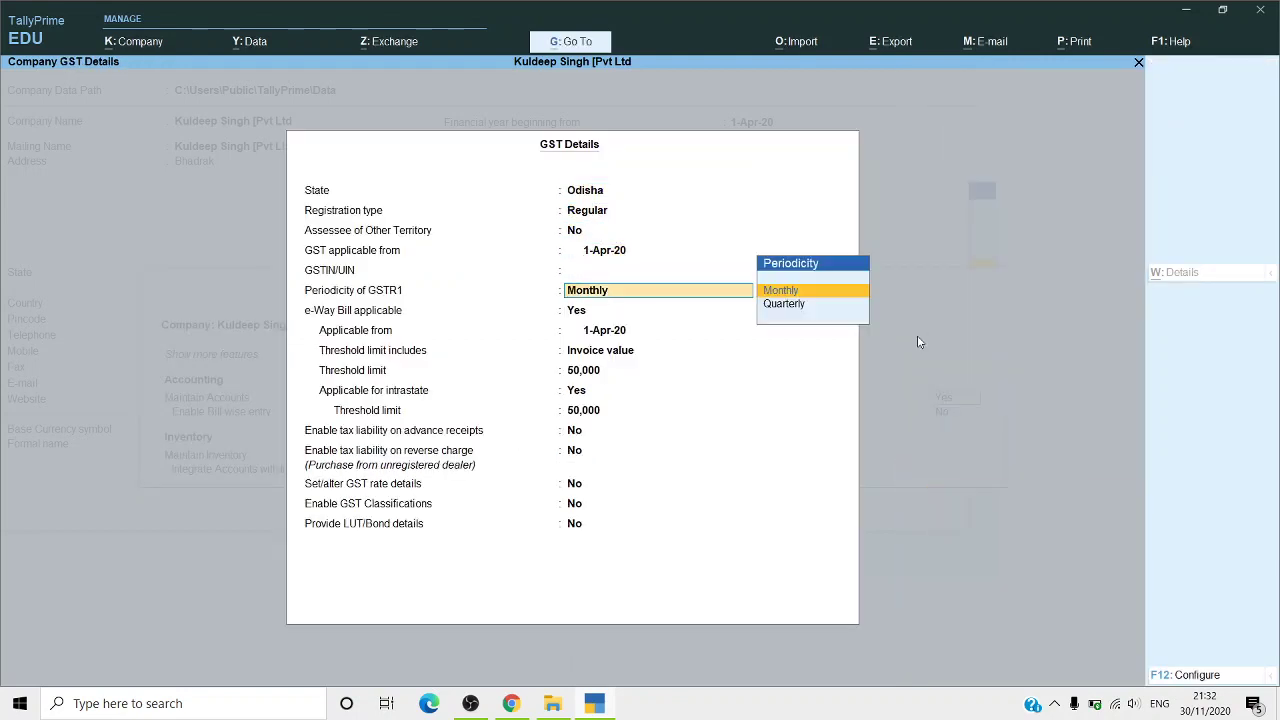
{"action": "key", "text": "BackSpace"}
{"action": "key", "text": "Return"}
{"action": "key", "text": "Return"}
{"action": "key", "text": "Return"}
{"action": "key", "text": "Return"}
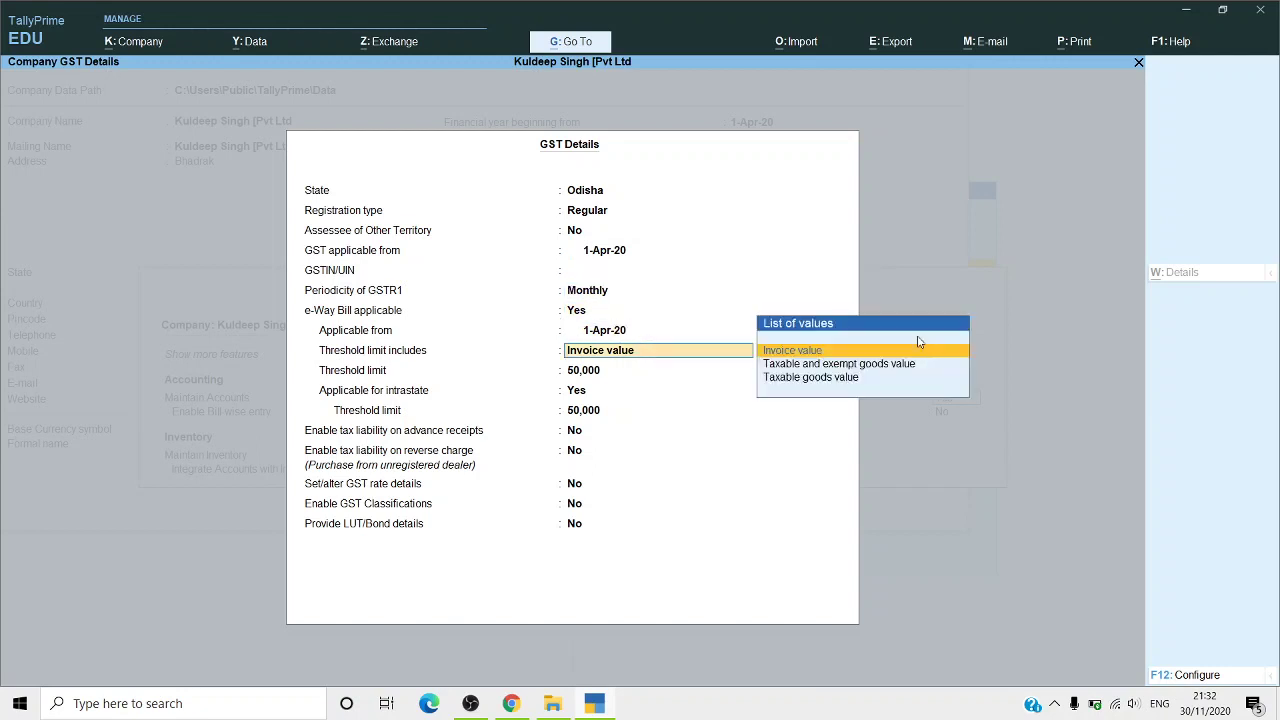
{"action": "key", "text": "Return"}
{"action": "key", "text": "BackSpace"}
{"action": "key", "text": "BackSpace"}
{"action": "key", "text": "BackSpace"}
{"action": "key", "text": "BackSpace"}
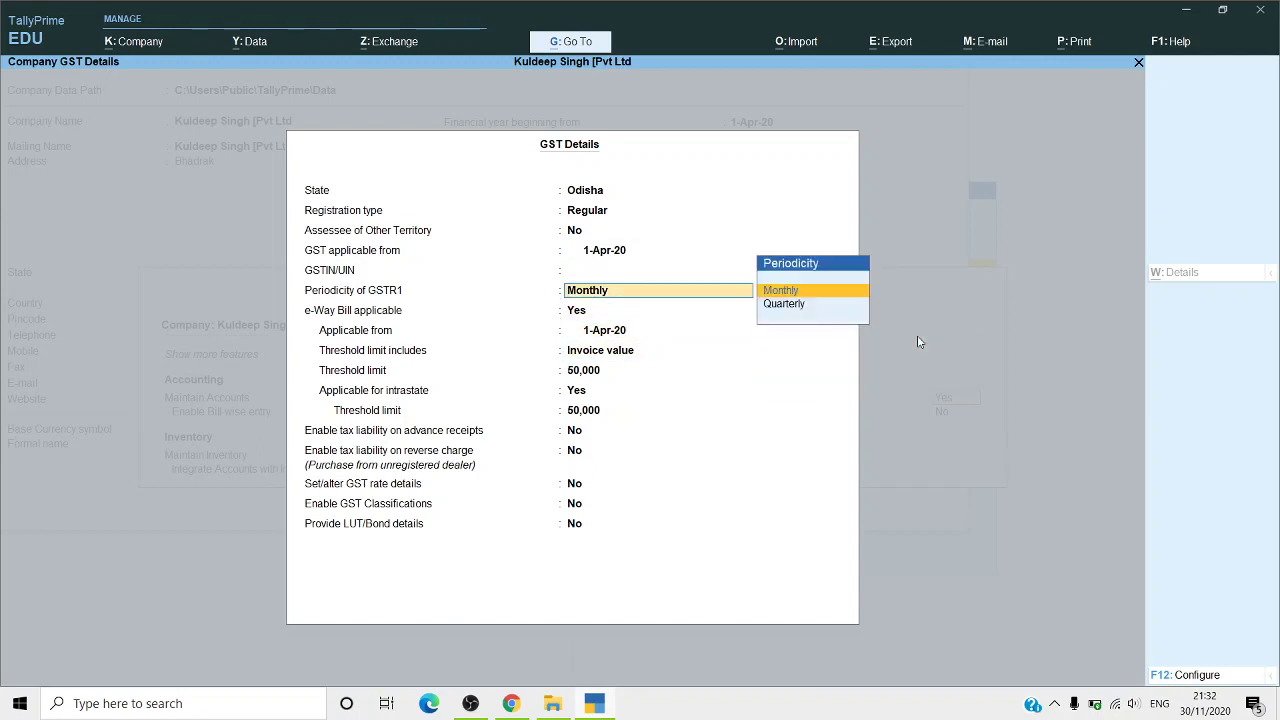
{"action": "key", "text": "BackSpace"}
Step: Enter the company's GSTIN, keeping monthly GSTR1 filing and 50,000 e-Way Bill thresholds
{"action": "type", "text": "21AD"}
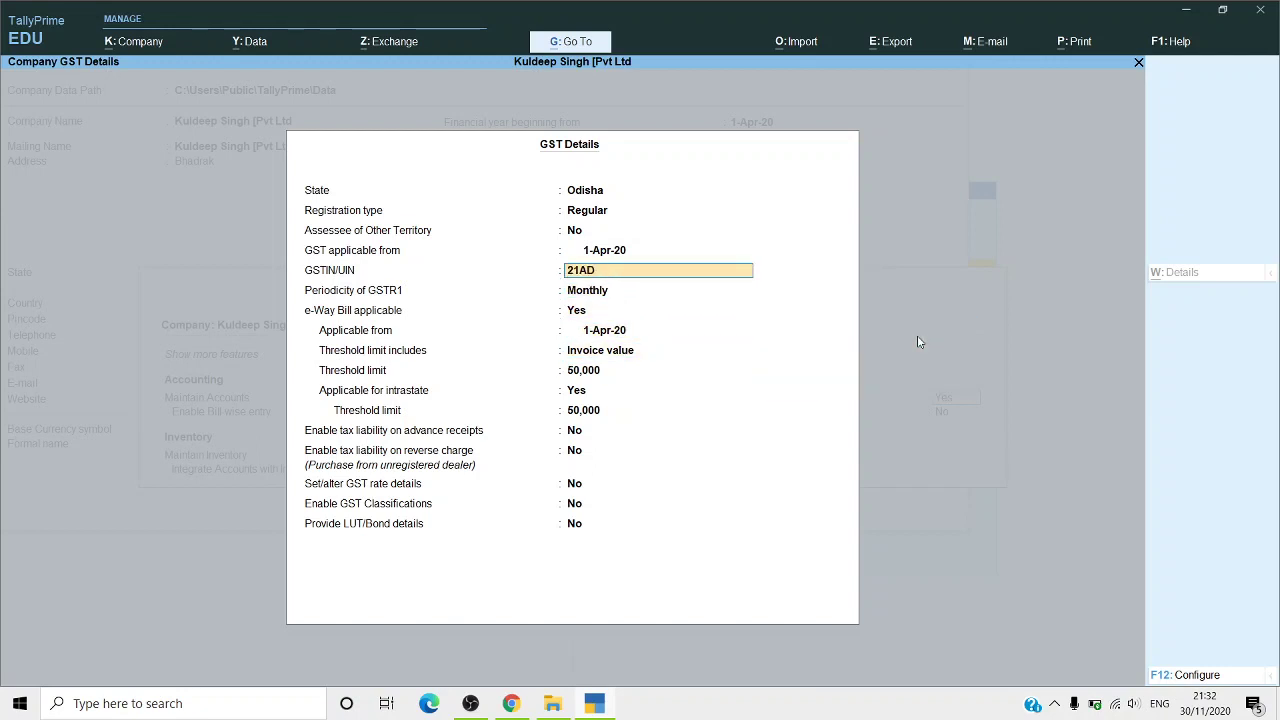
{"action": "type", "text": "HGDODPD781Z"}
{"action": "key", "text": "Return"}
{"action": "key", "text": "Return"}
{"action": "key", "text": "Return"}
{"action": "key", "text": "Return"}
{"action": "key", "text": "Return"}
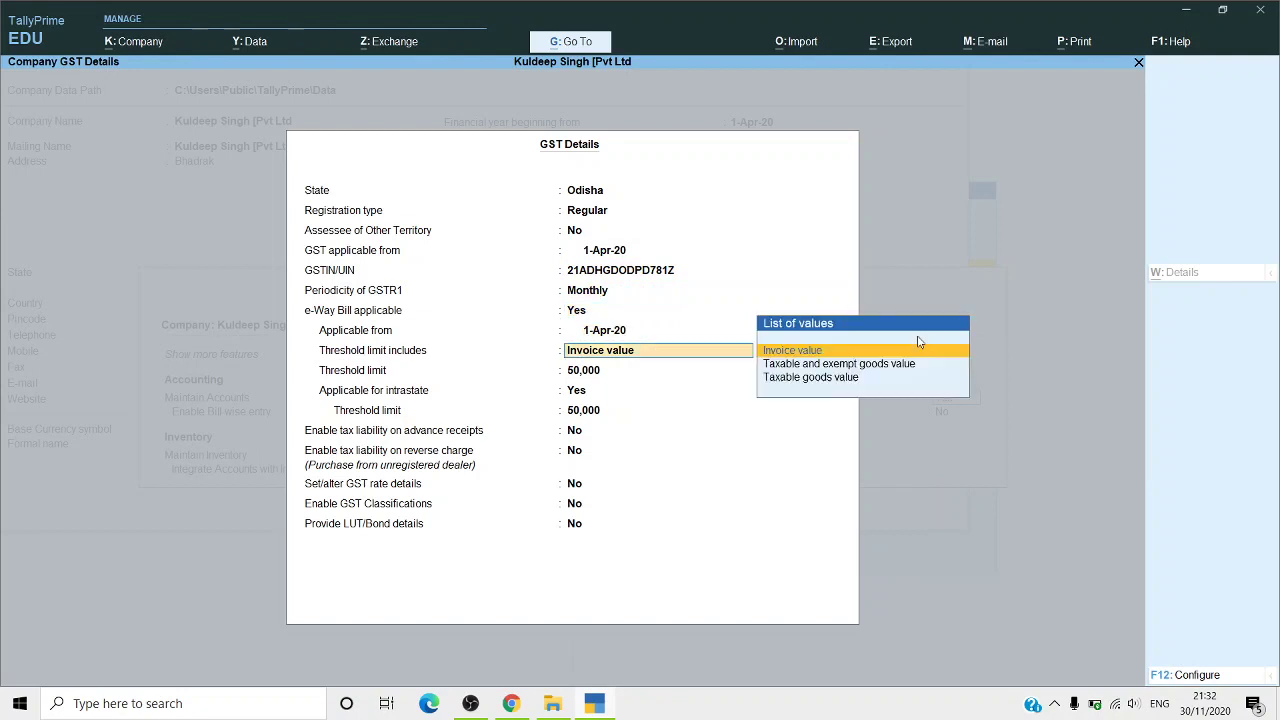
{"action": "key", "text": "Return"}
{"action": "key", "text": "Return"}
{"action": "key", "text": "Return"}
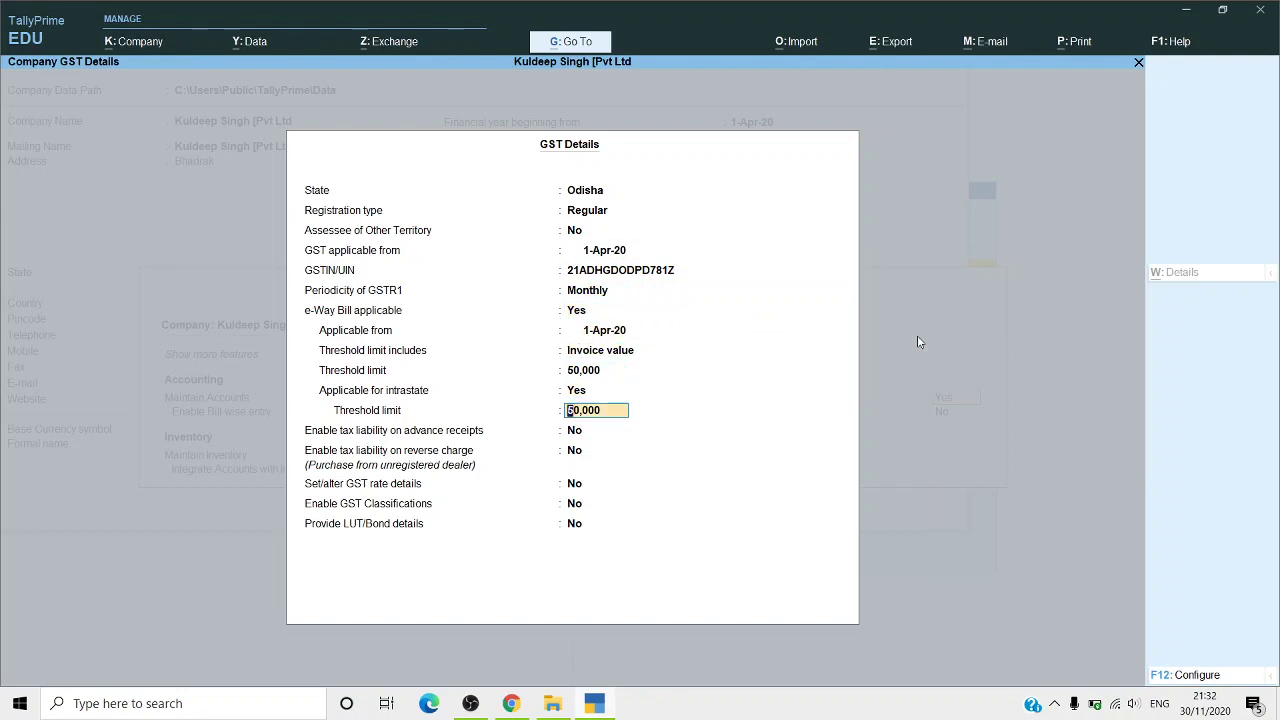
{"action": "key", "text": "Return"}
{"action": "key", "text": "Return"}
{"action": "key", "text": "Return"}
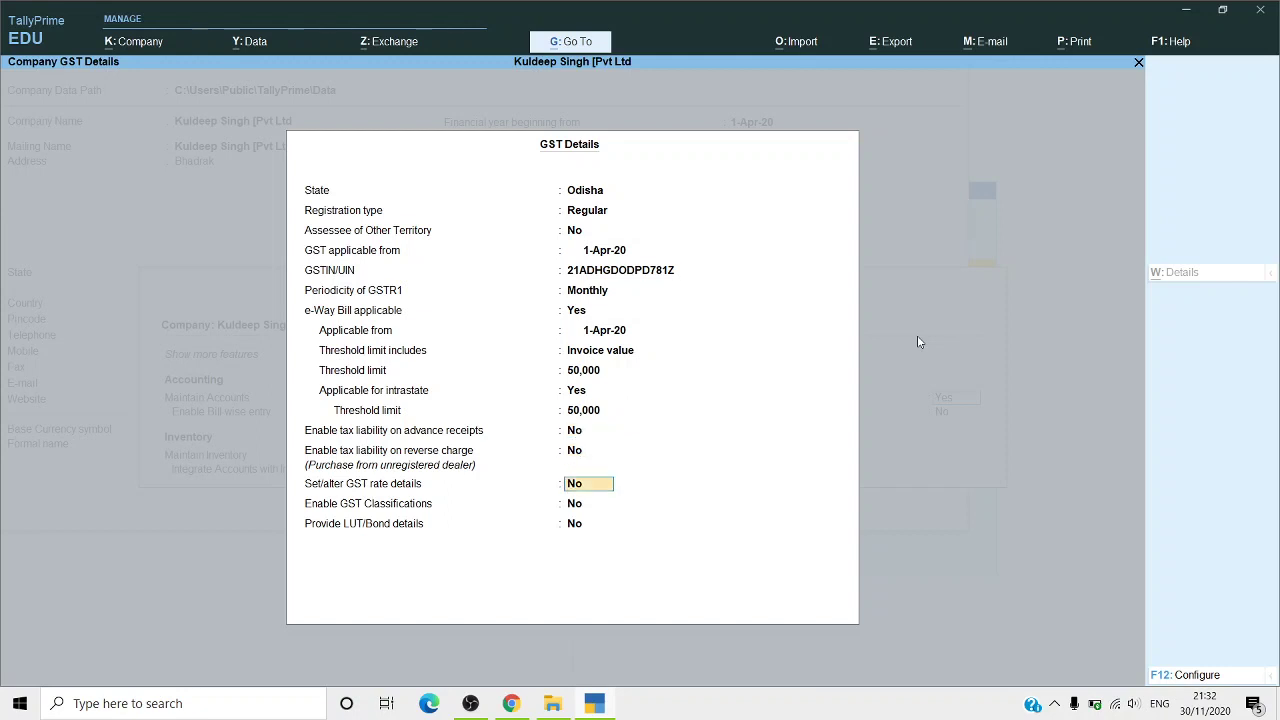
{"action": "key", "text": "Return"}
{"action": "key", "text": "Return"}
{"action": "key", "text": "Return"}
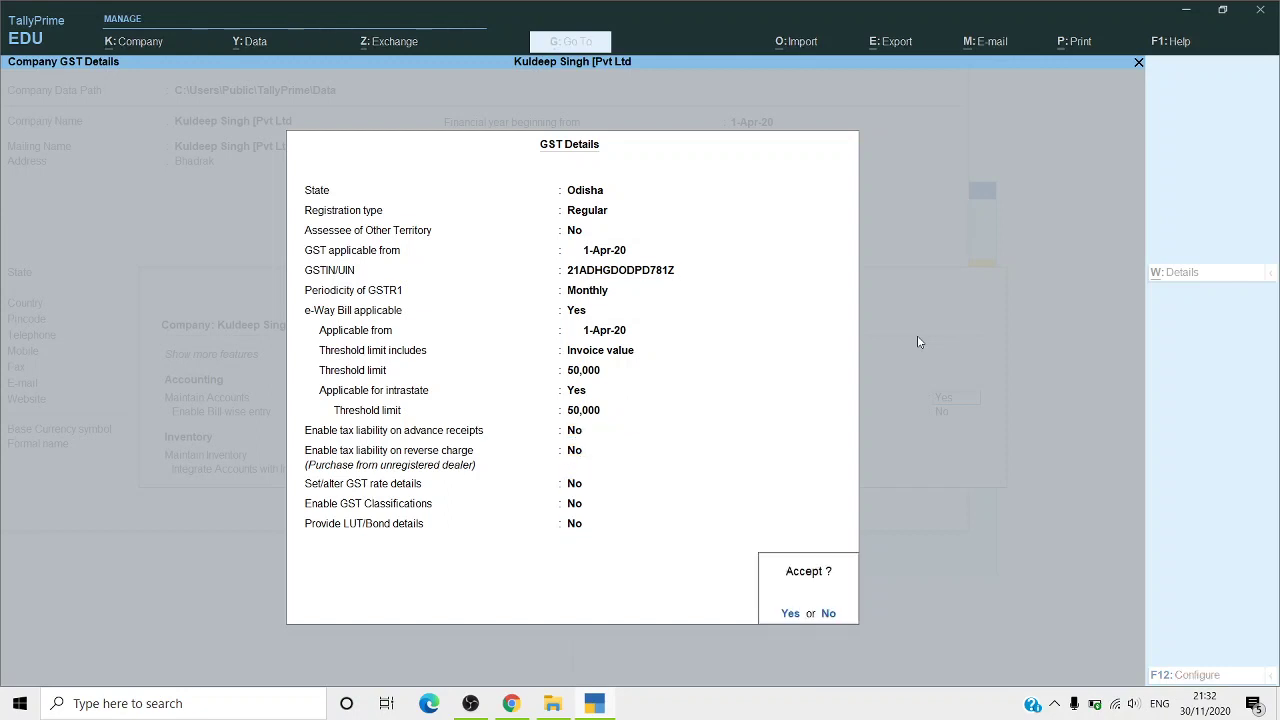
Step: Accept the GST details, leave TDS disabled, and save the company features
{"action": "key", "text": "Return"}
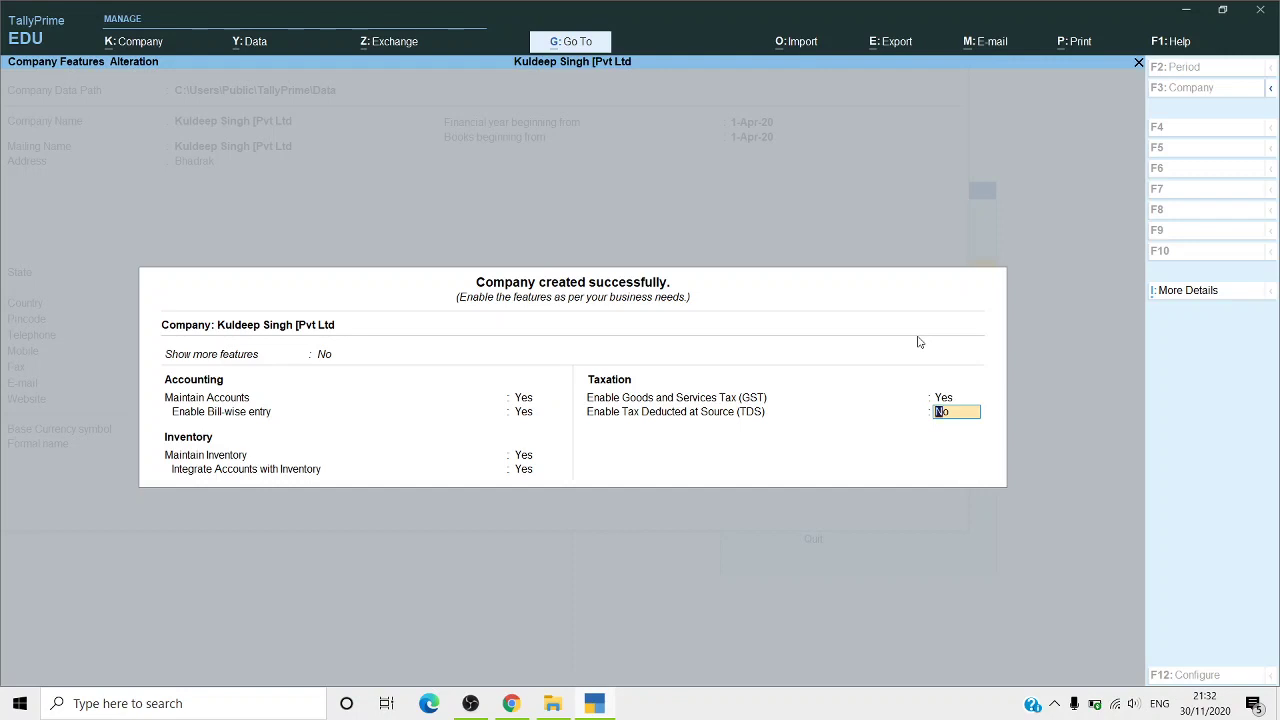
{"action": "key", "text": "Return"}
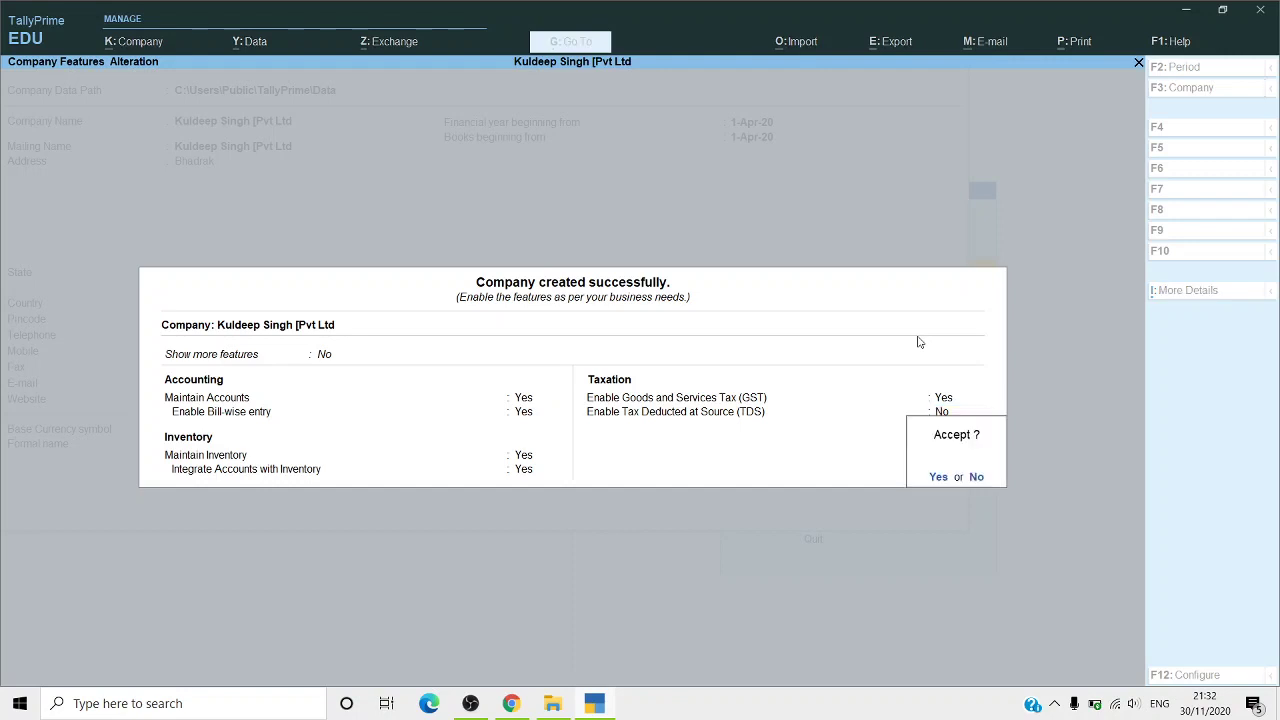
{"action": "key", "text": "Return"}
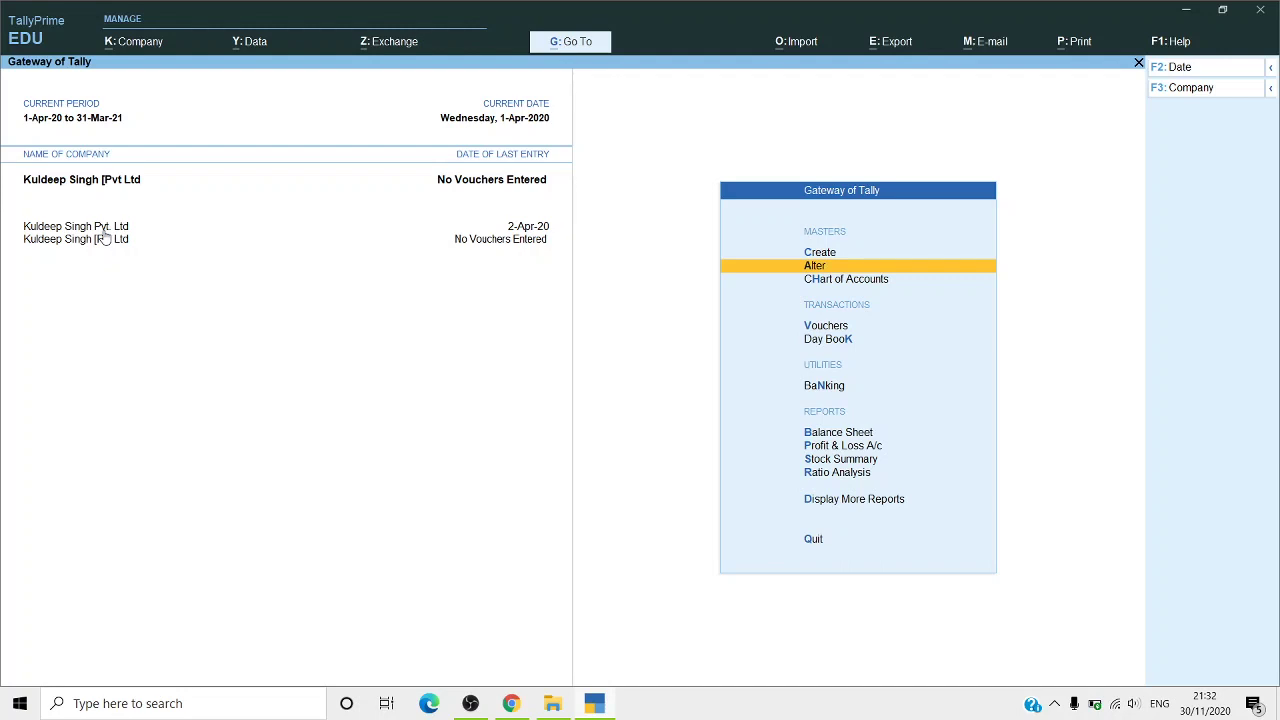
Step: Shut the newly created company from the K: Company menu
{"action": "left_click", "coordinate": [138, 45]}
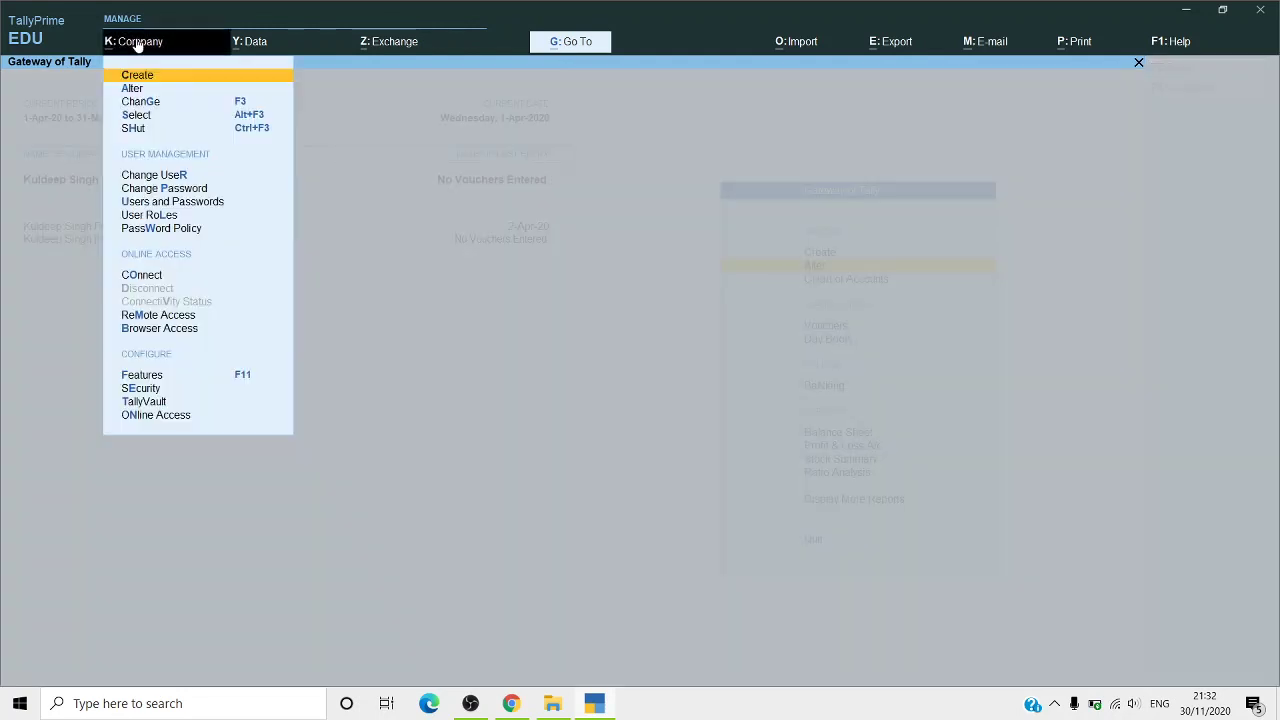
{"action": "key", "text": "Down"}
{"action": "key", "text": "Down"}
{"action": "key", "text": "Down"}
{"action": "key", "text": "Down"}
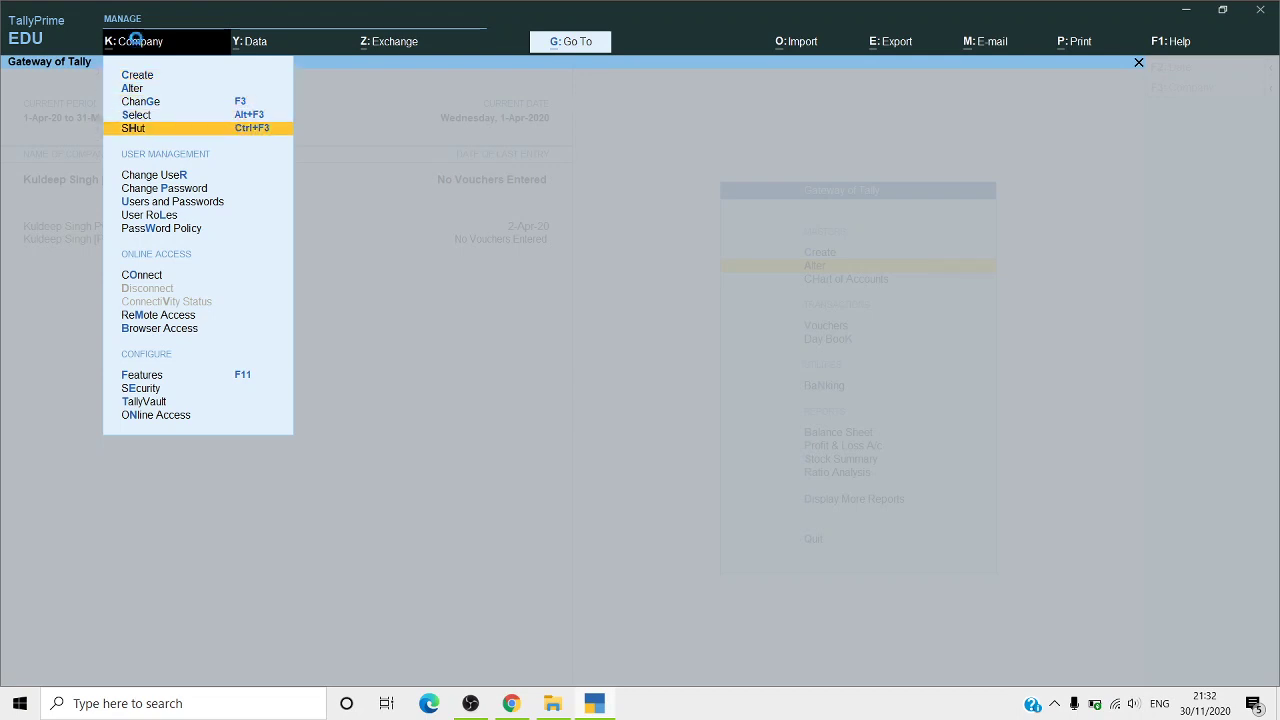
{"action": "key", "text": "Return"}
{"action": "key", "text": "Return"}
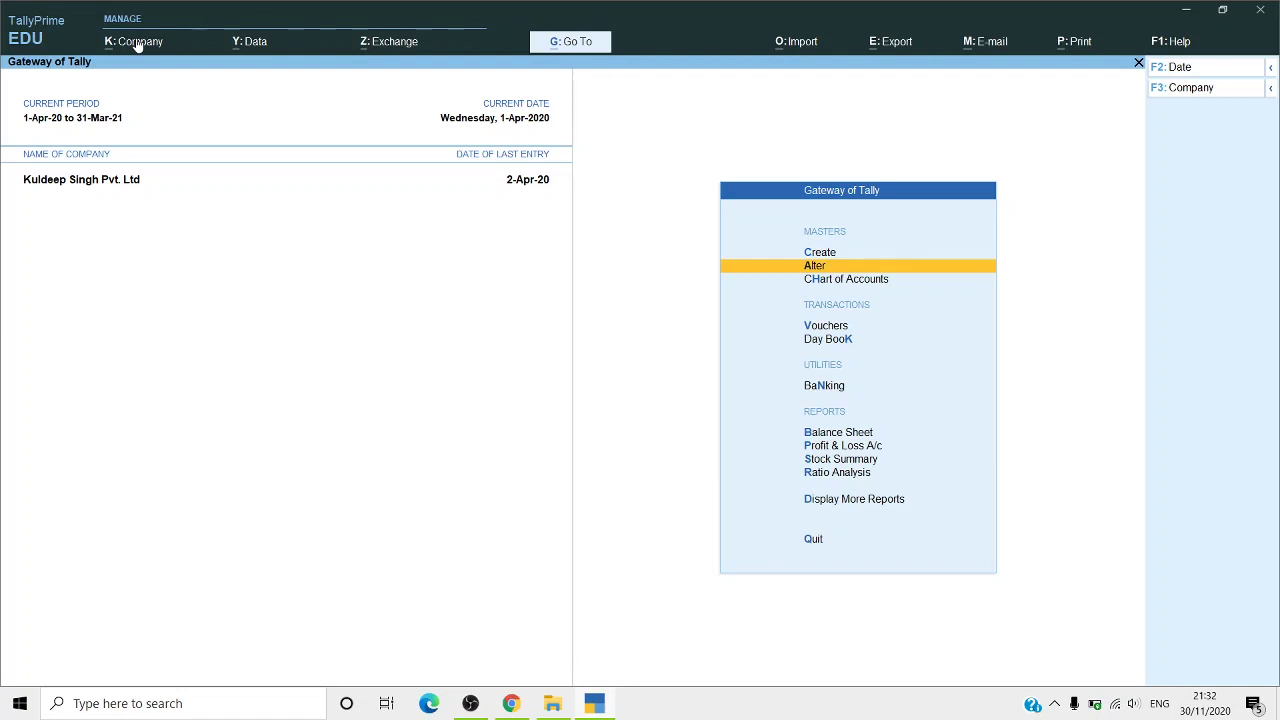
{"action": "left_click", "coordinate": [266, 46]}
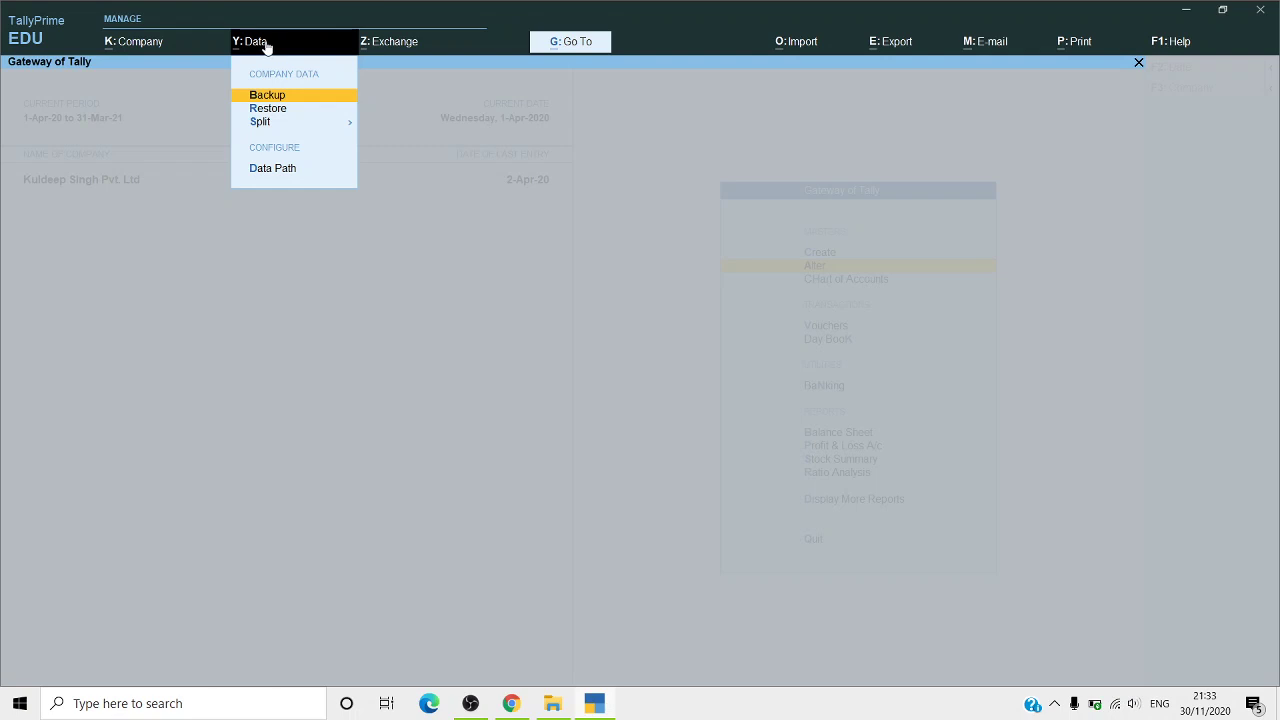
{"action": "left_click", "coordinate": [140, 48]}
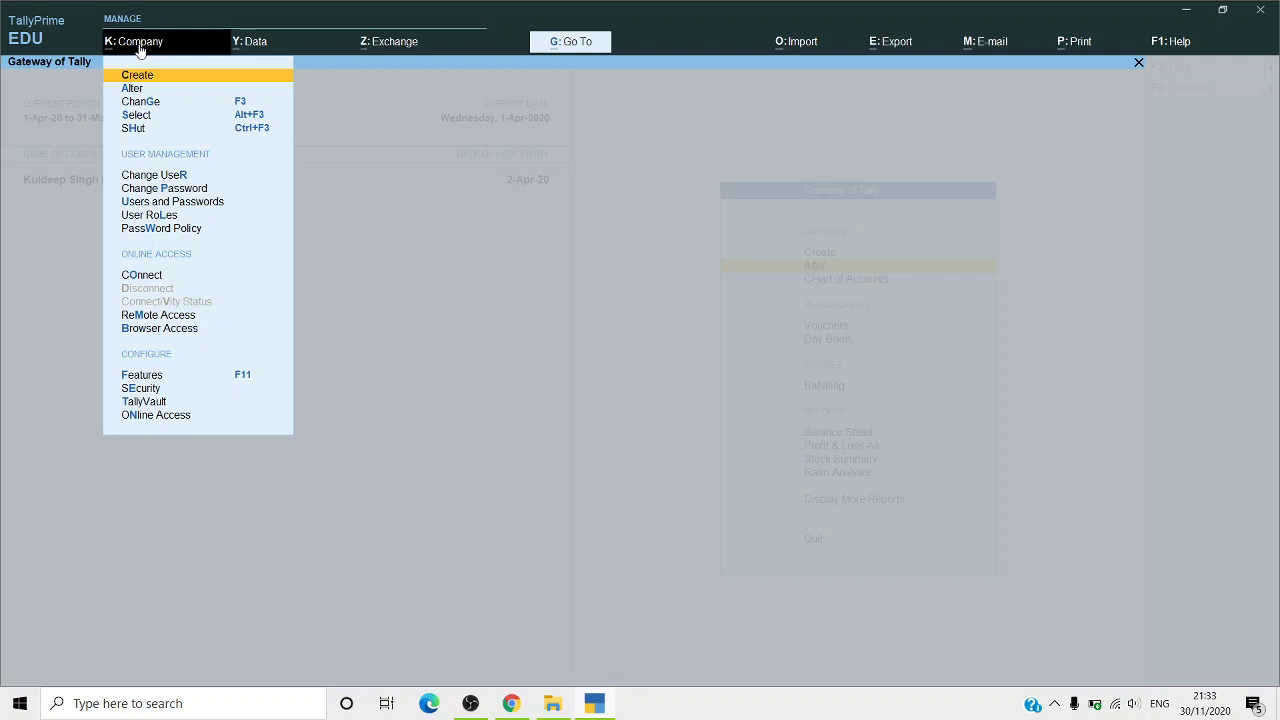
{"action": "left_click", "coordinate": [240, 45]}
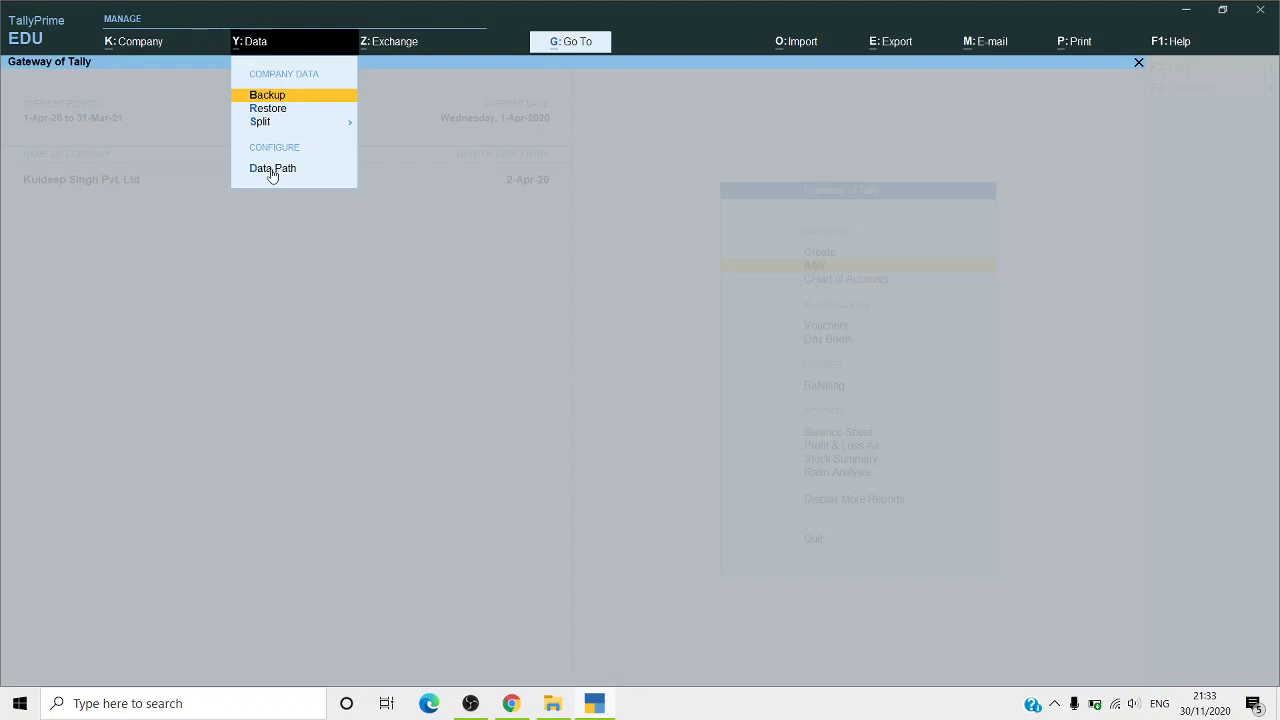
{"action": "left_click", "coordinate": [406, 51]}
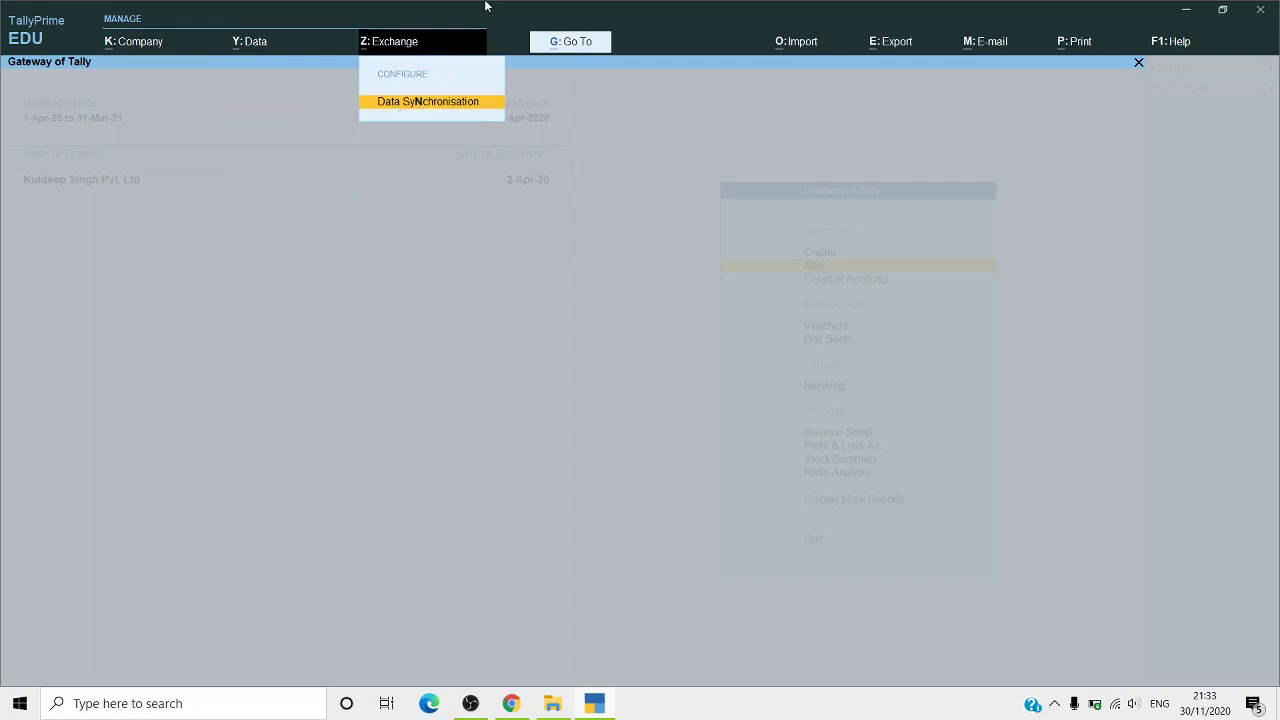
{"action": "left_click", "coordinate": [578, 181]}
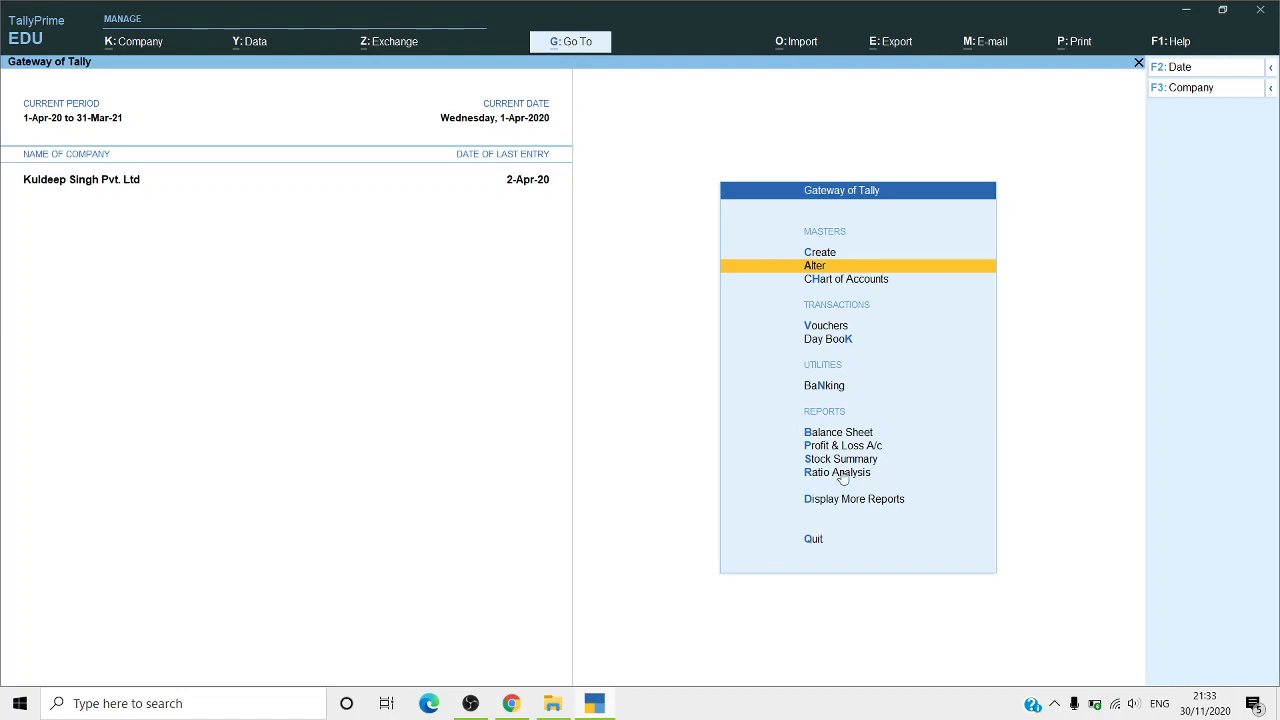
{"action": "key", "text": "Down"}
{"action": "key", "text": "Down"}
{"action": "key", "text": "Down"}
{"action": "key", "text": "Down"}
{"action": "key", "text": "Down"}
{"action": "key", "text": "Down"}
{"action": "key", "text": "Down"}
{"action": "key", "text": "Down"}
{"action": "key", "text": "Down"}
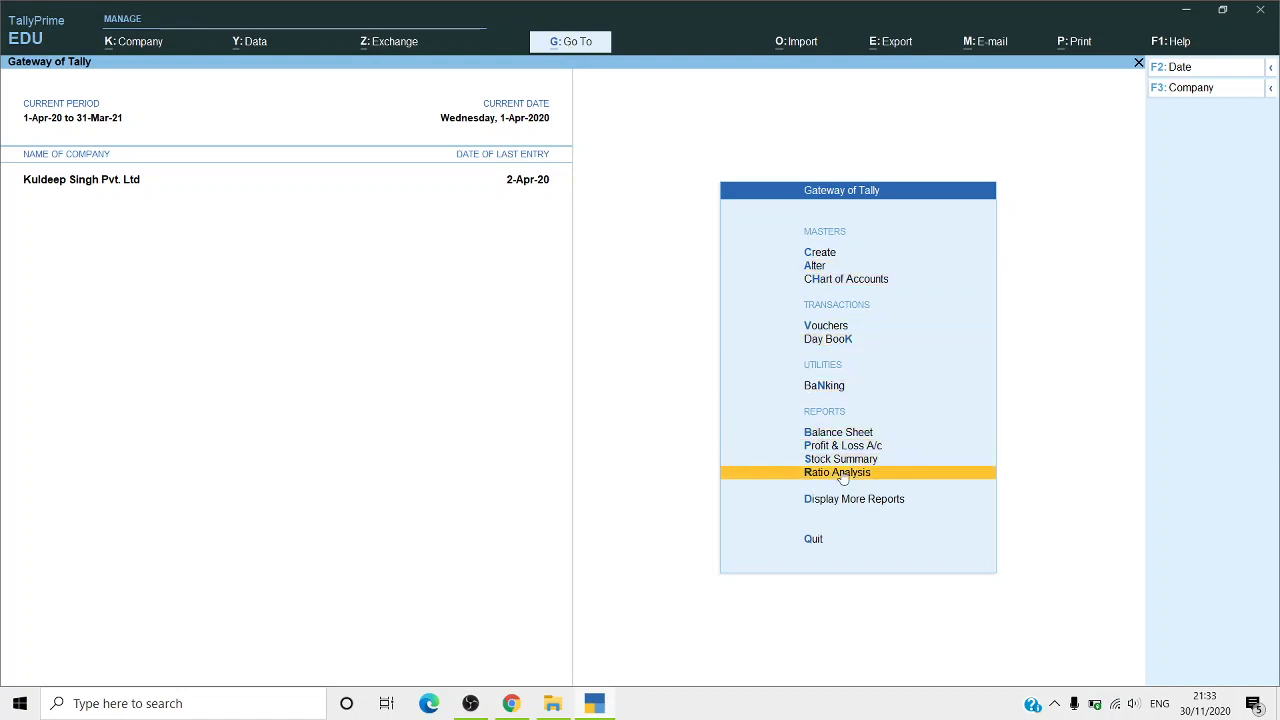
{"action": "key", "text": "Return"}
{"action": "key", "text": "Down"}
{"action": "key", "text": "Down"}
{"action": "key", "text": "Down"}
{"action": "key", "text": "Down"}
{"action": "key", "text": "Down"}
{"action": "key", "text": "Down"}
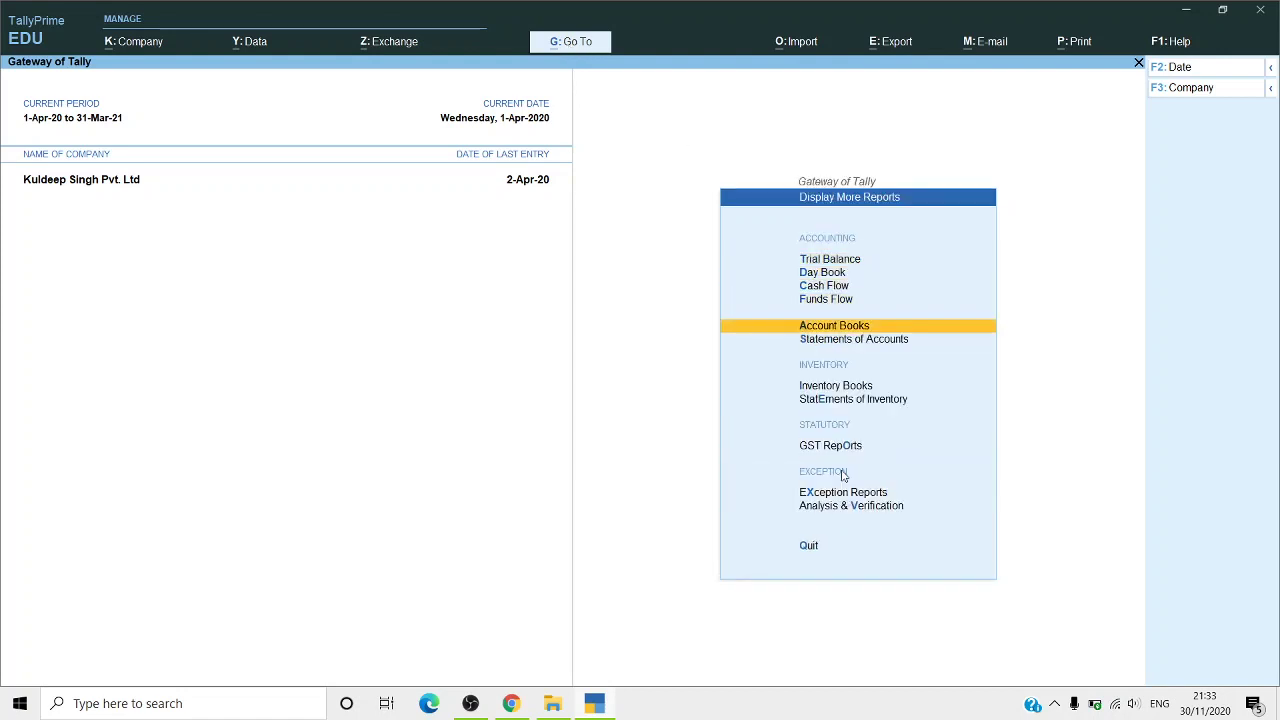
{"action": "key", "text": "Down"}
{"action": "key", "text": "Down"}
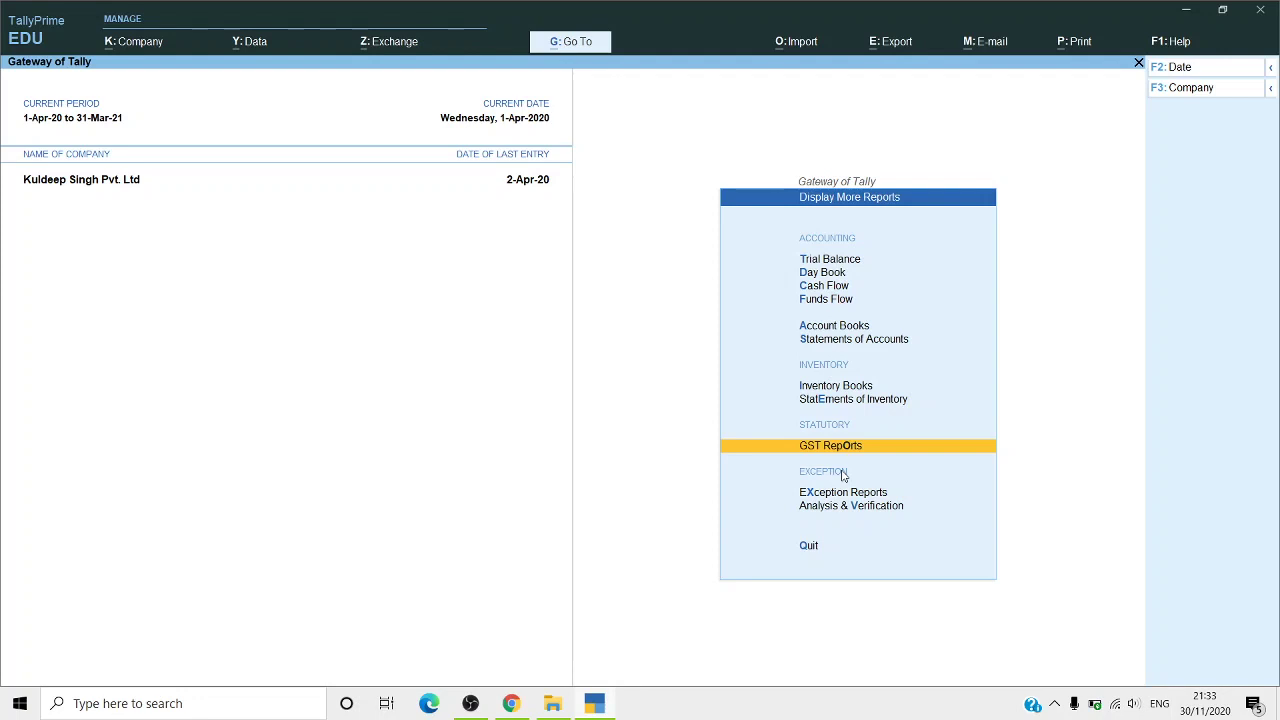
{"action": "key", "text": "Escape"}
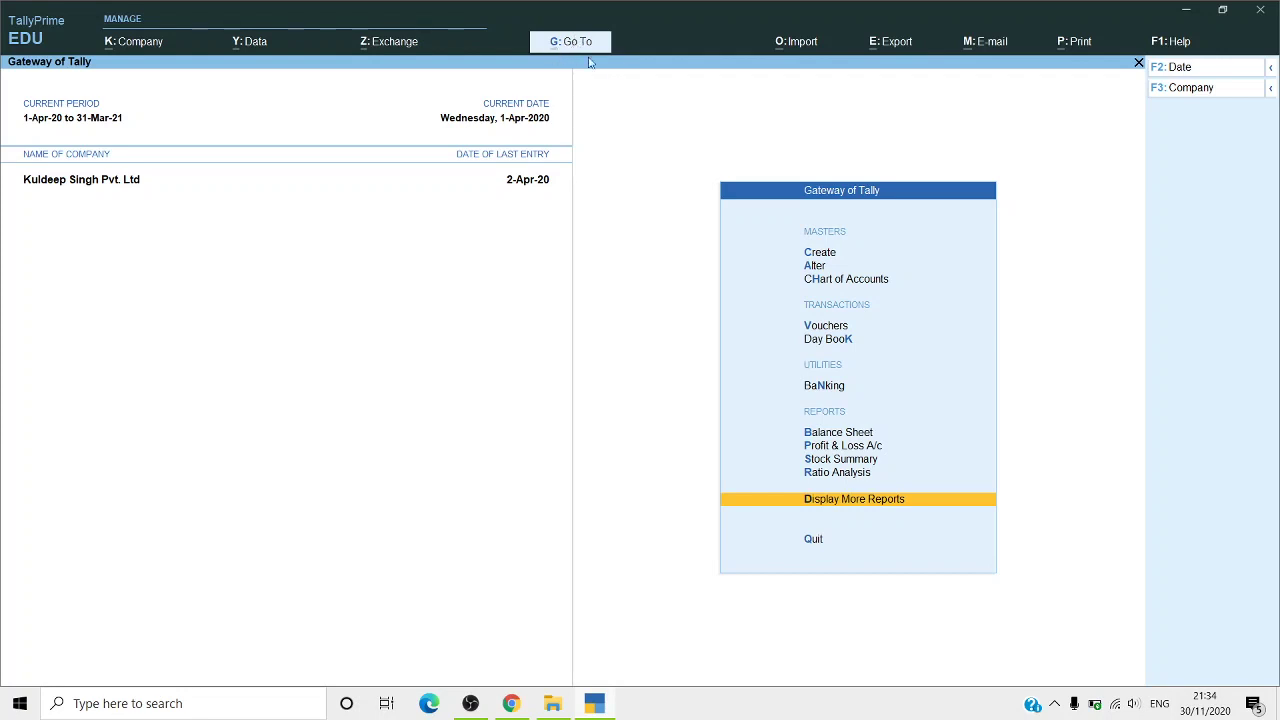
{"action": "key", "text": "alt"}
{"action": "key", "text": "alt+g"}
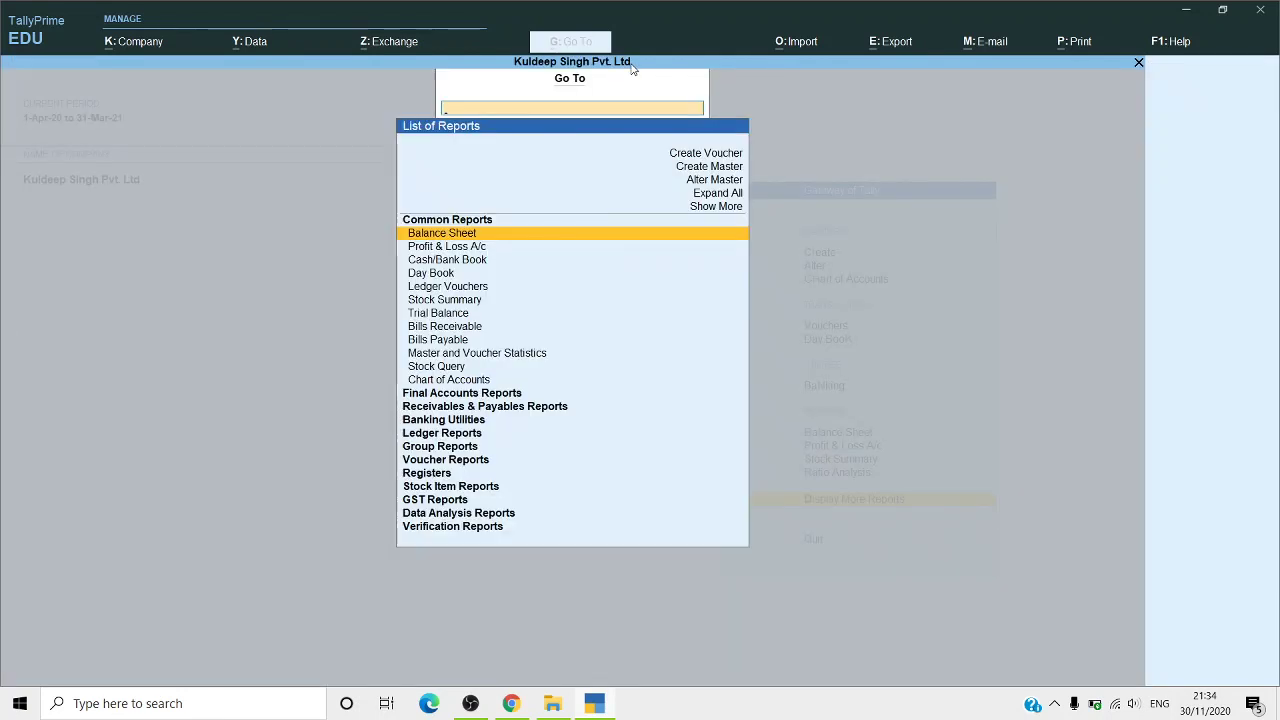
{"action": "key", "text": "Down"}
{"action": "key", "text": "Down"}
{"action": "key", "text": "Down"}
{"action": "key", "text": "Down"}
{"action": "key", "text": "Down"}
{"action": "key", "text": "Down"}
{"action": "key", "text": "Down"}
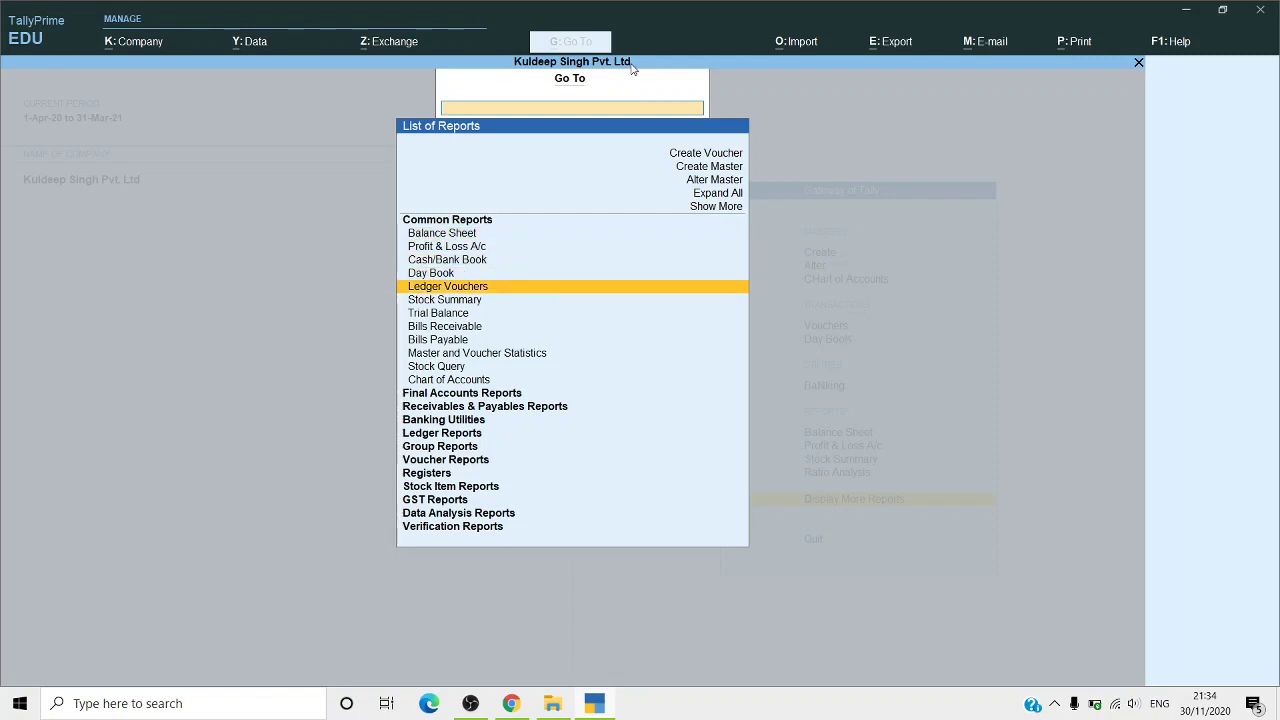
{"action": "key", "text": "Down"}
{"action": "key", "text": "Down"}
{"action": "key", "text": "Down"}
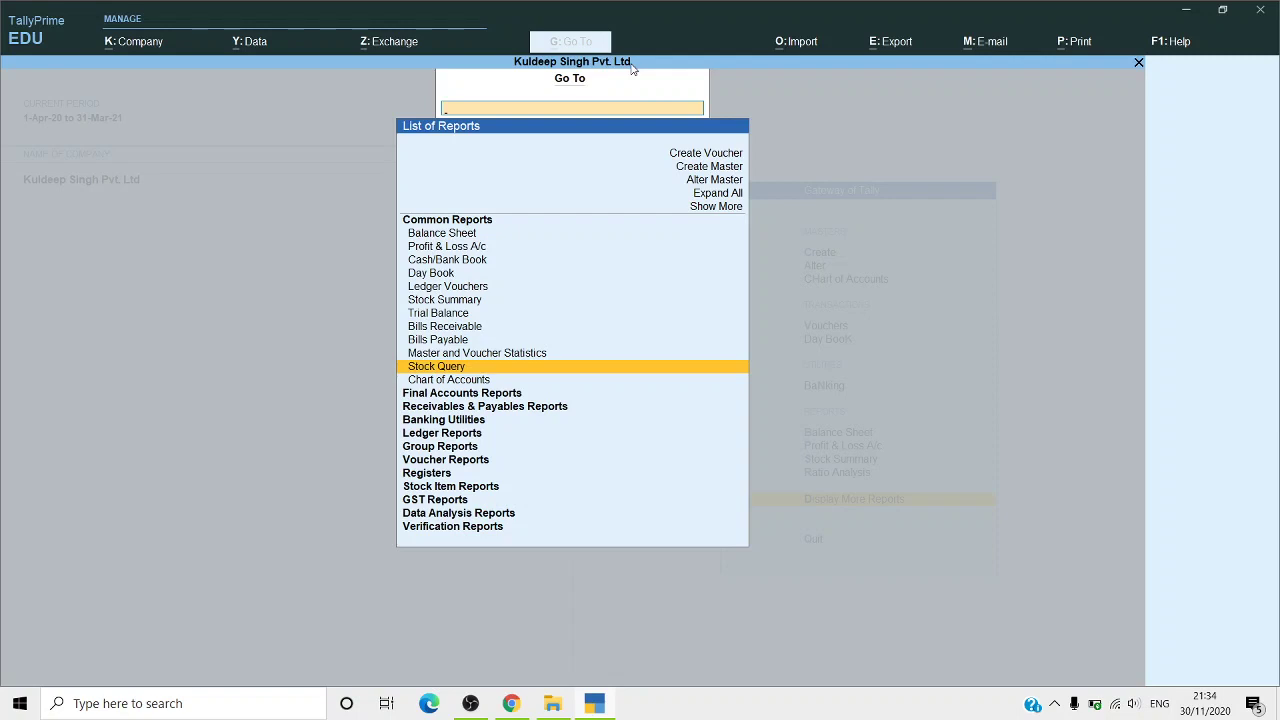
{"action": "key", "text": "Up"}
{"action": "key", "text": "Up"}
{"action": "key", "text": "Up"}
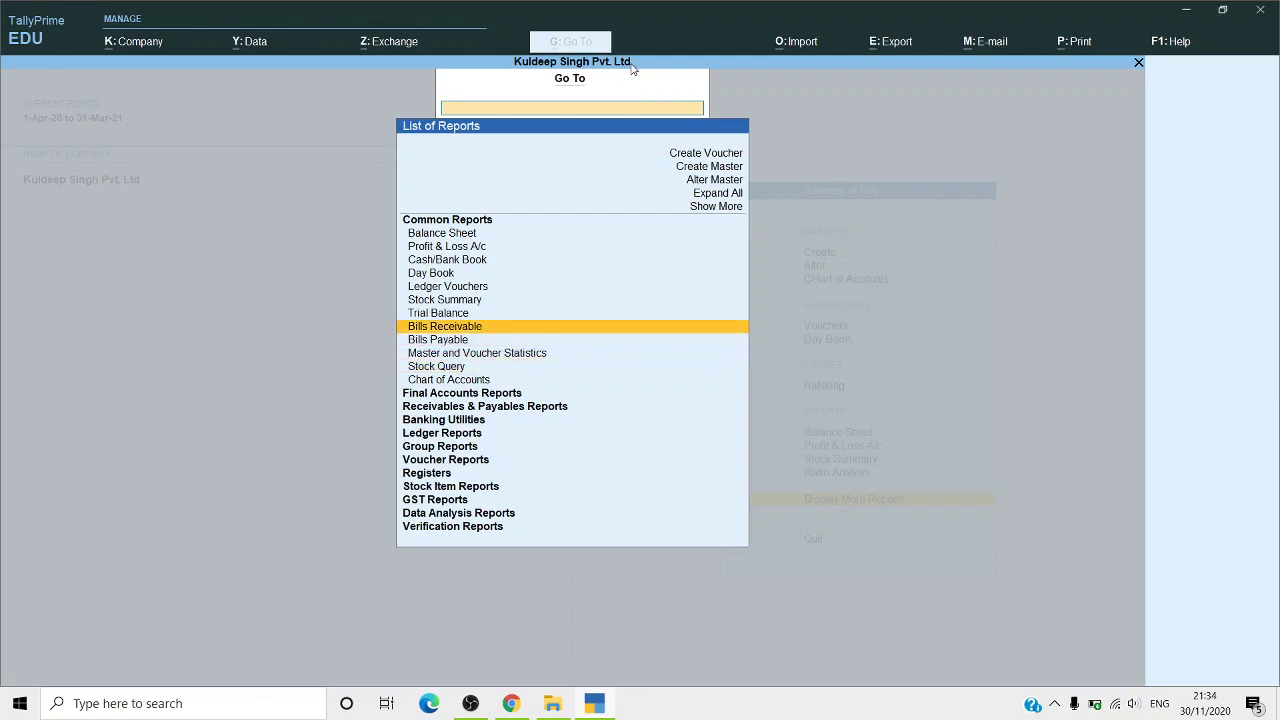
{"action": "key", "text": "Up"}
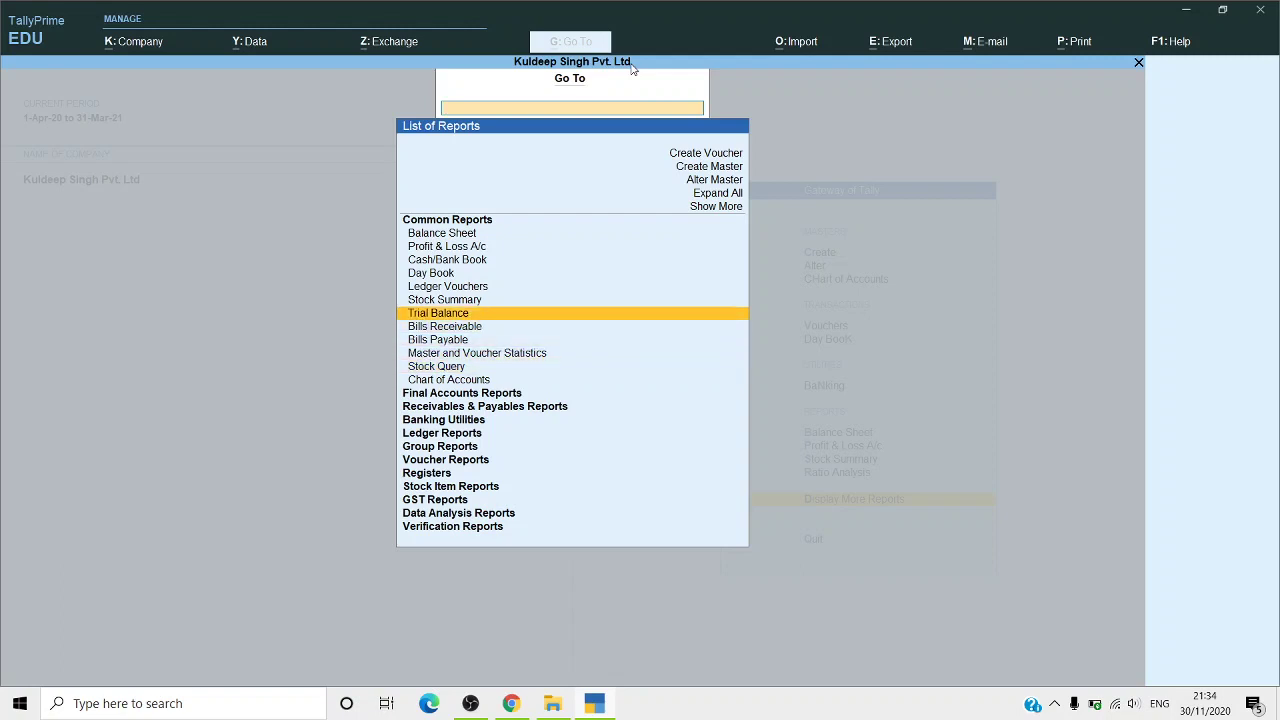
{"action": "key", "text": "Down"}
{"action": "key", "text": "Down"}
{"action": "key", "text": "Down"}
{"action": "key", "text": "Down"}
{"action": "key", "text": "Down"}
{"action": "key", "text": "Down"}
{"action": "key", "text": "Down"}
{"action": "key", "text": "Down"}
{"action": "key", "text": "Down"}
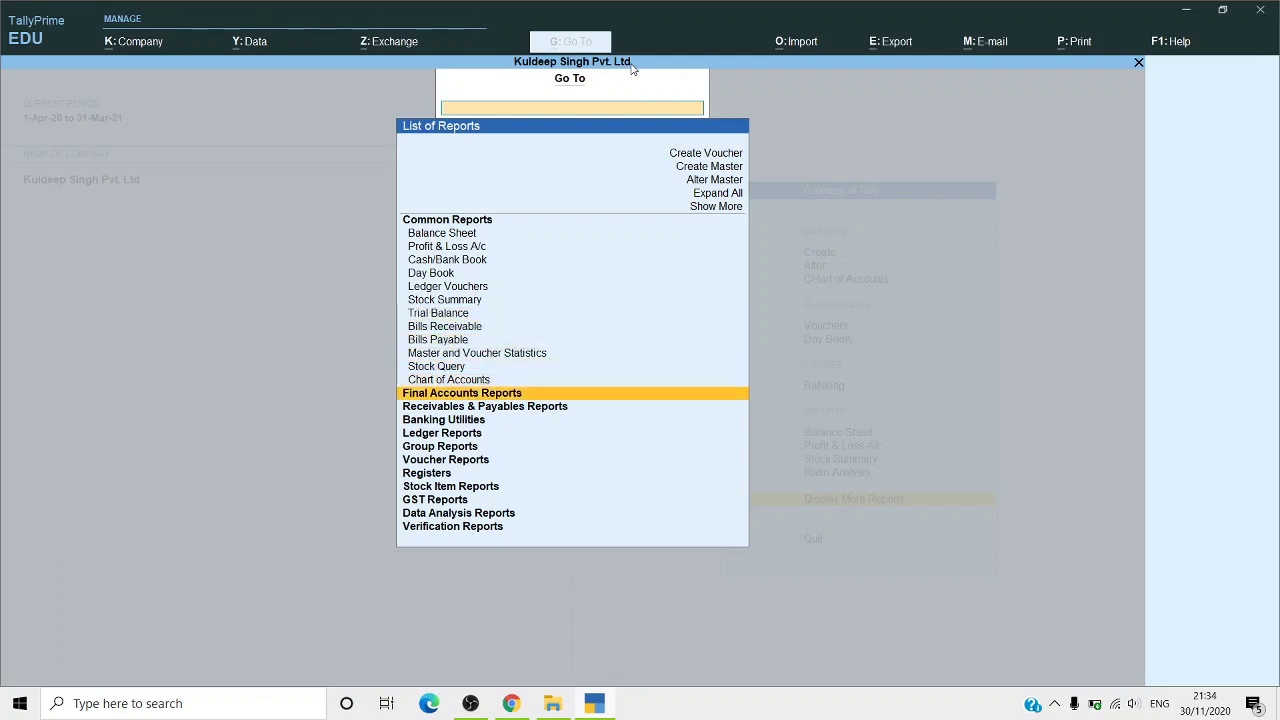
{"action": "key", "text": "Down"}
{"action": "key", "text": "Down"}
{"action": "key", "text": "Down"}
{"action": "key", "text": "Down"}
{"action": "key", "text": "Down"}
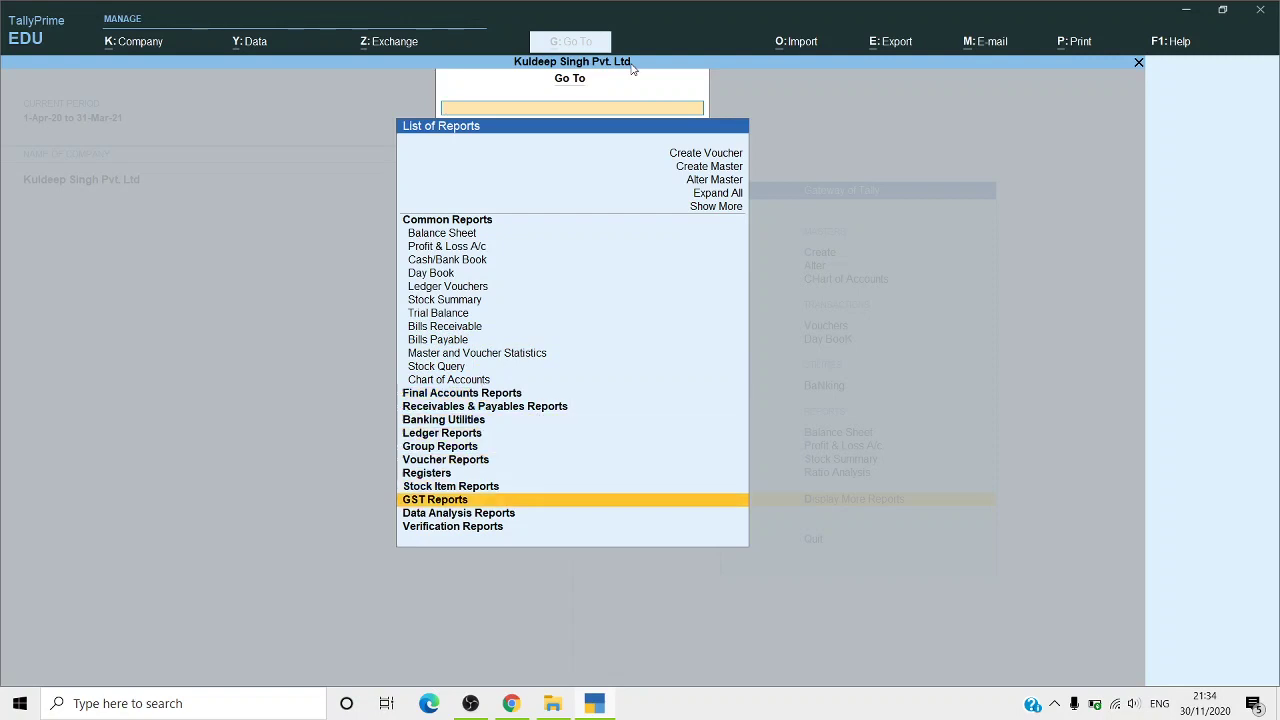
{"action": "key", "text": "Up"}
{"action": "key", "text": "Up"}
{"action": "key", "text": "Up"}
{"action": "key", "text": "Up"}
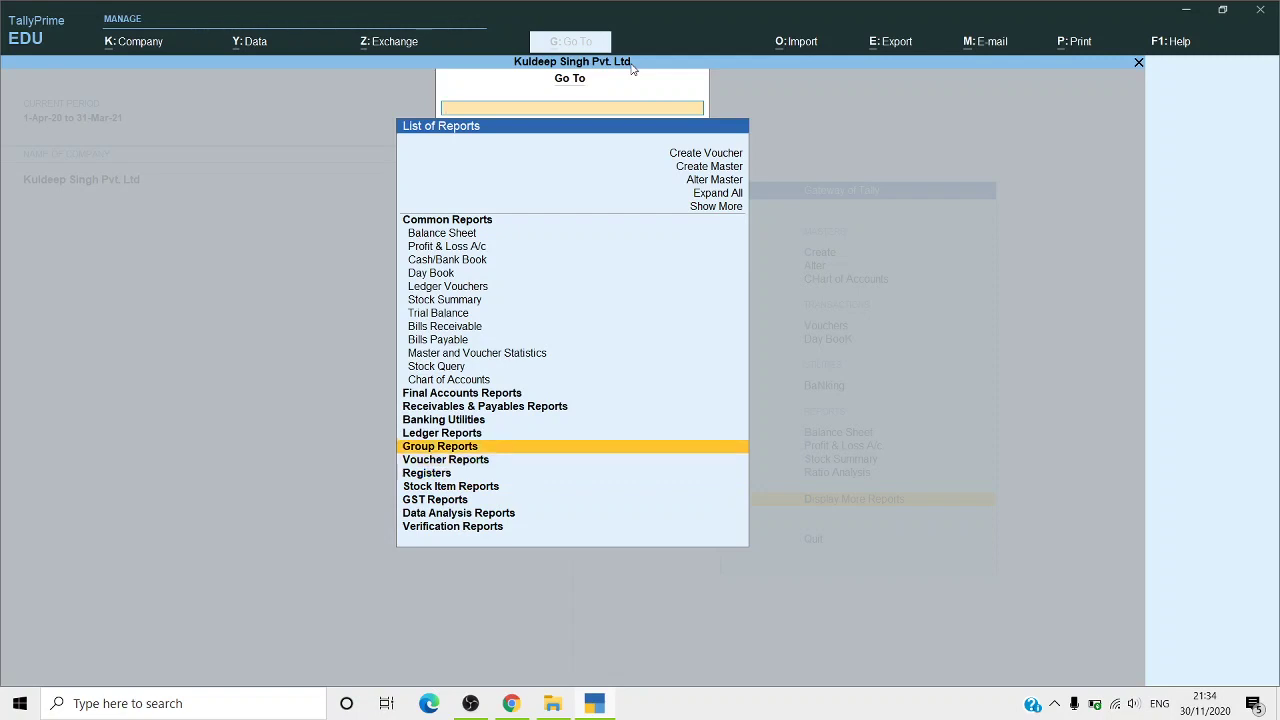
{"action": "key", "text": "Up"}
{"action": "key", "text": "Up"}
{"action": "key", "text": "Up"}
{"action": "key", "text": "Up"}
{"action": "key", "text": "Up"}
{"action": "key", "text": "Up"}
{"action": "key", "text": "Up"}
{"action": "key", "text": "Up"}
{"action": "key", "text": "Up"}
{"action": "key", "text": "Up"}
{"action": "key", "text": "Up"}
{"action": "key", "text": "Up"}
{"action": "key", "text": "Up"}
{"action": "key", "text": "Up"}
{"action": "key", "text": "Up"}
{"action": "key", "text": "Up"}
{"action": "key", "text": "Up"}
{"action": "key", "text": "Up"}
{"action": "key", "text": "Up"}
{"action": "key", "text": "Up"}
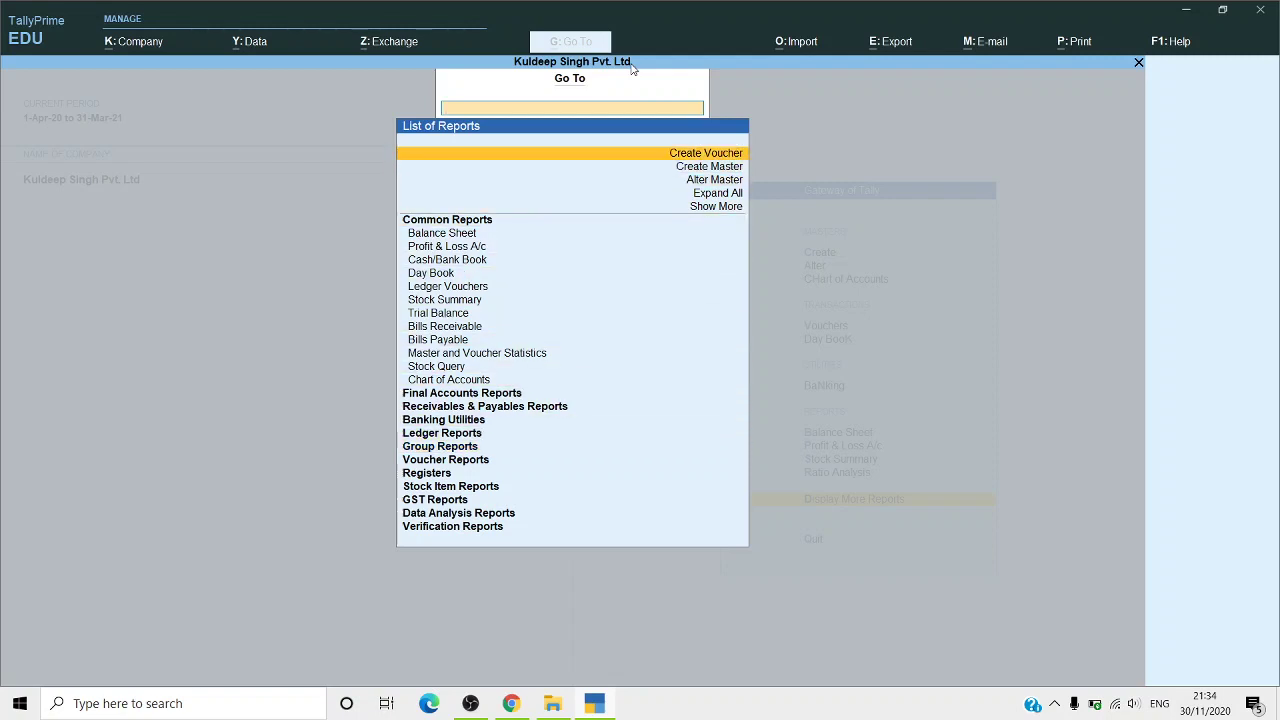
{"action": "key", "text": "Escape"}
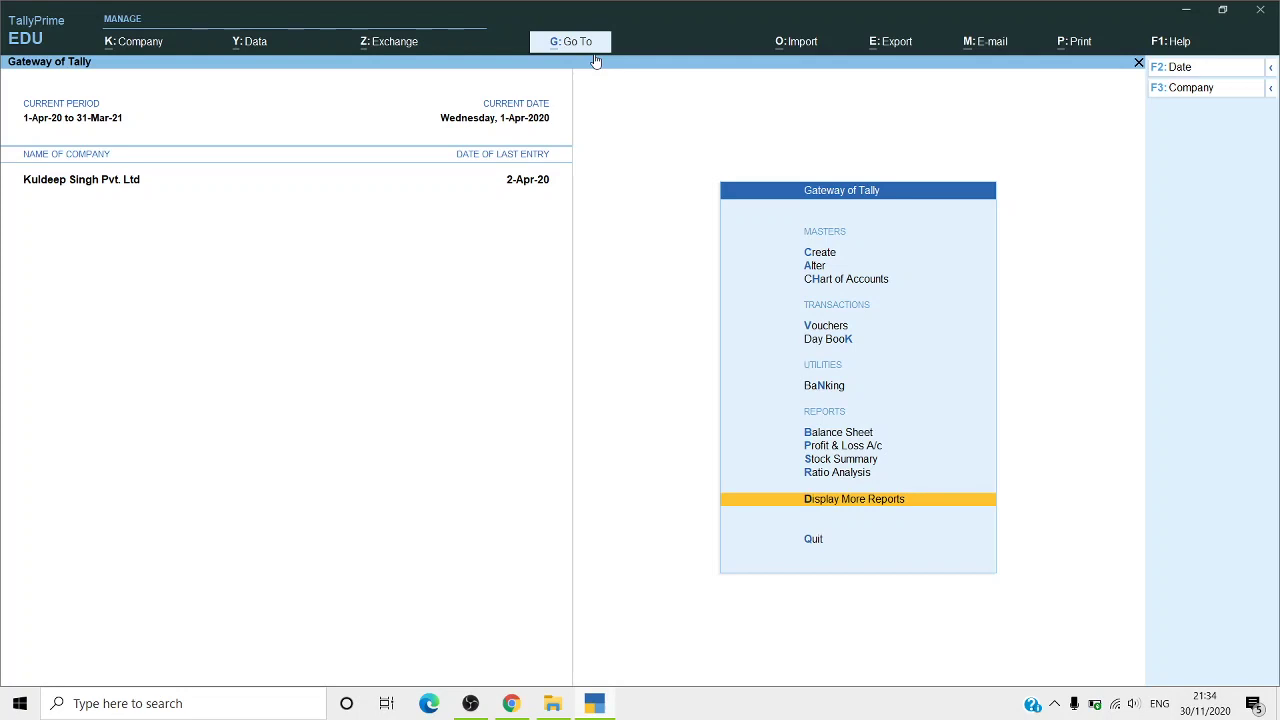
{"action": "key", "text": "Up"}
{"action": "key", "text": "Up"}
{"action": "key", "text": "Up"}
{"action": "key", "text": "Up"}
{"action": "key", "text": "Up"}
{"action": "key", "text": "Up"}
{"action": "key", "text": "Up"}
{"action": "key", "text": "Up"}
{"action": "key", "text": "Up"}
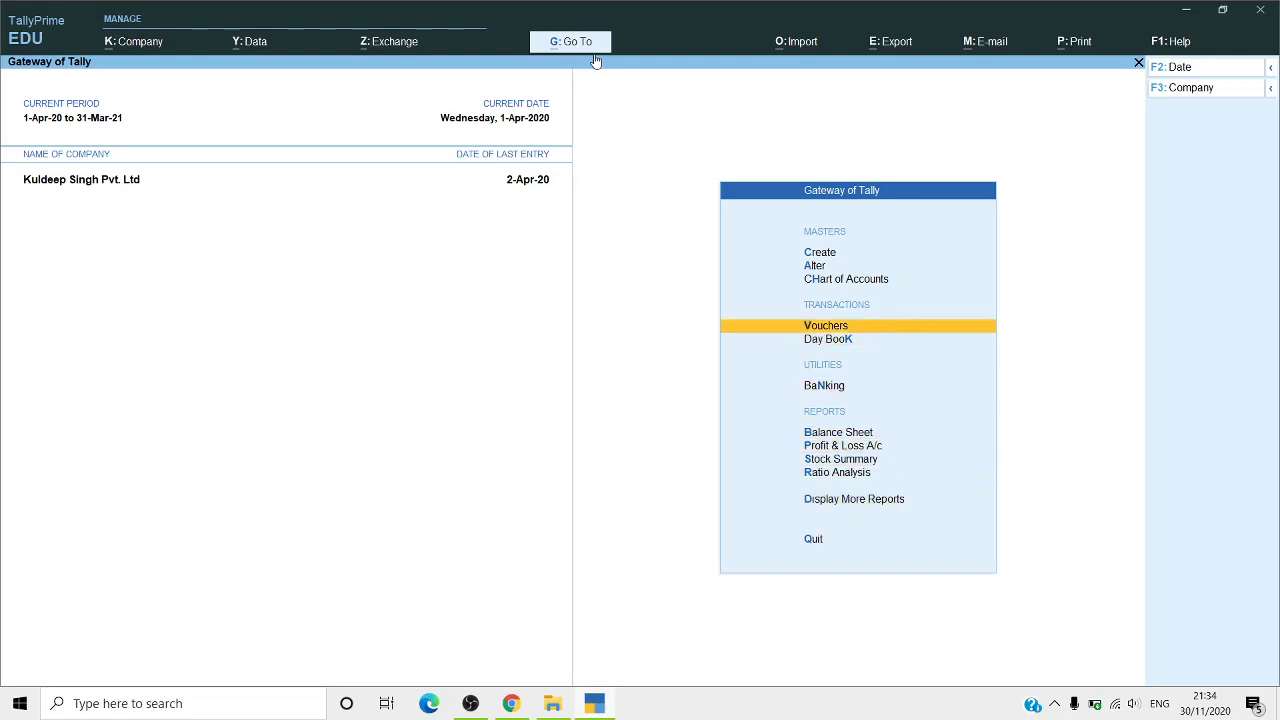
{"action": "key", "text": "Up"}
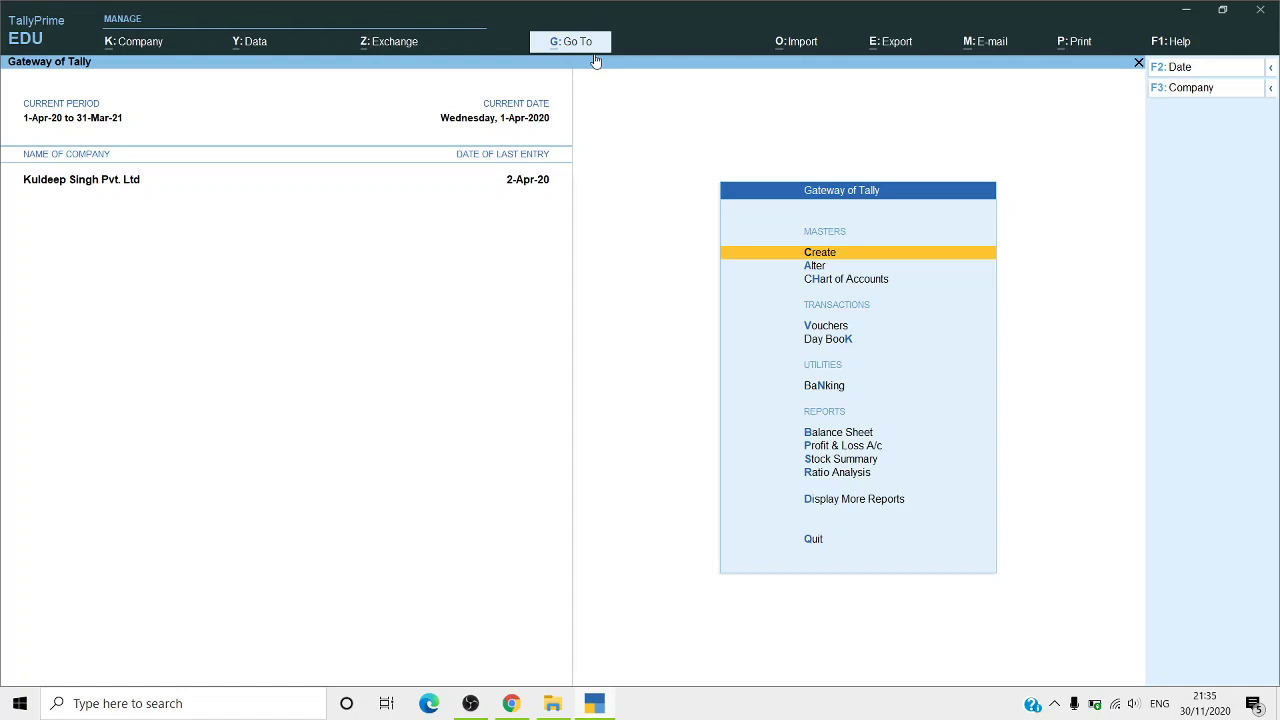
{"action": "key", "text": "Down"}
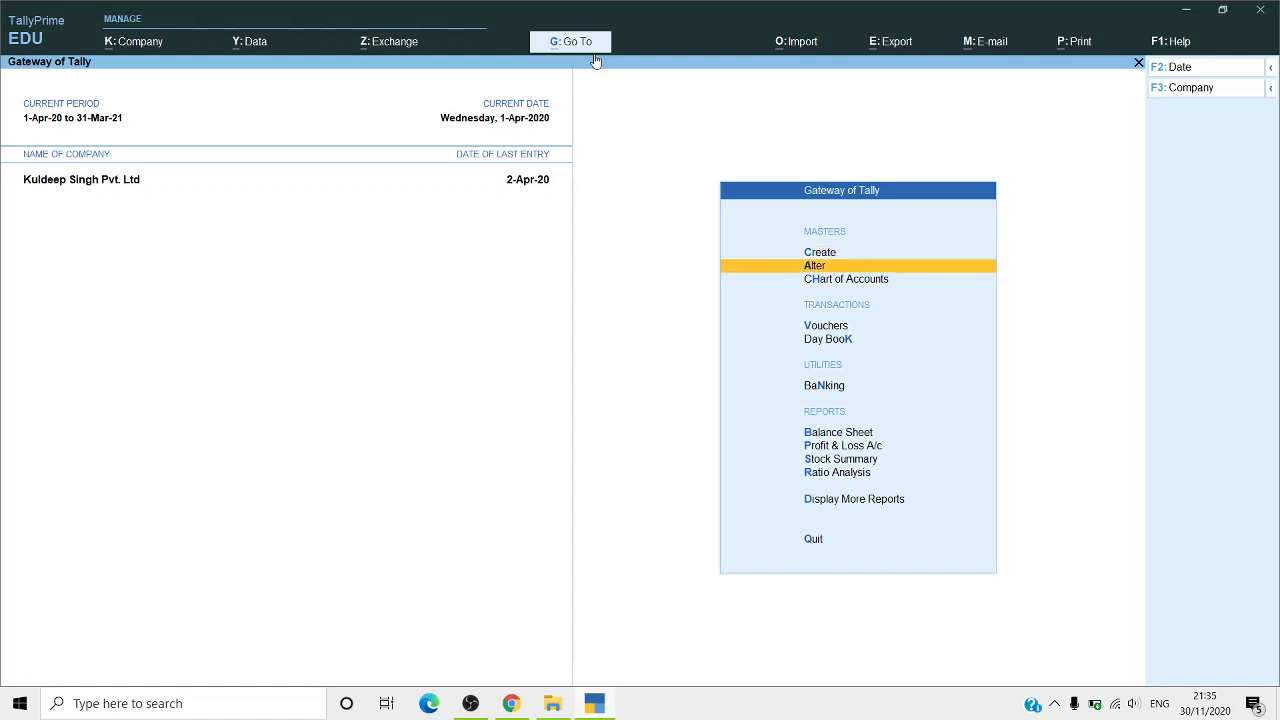
{"action": "key", "text": "Up"}
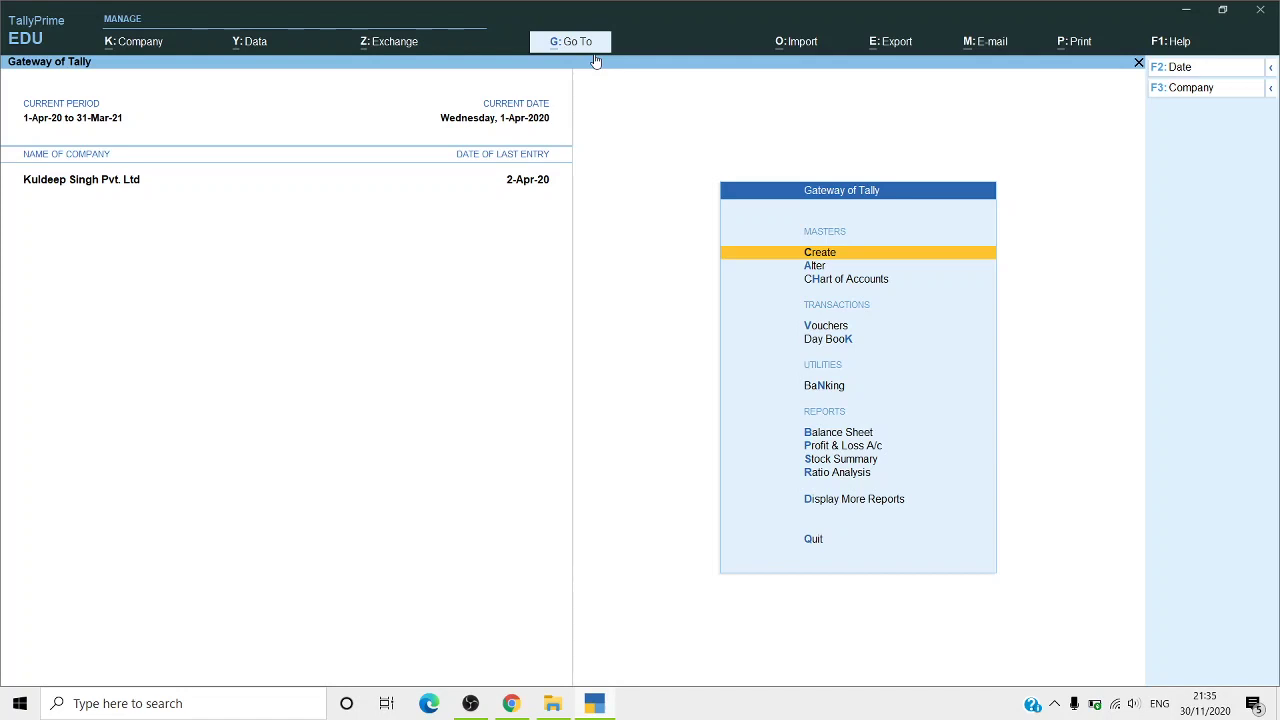
{"action": "key", "text": "Down"}
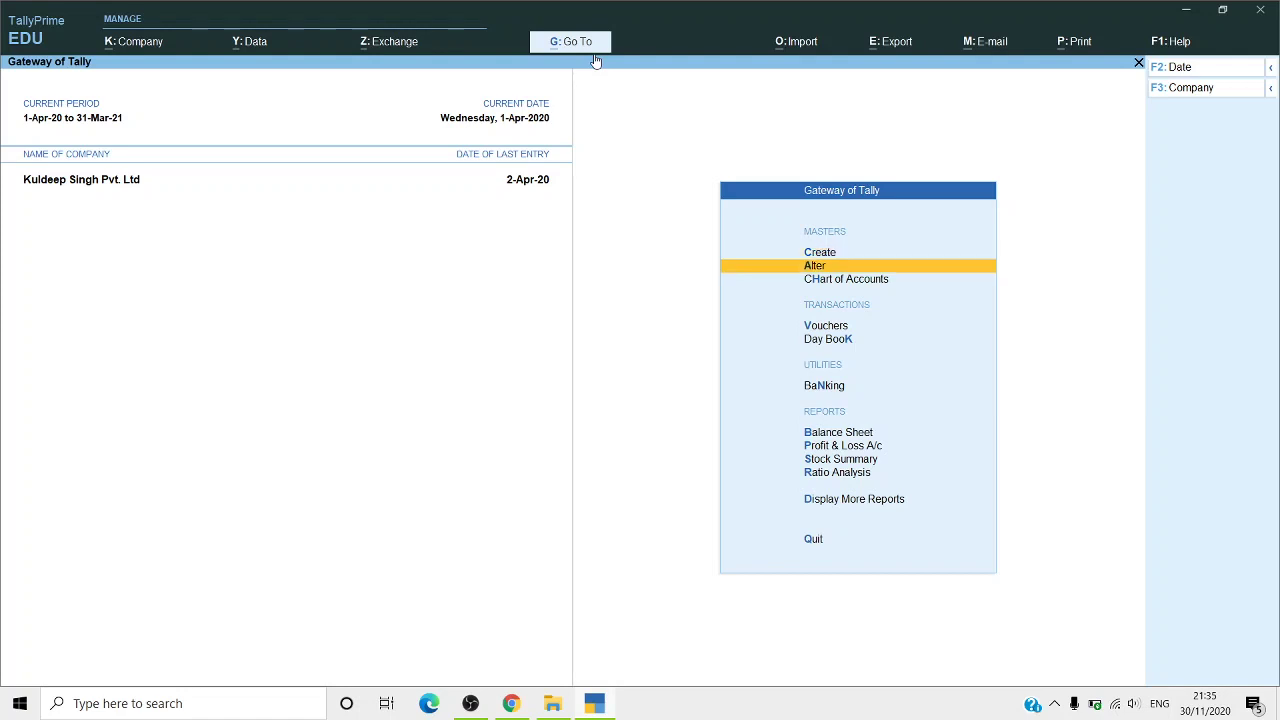
{"action": "key", "text": "Up"}
{"action": "key", "text": "Return"}
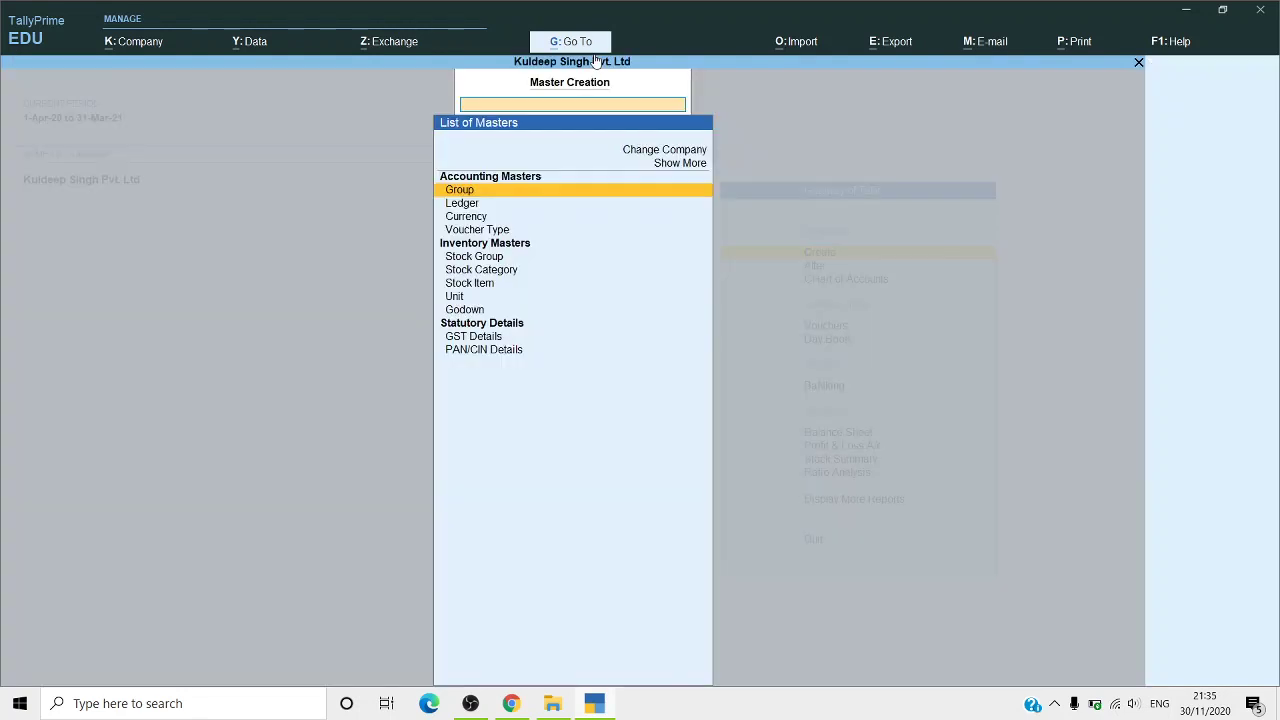
{"action": "key", "text": "Down"}
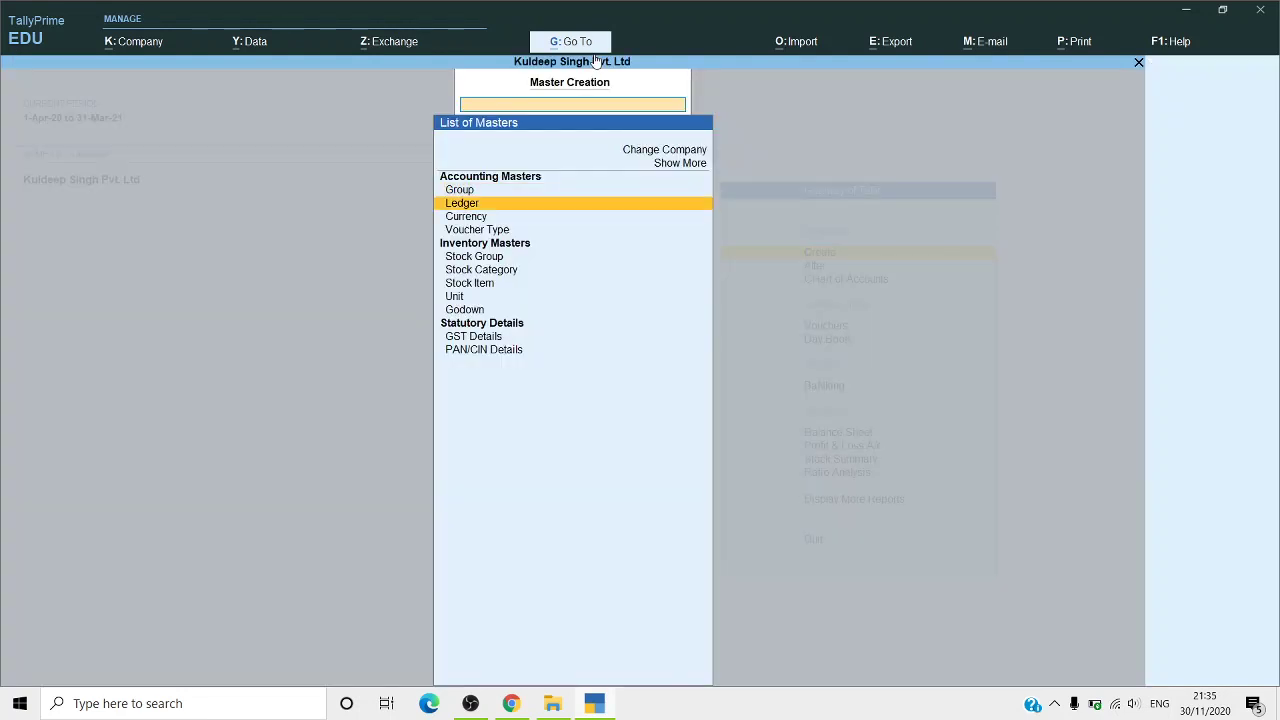
{"action": "key", "text": "Down"}
{"action": "key", "text": "Up"}
{"action": "key", "text": "Up"}
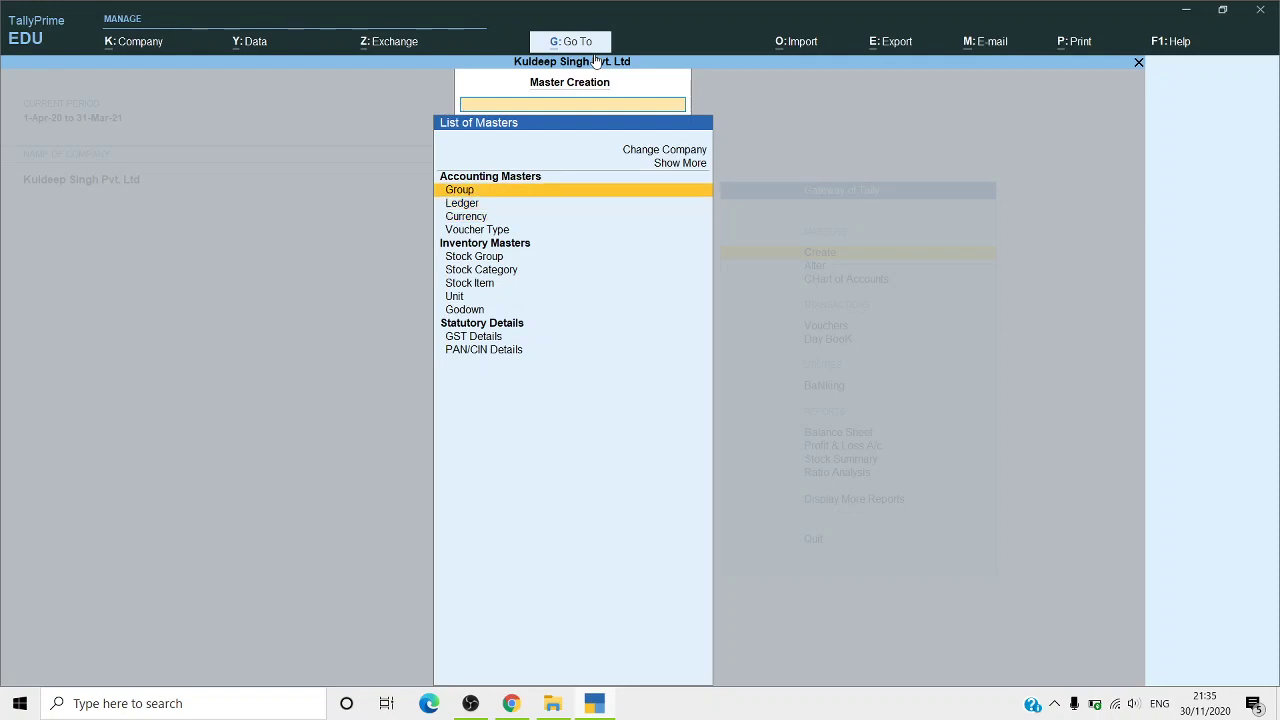
{"action": "key", "text": "Down"}
{"action": "key", "text": "Down"}
{"action": "key", "text": "Down"}
{"action": "key", "text": "Down"}
{"action": "key", "text": "Down"}
{"action": "key", "text": "Down"}
{"action": "key", "text": "Down"}
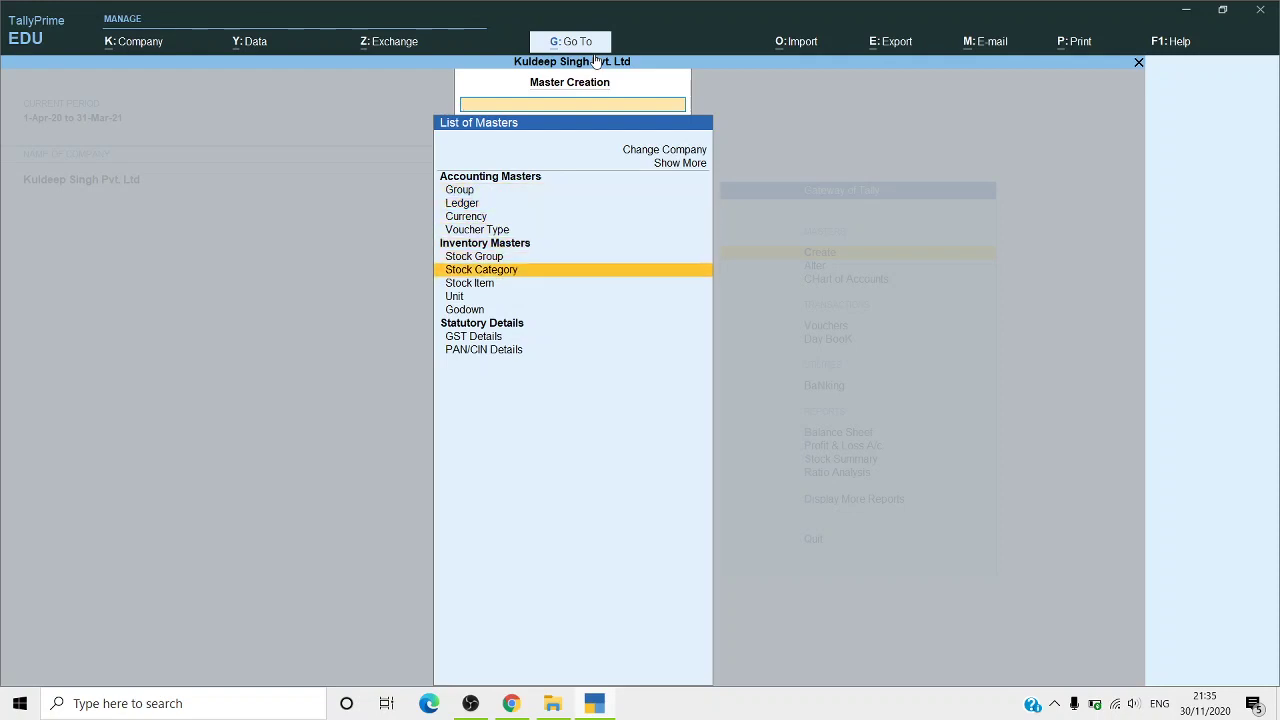
{"action": "key", "text": "Down"}
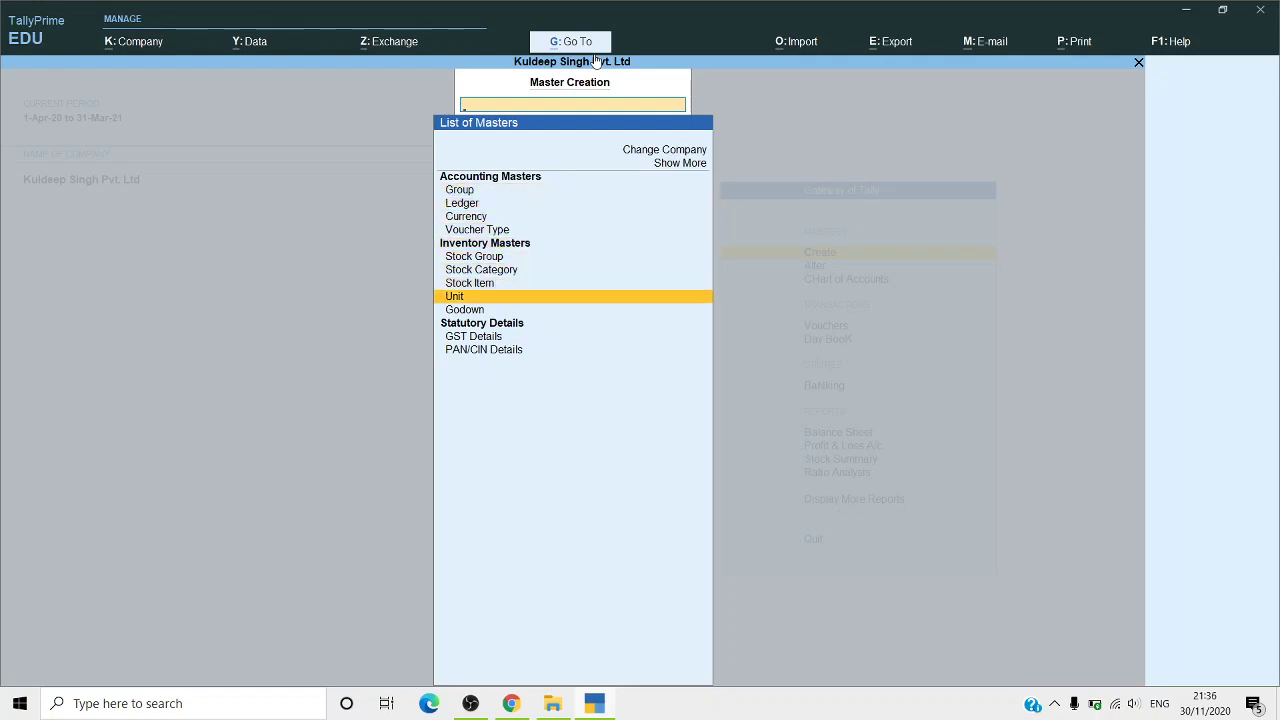
{"action": "key", "text": "Down"}
{"action": "key", "text": "Down"}
{"action": "key", "text": "Down"}
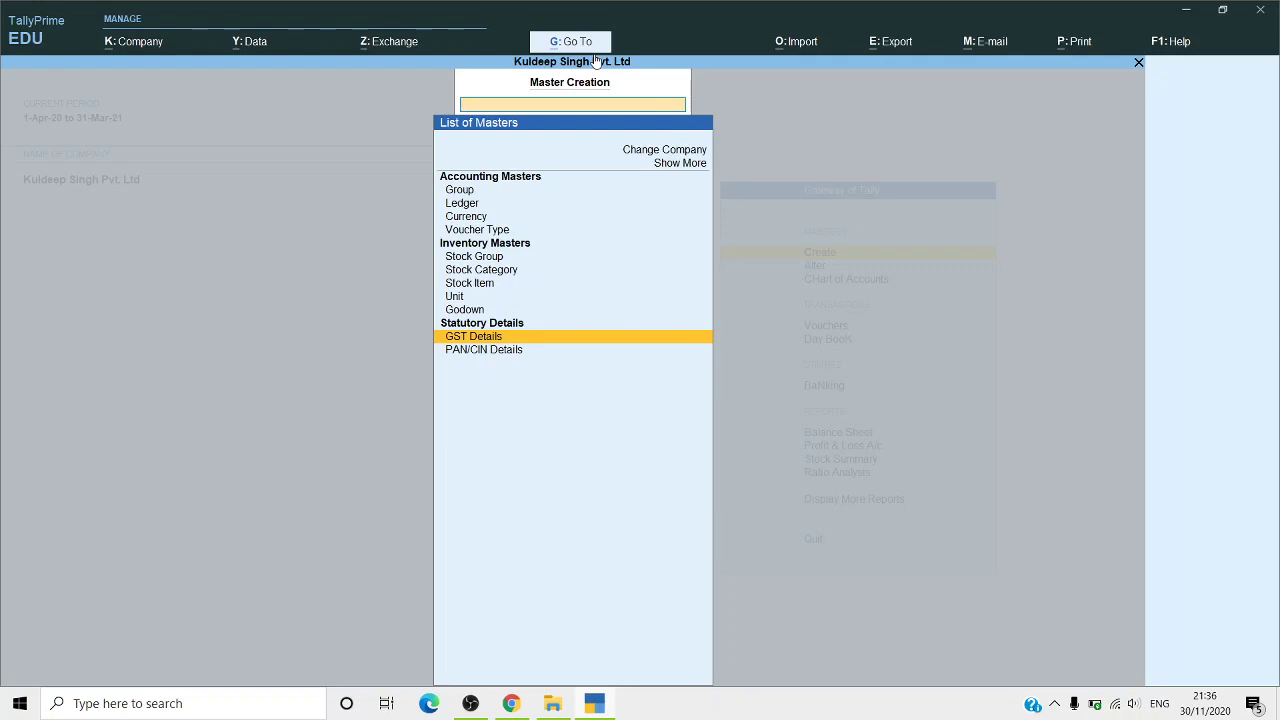
{"action": "key", "text": "Escape"}
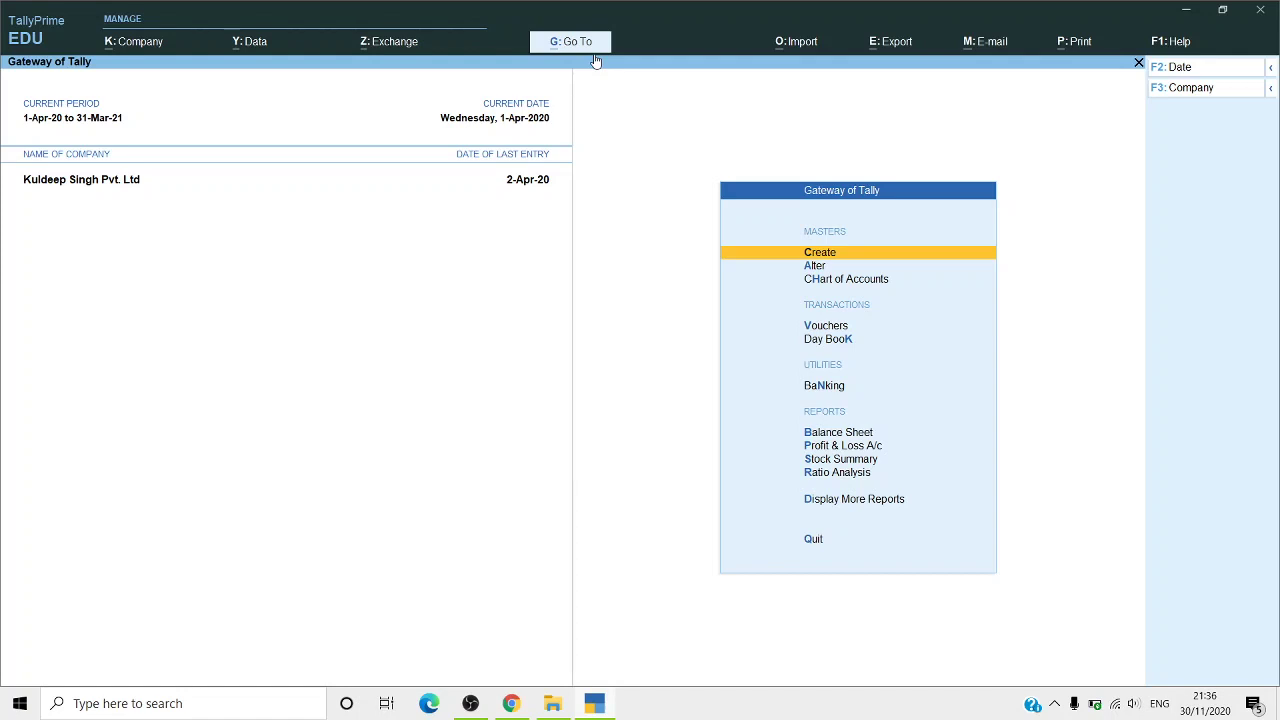
{"action": "key", "text": "Return"}
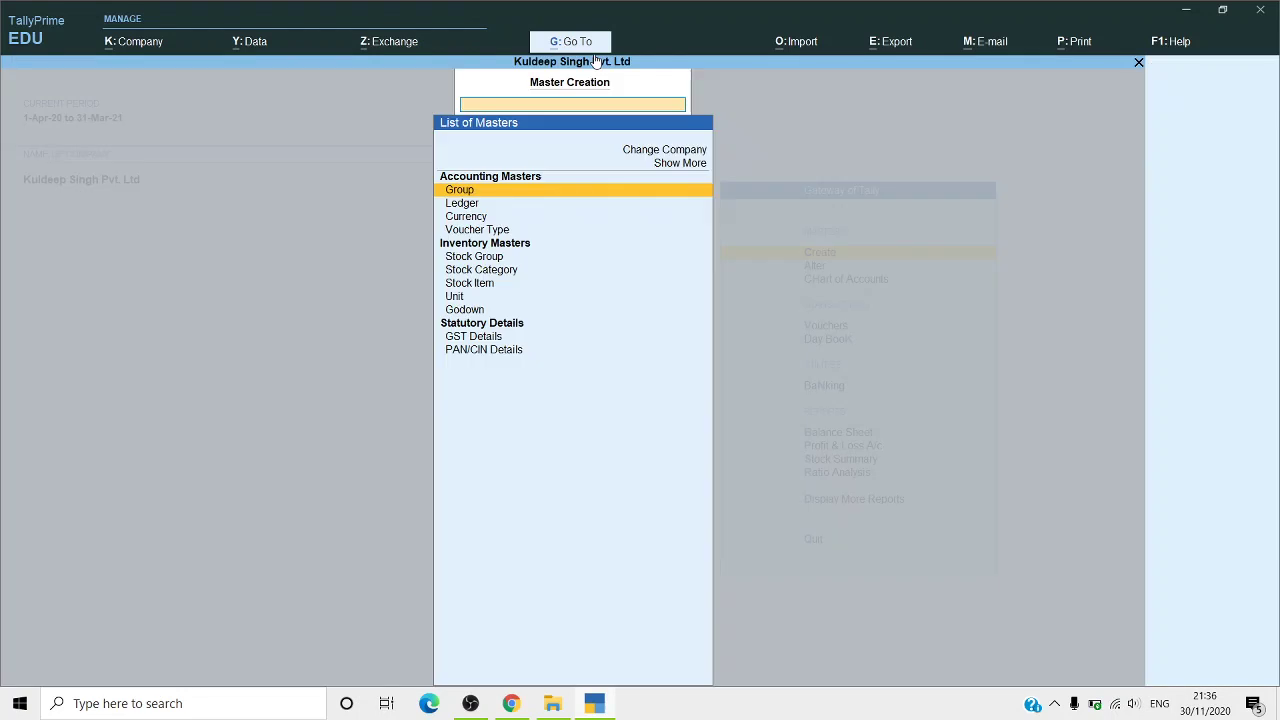
{"action": "key", "text": "Down"}
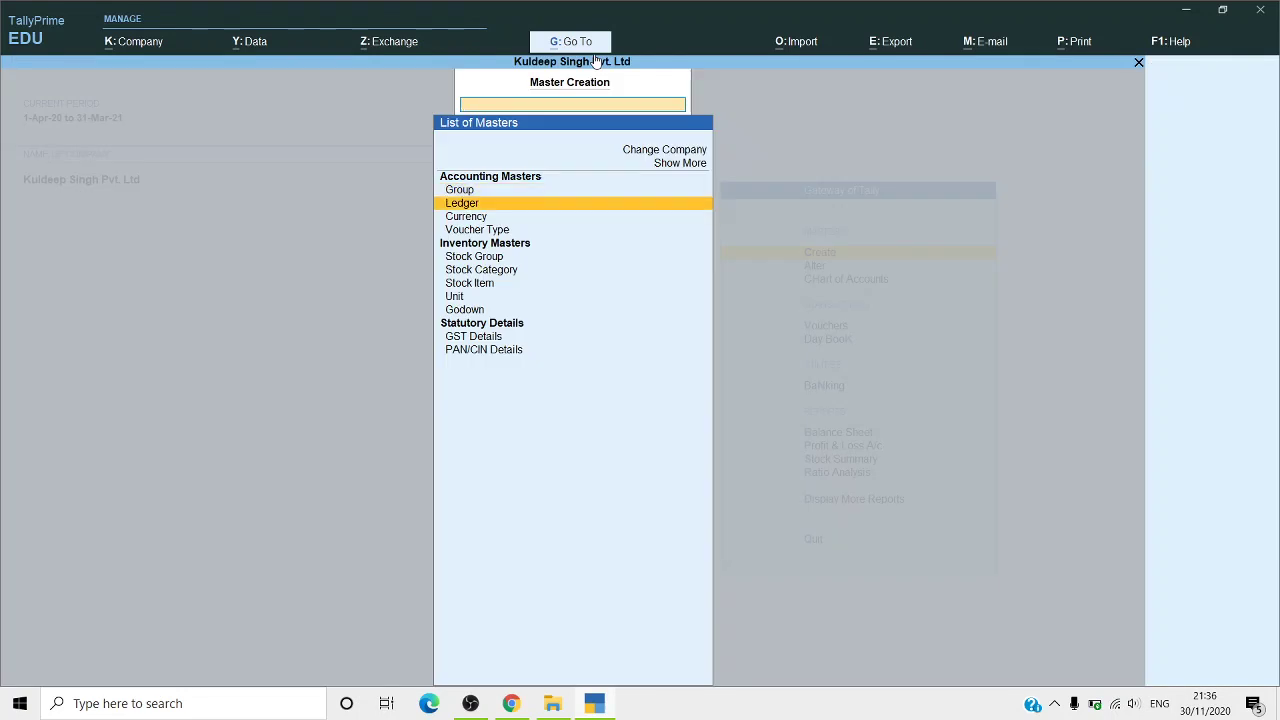
{"action": "key", "text": "Down"}
{"action": "key", "text": "Down"}
{"action": "key", "text": "Down"}
{"action": "key", "text": "Down"}
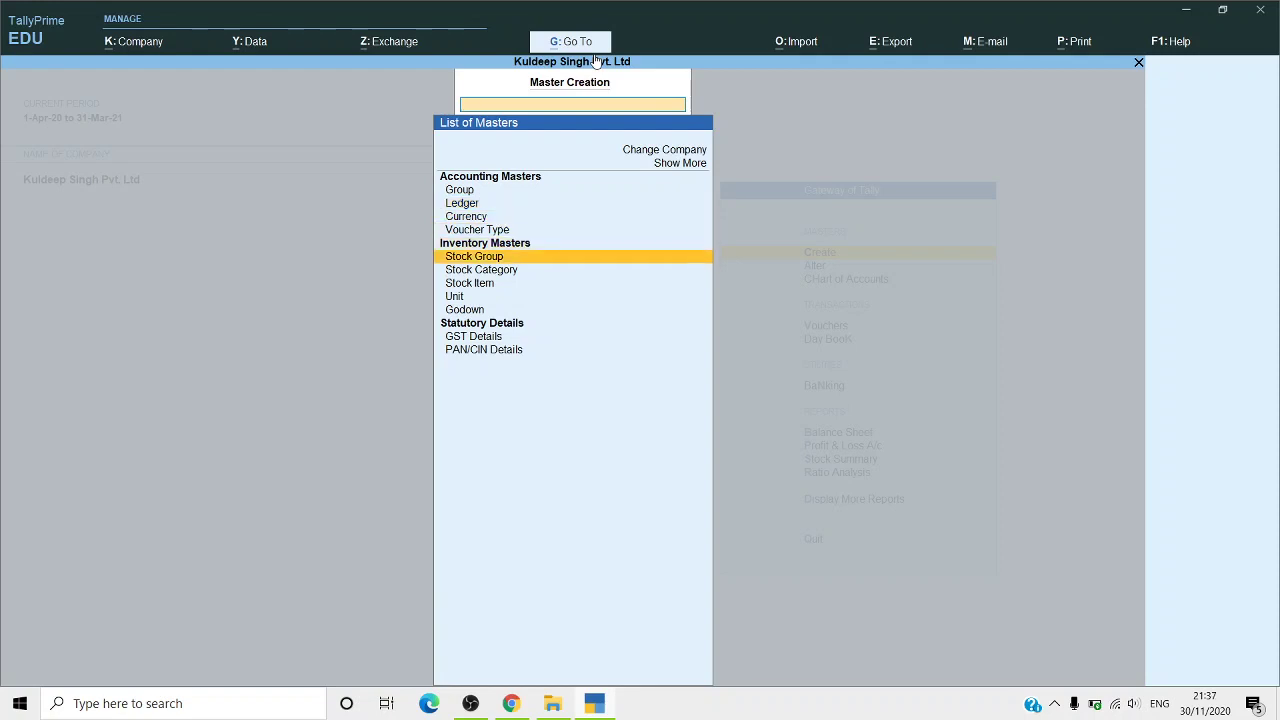
{"action": "key", "text": "Escape"}
{"action": "key", "text": "Down"}
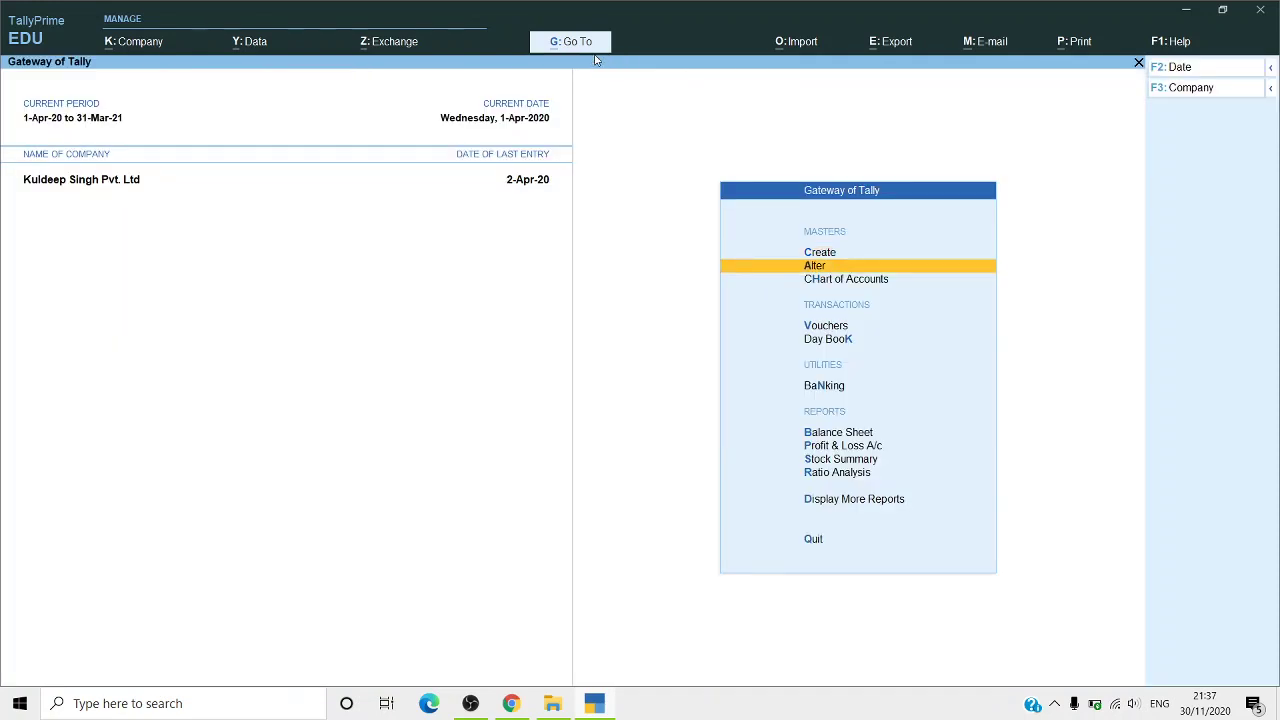
{"action": "key", "text": "Return"}
{"action": "key", "text": "Down"}
{"action": "key", "text": "Down"}
{"action": "key", "text": "Down"}
{"action": "key", "text": "Up"}
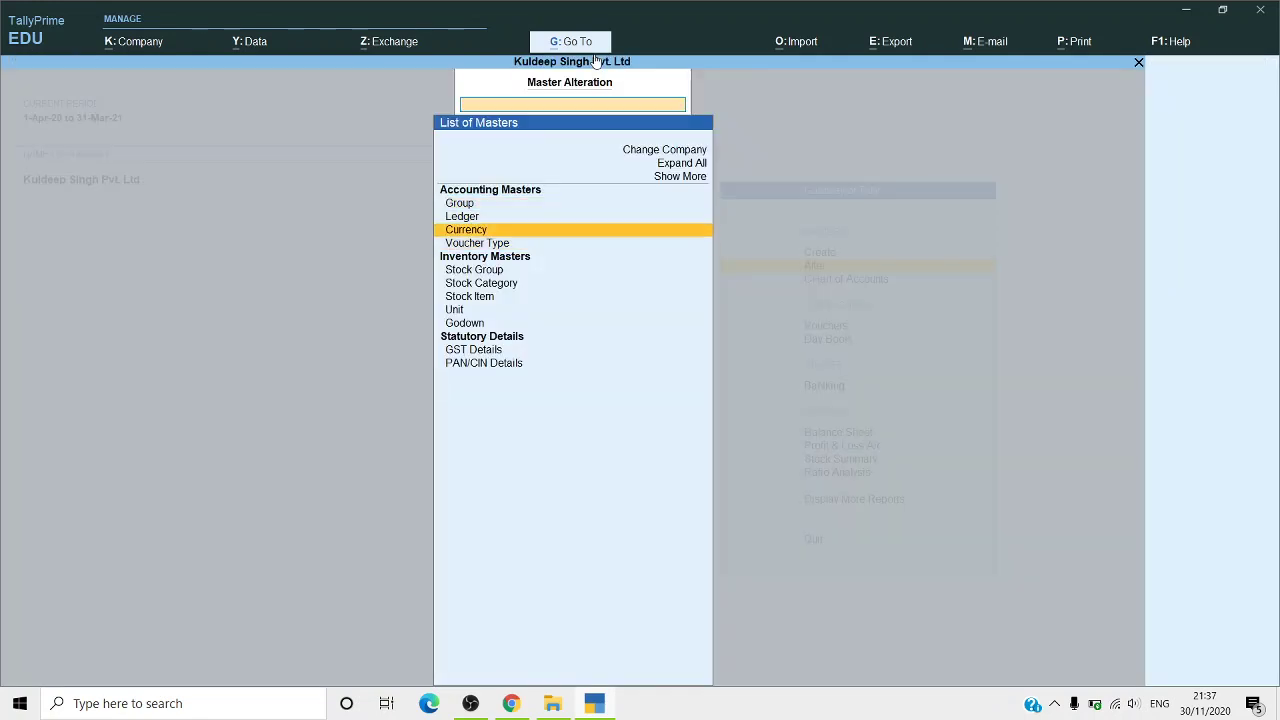
{"action": "key", "text": "Escape"}
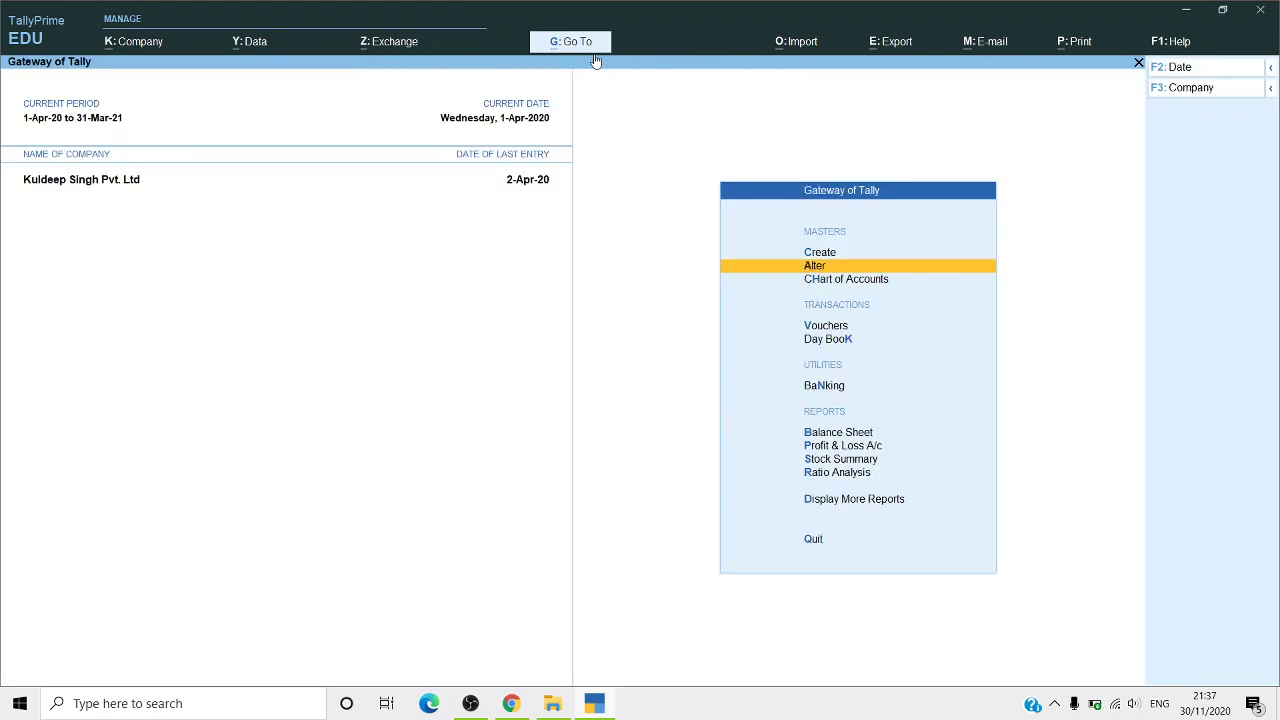
{"action": "key", "text": "Return"}
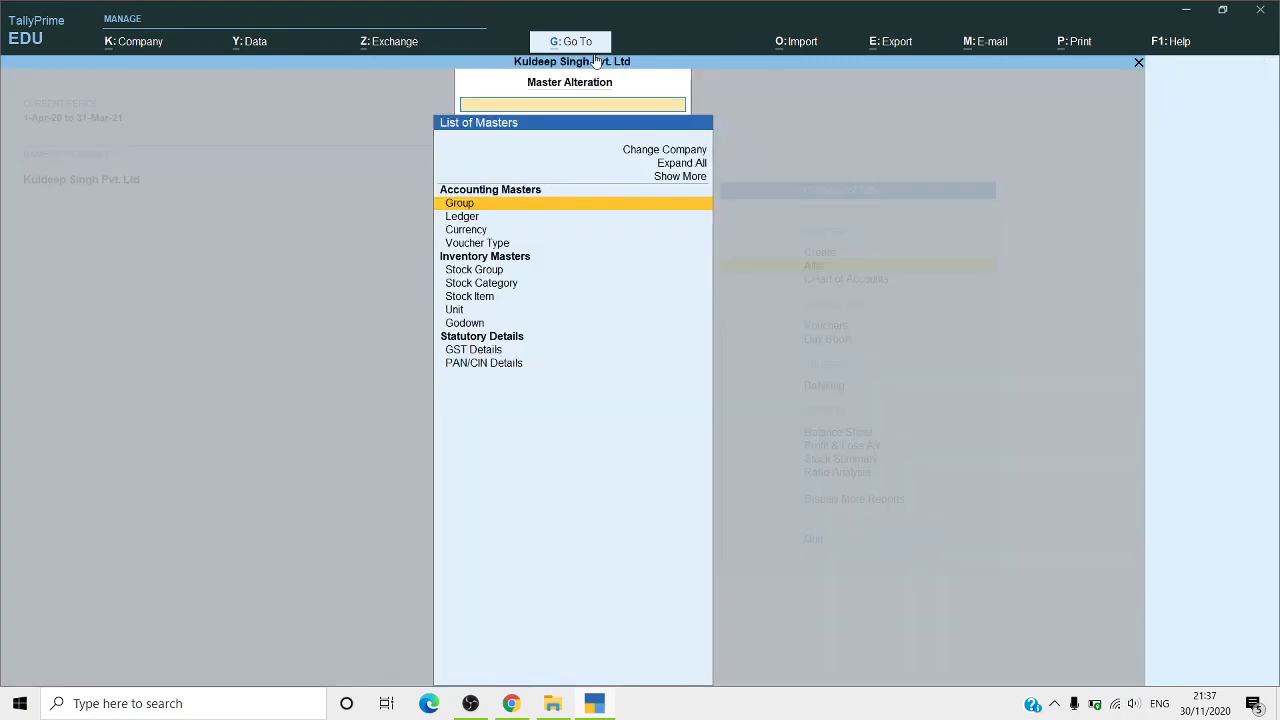
{"action": "key", "text": "Down"}
{"action": "key", "text": "Down"}
{"action": "key", "text": "Up"}
{"action": "key", "text": "Return"}
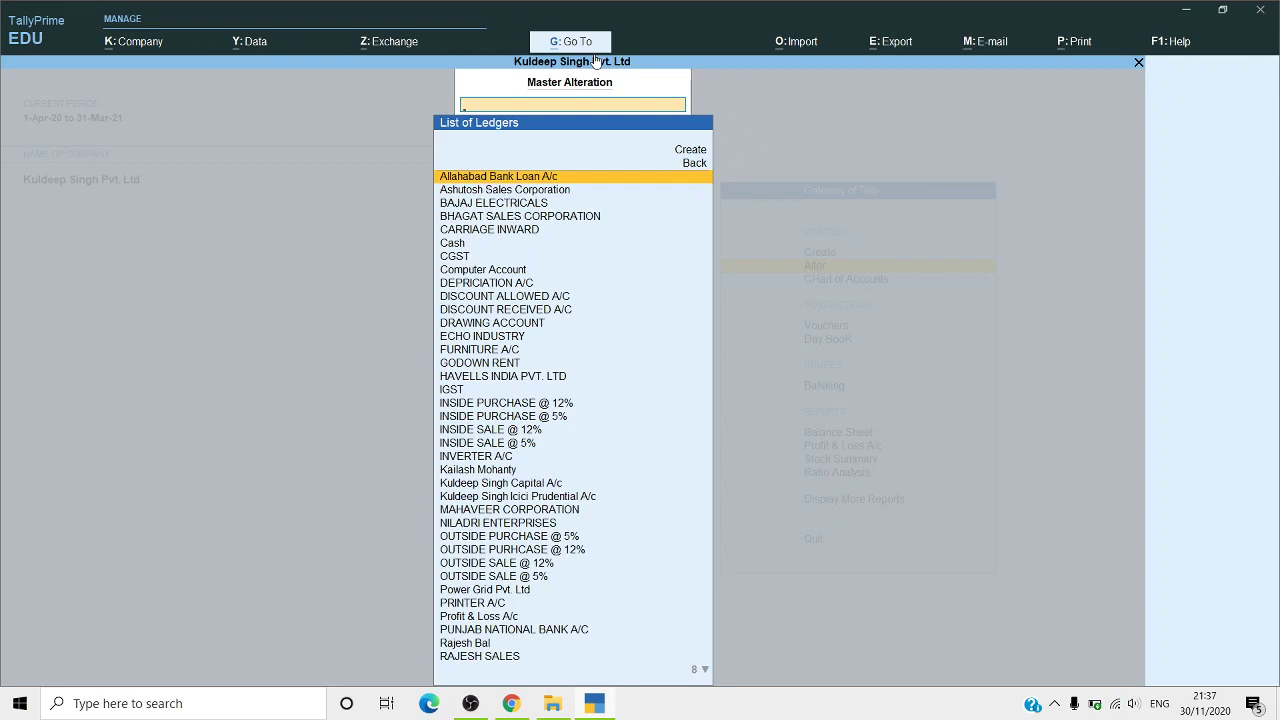
{"action": "key", "text": "Down"}
{"action": "key", "text": "Down"}
{"action": "key", "text": "Down"}
{"action": "key", "text": "Down"}
{"action": "key", "text": "Down"}
{"action": "key", "text": "Down"}
{"action": "key", "text": "Down"}
{"action": "key", "text": "Down"}
{"action": "key", "text": "Down"}
{"action": "key", "text": "Down"}
{"action": "key", "text": "Down"}
{"action": "key", "text": "Down"}
{"action": "key", "text": "Down"}
{"action": "key", "text": "Down"}
{"action": "key", "text": "Down"}
{"action": "key", "text": "Down"}
{"action": "key", "text": "Down"}
{"action": "key", "text": "Down"}
{"action": "key", "text": "Down"}
{"action": "key", "text": "Down"}
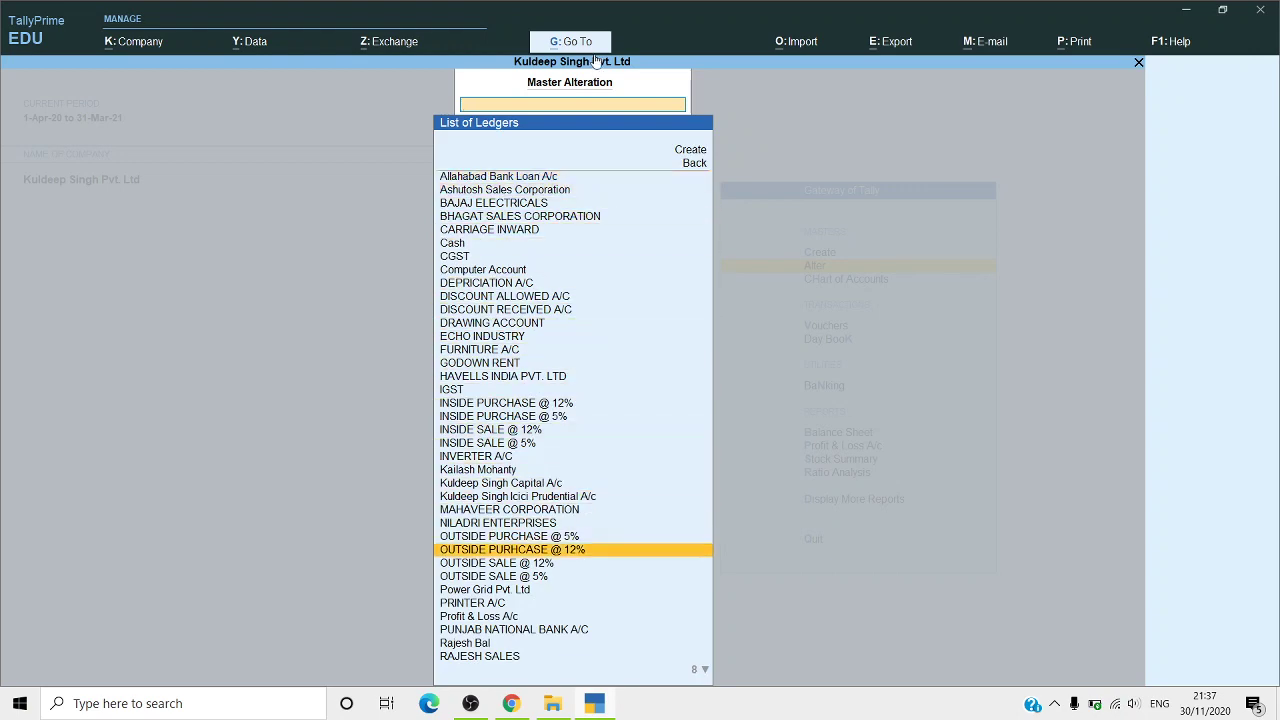
{"action": "key", "text": "Down"}
{"action": "key", "text": "Up"}
{"action": "key", "text": "Up"}
{"action": "key", "text": "Up"}
{"action": "key", "text": "Up"}
{"action": "key", "text": "Up"}
{"action": "key", "text": "Up"}
{"action": "key", "text": "Up"}
{"action": "key", "text": "Up"}
{"action": "key", "text": "Up"}
{"action": "key", "text": "Up"}
{"action": "key", "text": "Up"}
{"action": "key", "text": "Up"}
{"action": "key", "text": "Up"}
{"action": "key", "text": "Up"}
{"action": "key", "text": "Up"}
{"action": "key", "text": "Up"}
{"action": "key", "text": "Up"}
{"action": "key", "text": "Up"}
{"action": "key", "text": "Up"}
{"action": "key", "text": "Up"}
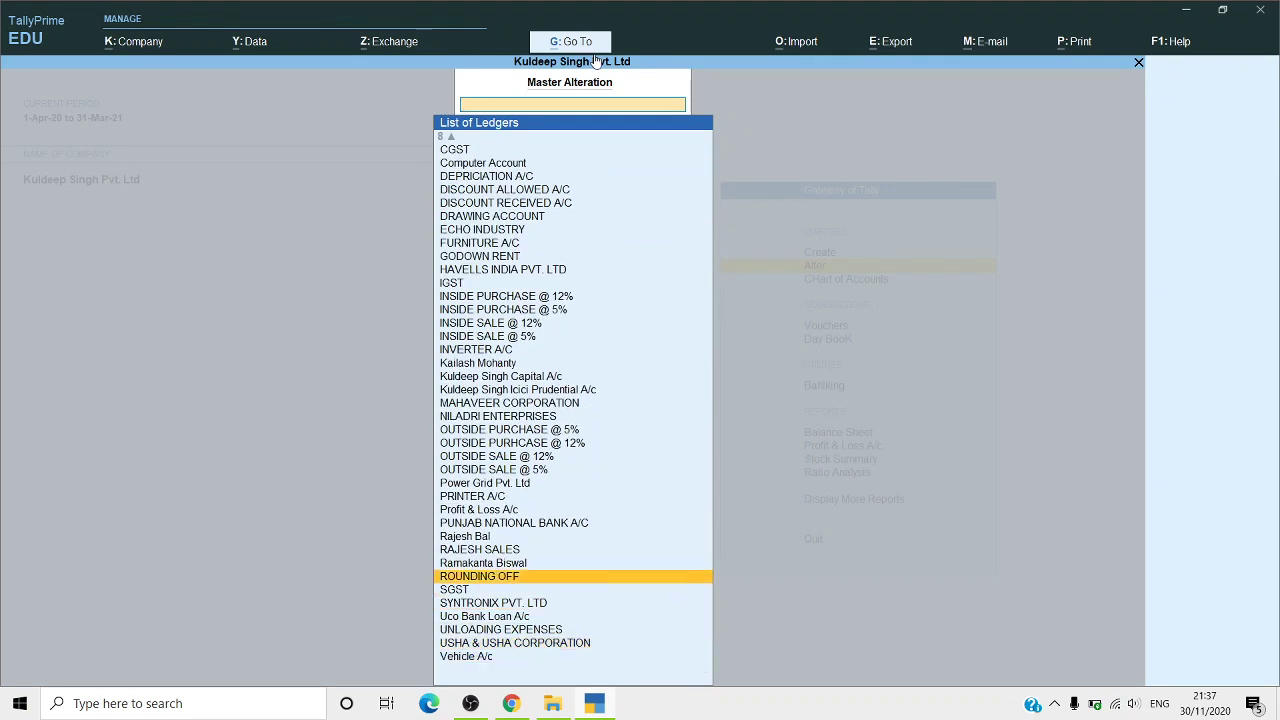
{"action": "key", "text": "Up"}
{"action": "key", "text": "Up"}
{"action": "key", "text": "Up"}
{"action": "key", "text": "Up"}
{"action": "key", "text": "Up"}
{"action": "key", "text": "Up"}
{"action": "key", "text": "Up"}
{"action": "key", "text": "Up"}
{"action": "key", "text": "Up"}
{"action": "key", "text": "Up"}
{"action": "key", "text": "Up"}
{"action": "key", "text": "Up"}
{"action": "key", "text": "Up"}
{"action": "key", "text": "Up"}
{"action": "key", "text": "Up"}
{"action": "key", "text": "Up"}
{"action": "key", "text": "Up"}
{"action": "key", "text": "Up"}
{"action": "key", "text": "Up"}
{"action": "key", "text": "Up"}
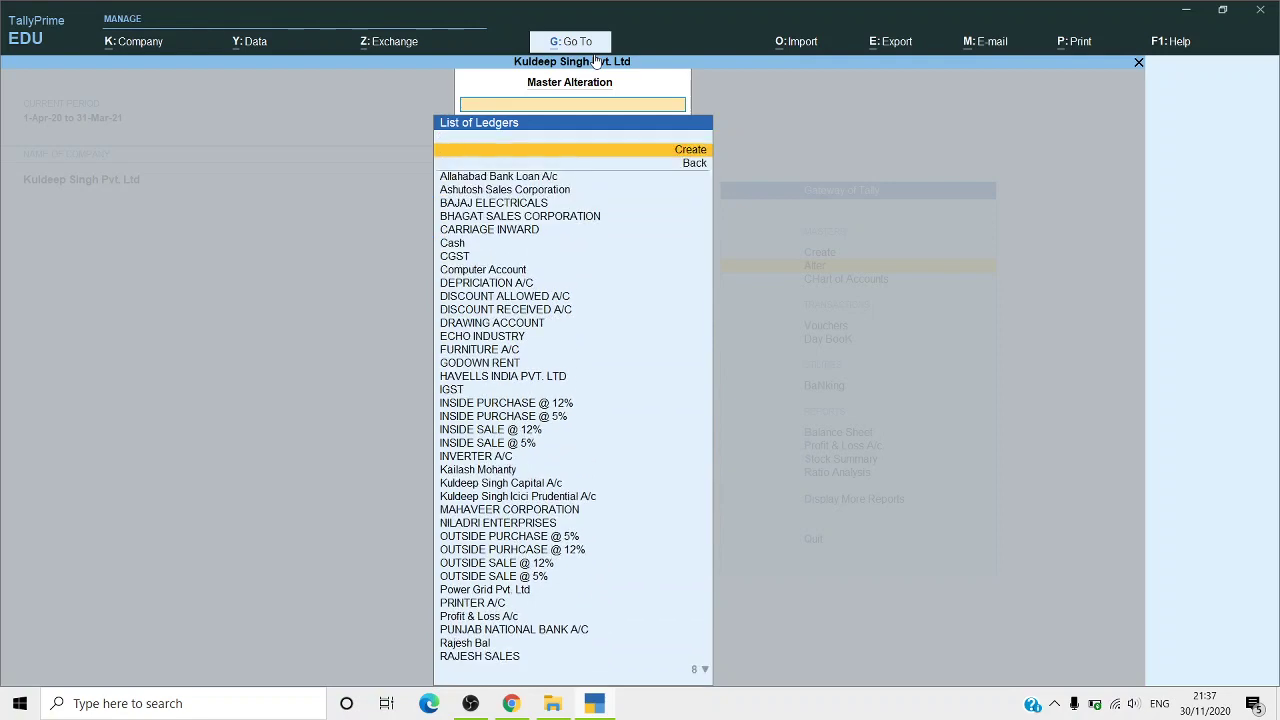
{"action": "key", "text": "Escape"}
{"action": "key", "text": "Down"}
{"action": "key", "text": "Down"}
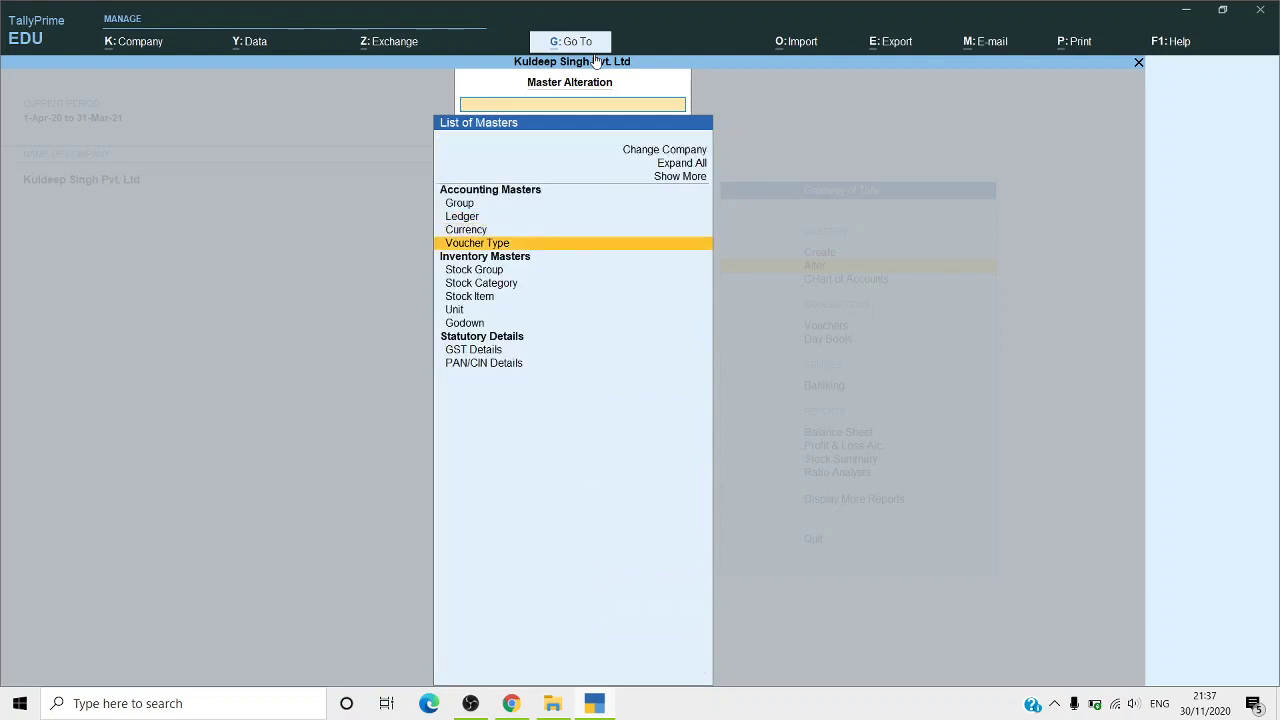
{"action": "key", "text": "Return"}
{"action": "key", "text": "Down"}
{"action": "key", "text": "Down"}
{"action": "key", "text": "Down"}
{"action": "key", "text": "Down"}
{"action": "key", "text": "Down"}
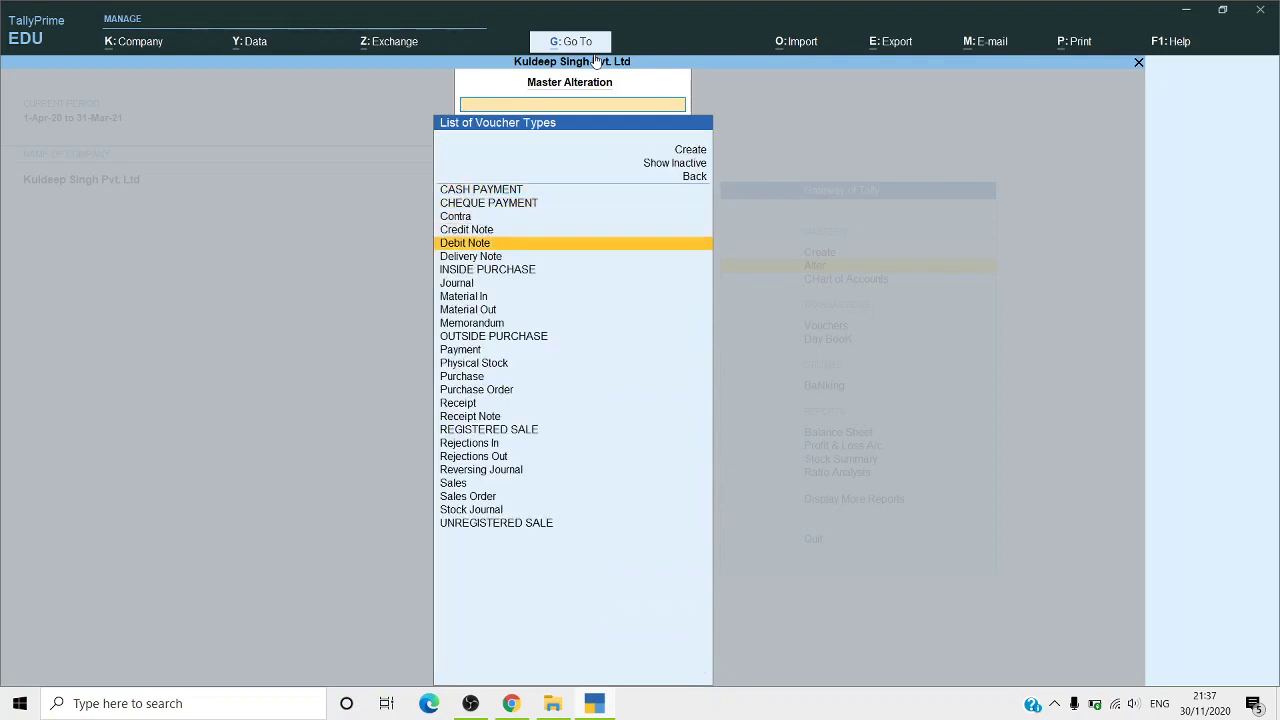
{"action": "key", "text": "Escape"}
{"action": "key", "text": "Down"}
{"action": "key", "text": "Down"}
{"action": "key", "text": "Down"}
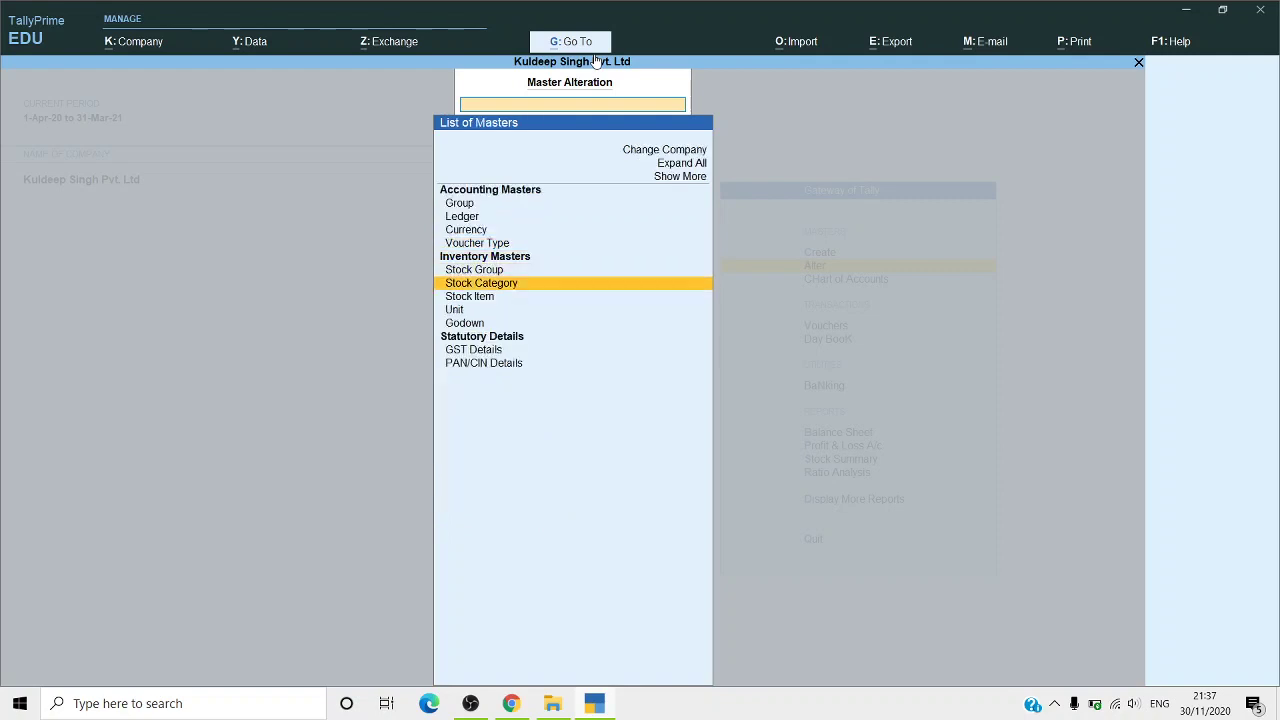
{"action": "key", "text": "Return"}
{"action": "key", "text": "Down"}
{"action": "key", "text": "Down"}
{"action": "key", "text": "Down"}
{"action": "key", "text": "Down"}
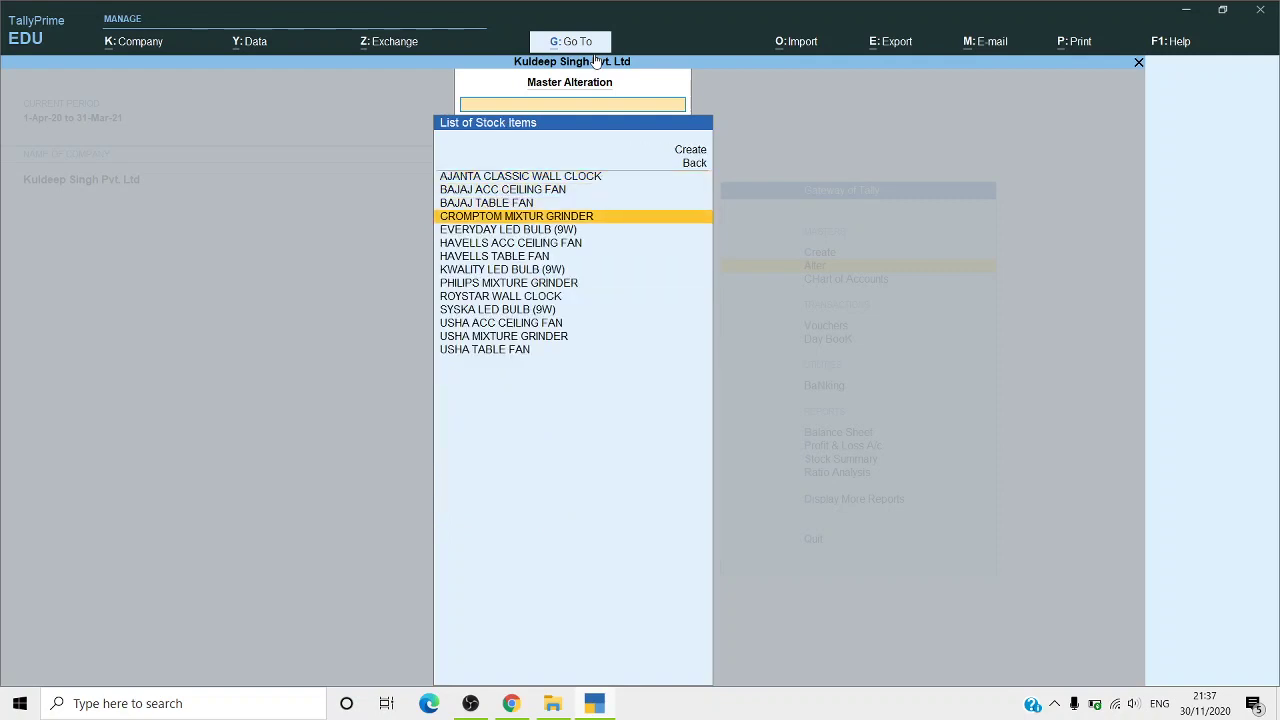
{"action": "key", "text": "Escape"}
{"action": "key", "text": "Escape"}
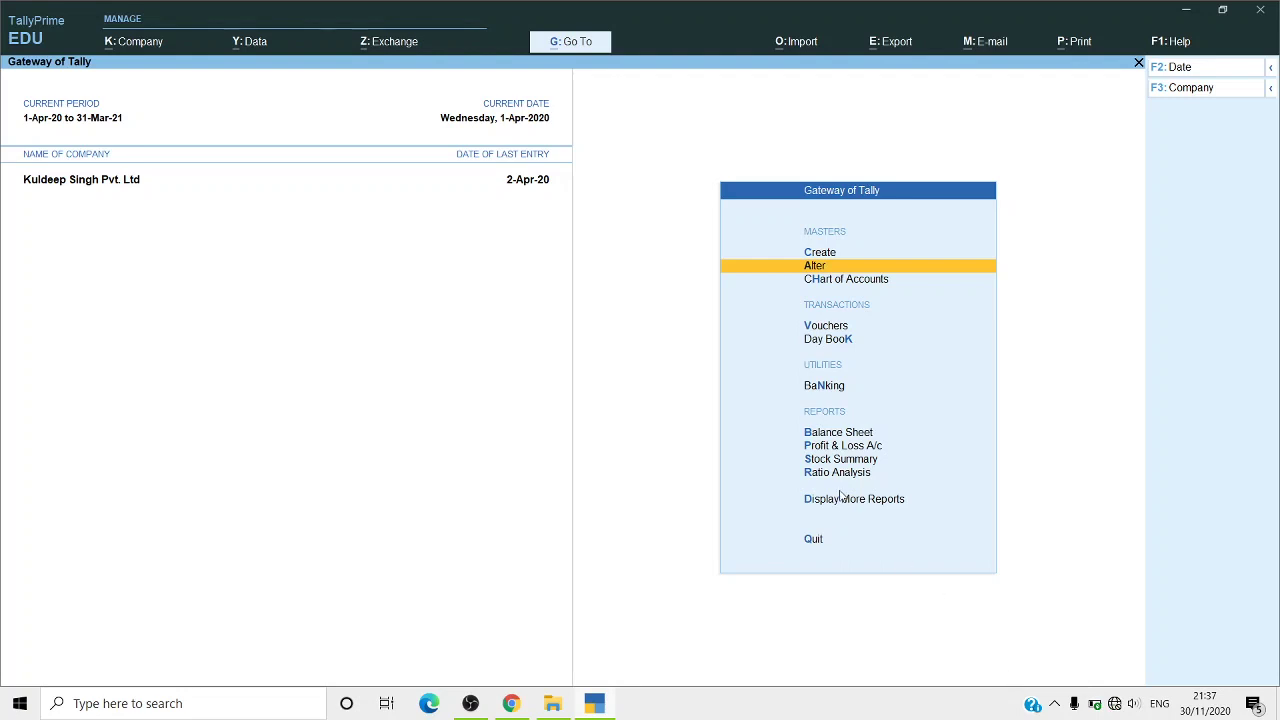
Step: Look through the Go To and Company menus, then dismiss them
{"action": "left_click", "coordinate": [571, 42]}
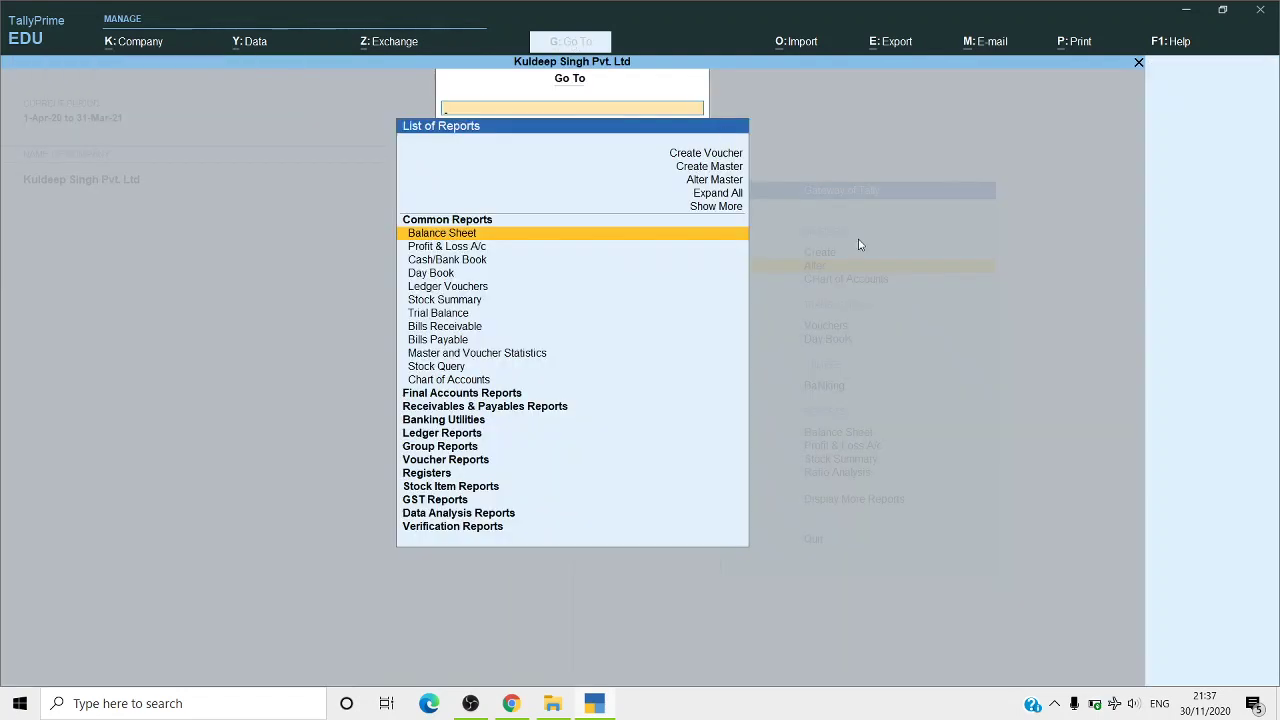
{"action": "key", "text": "Escape"}
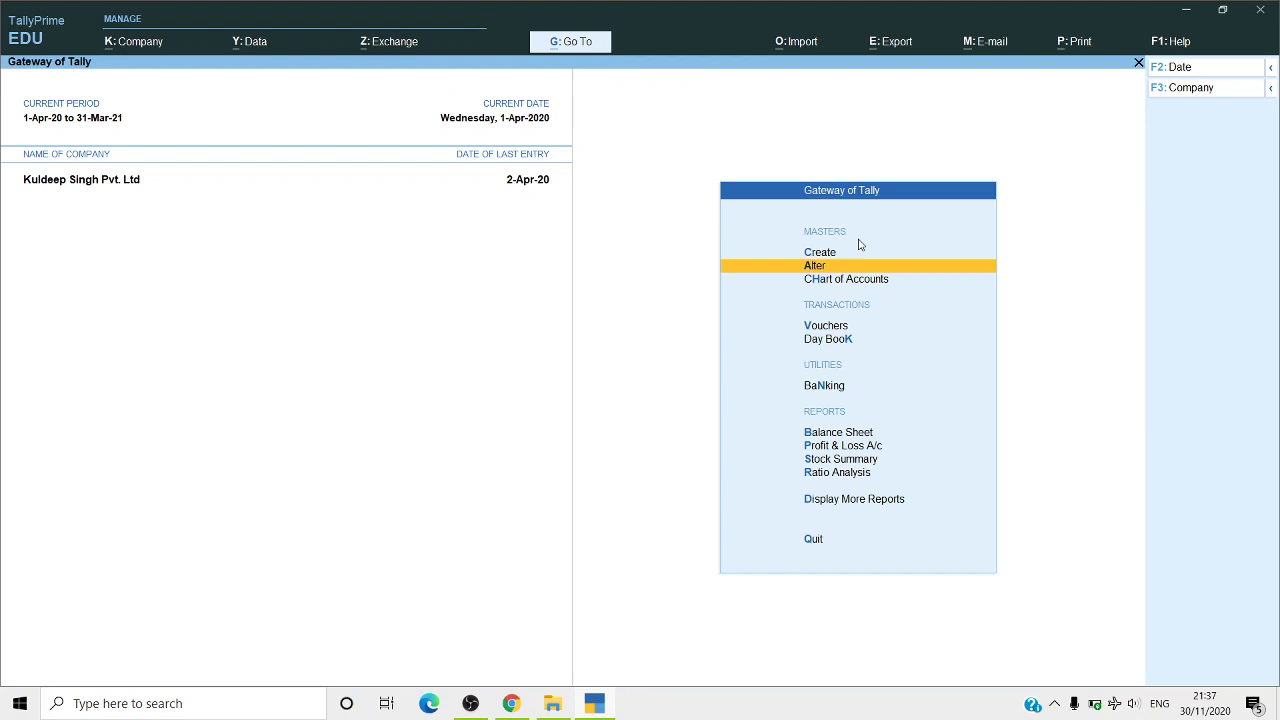
{"action": "left_click", "coordinate": [588, 43]}
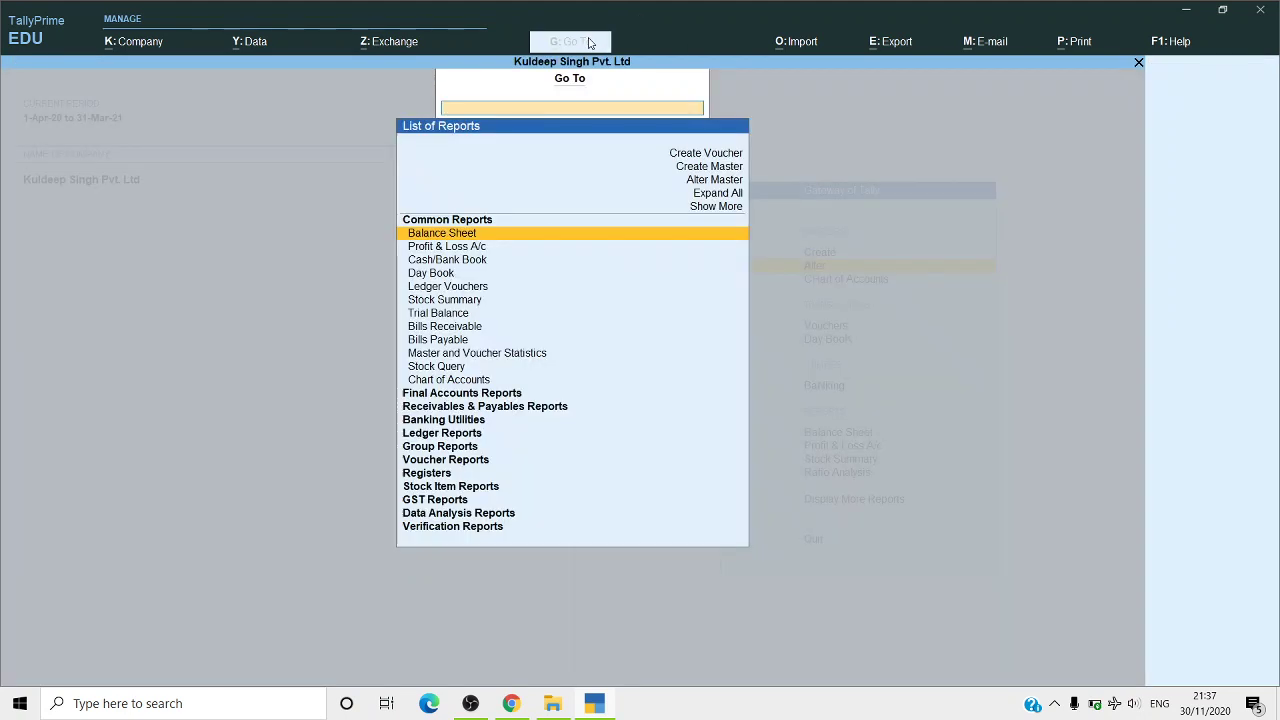
{"action": "key", "text": "Escape"}
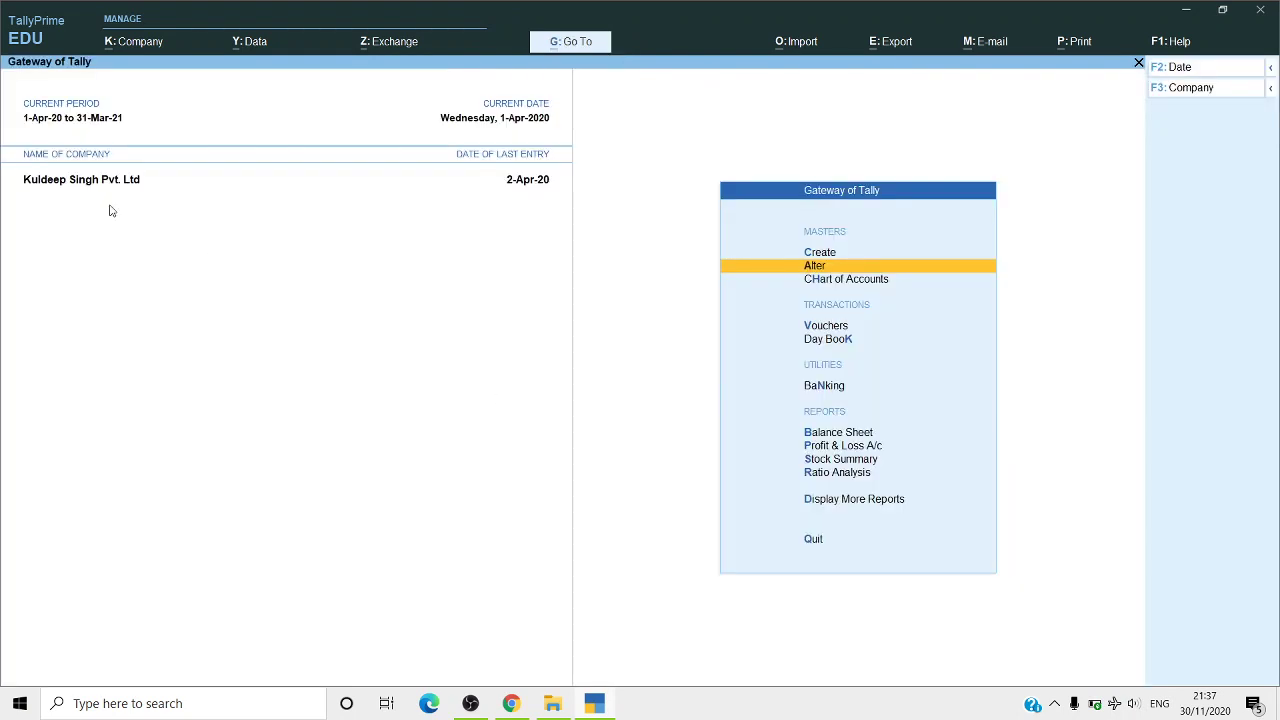
{"action": "key", "text": "Down"}
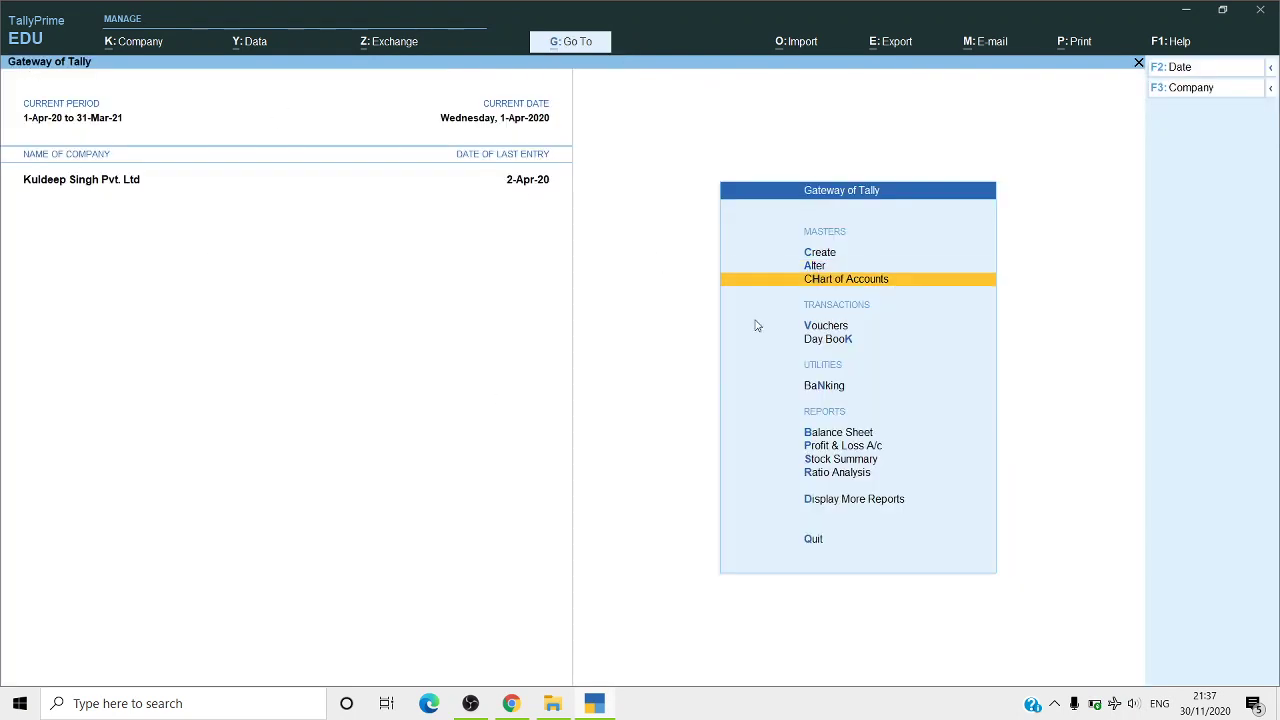
{"action": "left_click", "coordinate": [158, 46]}
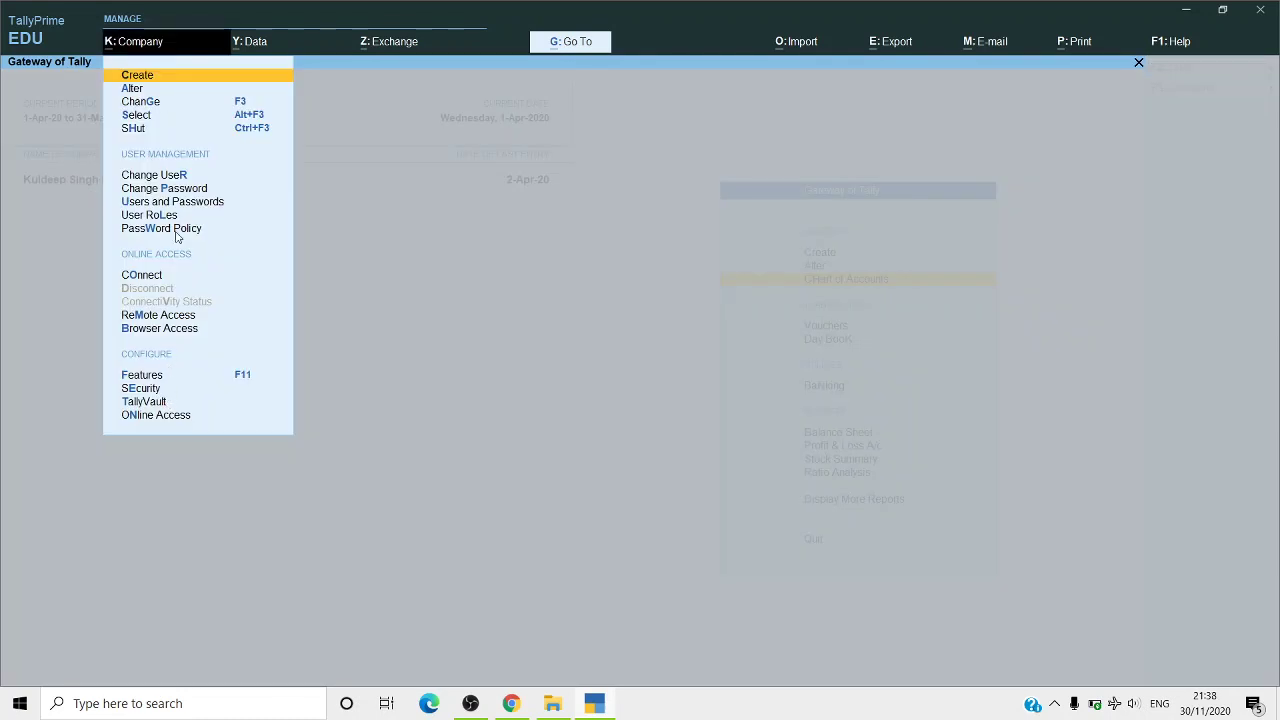
{"action": "key", "text": "Escape"}
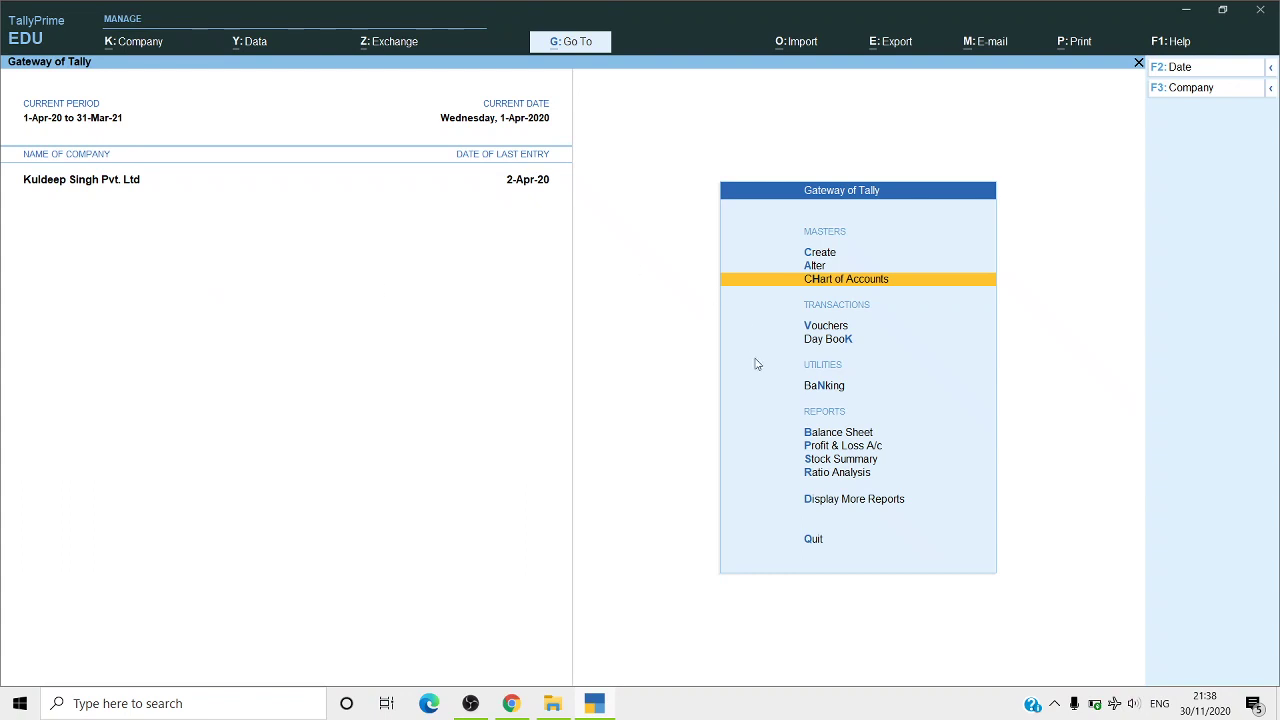
Step: Start a new voucher entry from Vouchers on the Gateway of Tally
{"action": "key", "text": "Up"}
{"action": "key", "text": "Up"}
{"action": "key", "text": "Down"}
{"action": "key", "text": "Down"}
{"action": "key", "text": "Down"}
{"action": "key", "text": "Down"}
{"action": "key", "text": "Down"}
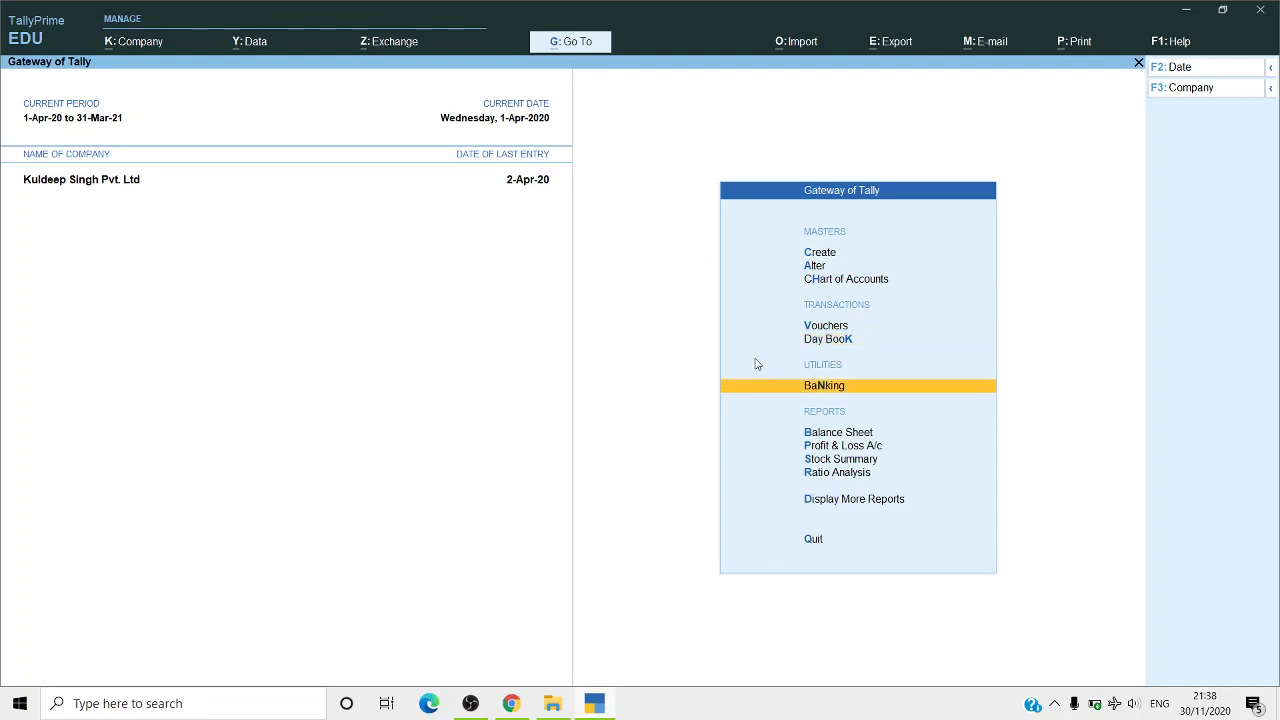
{"action": "key", "text": "Up"}
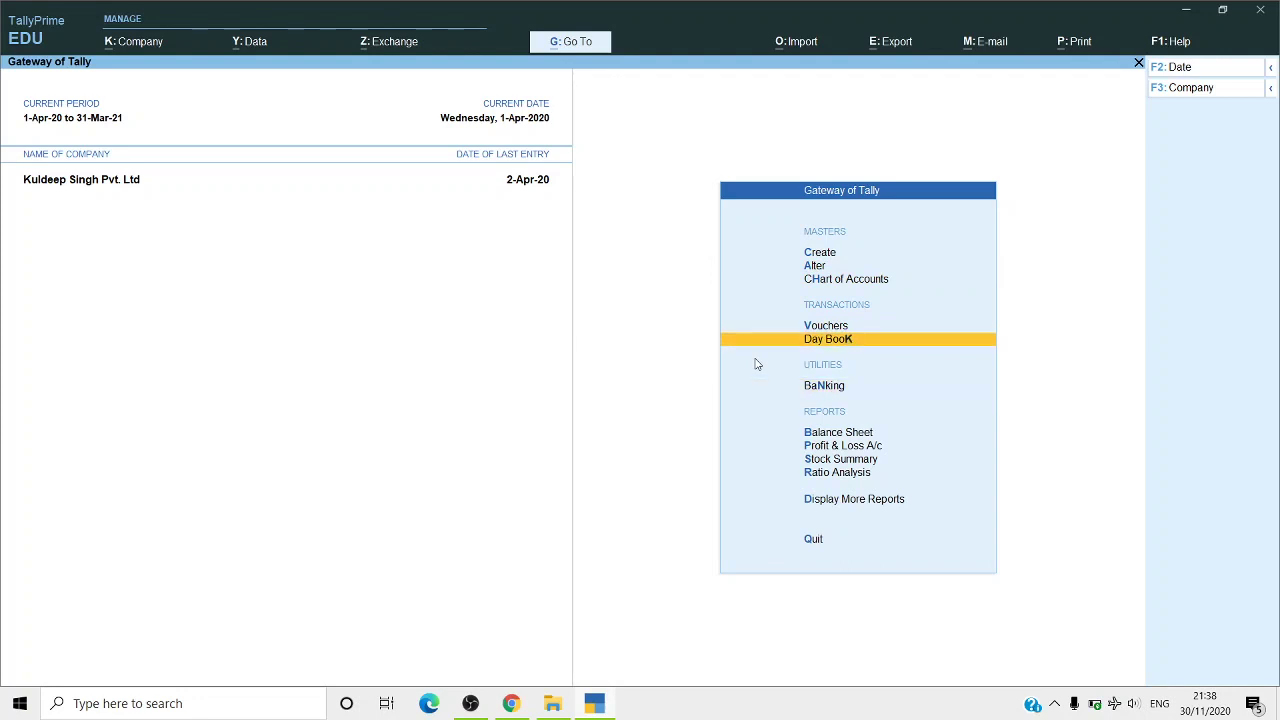
{"action": "key", "text": "Up"}
{"action": "key", "text": "Return"}
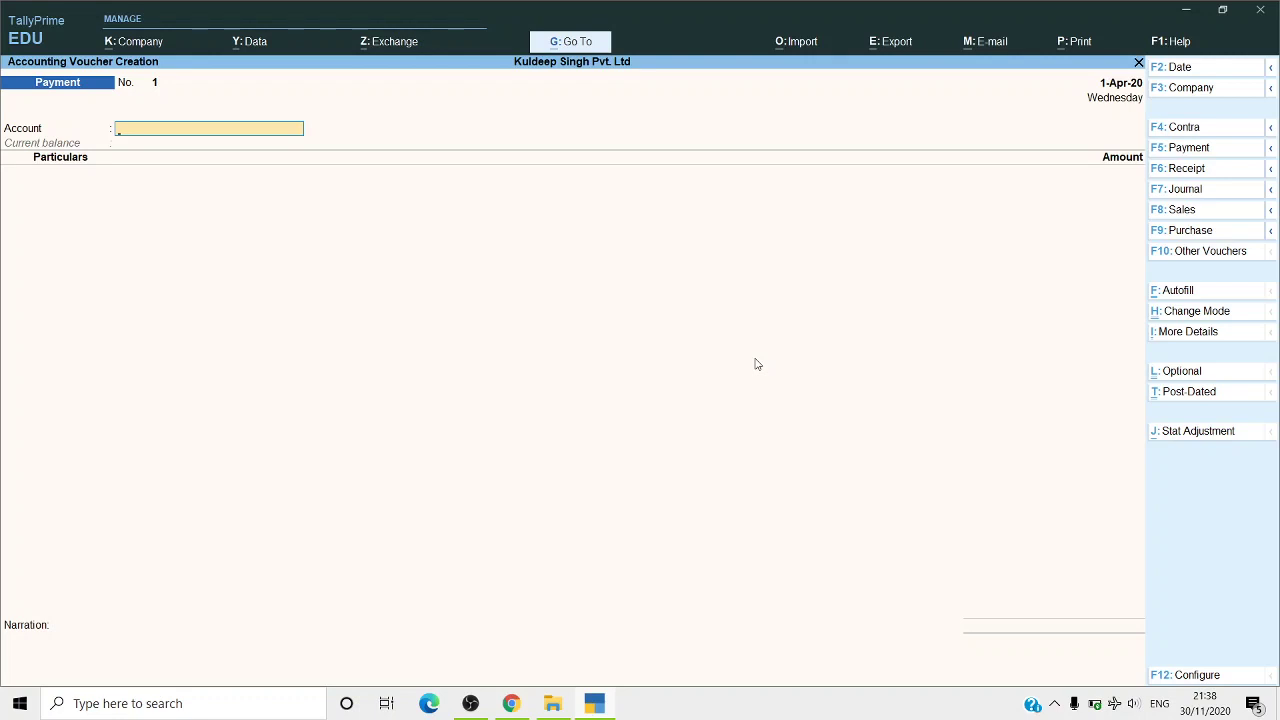
Step: Change the voucher type to UNREGISTERED SALE with F8
{"action": "key", "text": "F8"}
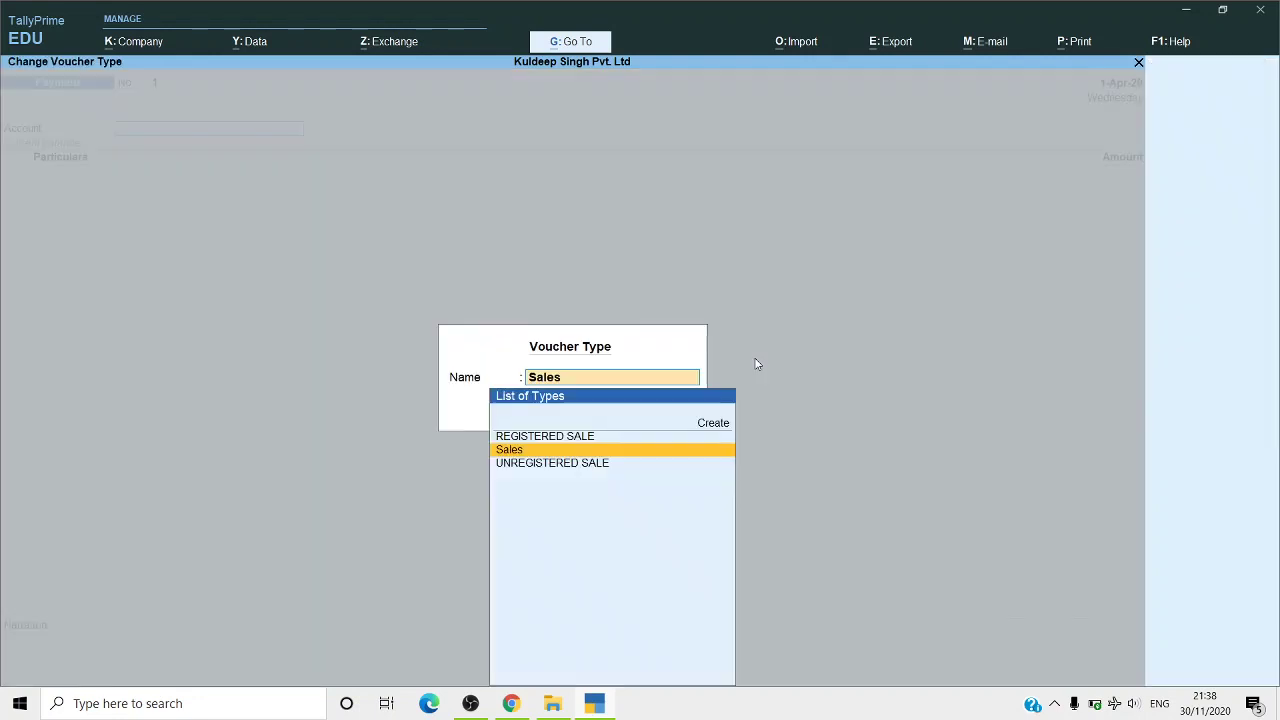
{"action": "key", "text": "Down"}
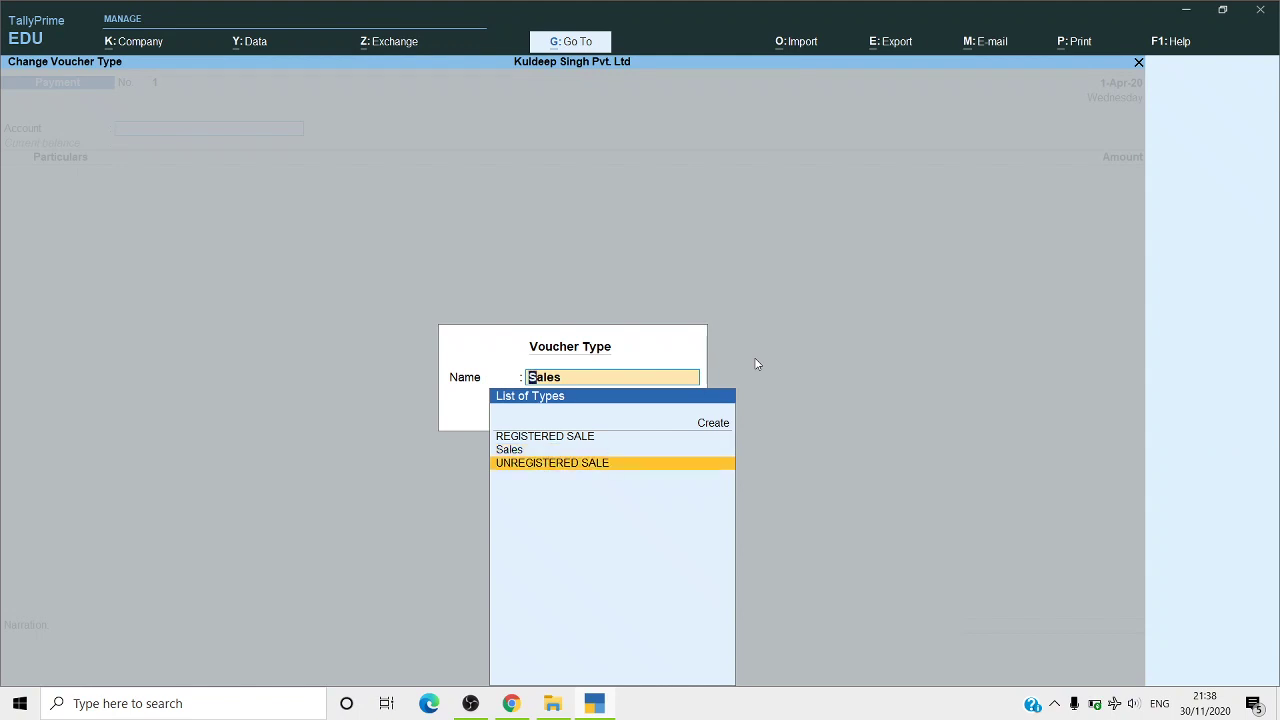
{"action": "key", "text": "Up"}
{"action": "key", "text": "Down"}
{"action": "key", "text": "Return"}
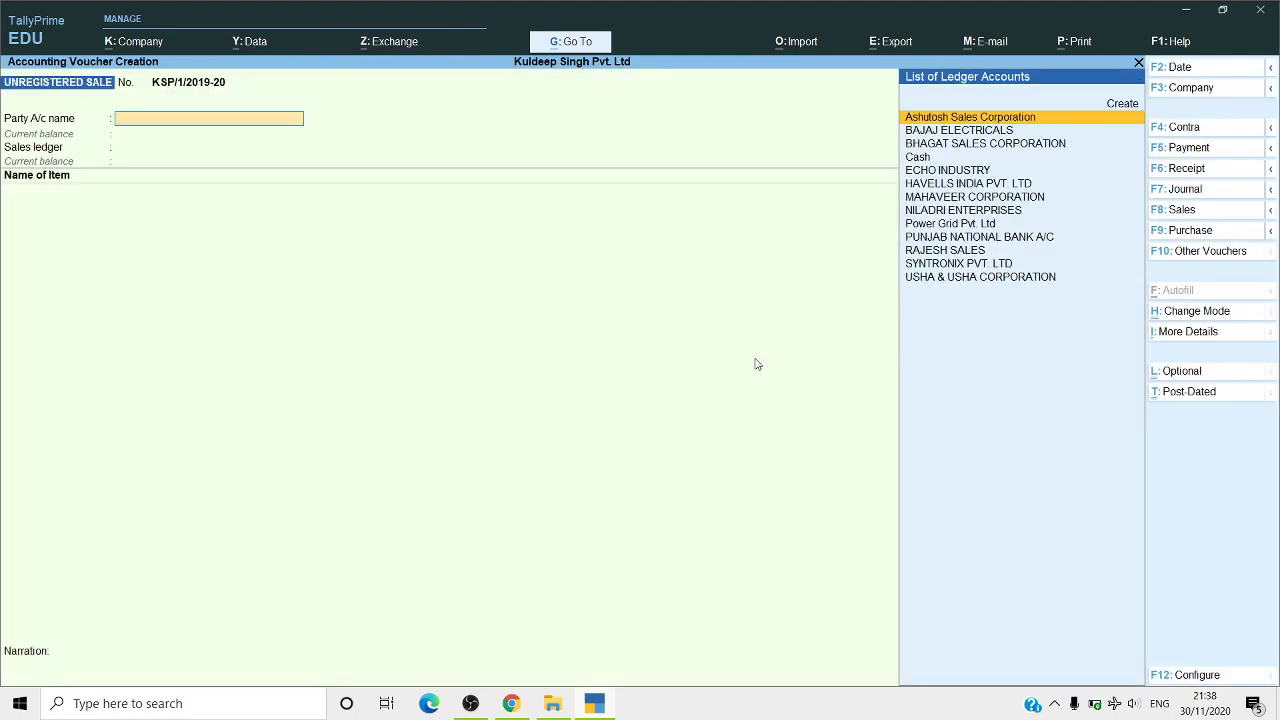
{"action": "key", "text": "F12"}
Step: Set Show more configurations and Show all configurations to Yes in the voucher configuration
{"action": "key", "text": "Down"}
{"action": "key", "text": "Down"}
{"action": "key", "text": "Down"}
{"action": "key", "text": "Down"}
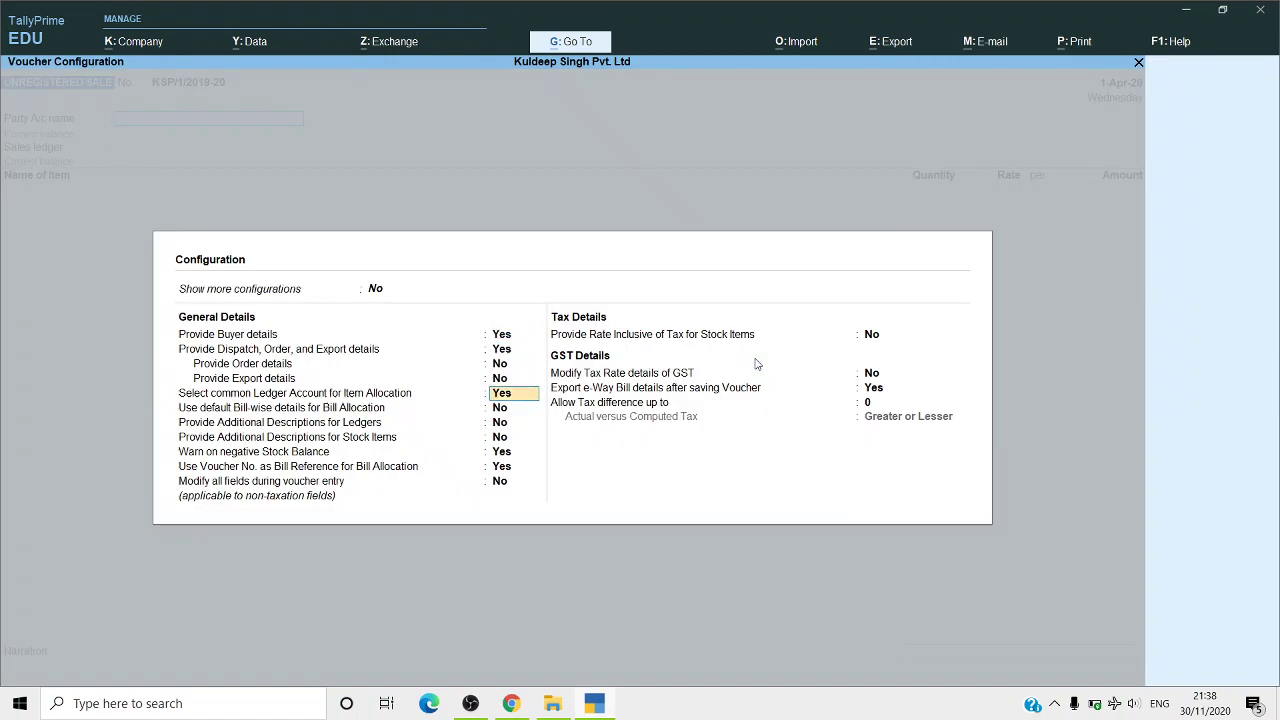
{"action": "key", "text": "ctrl+a"}
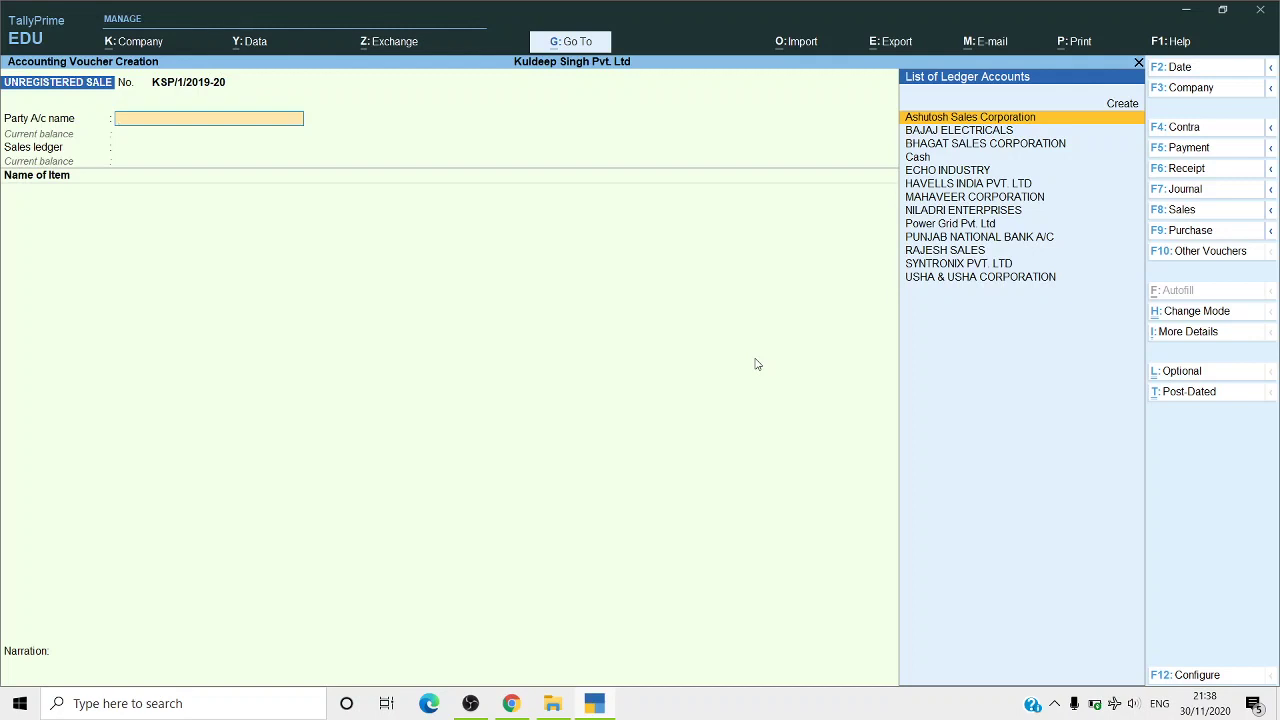
{"action": "left_click", "coordinate": [1190, 675]}
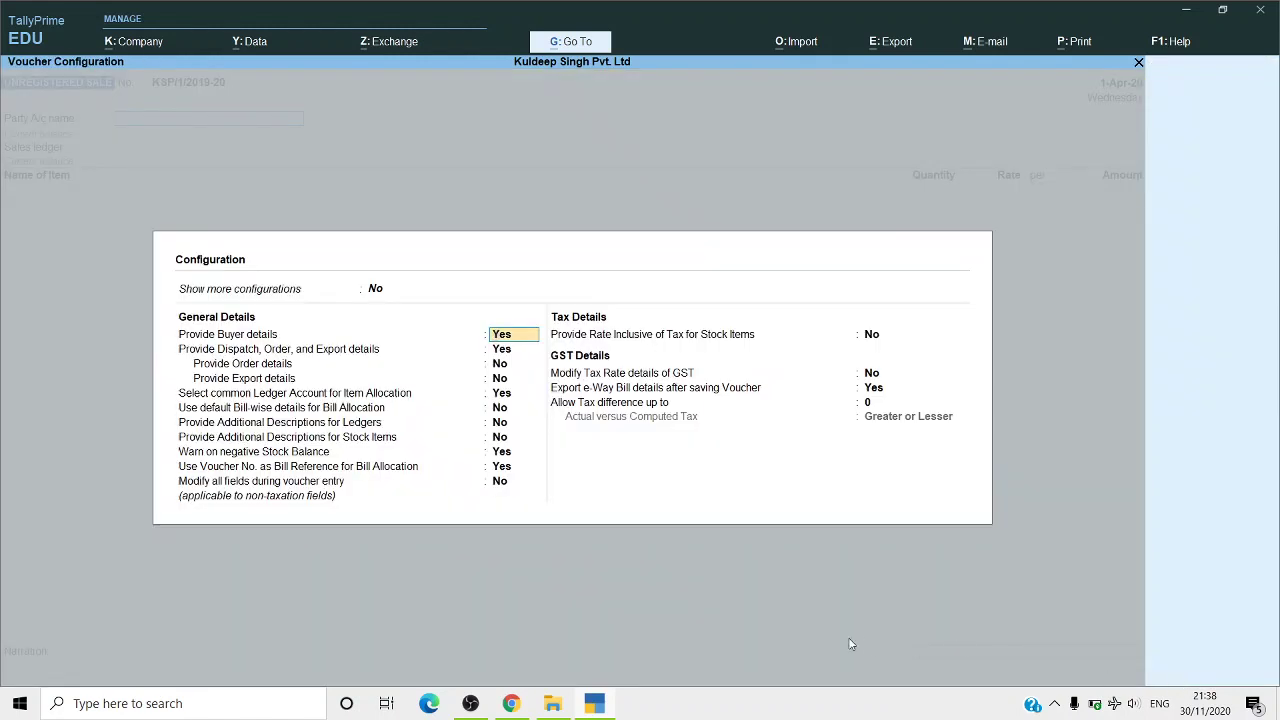
{"action": "key", "text": "Return"}
{"action": "key", "text": "Return"}
{"action": "key", "text": "Return"}
{"action": "key", "text": "Return"}
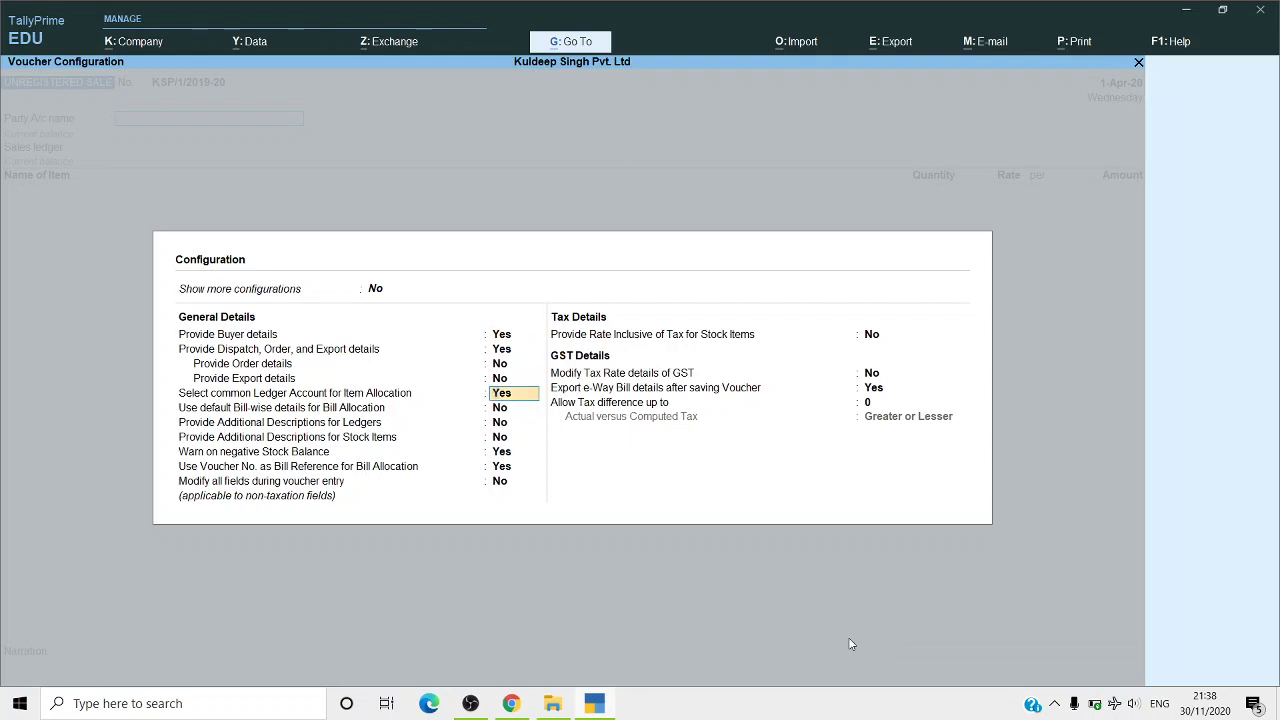
{"action": "key", "text": "Up"}
{"action": "key", "text": "Up"}
{"action": "key", "text": "Up"}
{"action": "key", "text": "Up"}
{"action": "key", "text": "Up"}
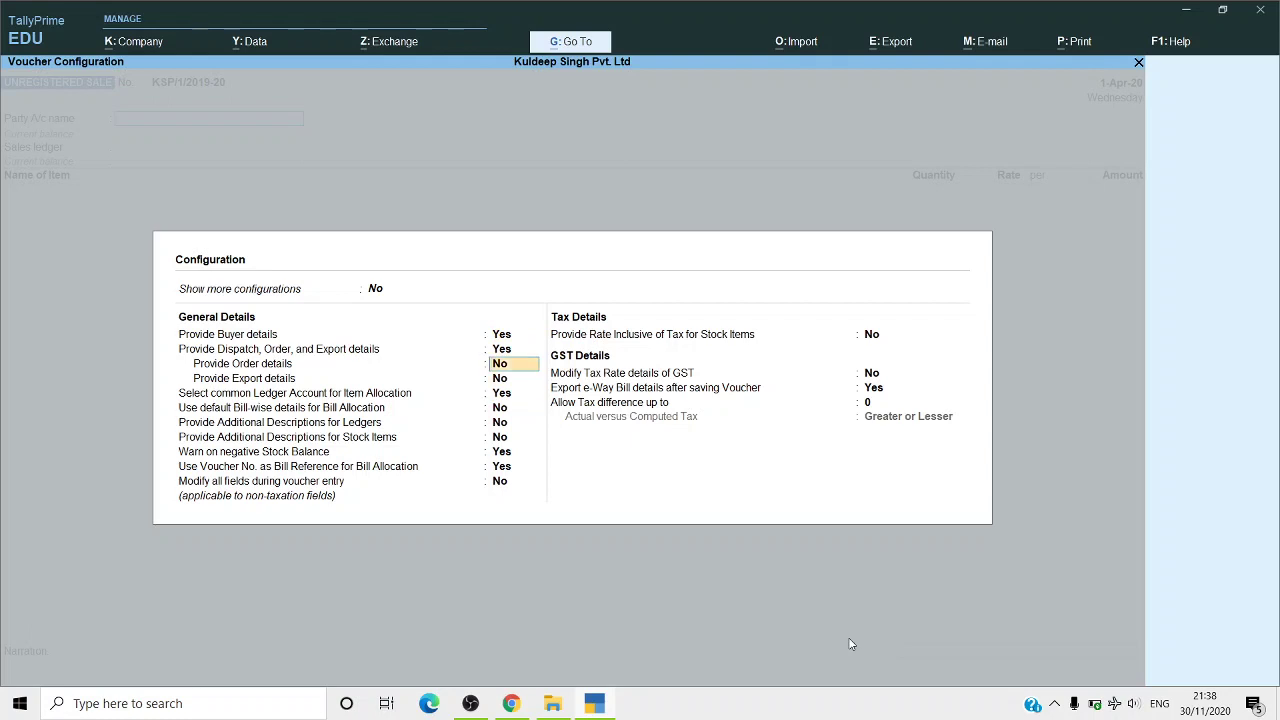
{"action": "type", "text": "y"}
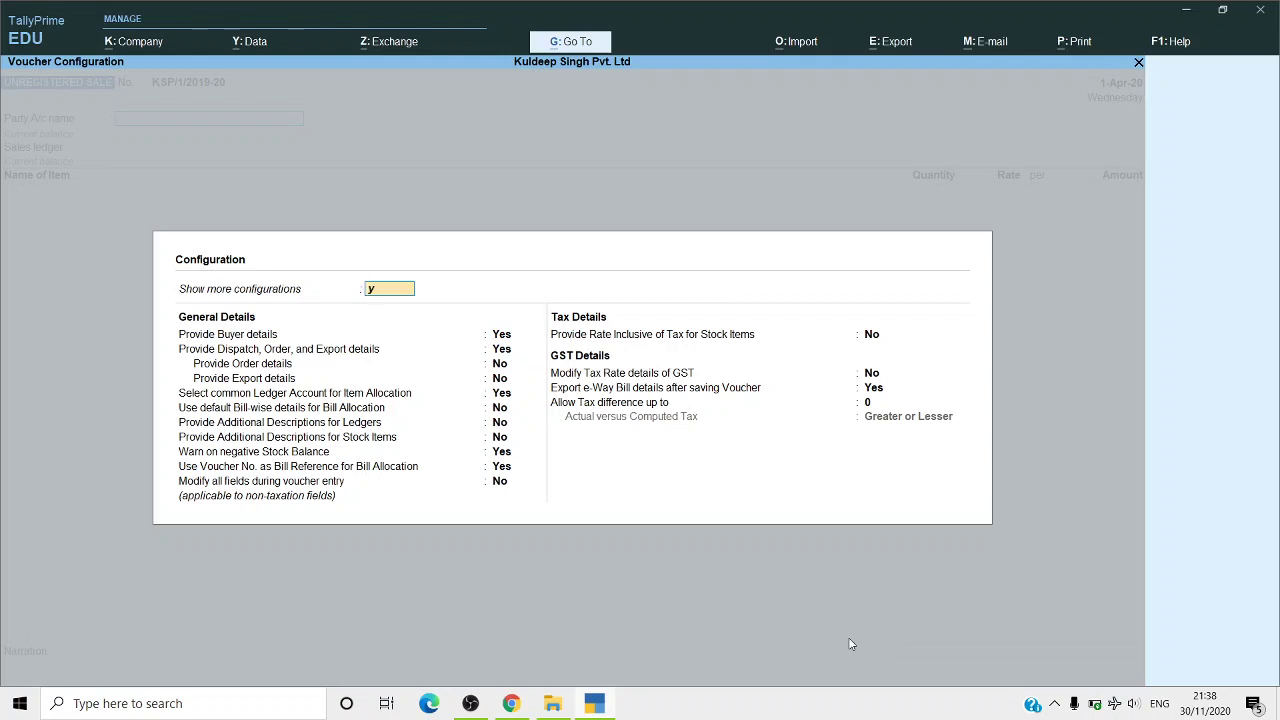
{"action": "key", "text": "Return"}
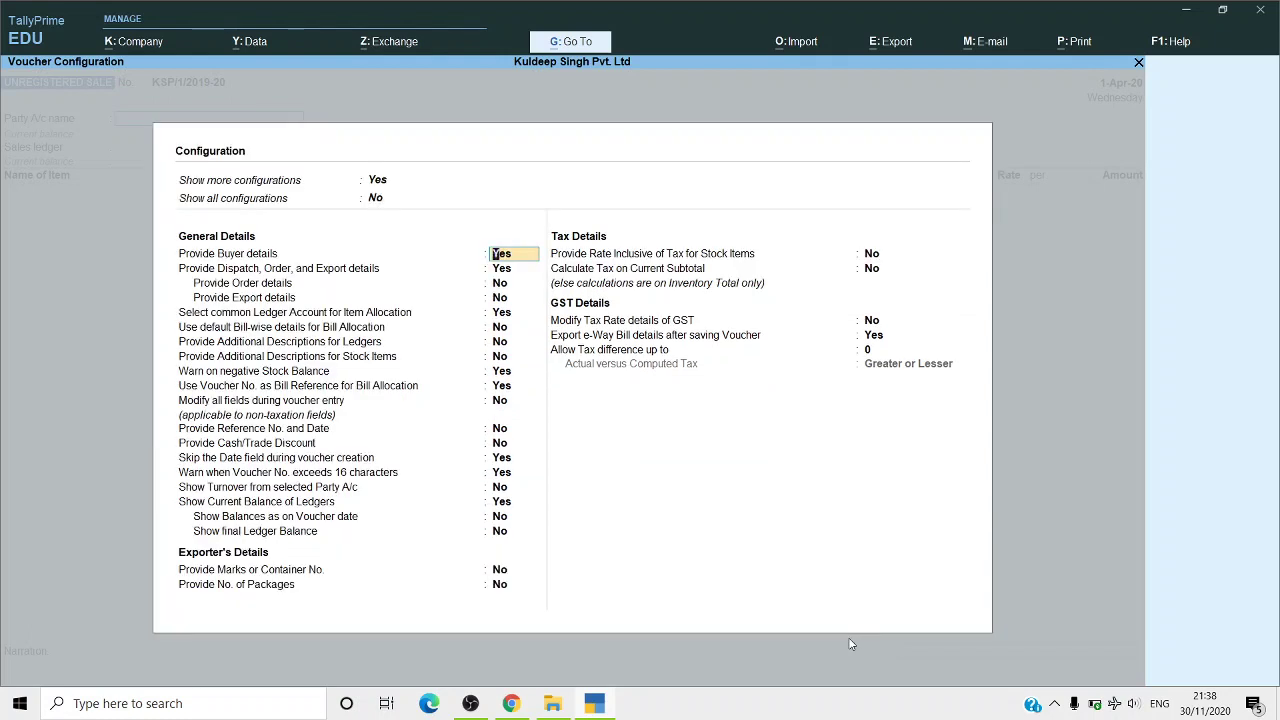
{"action": "key", "text": "Up"}
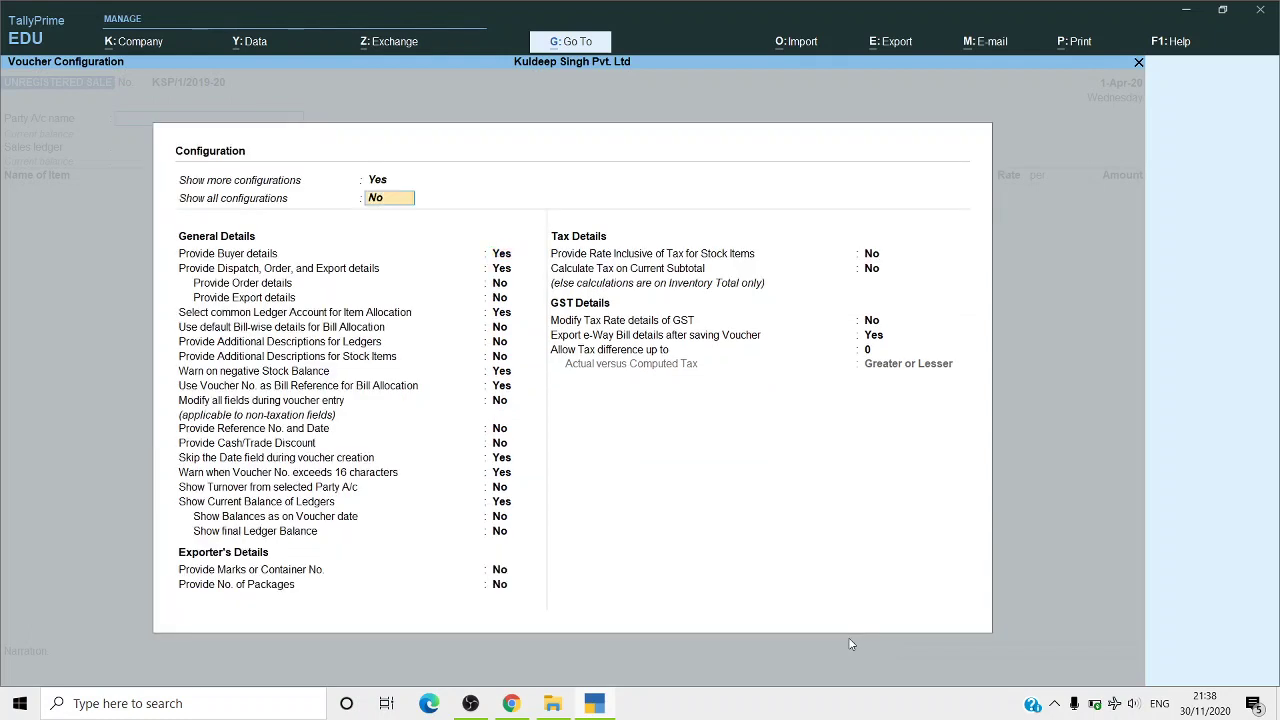
{"action": "type", "text": "y"}
{"action": "key", "text": "Return"}
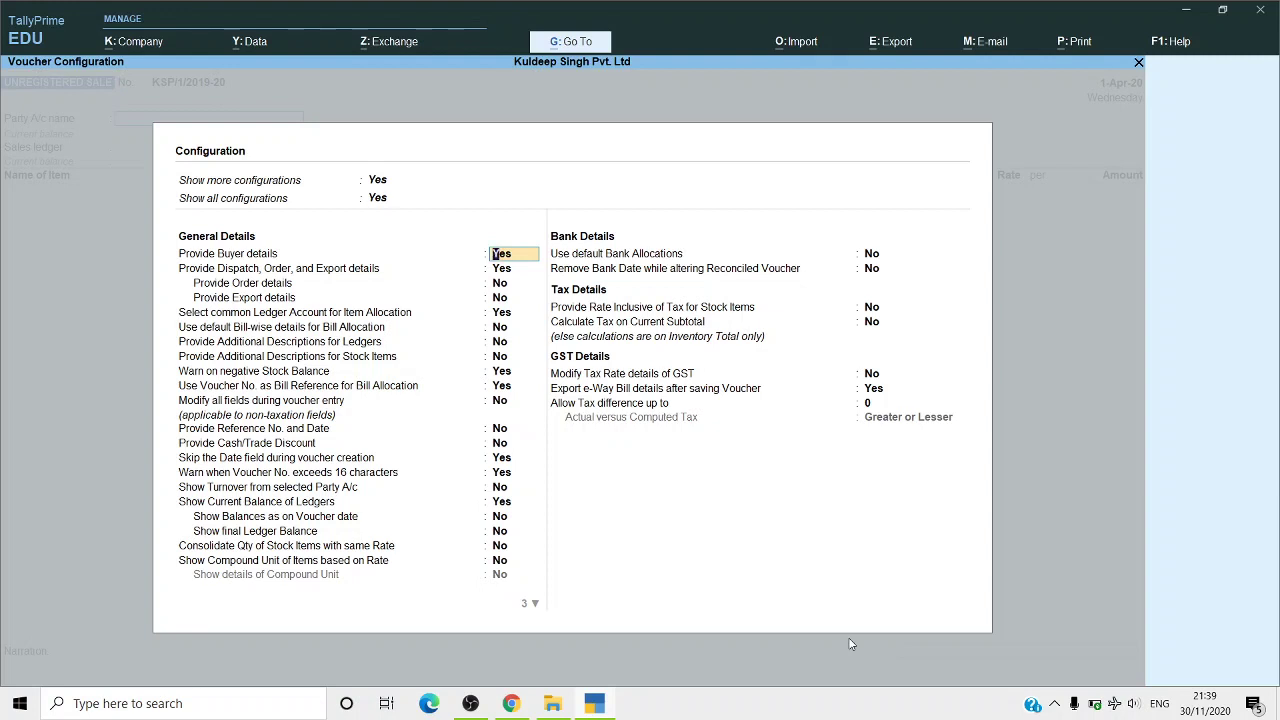
{"action": "key", "text": "Up"}
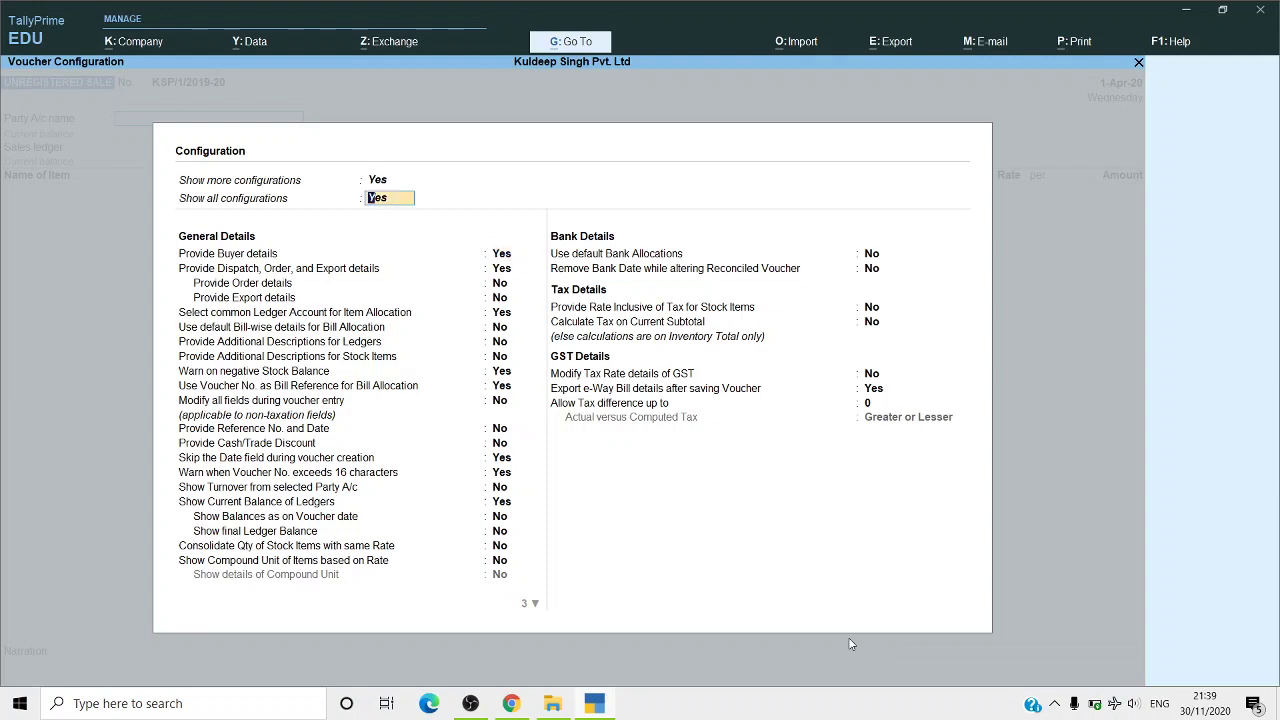
{"action": "key", "text": "Return"}
{"action": "key", "text": "Down"}
{"action": "key", "text": "Down"}
{"action": "key", "text": "Down"}
{"action": "key", "text": "Down"}
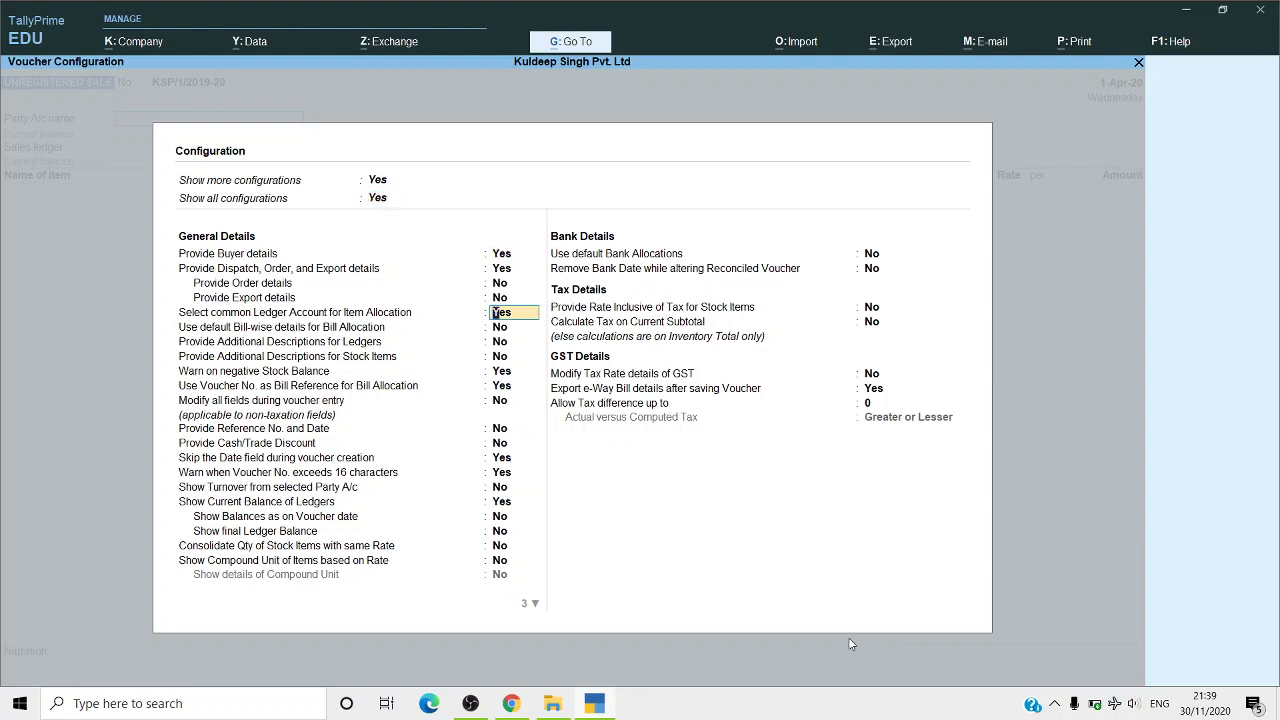
Step: Accept the configuration and select Ashutosh Sales Corporation as the party ledger
{"action": "key", "text": "ctrl+a"}
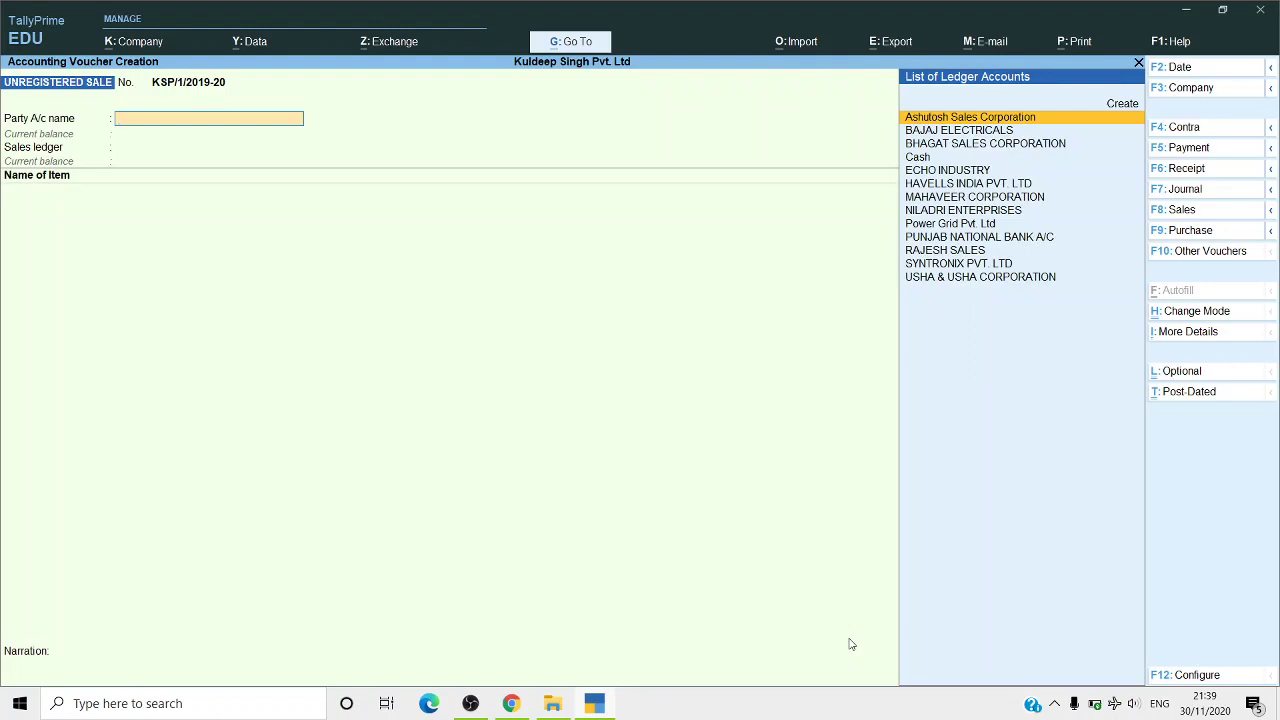
{"action": "key", "text": "Return"}
{"action": "key", "text": "ctrl+a"}
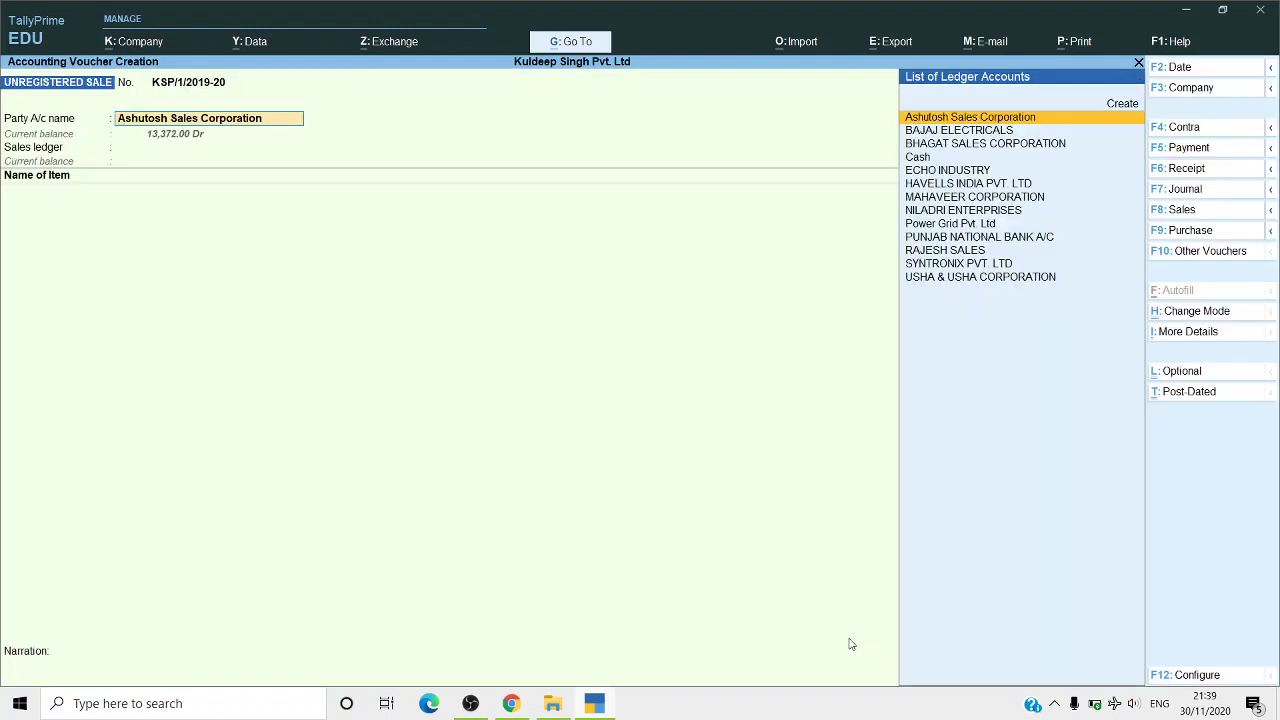
{"action": "key", "text": "F12"}
{"action": "key", "text": "Down"}
{"action": "key", "text": "Down"}
{"action": "key", "text": "Down"}
{"action": "key", "text": "Down"}
{"action": "key", "text": "Down"}
{"action": "key", "text": "Down"}
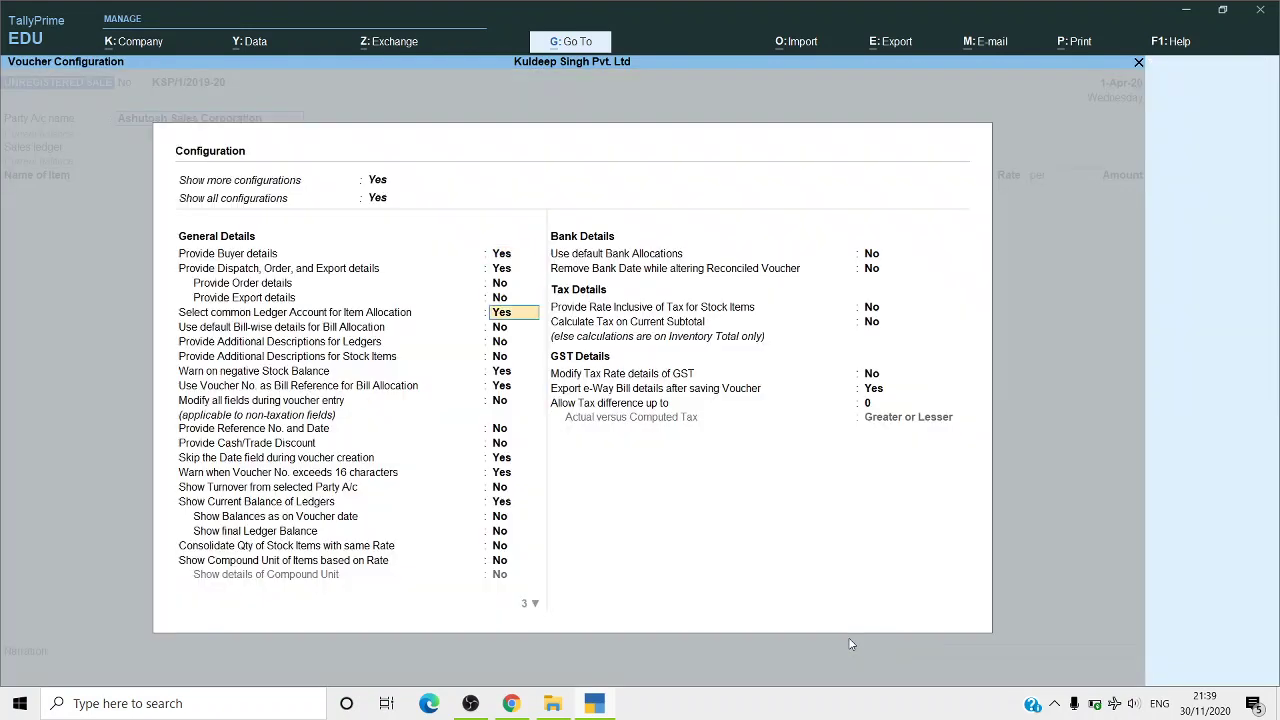
Step: Set Select common Ledger for item allocation to No
{"action": "key", "text": "Down"}
{"action": "key", "text": "Down"}
{"action": "key", "text": "Down"}
{"action": "key", "text": "Down"}
{"action": "key", "text": "Down"}
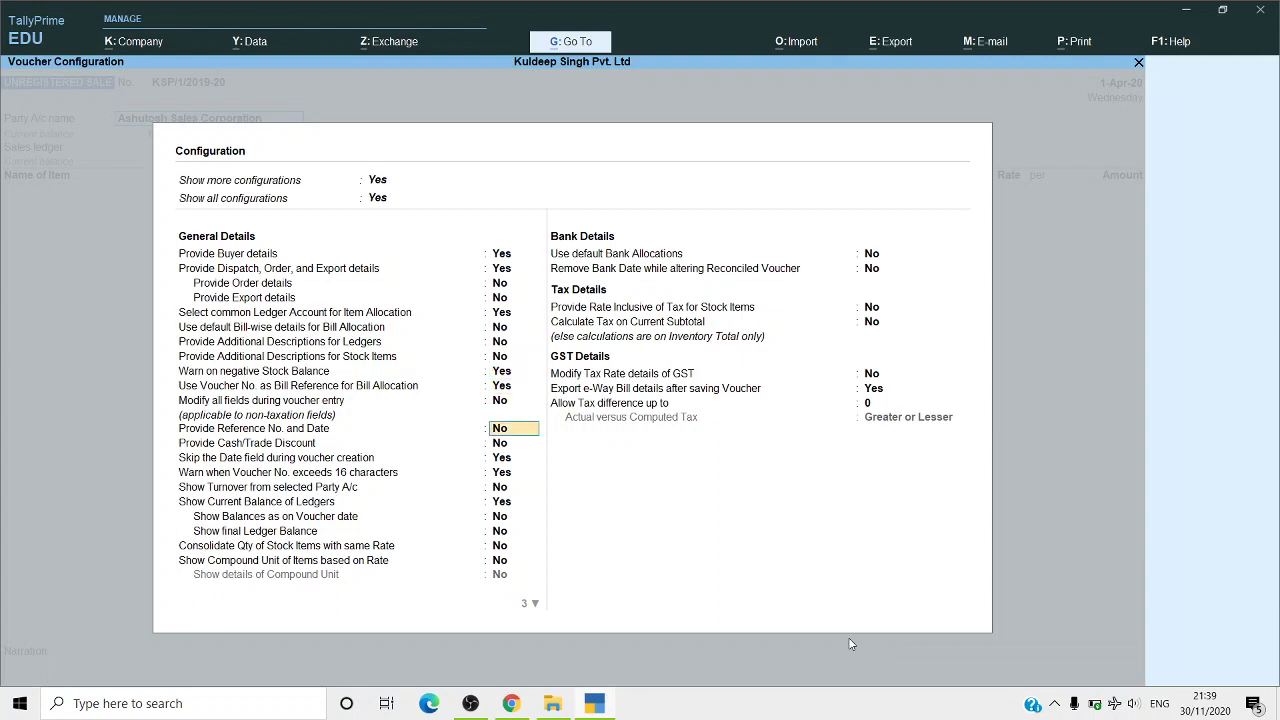
{"action": "key", "text": "Up"}
{"action": "key", "text": "Up"}
{"action": "key", "text": "Up"}
{"action": "key", "text": "Up"}
{"action": "key", "text": "Up"}
{"action": "key", "text": "Up"}
{"action": "key", "text": "Up"}
{"action": "type", "text": "n"}
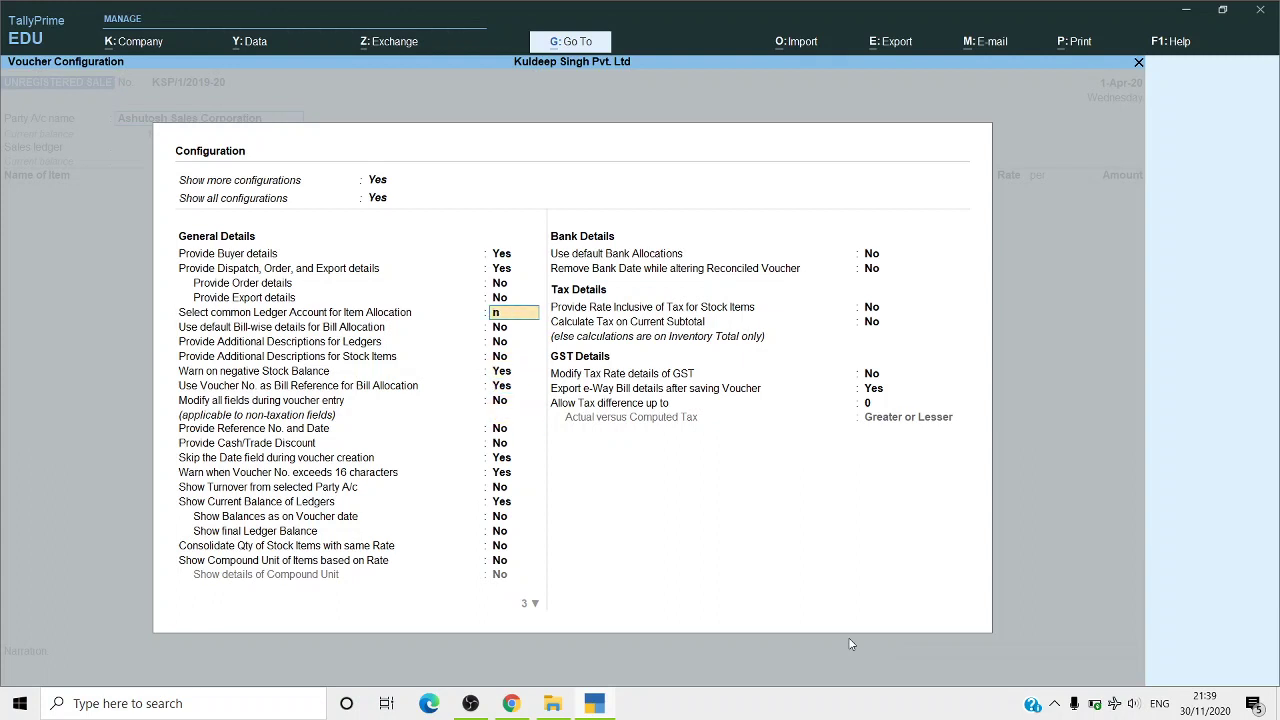
{"action": "key", "text": "Return"}
Step: Turn on Modify Tax Rate details of GST and Rate Inclusive of Tax for stock items
{"action": "key", "text": "Down"}
{"action": "key", "text": "Down"}
{"action": "key", "text": "Down"}
{"action": "key", "text": "Down"}
{"action": "key", "text": "Down"}
{"action": "key", "text": "Down"}
{"action": "key", "text": "Down"}
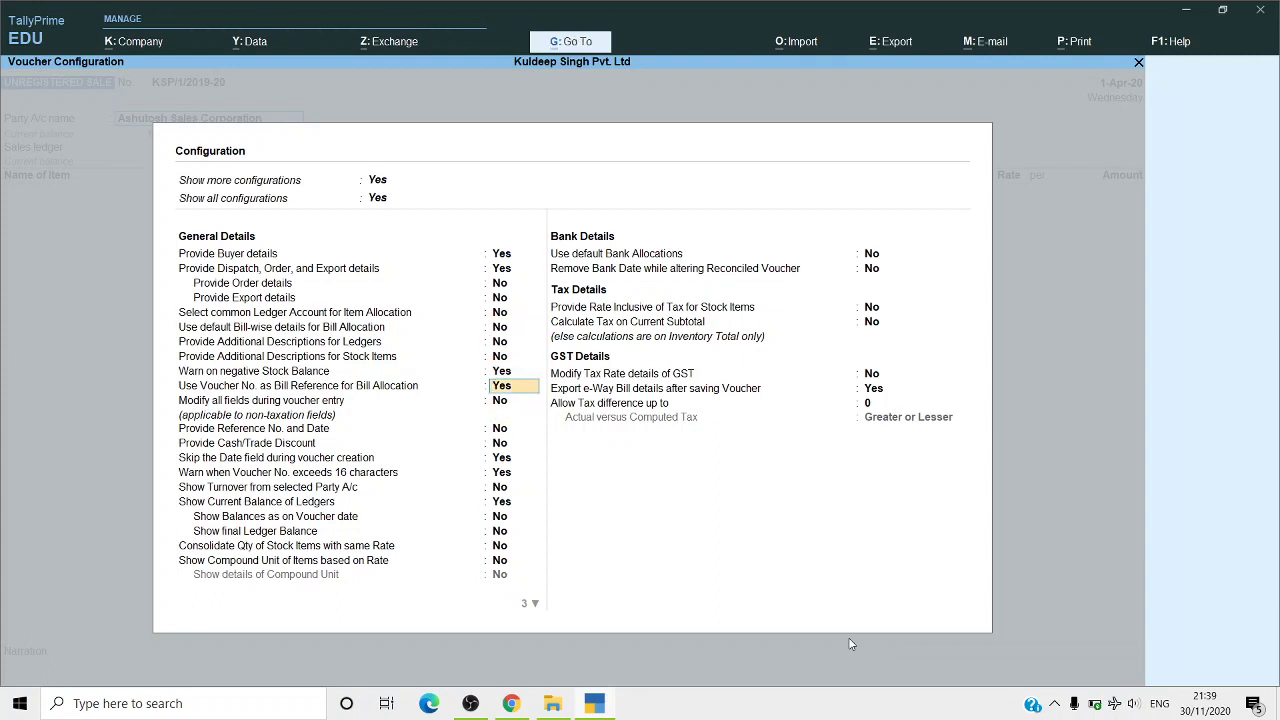
{"action": "key", "text": "Down"}
{"action": "key", "text": "Down"}
{"action": "key", "text": "Down"}
{"action": "key", "text": "Down"}
{"action": "key", "text": "Down"}
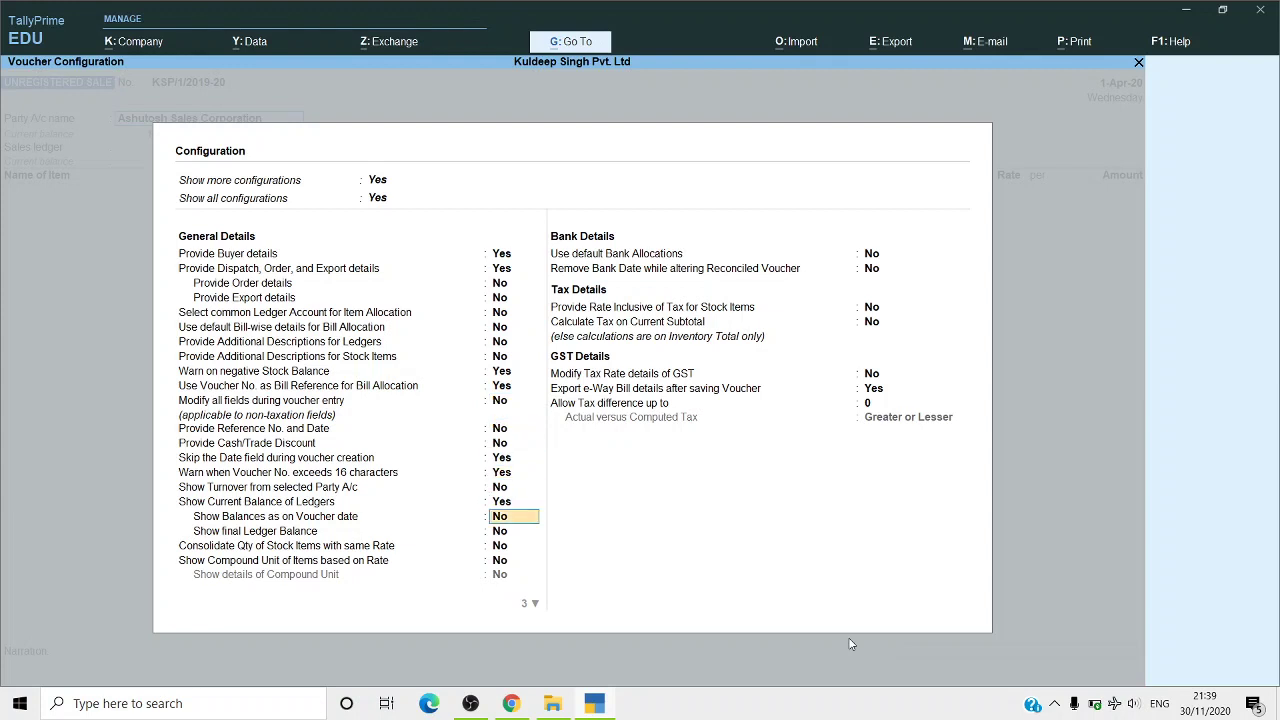
{"action": "key", "text": "Down"}
{"action": "key", "text": "Down"}
{"action": "key", "text": "Down"}
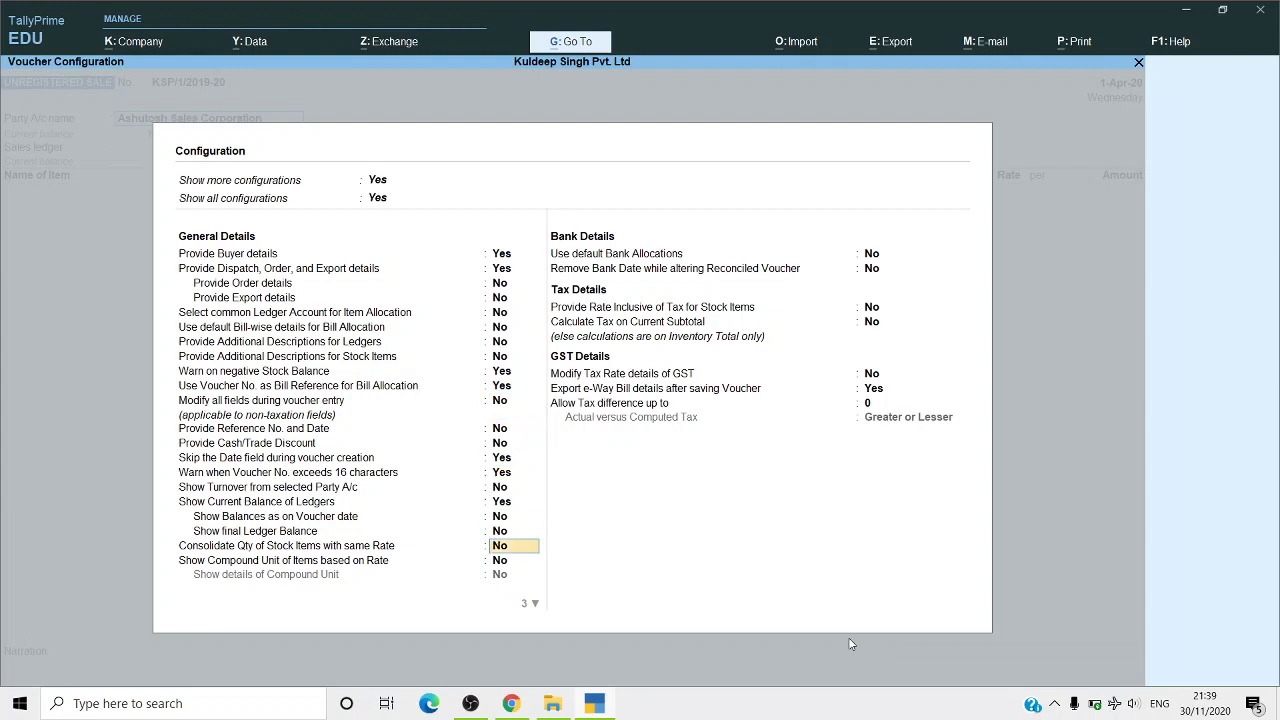
{"action": "key", "text": "Down"}
{"action": "key", "text": "Down"}
{"action": "key", "text": "Down"}
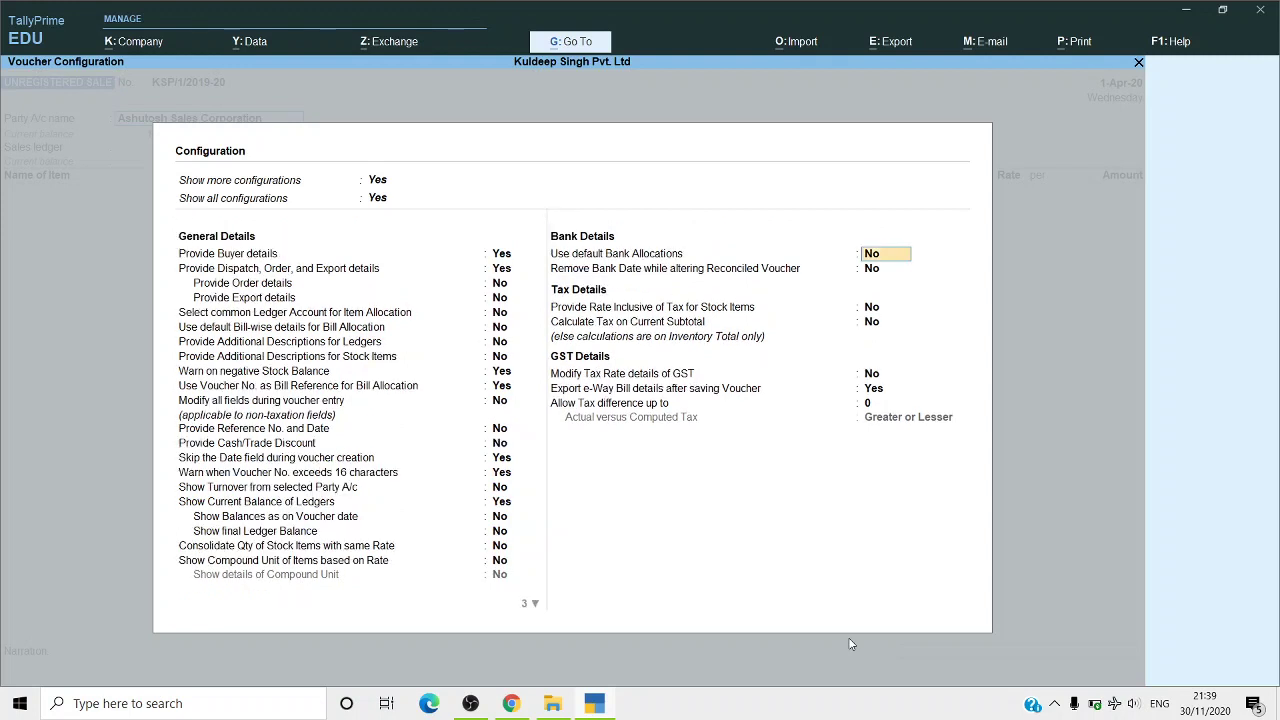
{"action": "key", "text": "Down"}
{"action": "key", "text": "Down"}
{"action": "key", "text": "Down"}
{"action": "key", "text": "Down"}
{"action": "key", "text": "Down"}
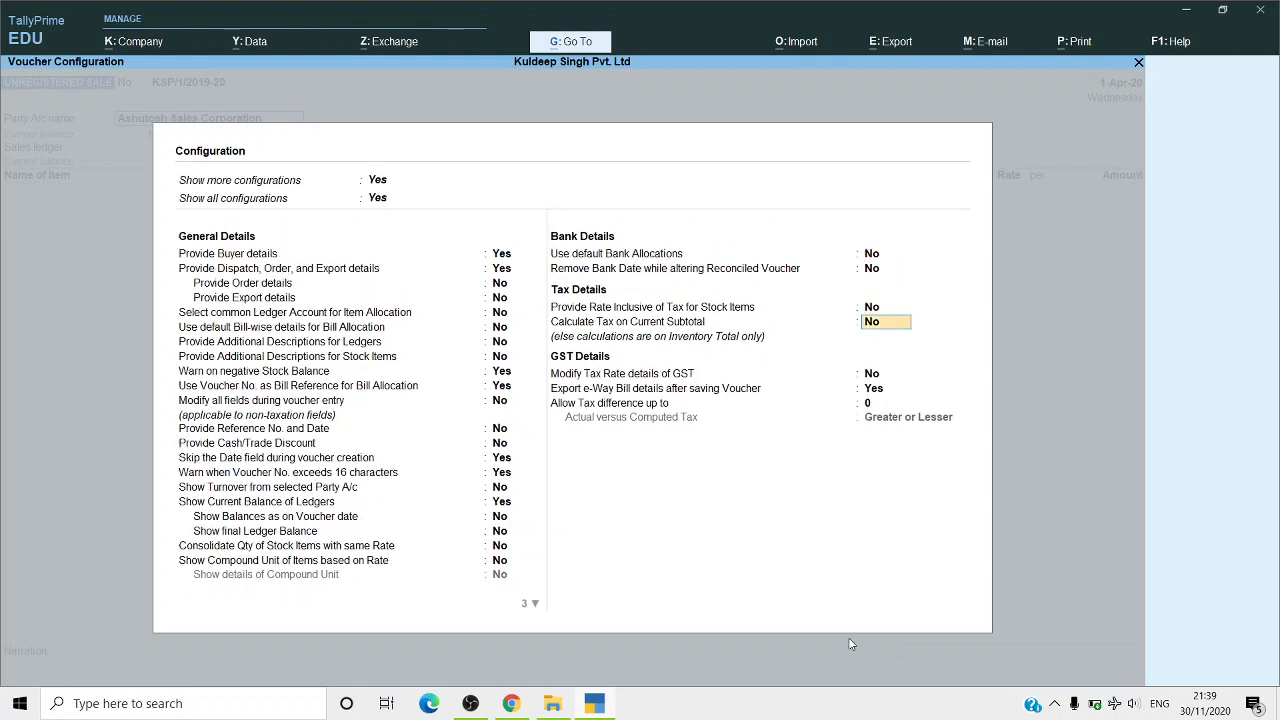
{"action": "key", "text": "Up"}
{"action": "type", "text": "y"}
{"action": "key", "text": "Return"}
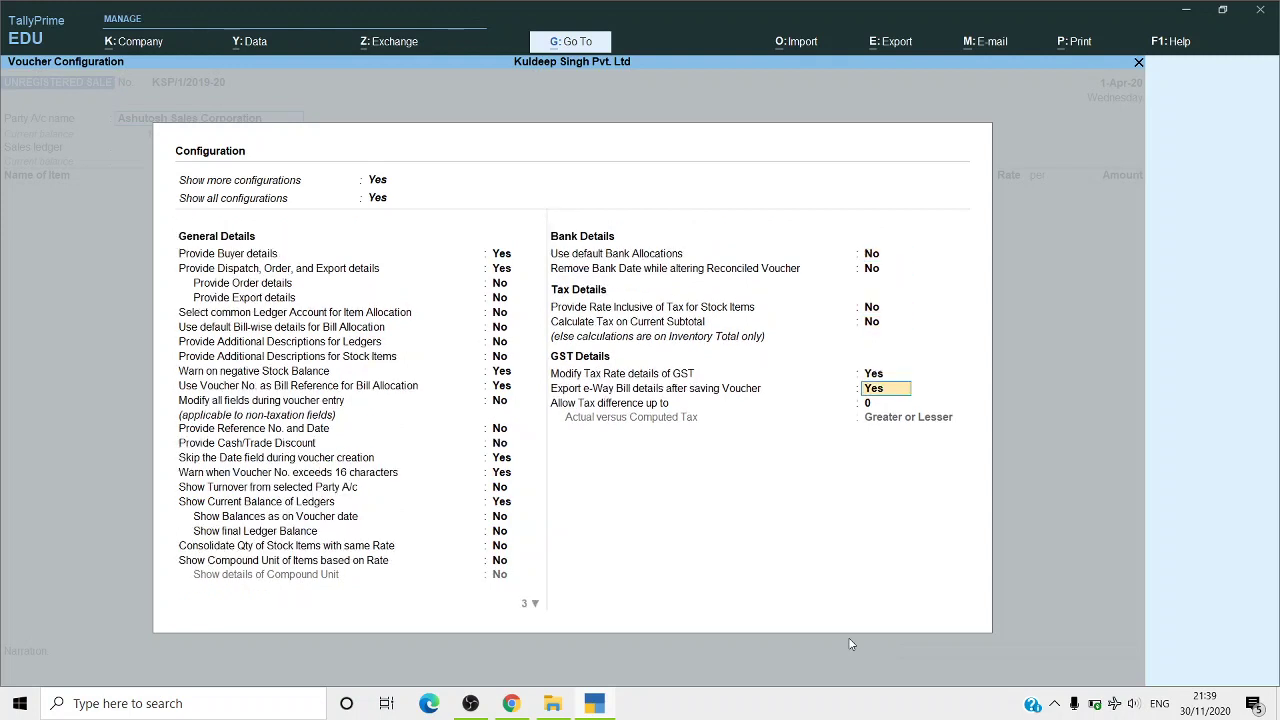
{"action": "key", "text": "Return"}
{"action": "key", "text": "Up"}
{"action": "key", "text": "Up"}
{"action": "key", "text": "Up"}
{"action": "key", "text": "Up"}
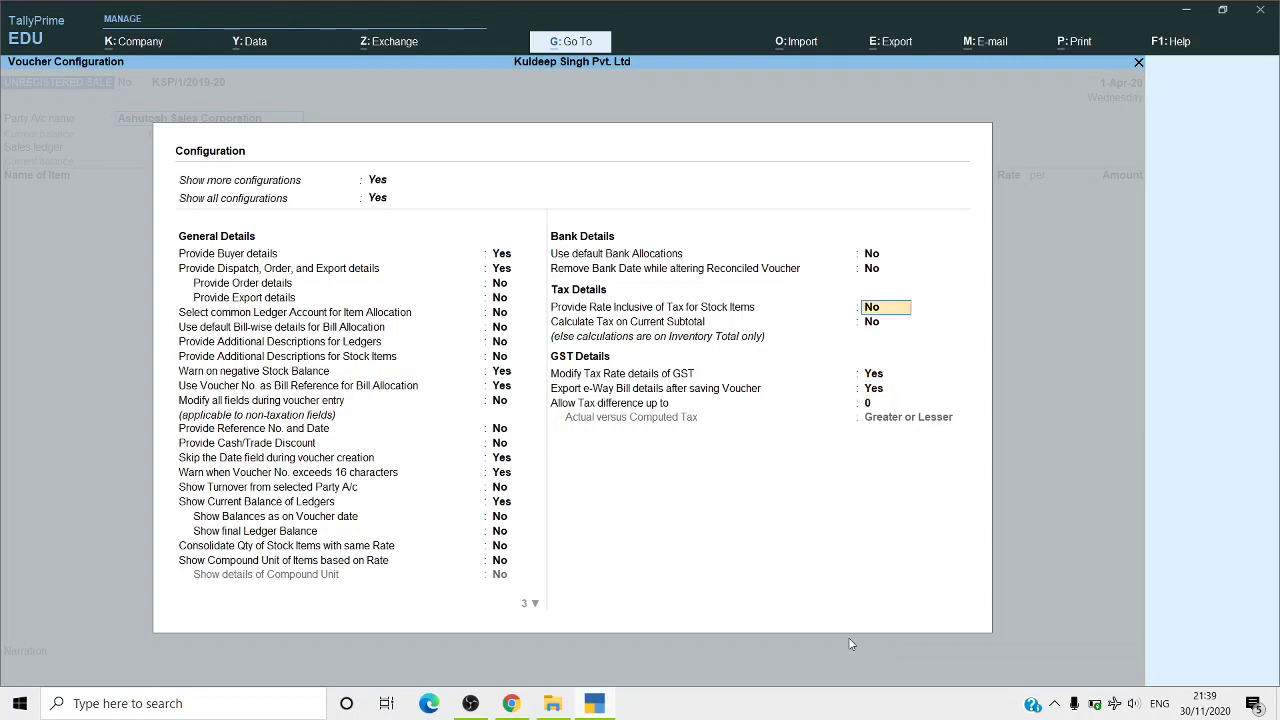
{"action": "type", "text": "y"}
{"action": "key", "text": "Return"}
Step: Accept the configuration and choose Cash as the Party A/c
{"action": "key", "text": "Return"}
{"action": "key", "text": "Return"}
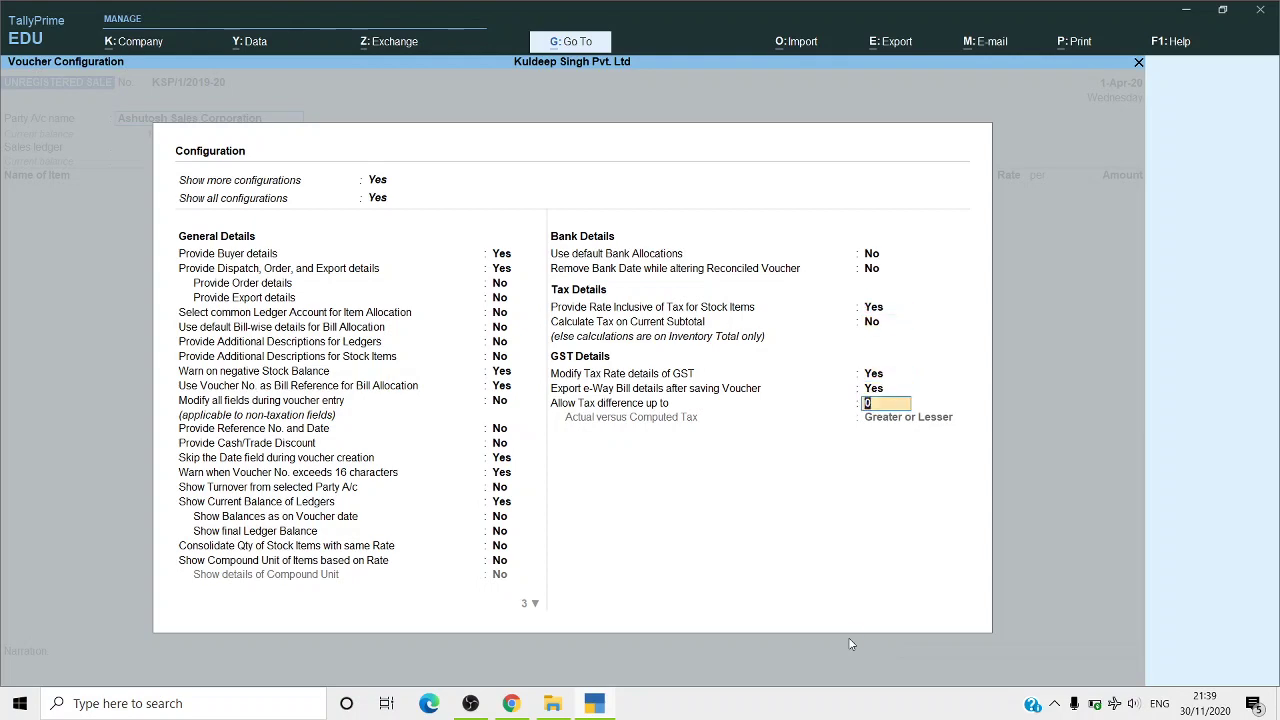
{"action": "key", "text": "Return"}
{"action": "key", "text": "Escape"}
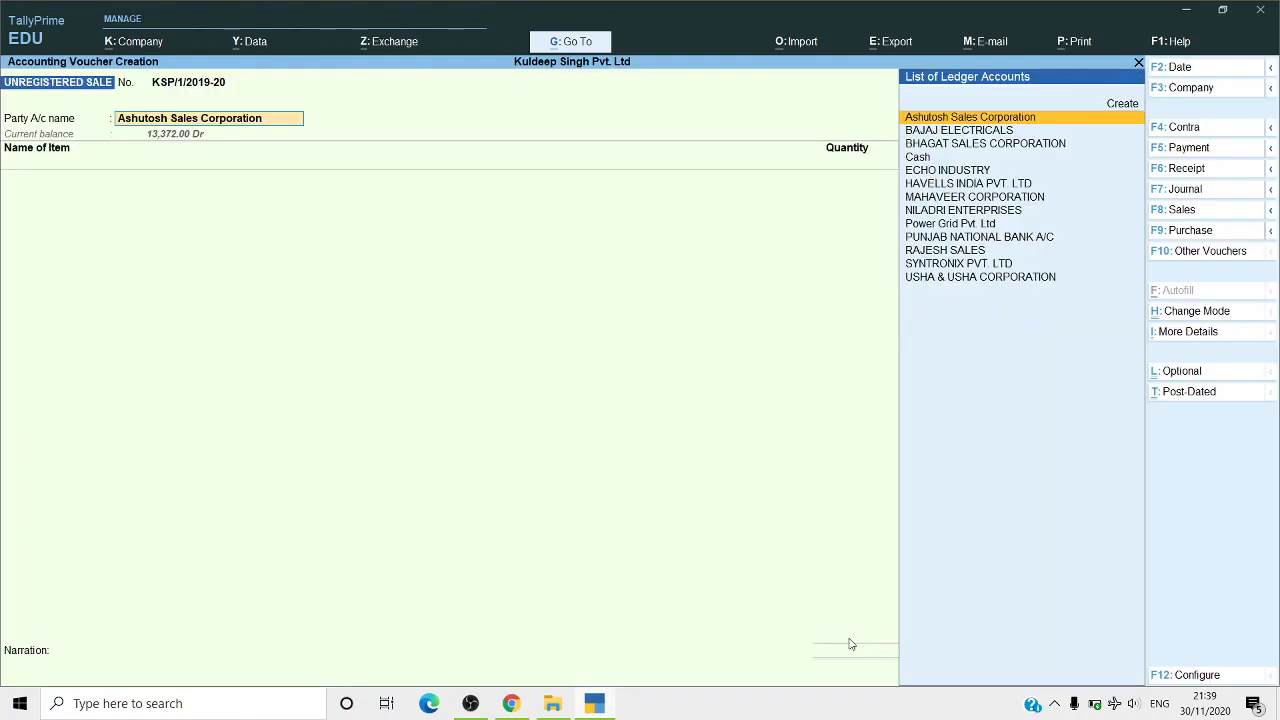
{"action": "type", "text": "Cas"}
{"action": "key", "text": "Return"}
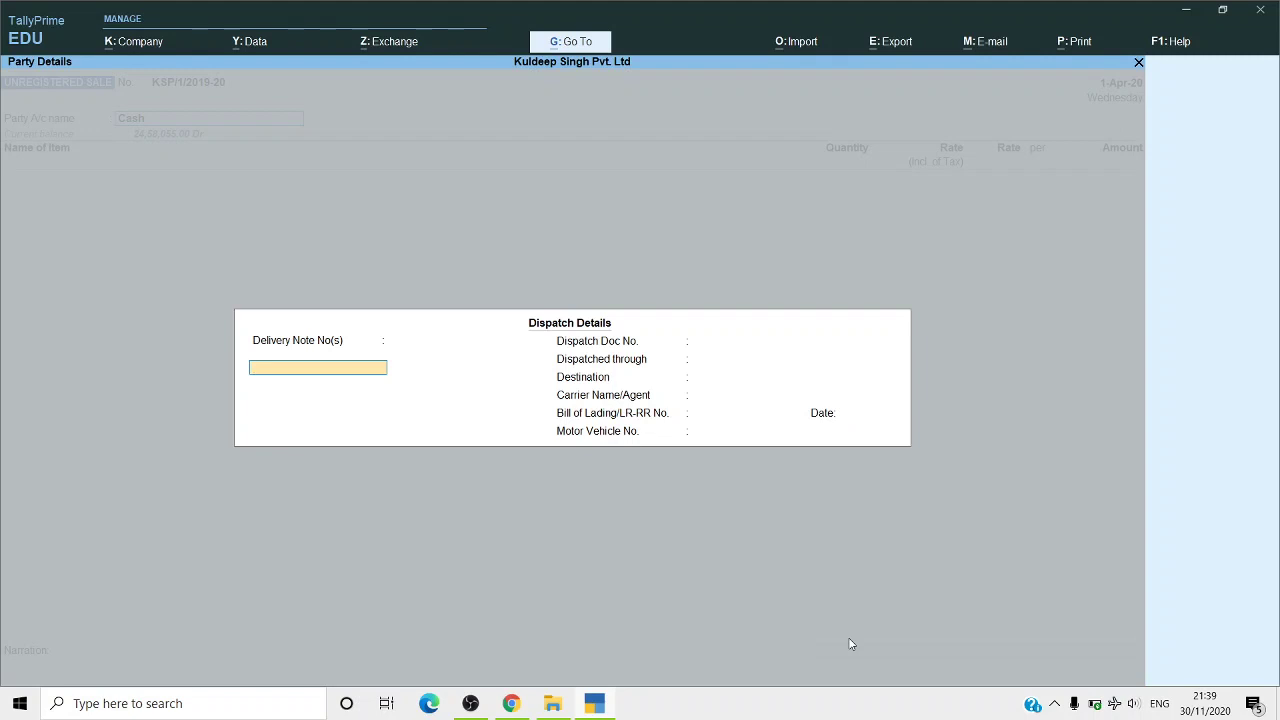
Step: Leave Dispatch Details blank and keep Cash as an Unregistered buyer with Place of Supply Odisha
{"action": "key", "text": "Return"}
{"action": "key", "text": "Return"}
{"action": "key", "text": "Return"}
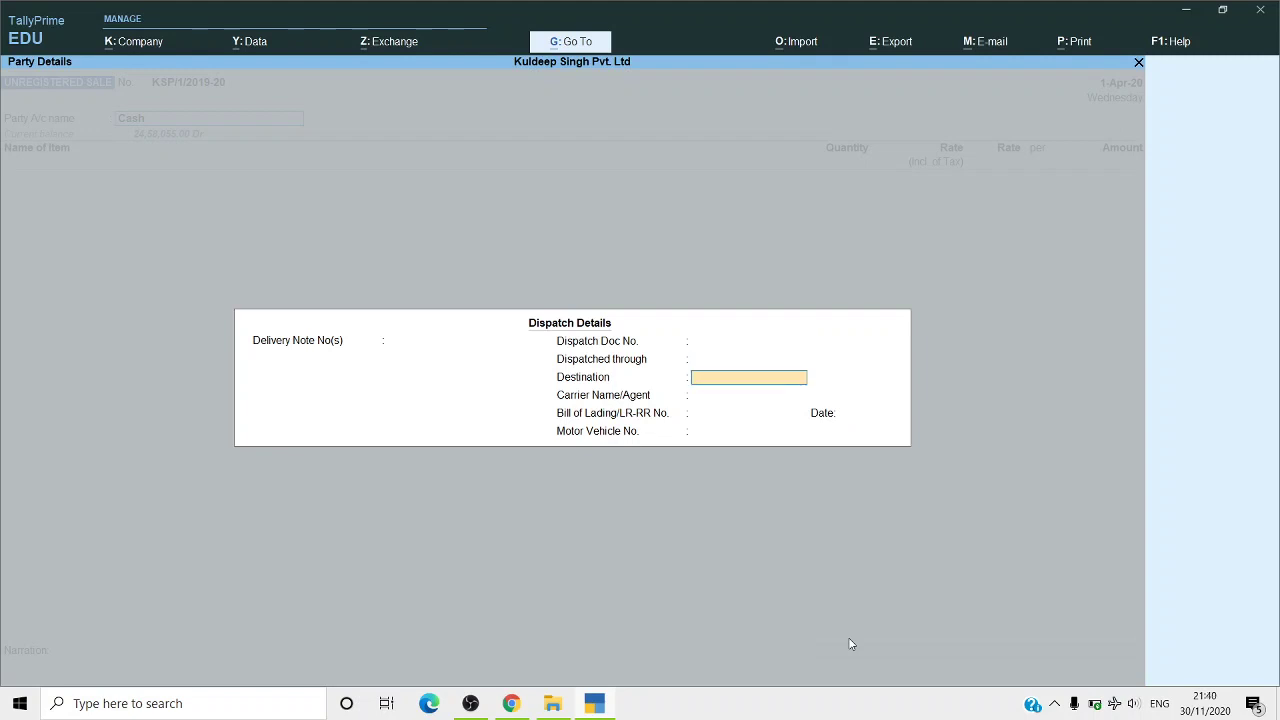
{"action": "key", "text": "Return"}
{"action": "key", "text": "Return"}
{"action": "key", "text": "Return"}
{"action": "key", "text": "Return"}
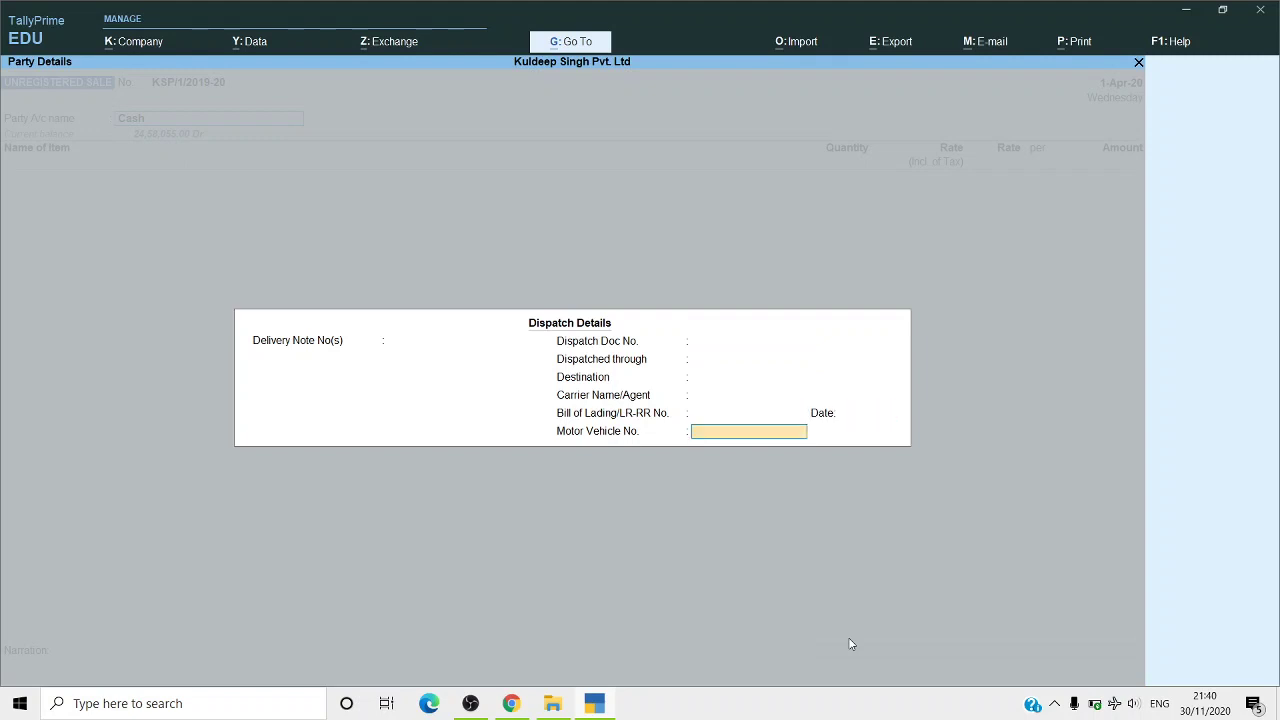
{"action": "key", "text": "Return"}
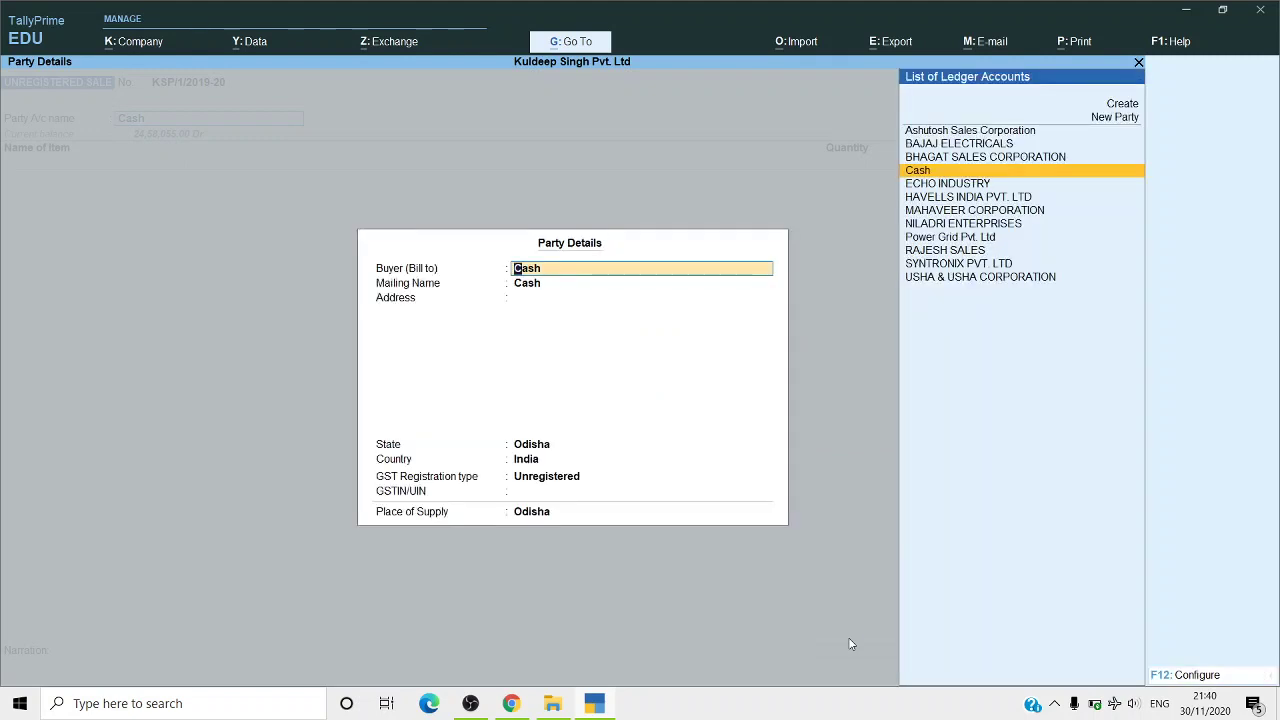
{"action": "key", "text": "Return"}
{"action": "key", "text": "Return"}
{"action": "key", "text": "Return"}
{"action": "key", "text": "Return"}
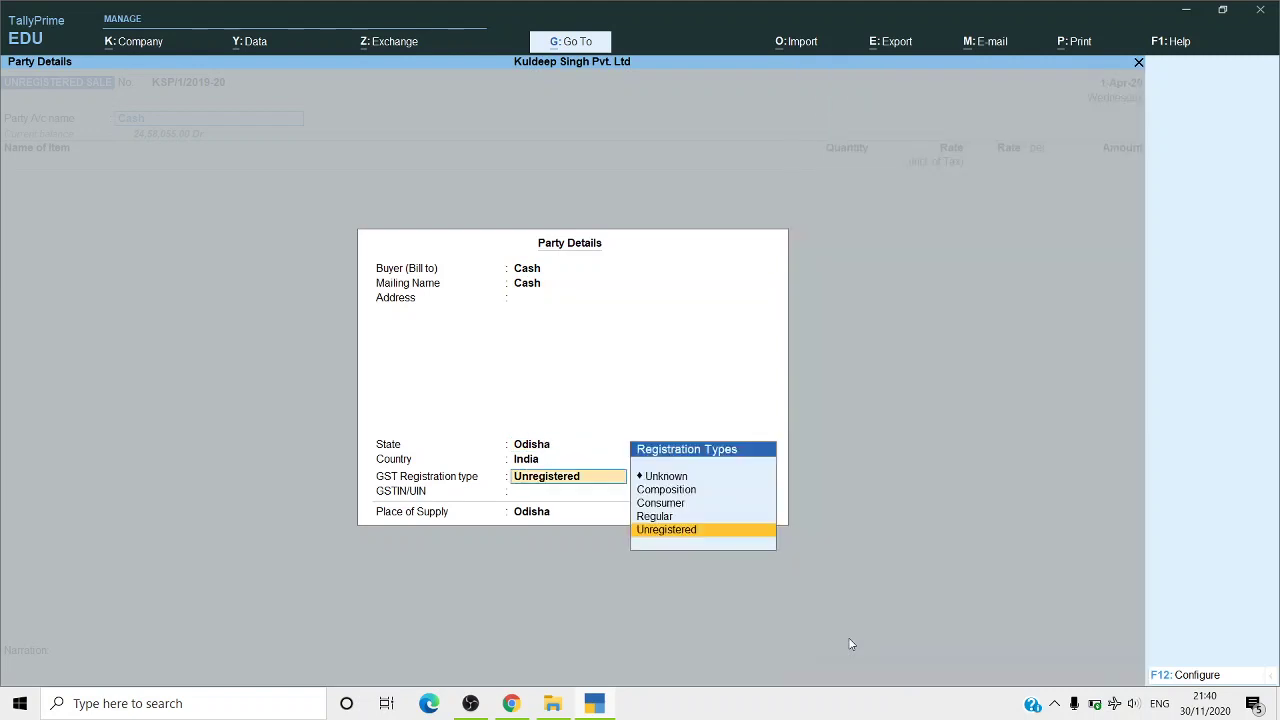
{"action": "key", "text": "Return"}
{"action": "key", "text": "Return"}
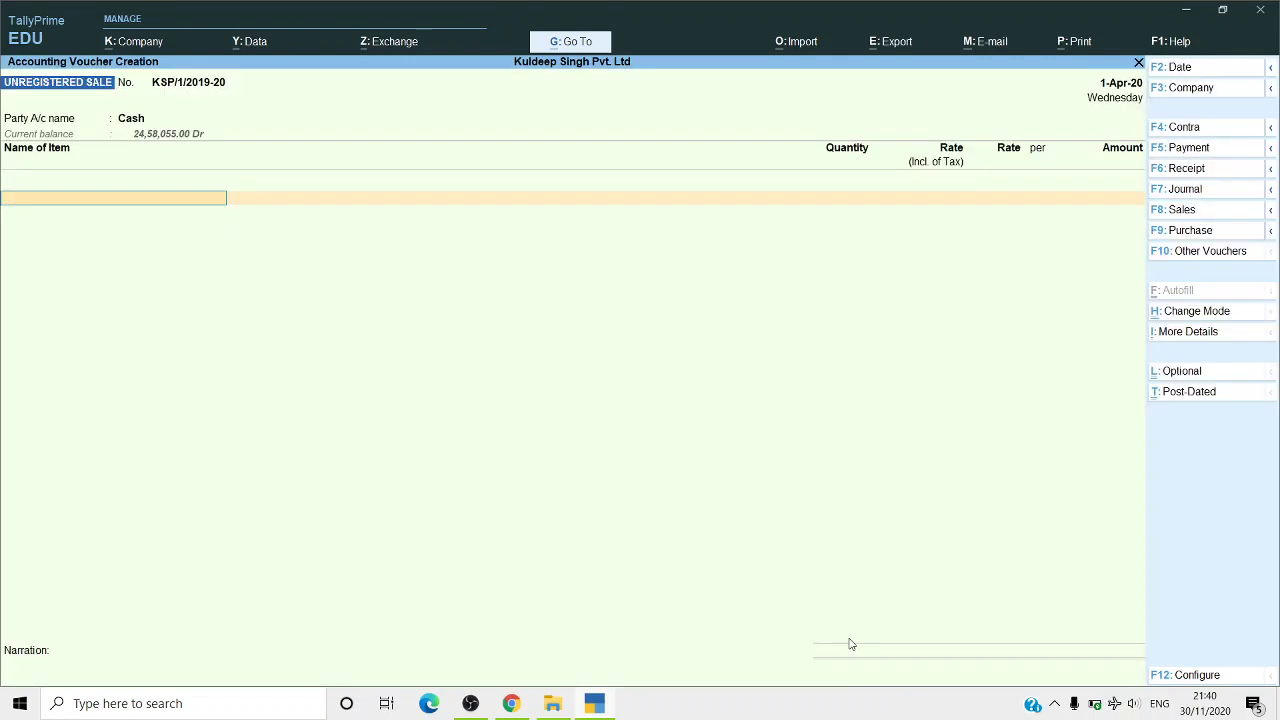
Step: Add CROMPTOM MIXTUR GRINDER, 2 PCS at 1,500 inclusive of tax
{"action": "type", "text": "D"}
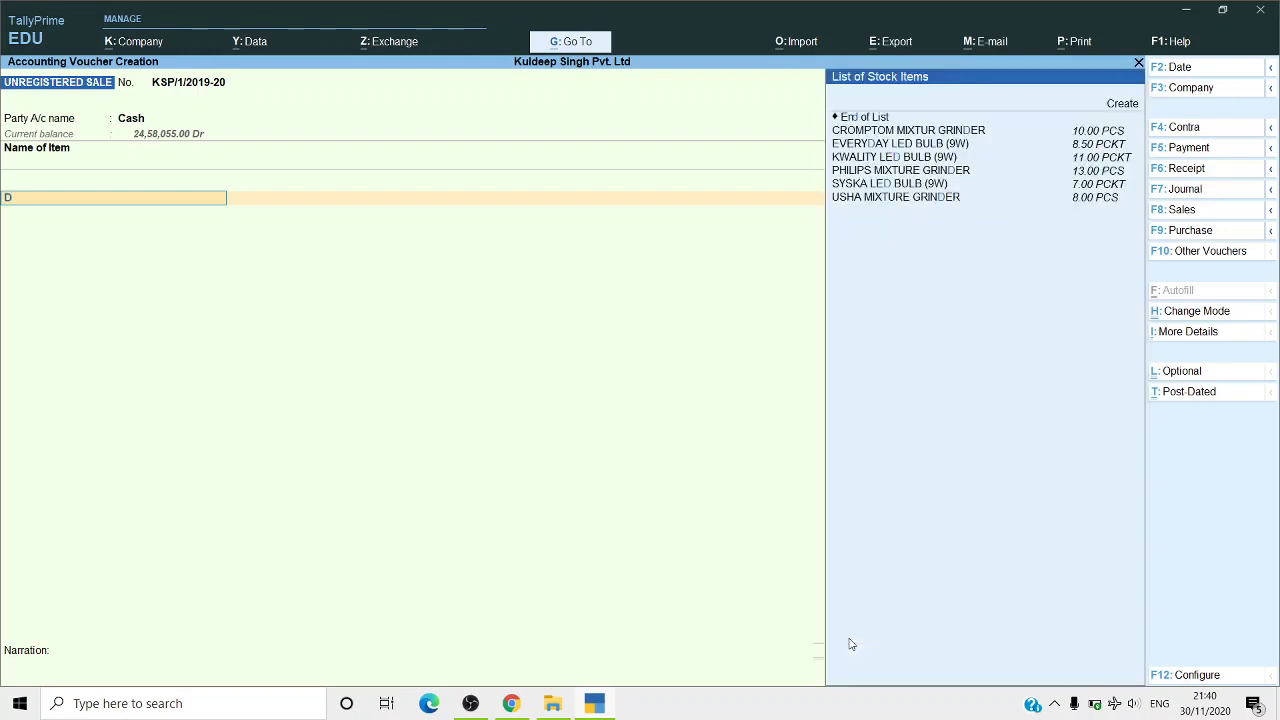
{"action": "key", "text": "BackSpace"}
{"action": "type", "text": "d"}
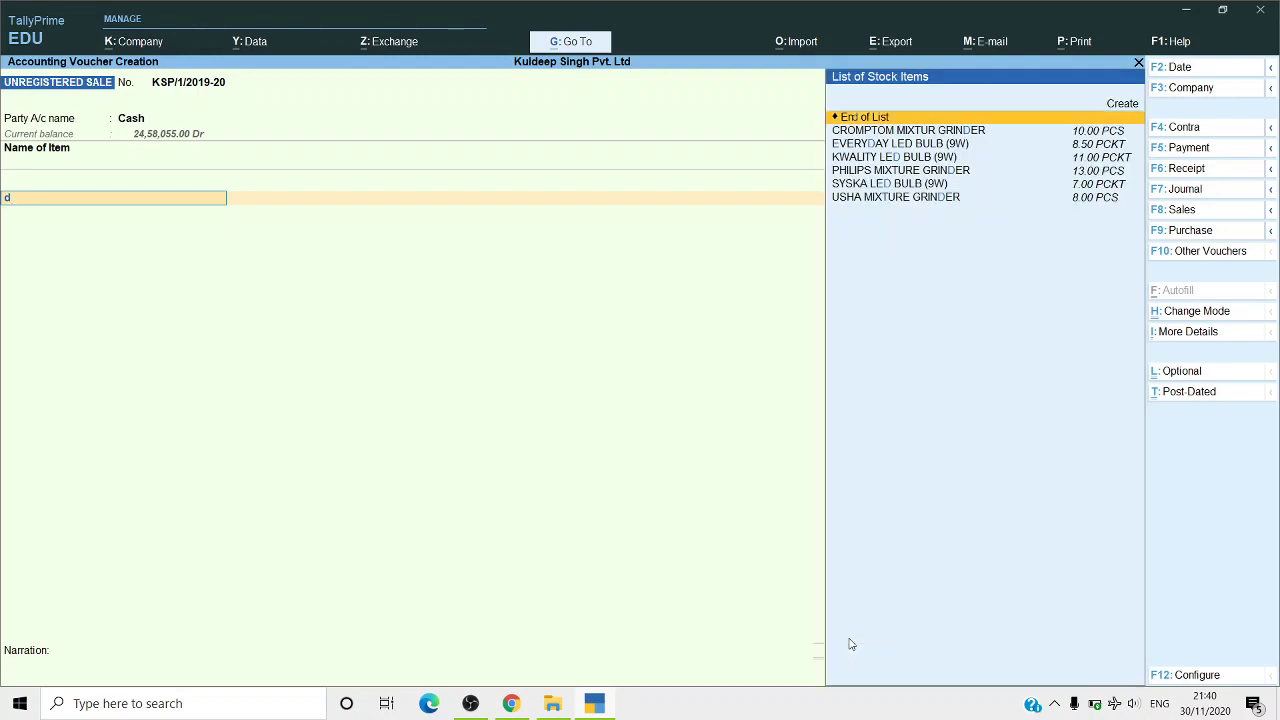
{"action": "key", "text": "Down"}
{"action": "key", "text": "Return"}
{"action": "type", "text": "1500"}
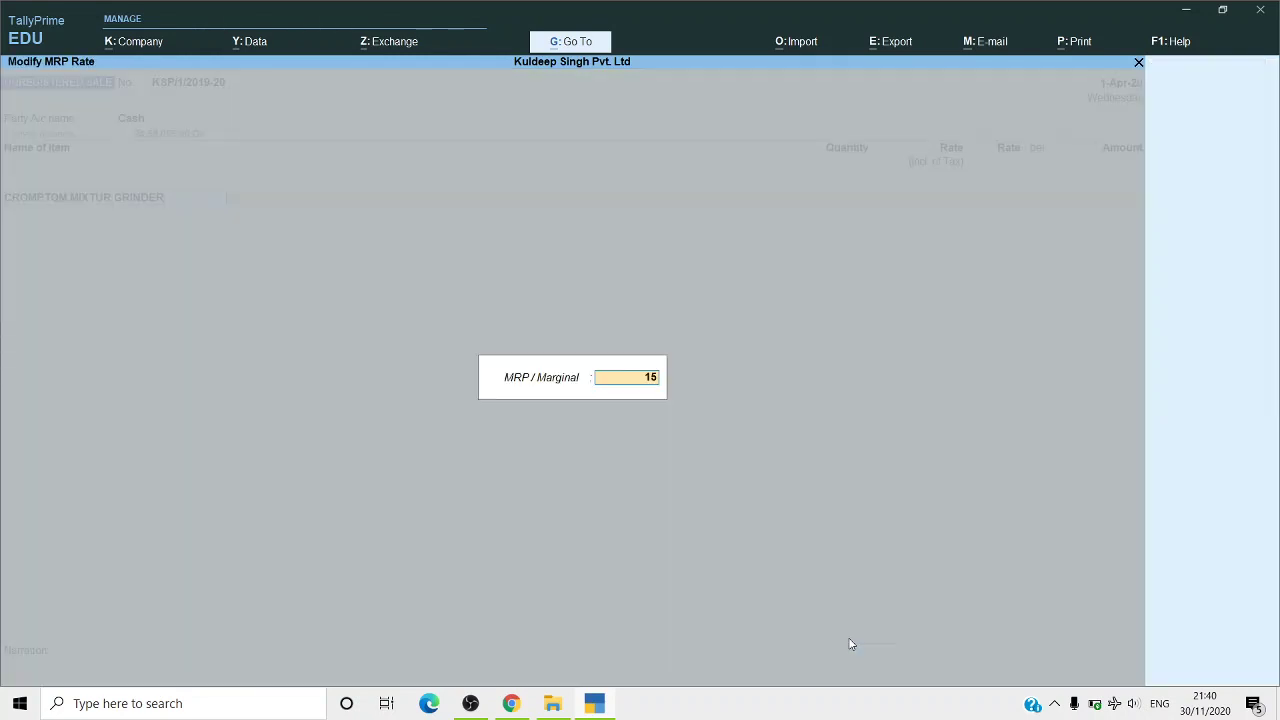
{"action": "key", "text": "Return"}
{"action": "type", "text": "2"}
{"action": "key", "text": "Return"}
{"action": "key", "text": "Return"}
{"action": "key", "text": "Return"}
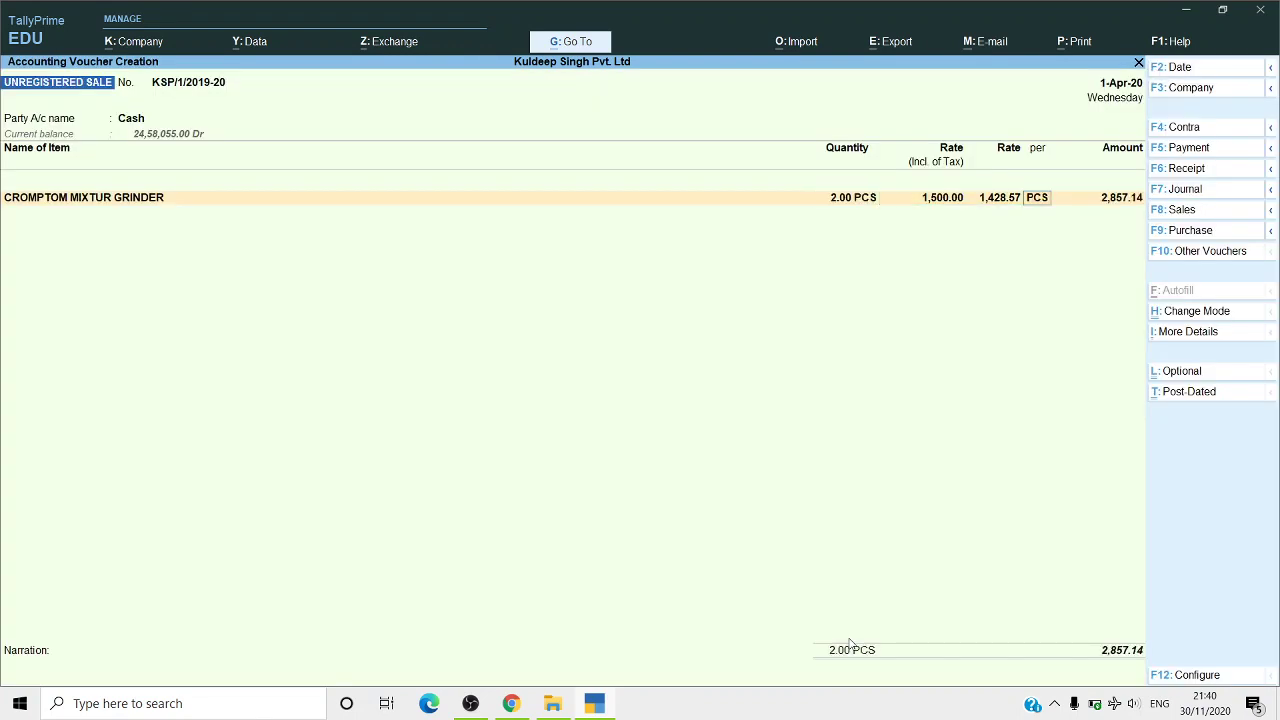
{"action": "key", "text": "Return"}
{"action": "key", "text": "Return"}
{"action": "key", "text": "Return"}
{"action": "key", "text": "Return"}
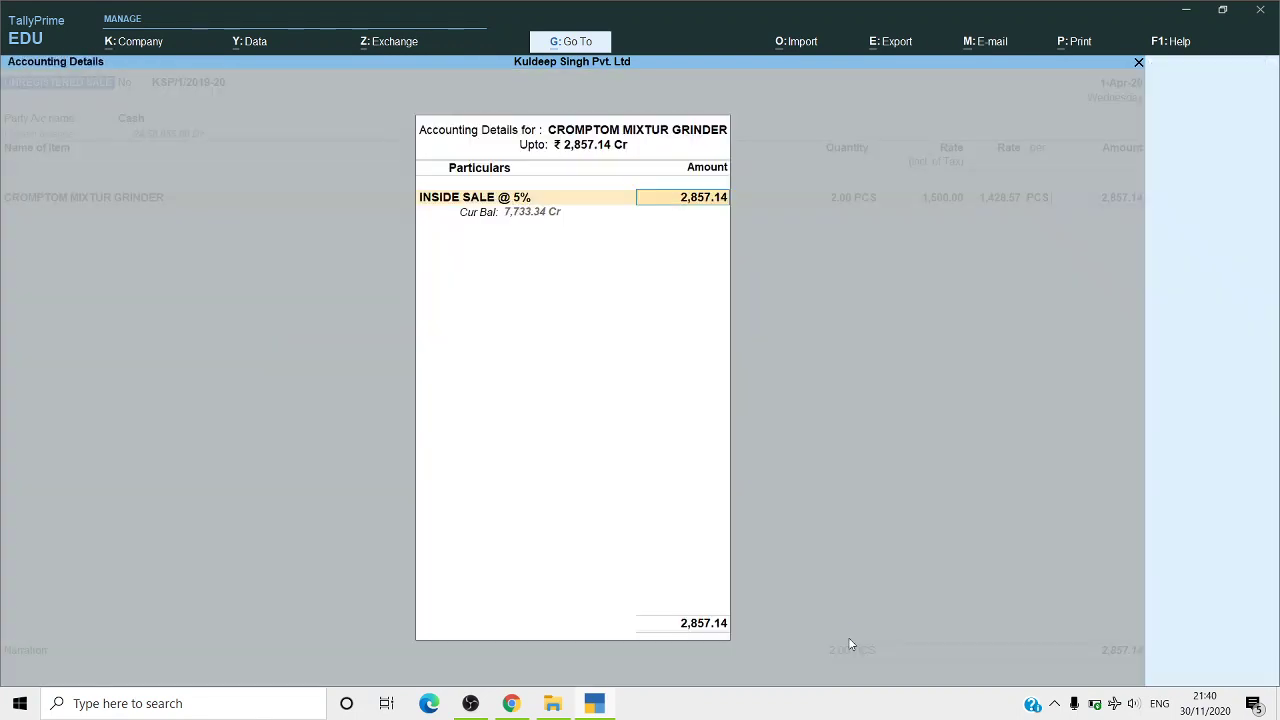
Step: Add the CGST and SGST ledgers, each charging 71.43
{"action": "key", "text": "Return"}
{"action": "type", "text": "Cgs"}
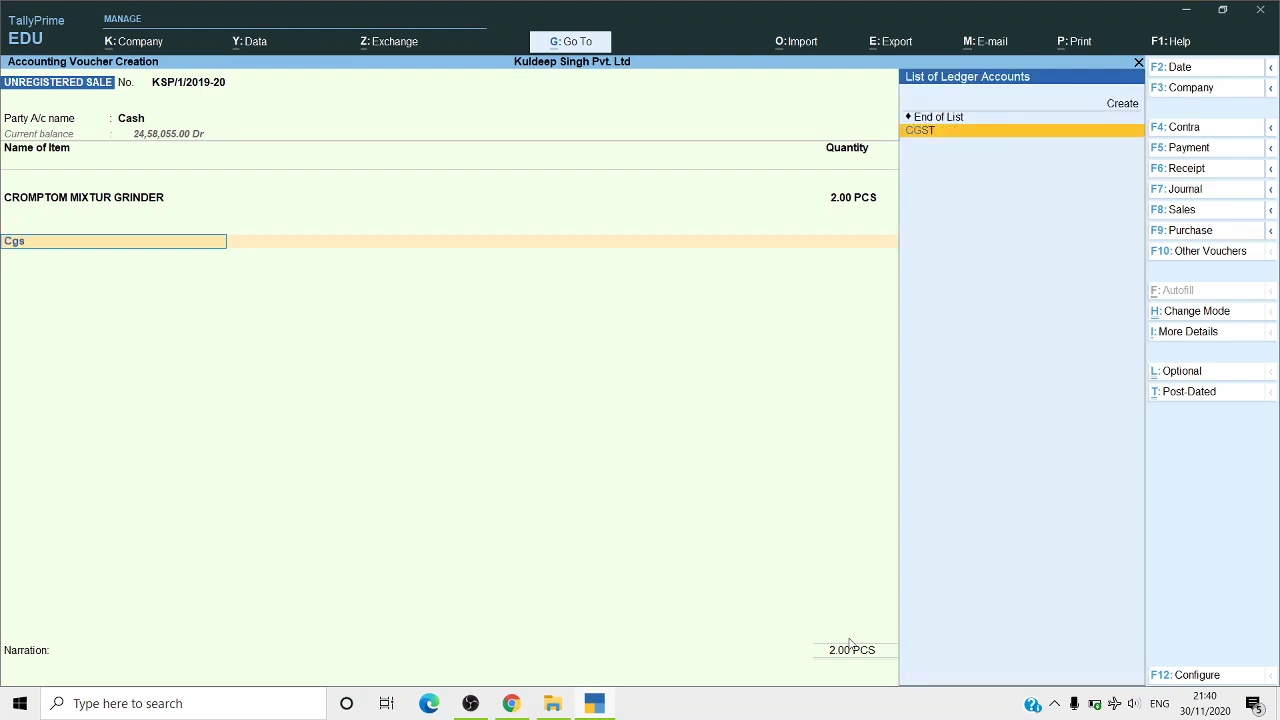
{"action": "key", "text": "Return"}
{"action": "type", "text": "Sg"}
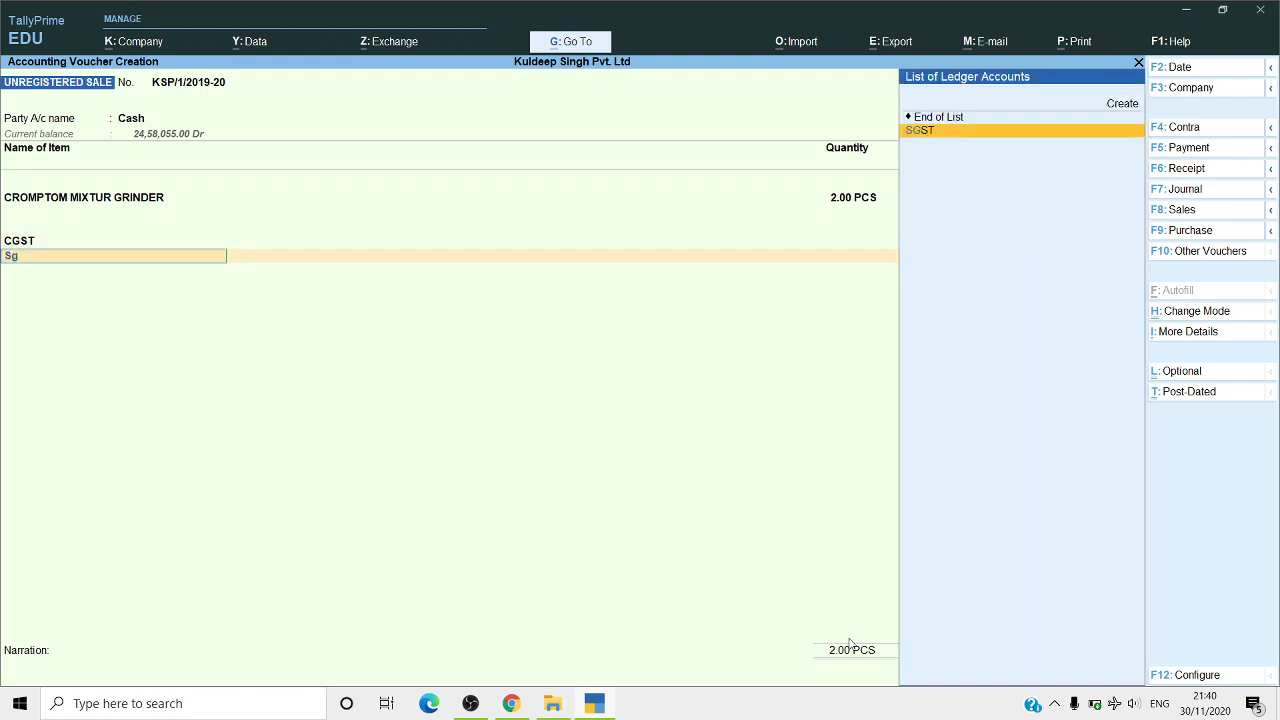
{"action": "key", "text": "Return"}
{"action": "key", "text": "Return"}
{"action": "key", "text": "Return"}
{"action": "key", "text": "Return"}
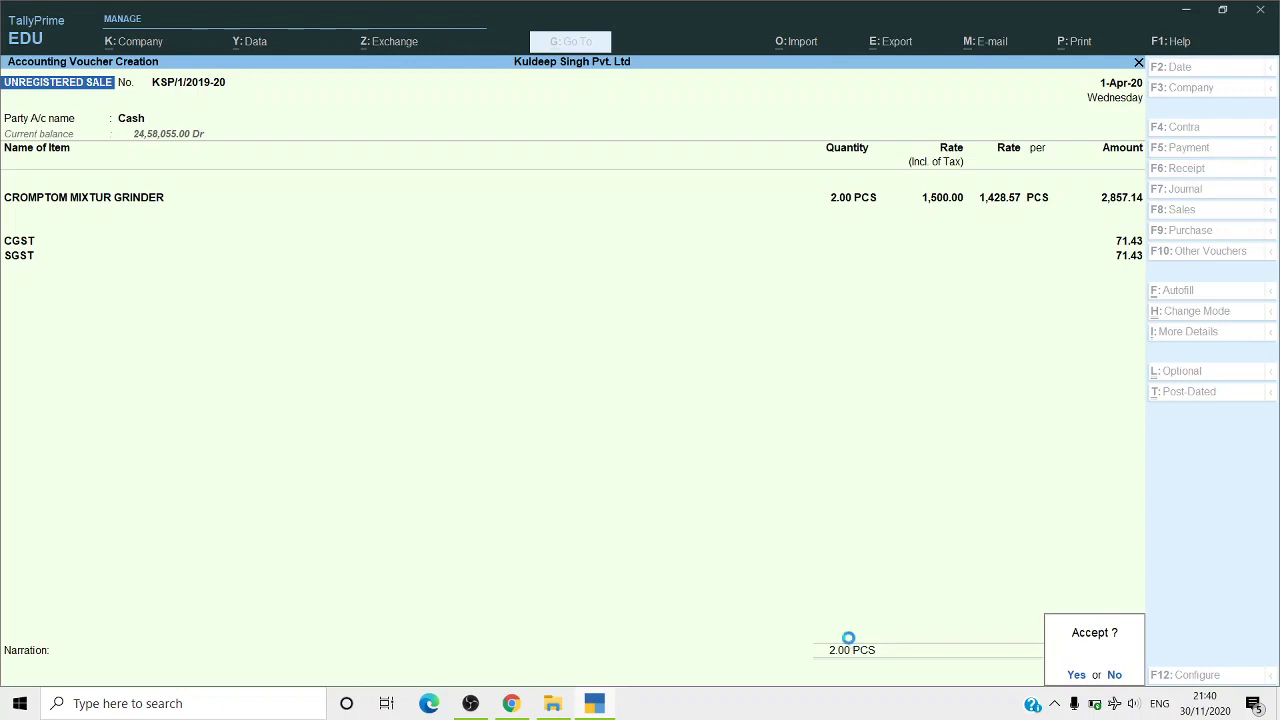
Step: Accept the ₹3,000 cash sale voucher, preview its retail invoice, then close the preview
{"action": "key", "text": "Return"}
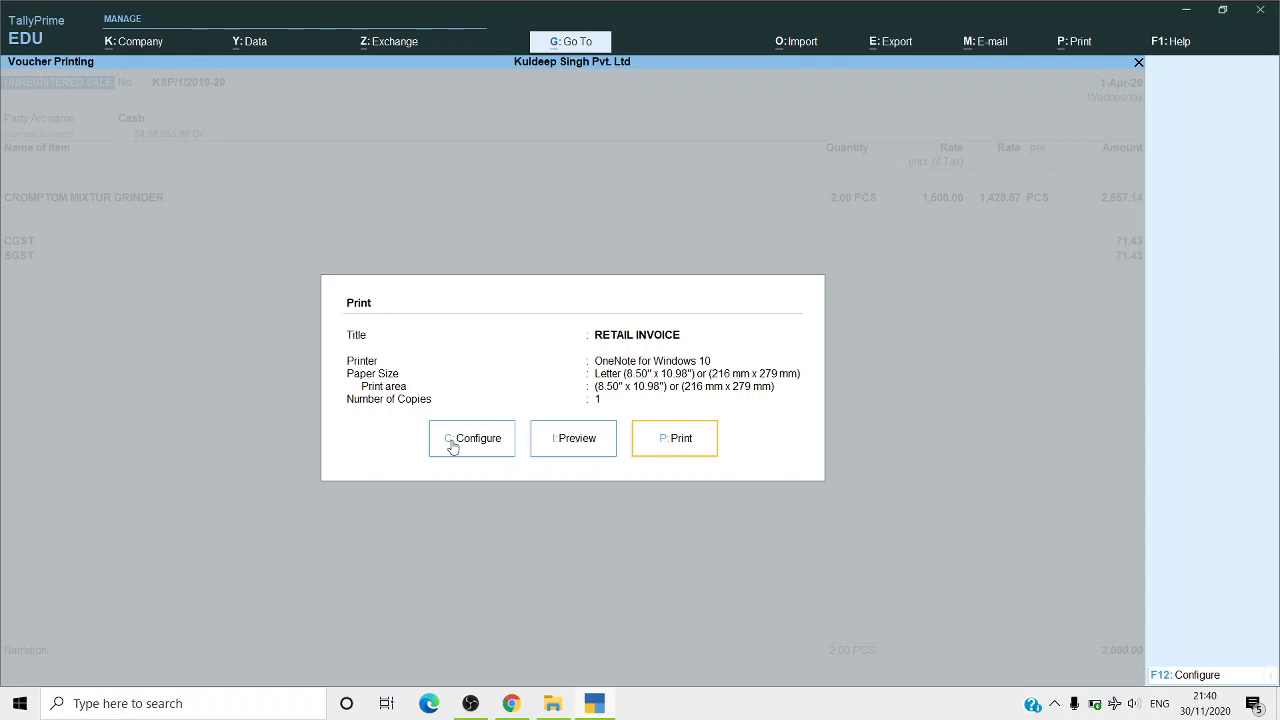
{"action": "left_click", "coordinate": [563, 438]}
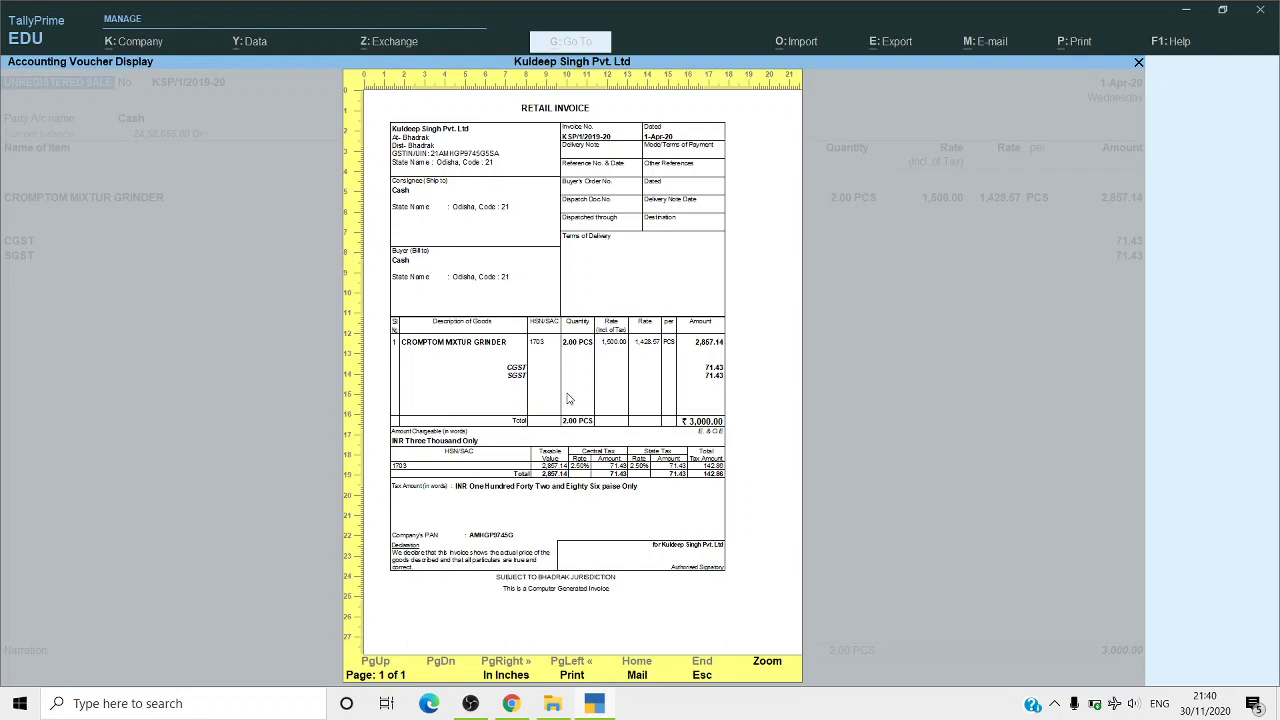
{"action": "key", "text": "Escape"}
{"action": "key", "text": "Escape"}
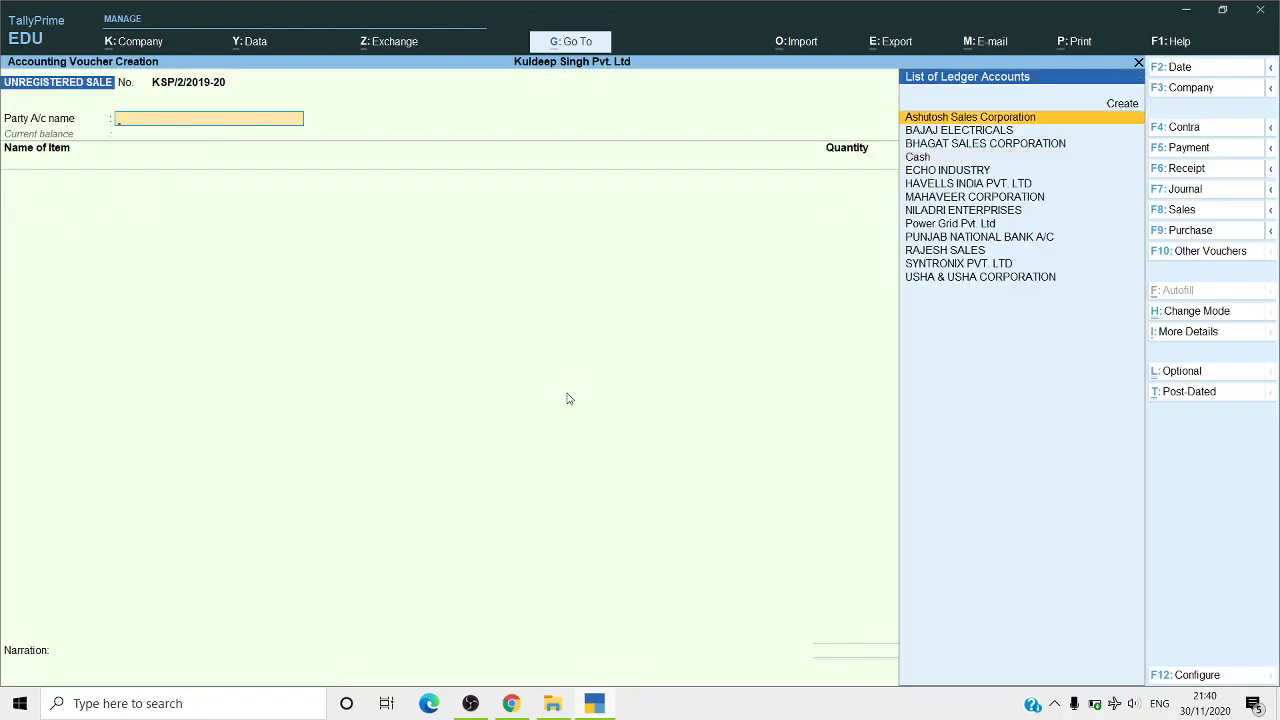
{"action": "key", "text": "Escape"}
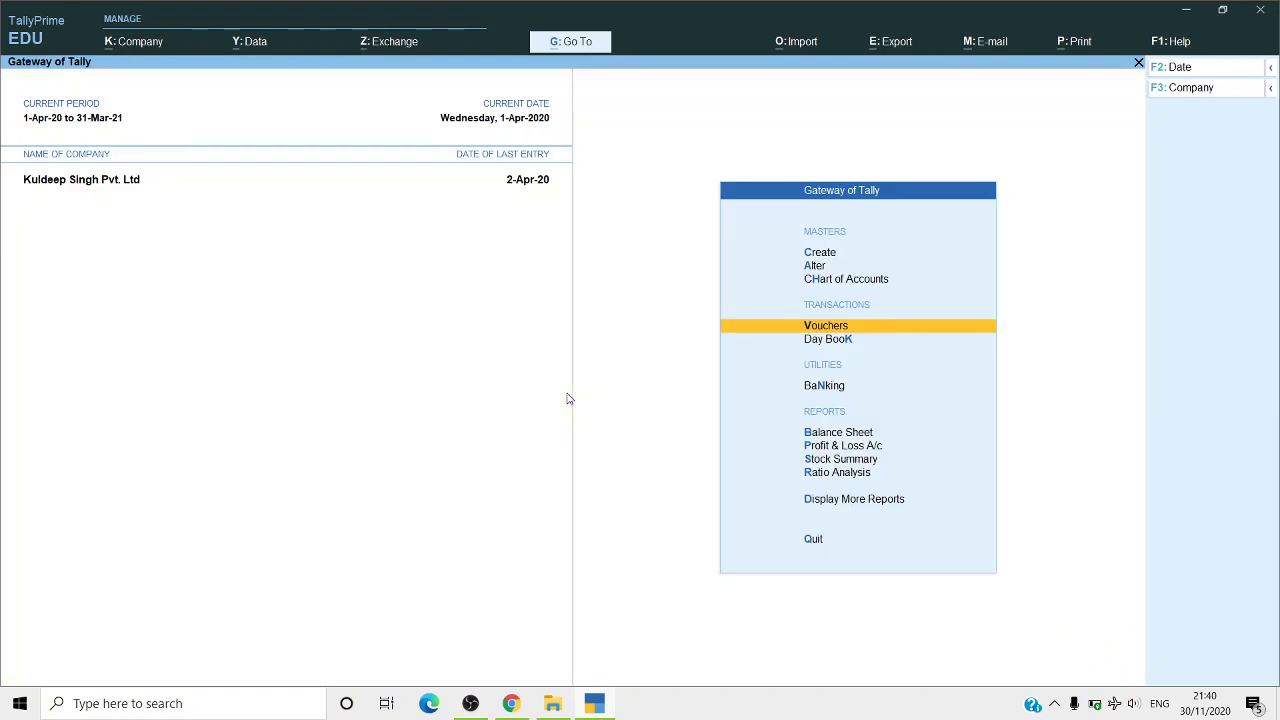
Step: Browse the Banking options from the Gateway of Tally menu, then back out
{"action": "key", "text": "Down"}
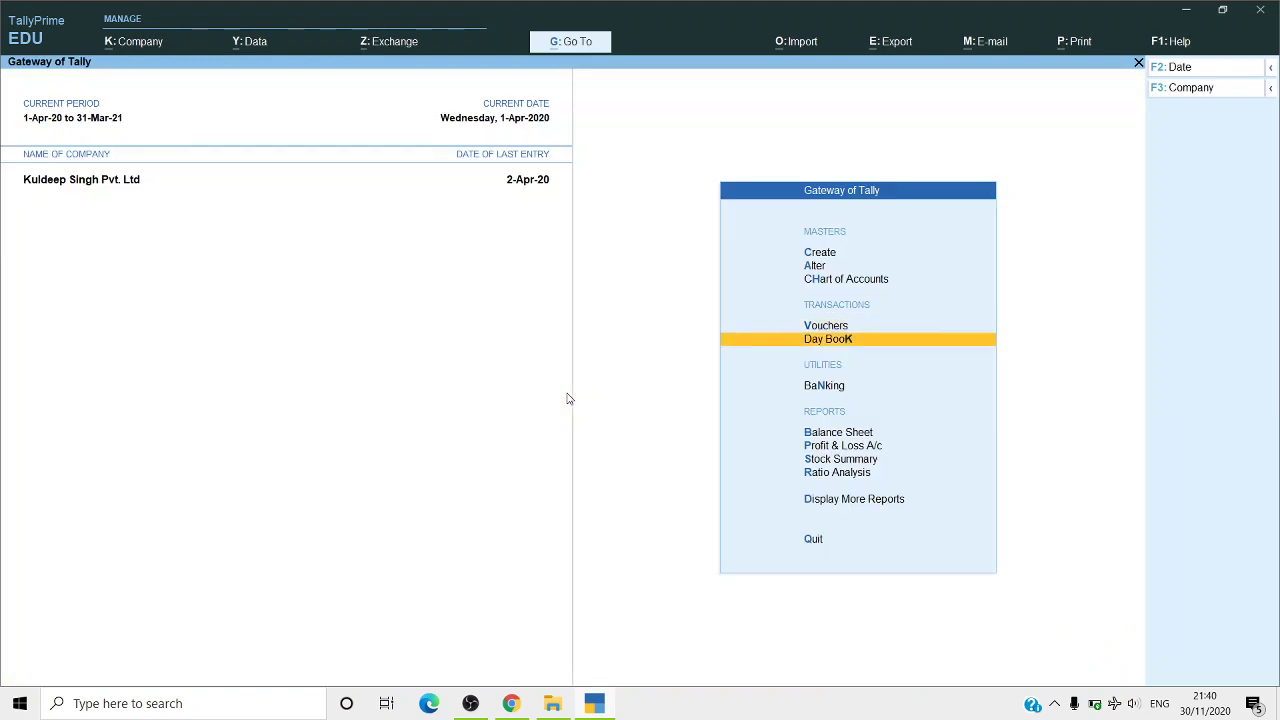
{"action": "key", "text": "Down"}
{"action": "key", "text": "Up"}
{"action": "key", "text": "Down"}
{"action": "key", "text": "Down"}
{"action": "key", "text": "Up"}
{"action": "key", "text": "Return"}
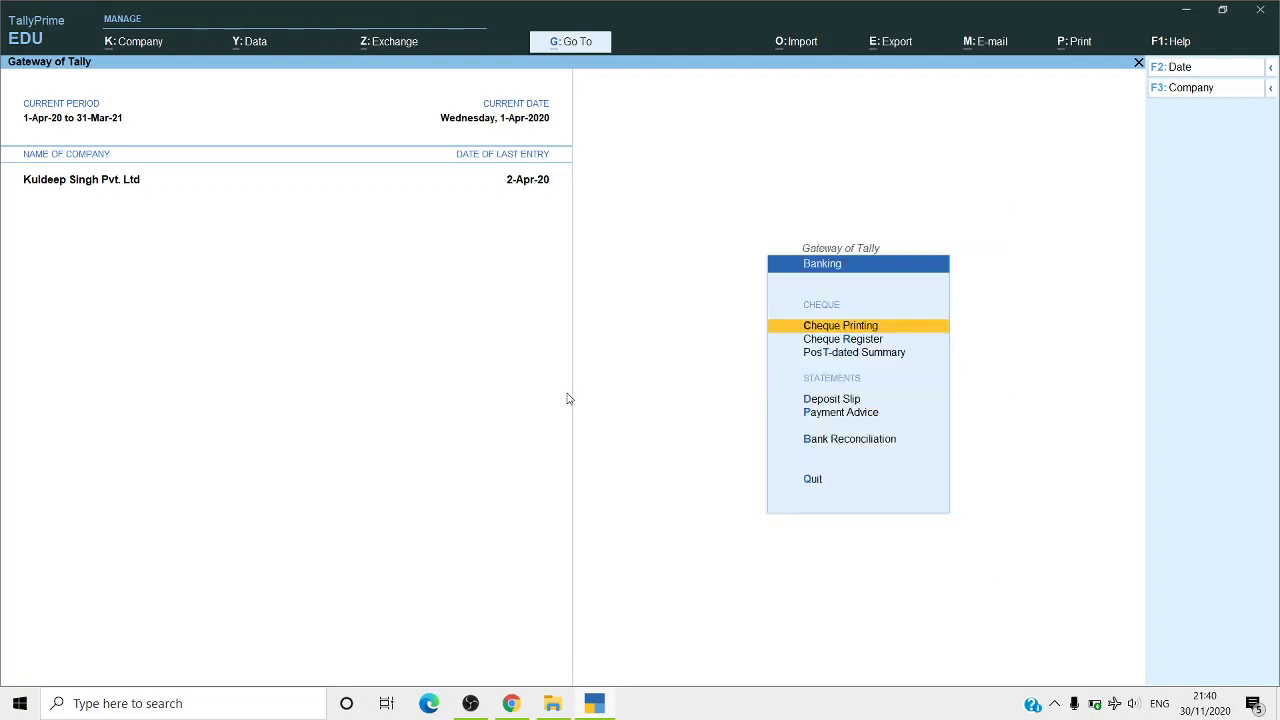
Step: Move down to Display More Reports and scan its accounting reports list
{"action": "key", "text": "Down"}
{"action": "key", "text": "Escape"}
{"action": "key", "text": "Down"}
{"action": "key", "text": "Down"}
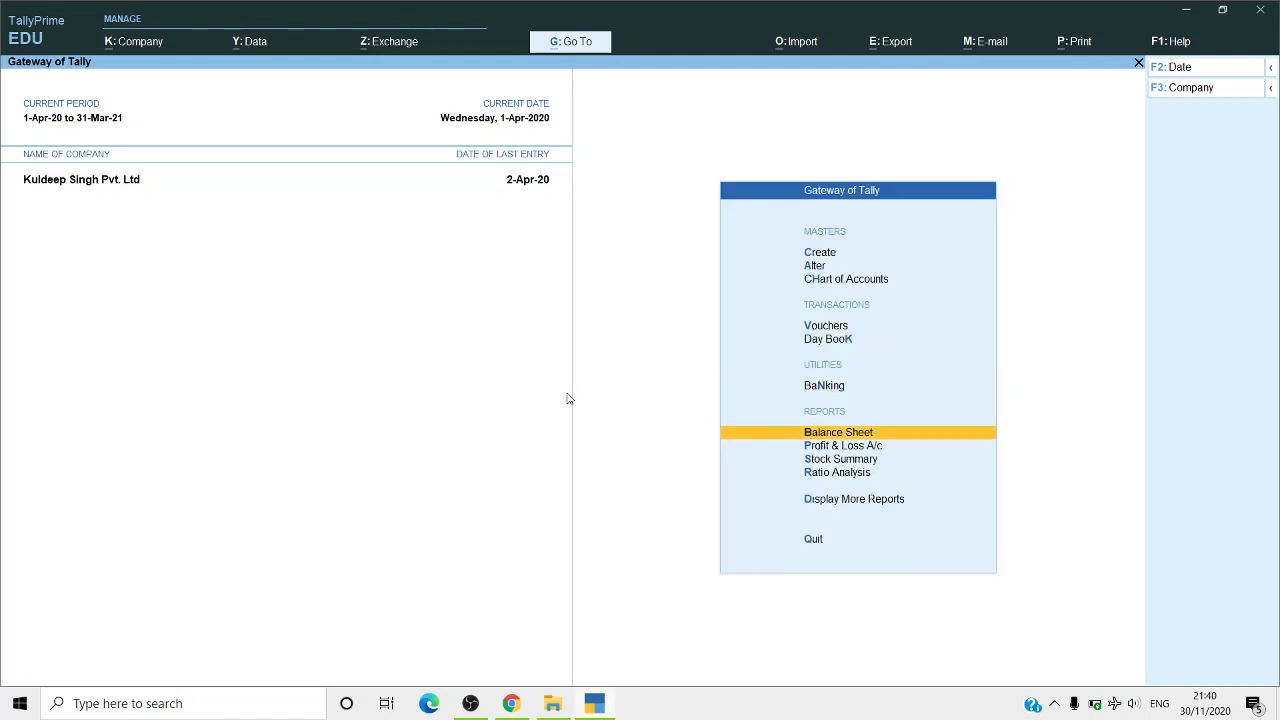
{"action": "key", "text": "Down"}
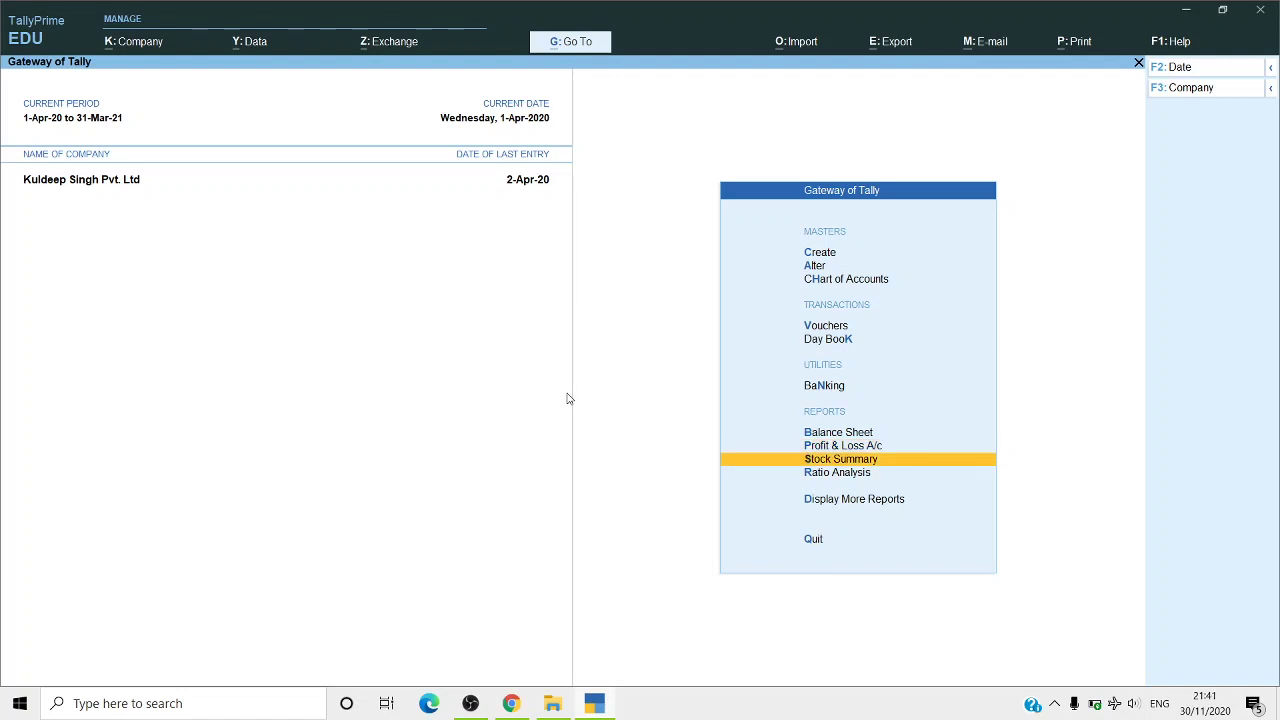
{"action": "key", "text": "Down"}
{"action": "key", "text": "Down"}
{"action": "key", "text": "Return"}
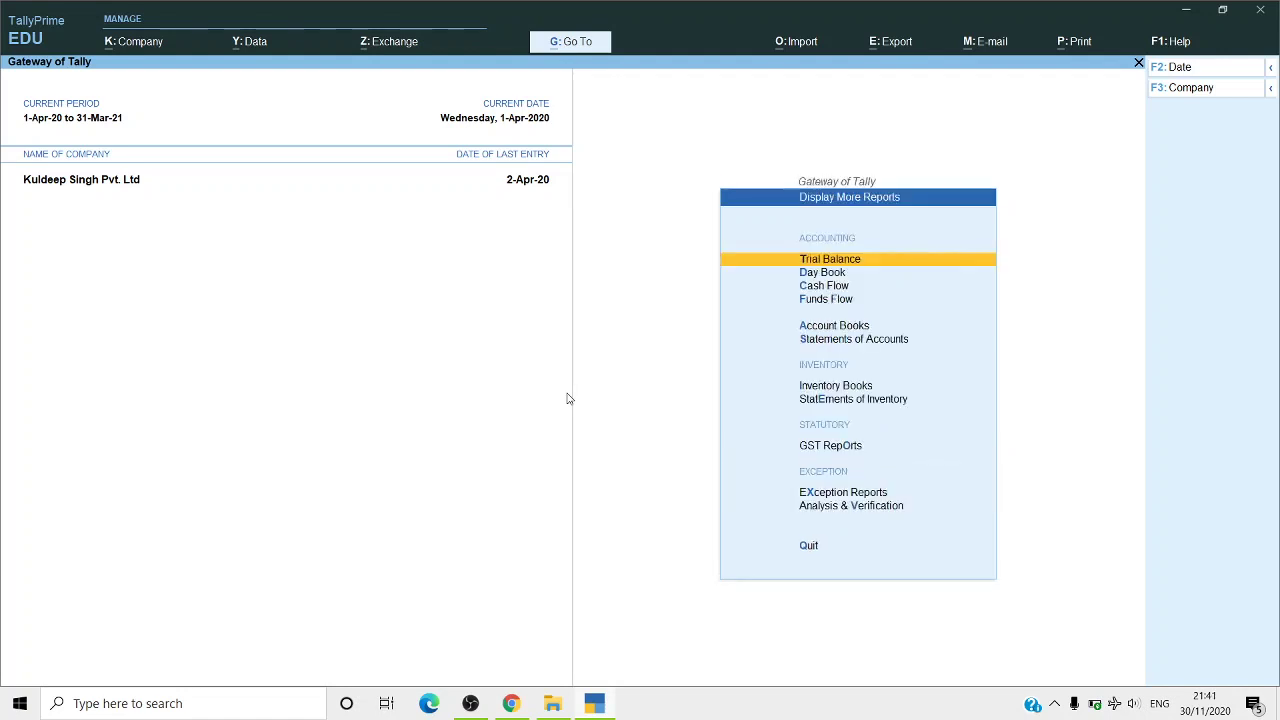
{"action": "key", "text": "Down"}
{"action": "key", "text": "Down"}
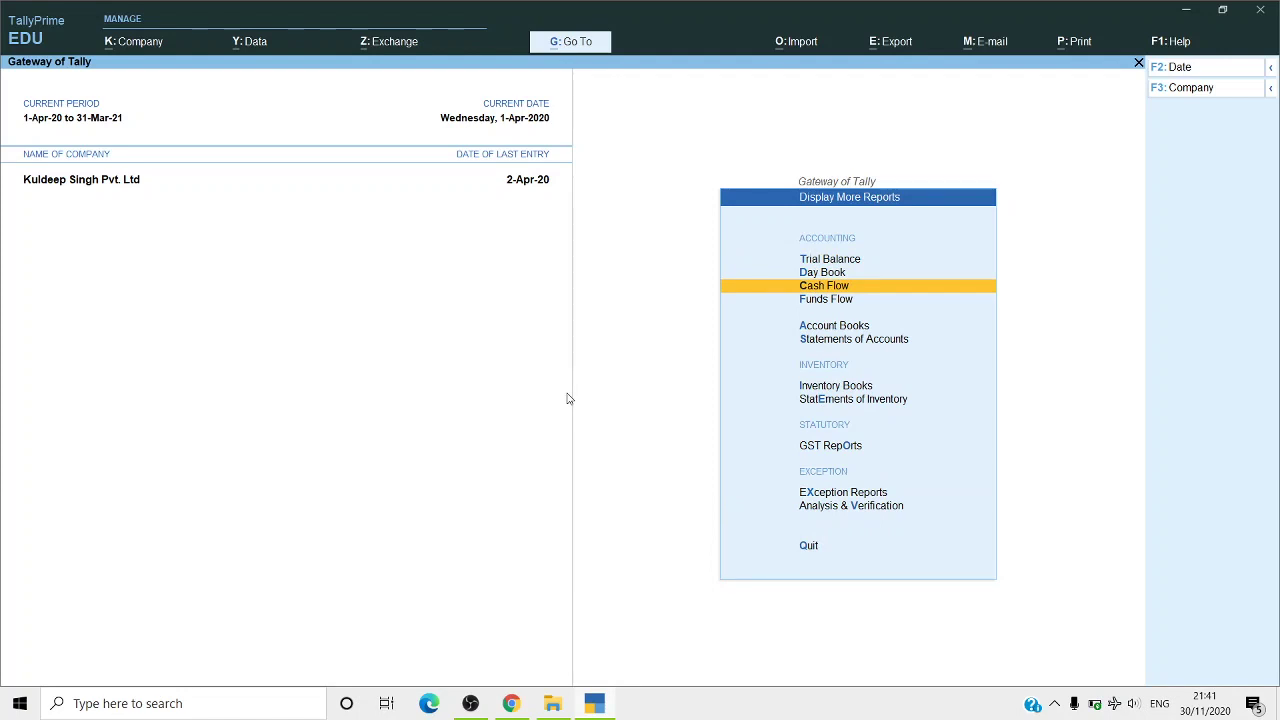
{"action": "key", "text": "Down"}
{"action": "key", "text": "Down"}
{"action": "key", "text": "Down"}
{"action": "key", "text": "Down"}
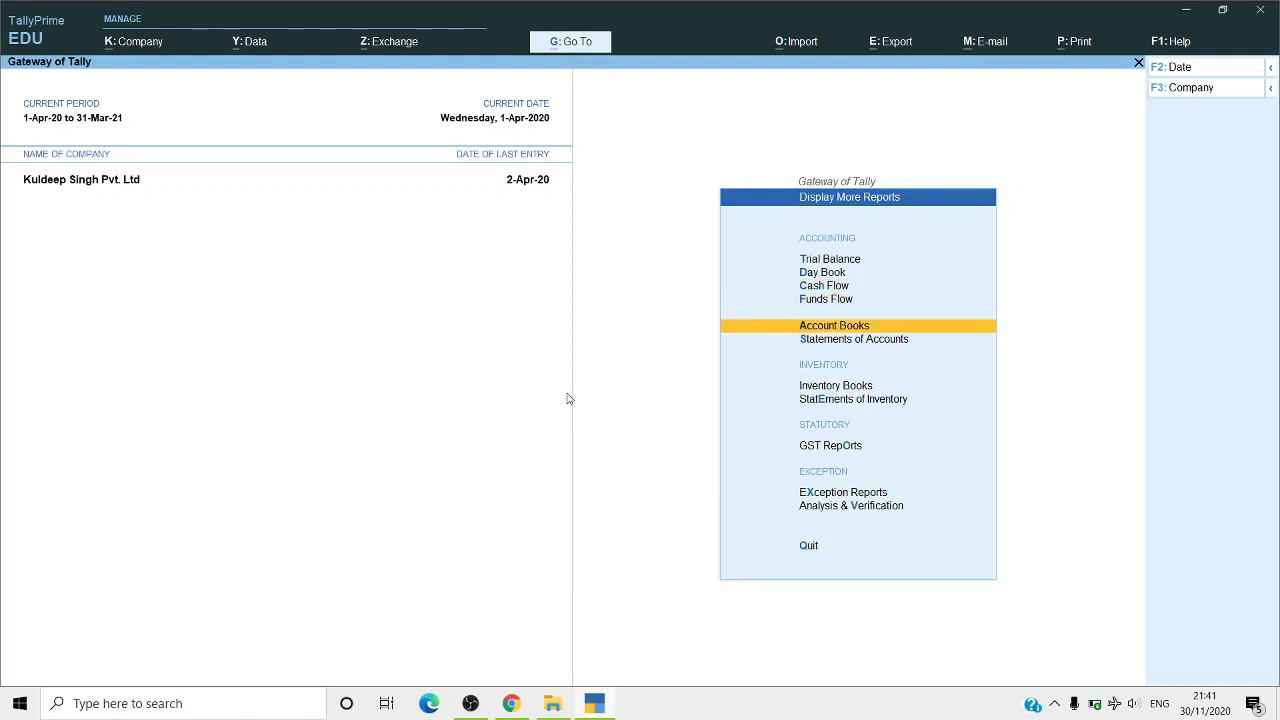
{"action": "key", "text": "Up"}
{"action": "key", "text": "Up"}
{"action": "key", "text": "Down"}
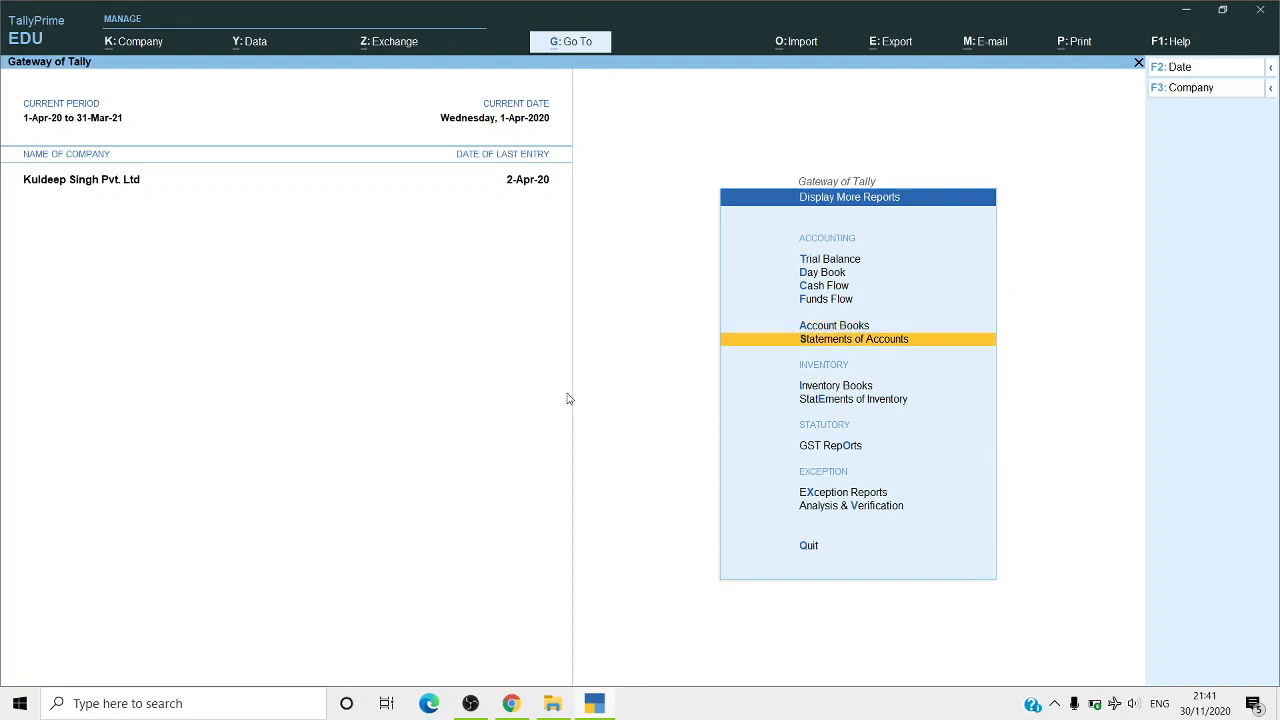
Step: Look through Statements of Accounts and Account Books, then return to the Gateway of Tally
{"action": "key", "text": "Return"}
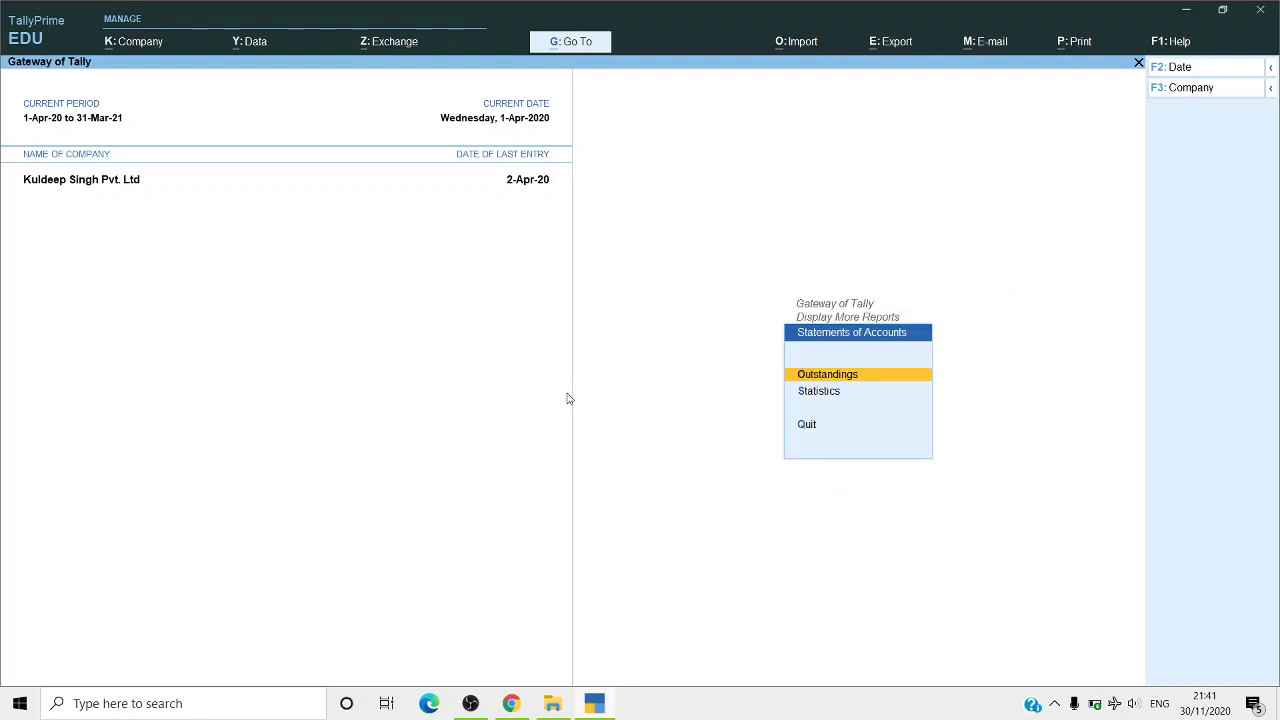
{"action": "key", "text": "Escape"}
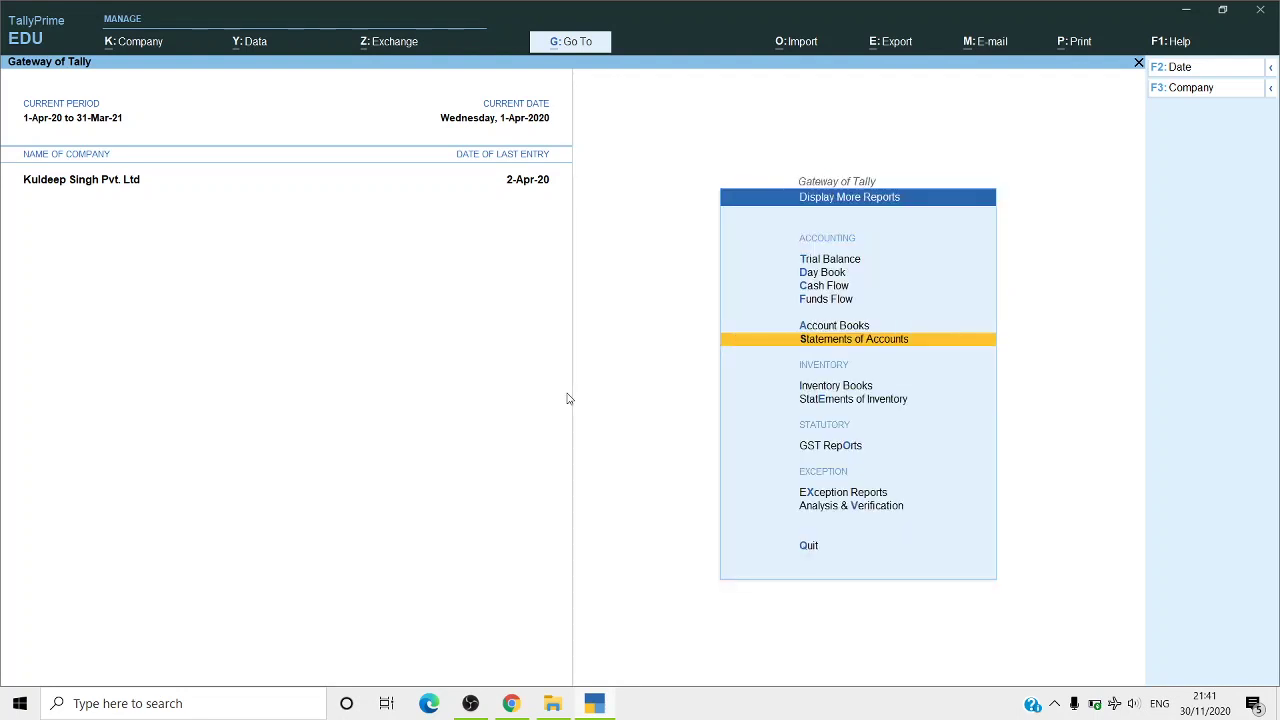
{"action": "key", "text": "Up"}
{"action": "key", "text": "Return"}
{"action": "key", "text": "Down"}
{"action": "key", "text": "Down"}
{"action": "key", "text": "Down"}
{"action": "key", "text": "Down"}
{"action": "key", "text": "Down"}
{"action": "key", "text": "Down"}
{"action": "key", "text": "Down"}
{"action": "key", "text": "Down"}
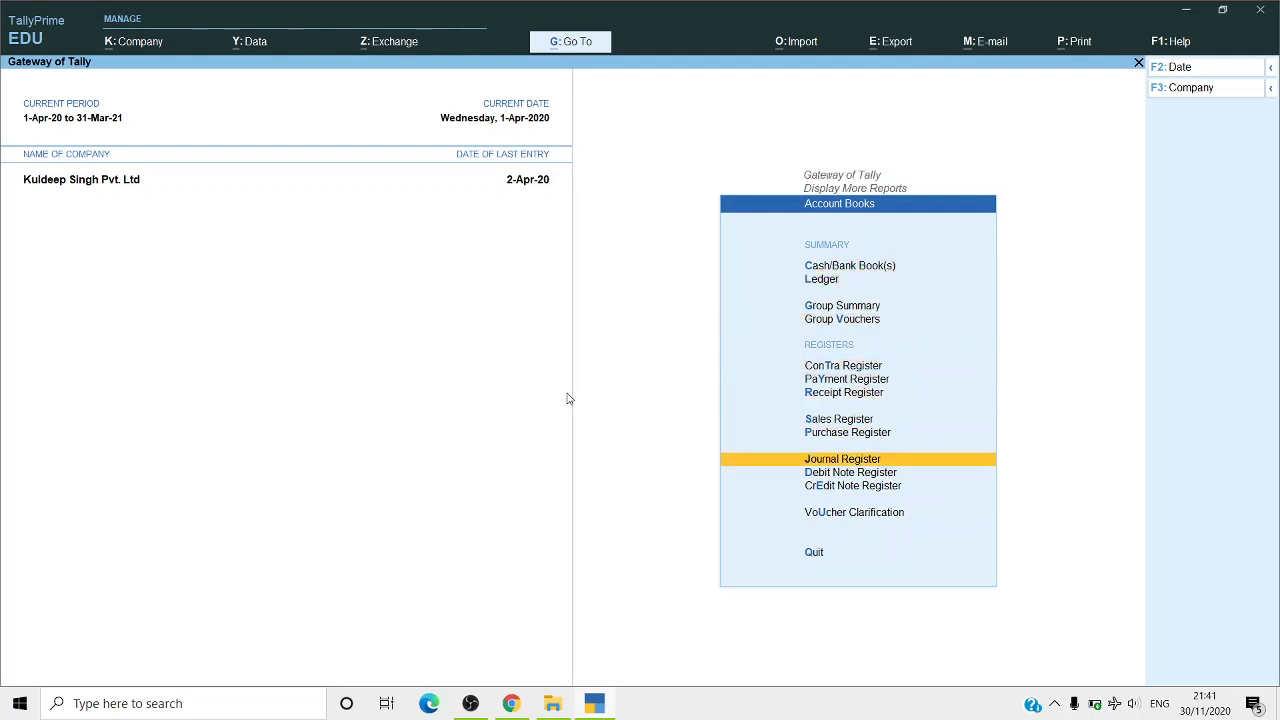
{"action": "key", "text": "Escape"}
{"action": "key", "text": "Escape"}
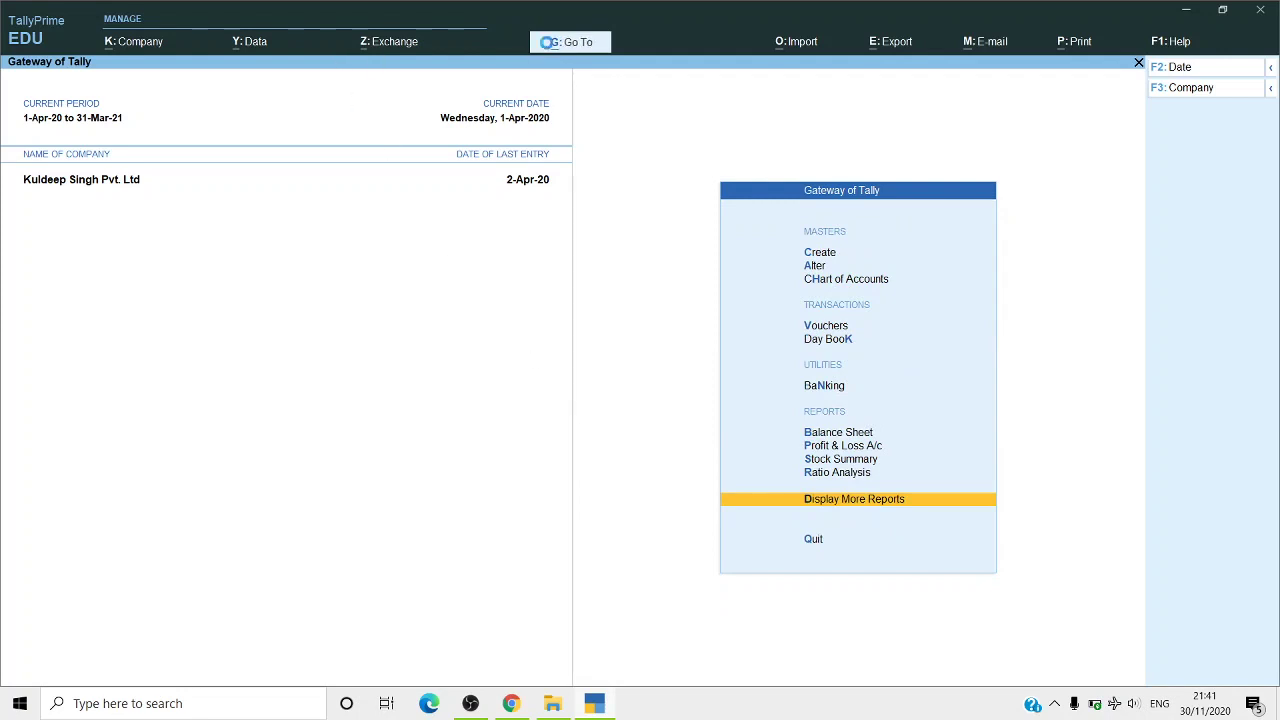
{"action": "left_click", "coordinate": [549, 44]}
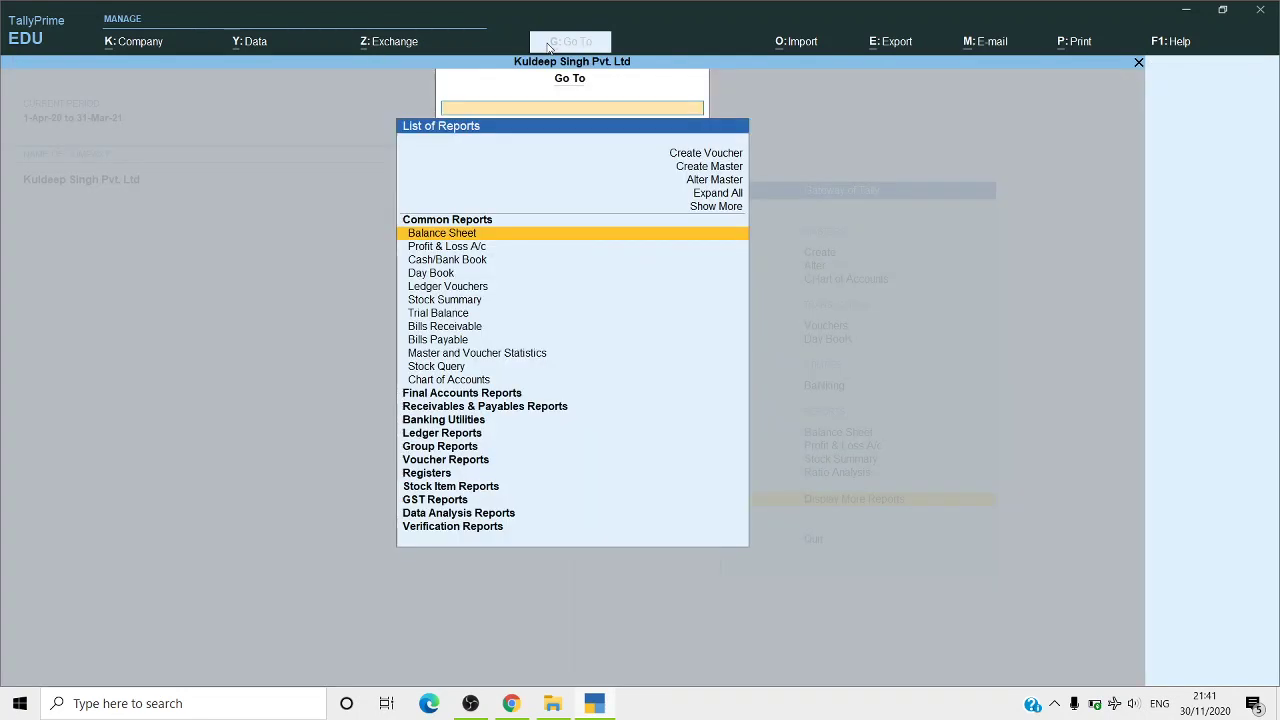
{"action": "key", "text": "Down"}
{"action": "key", "text": "Down"}
{"action": "key", "text": "Down"}
{"action": "key", "text": "Down"}
{"action": "key", "text": "Down"}
{"action": "key", "text": "Down"}
{"action": "key", "text": "Down"}
{"action": "key", "text": "Down"}
{"action": "key", "text": "Down"}
{"action": "key", "text": "Down"}
{"action": "key", "text": "Down"}
{"action": "key", "text": "Down"}
{"action": "key", "text": "Down"}
{"action": "key", "text": "Down"}
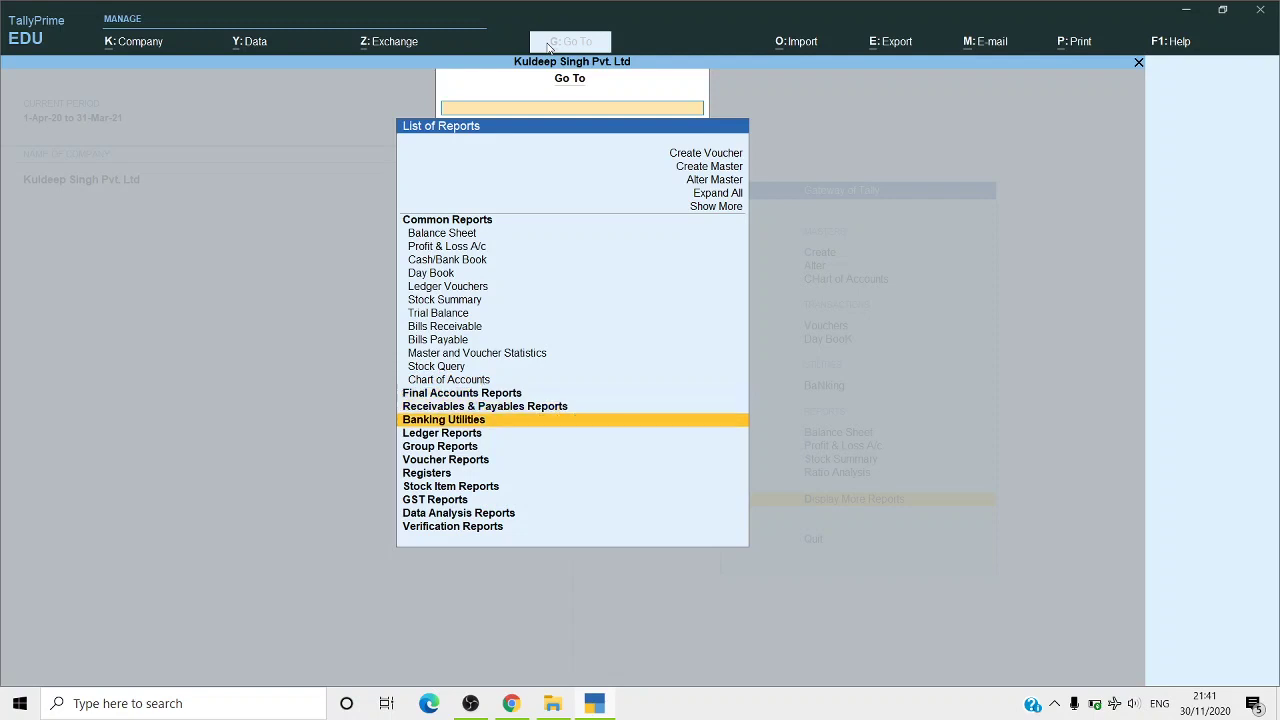
{"action": "key", "text": "Down"}
{"action": "key", "text": "Escape"}
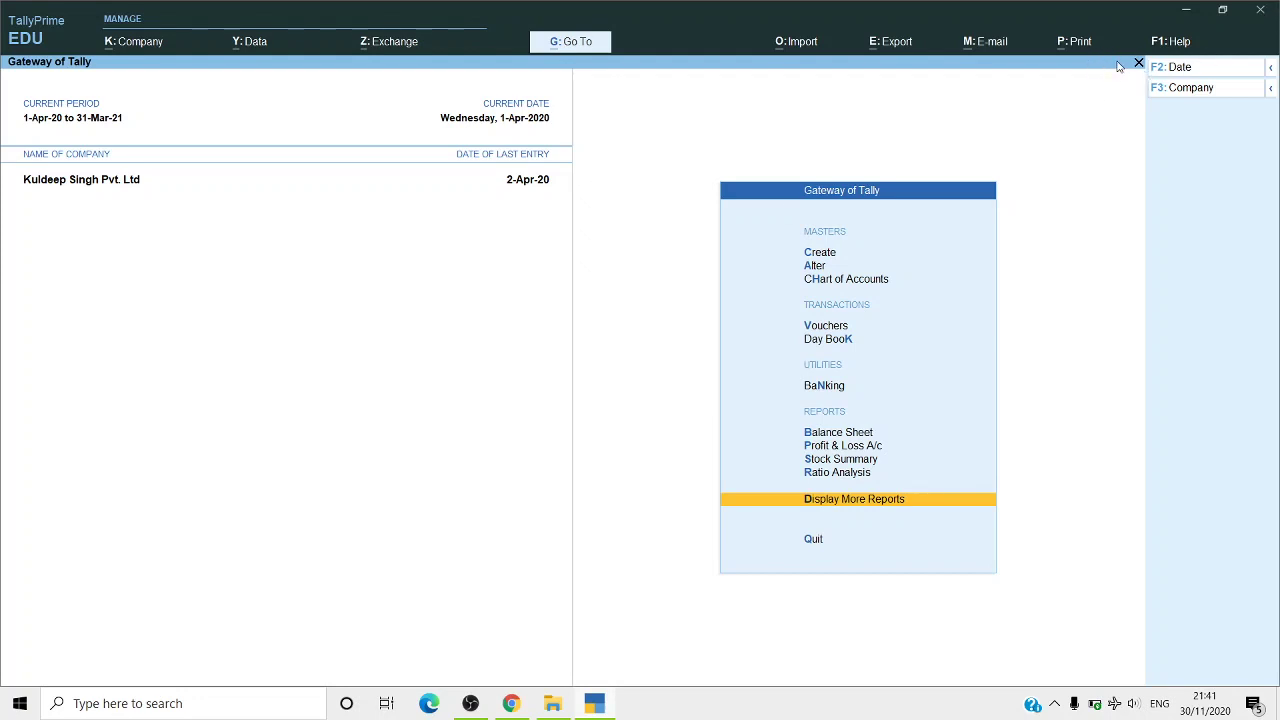
Step: Close TallyPrime, declining the first Quit? prompt and confirming the second
{"action": "key", "text": "Escape"}
{"action": "key", "text": "Escape"}
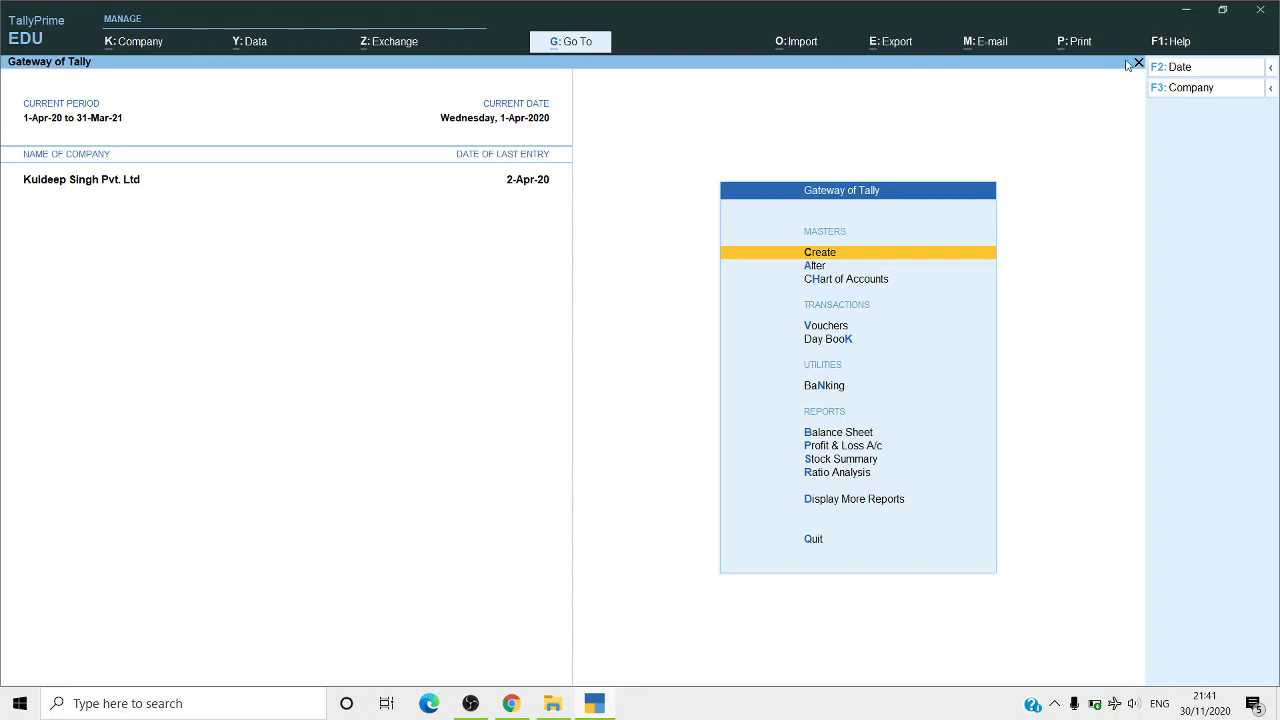
{"action": "left_click", "coordinate": [1255, 16]}
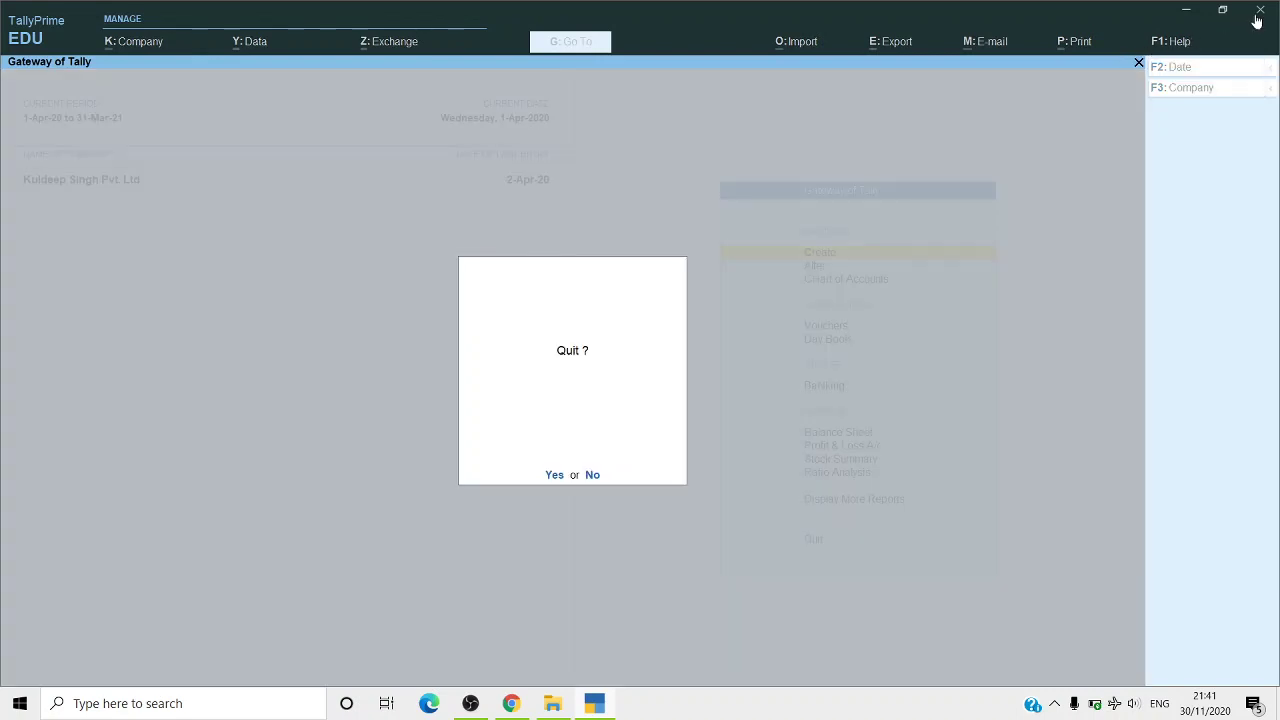
{"action": "left_click", "coordinate": [594, 477]}
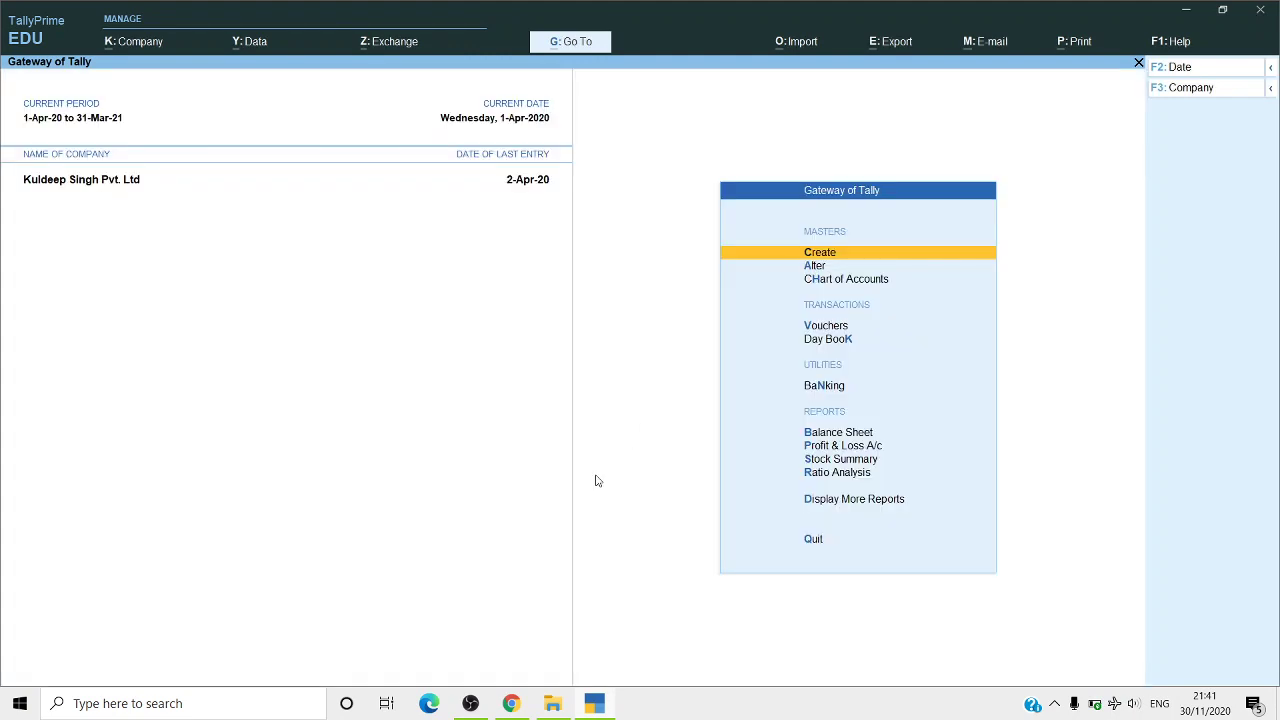
{"action": "left_click", "coordinate": [1260, 12]}
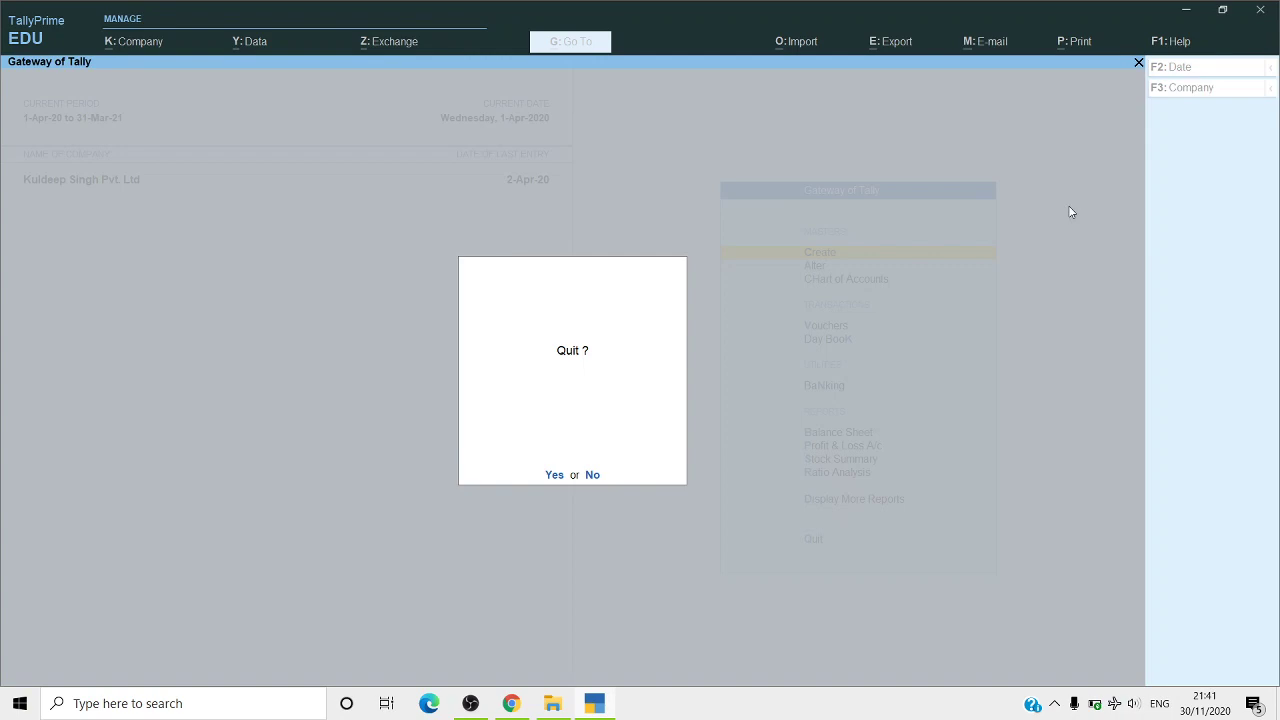
{"action": "key", "text": "Escape"}
{"action": "key", "text": "Escape"}
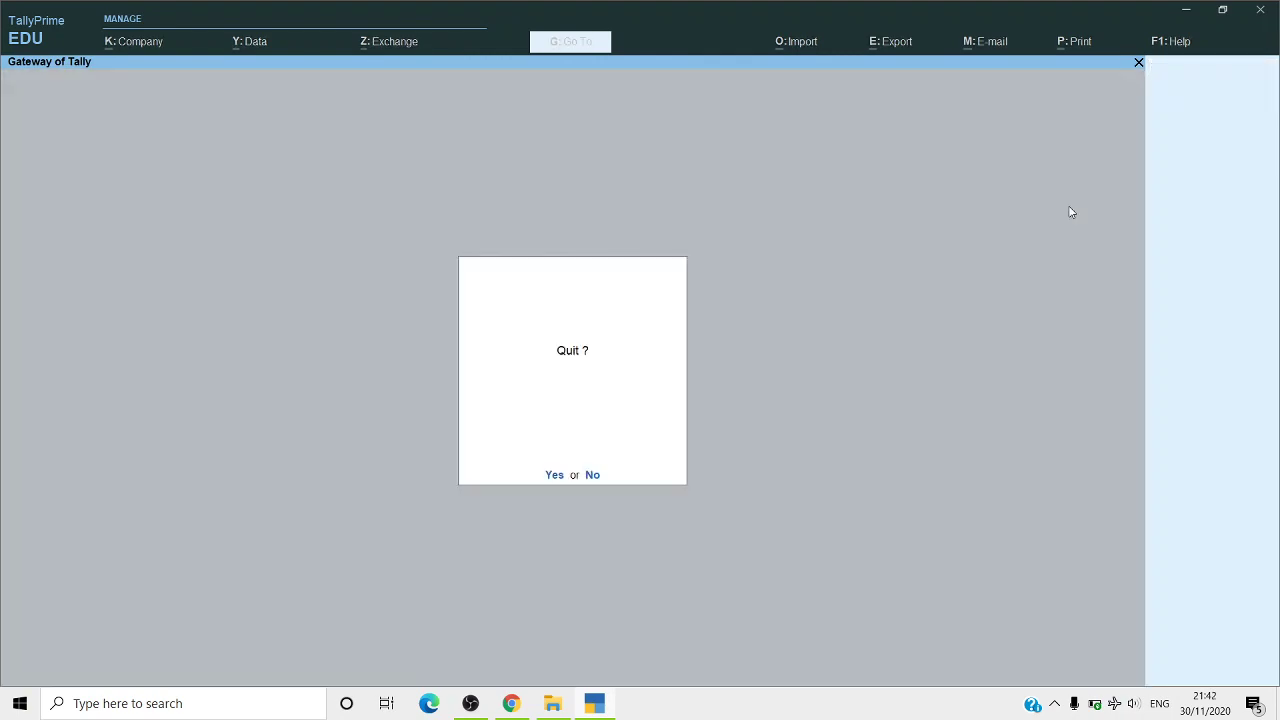
{"action": "key", "text": "Return"}
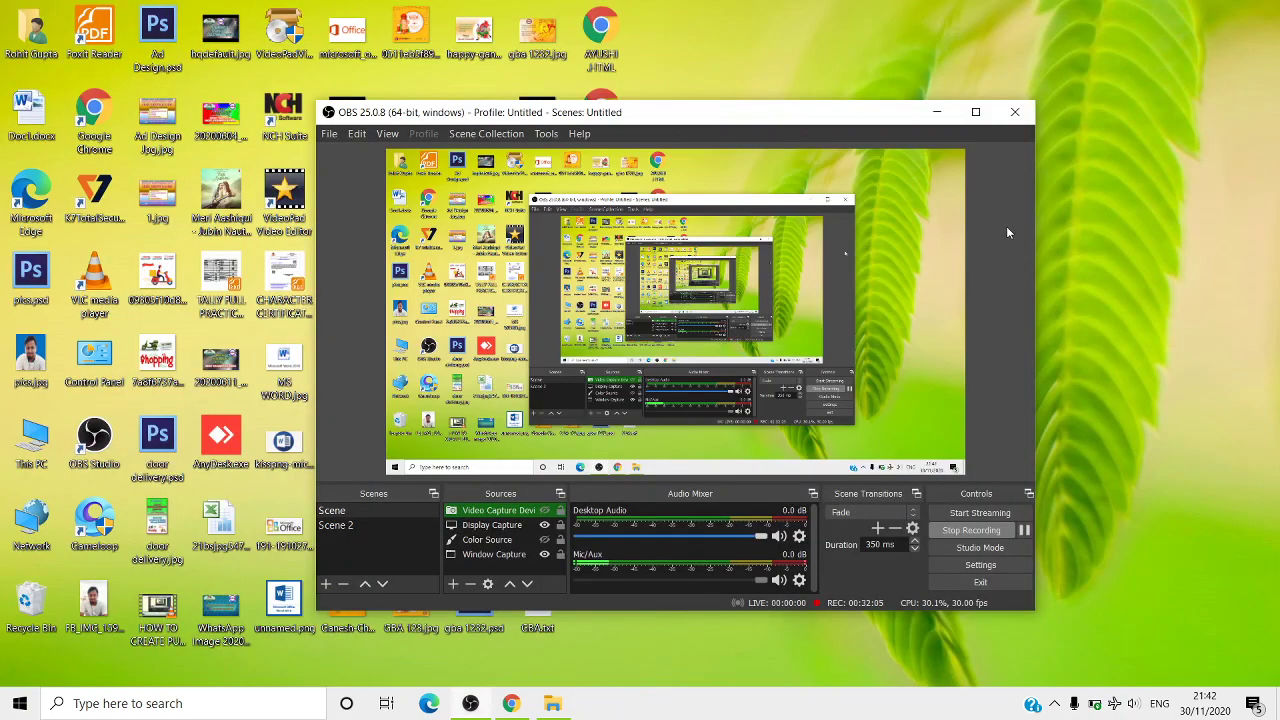
Step: Minimise the OBS Studio window, then restore it from the taskbar
{"action": "left_click", "coordinate": [936, 113]}
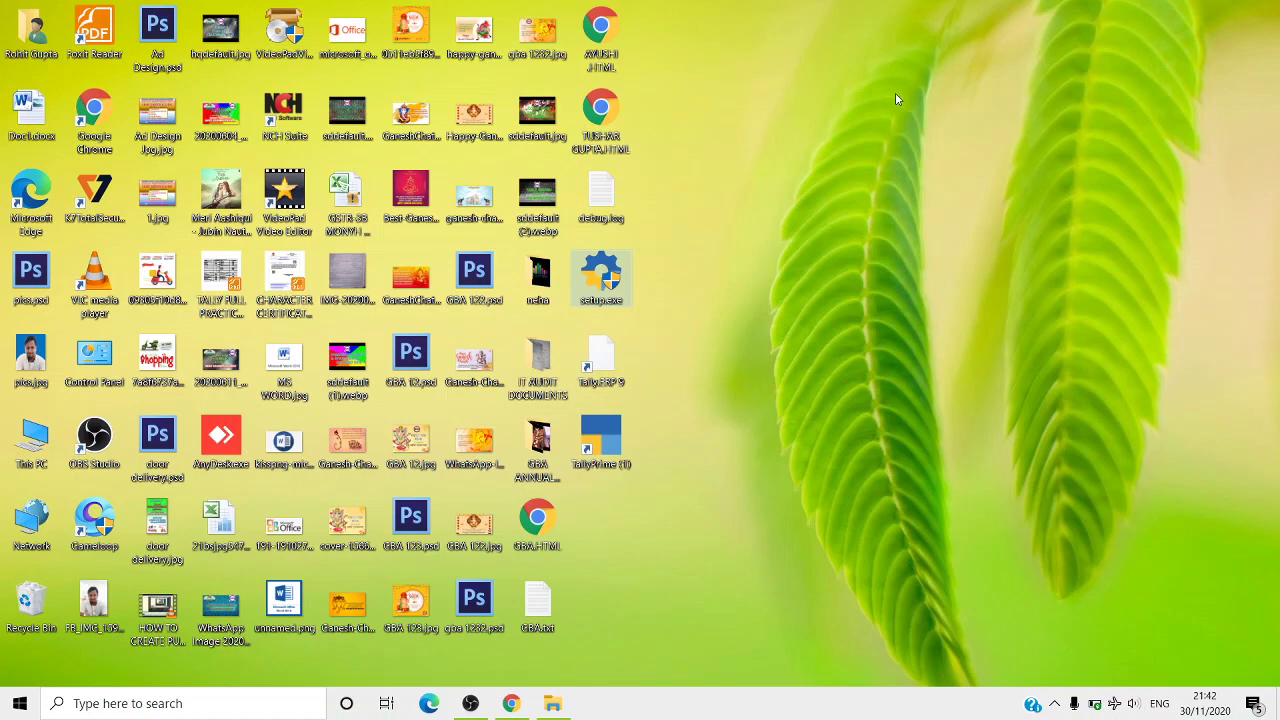
{"action": "left_click", "coordinate": [470, 703]}
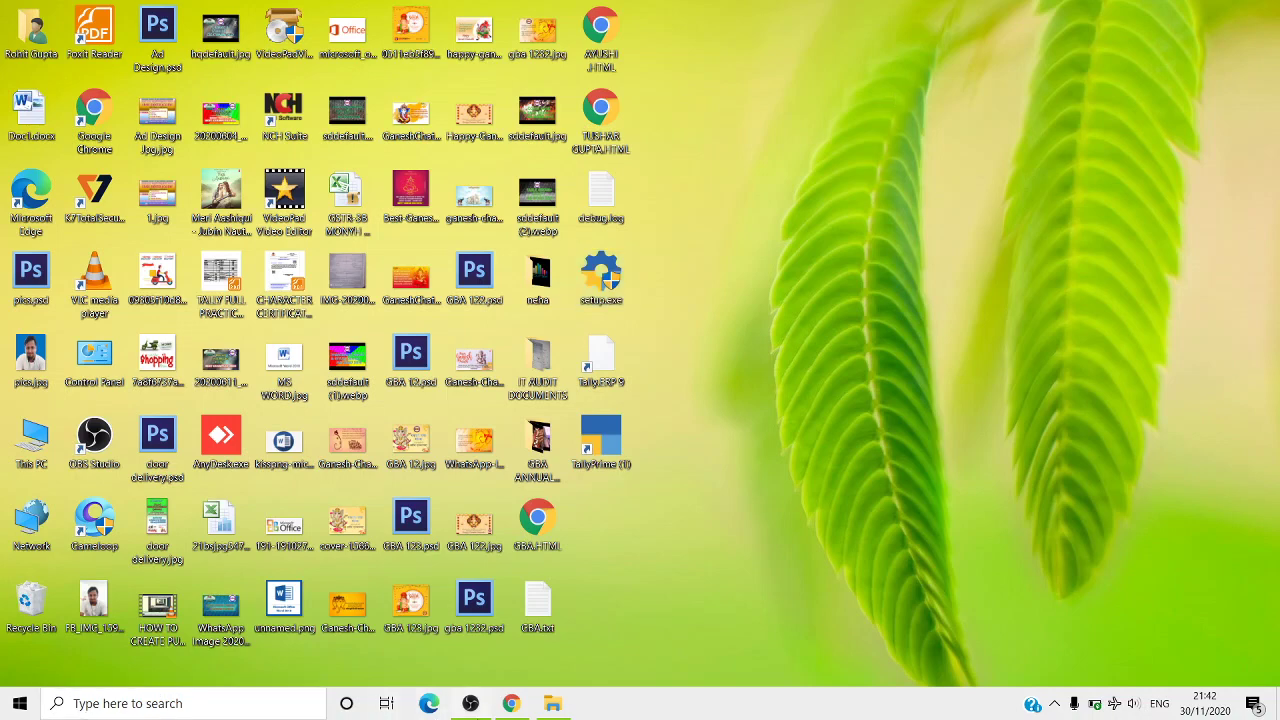